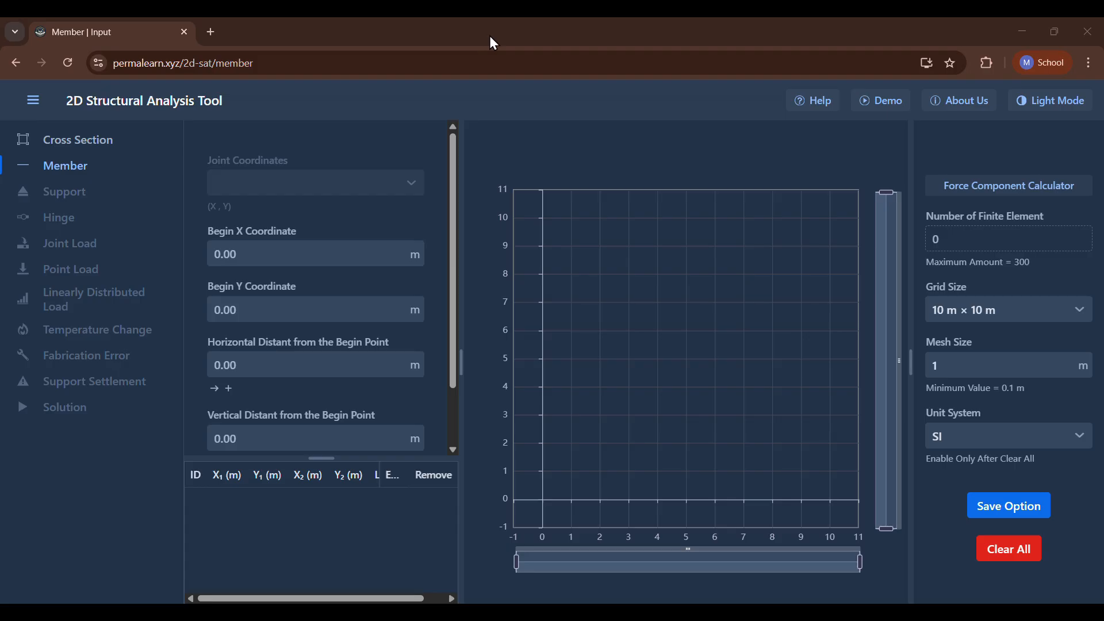
Calculate the horizontal and vertical components of a 5 kN force rotated 30 degrees with the Force Component Calculator.
click(978, 197)
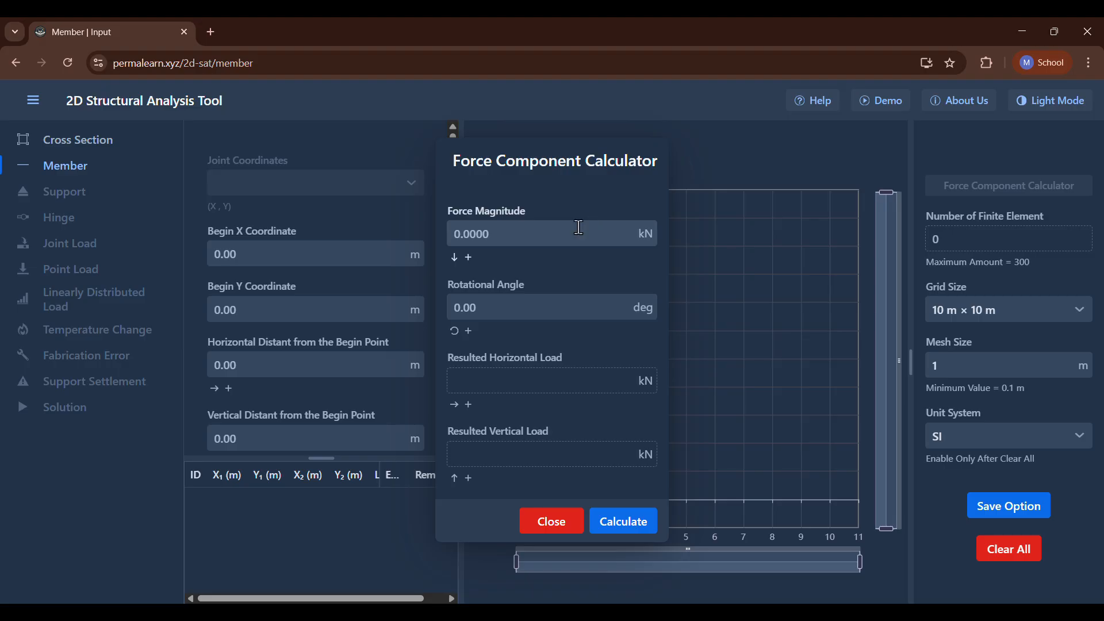
click(551, 234)
text(5)
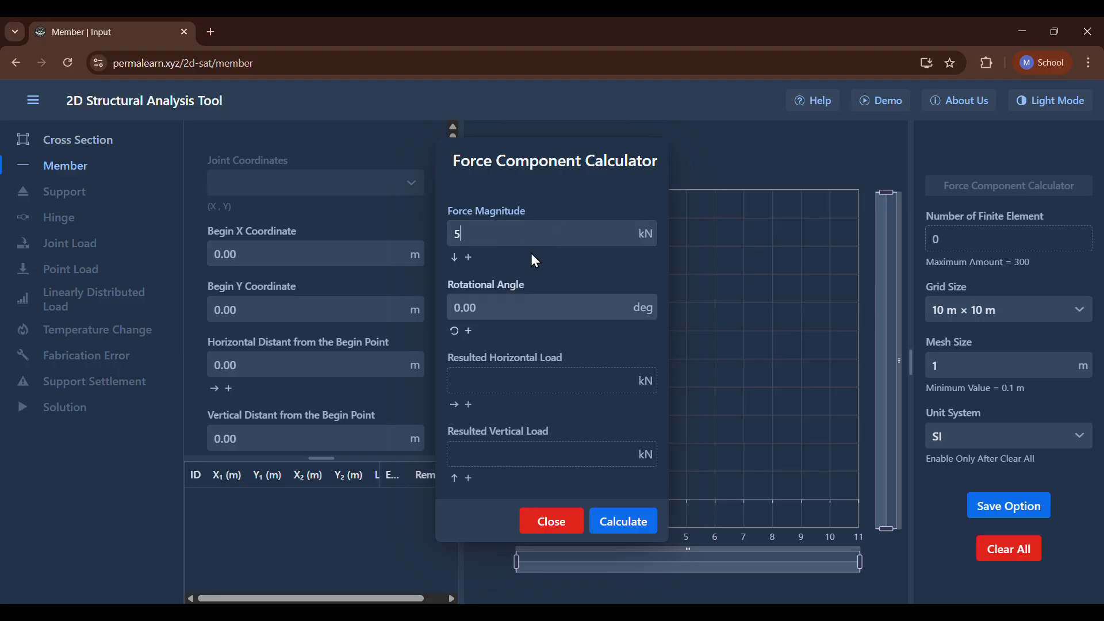
click(498, 309)
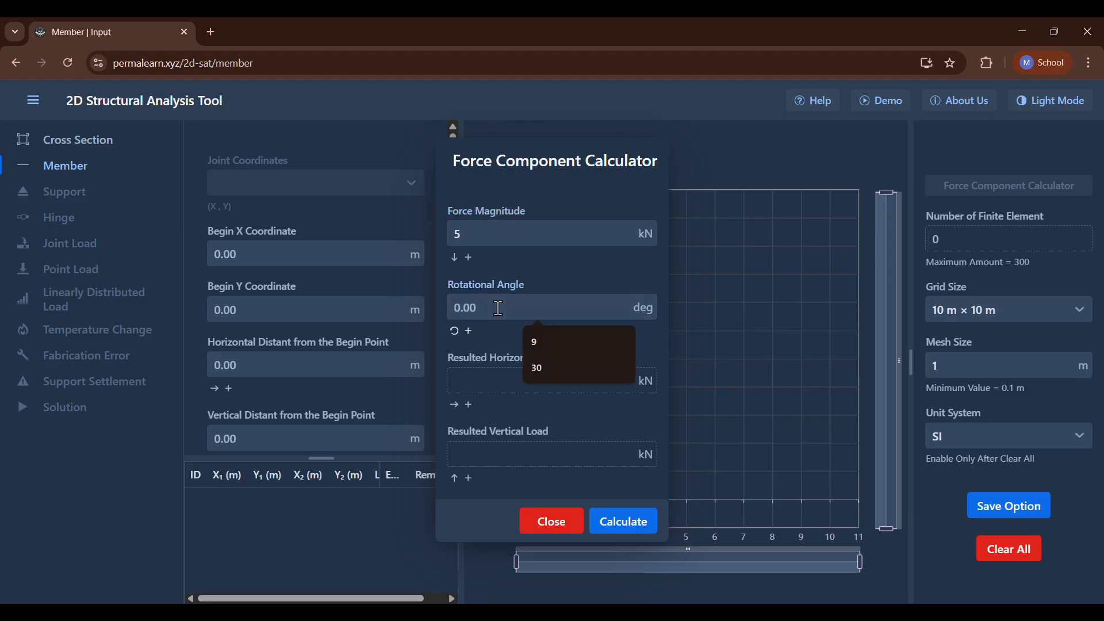
text(30)
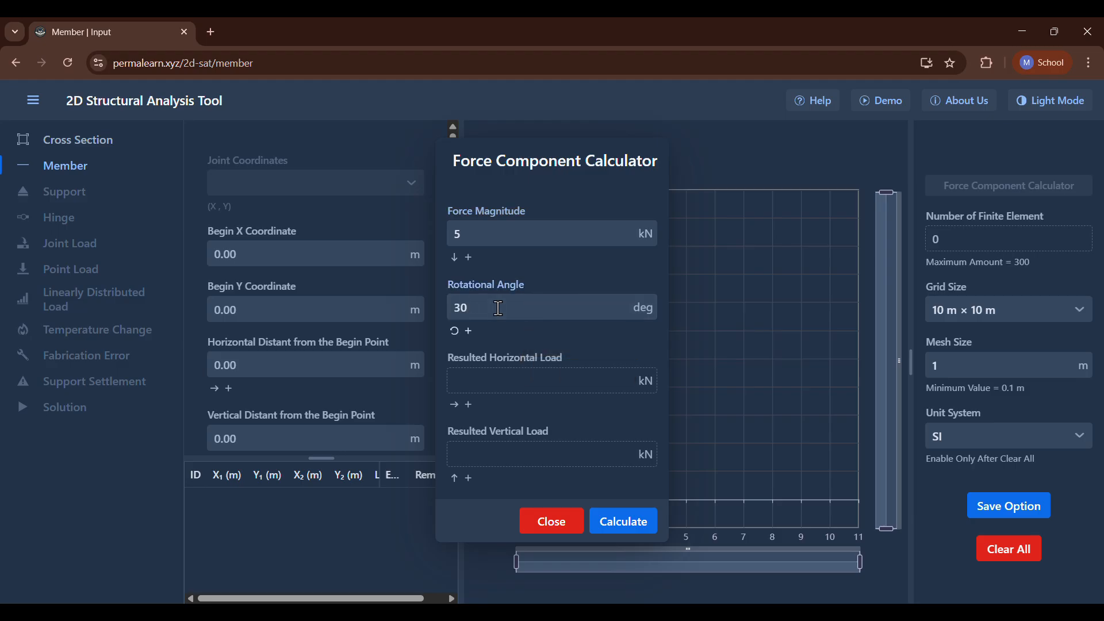
click(616, 523)
click(546, 526)
Try grid sizes of 20 m × 20 m and 30 m × 30 m, saving the 30 m × 30 m option.
click(994, 305)
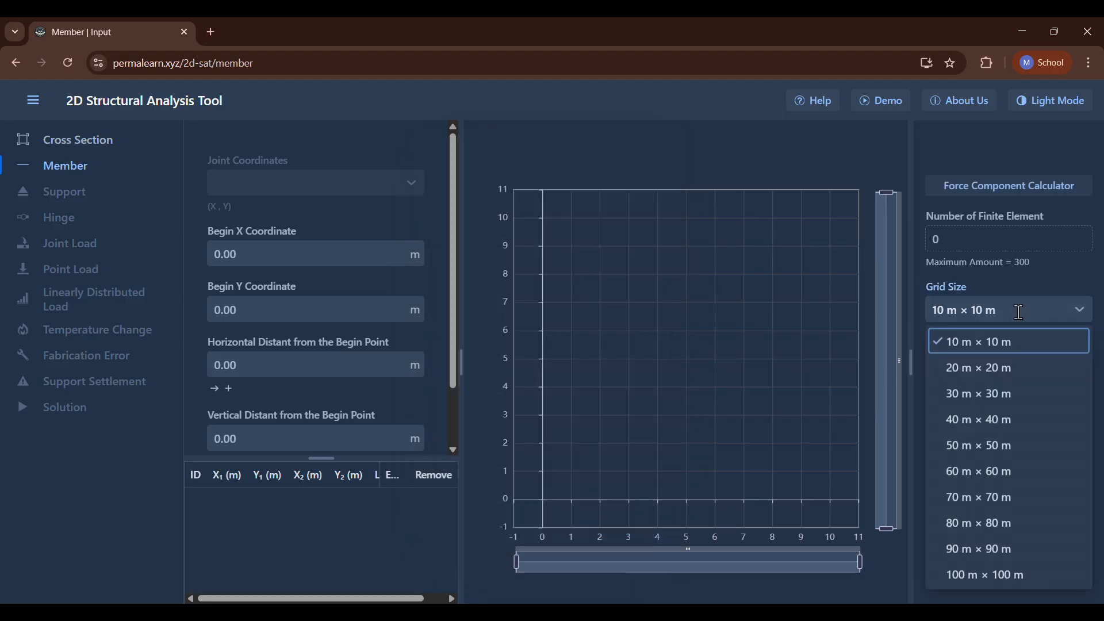
click(1007, 367)
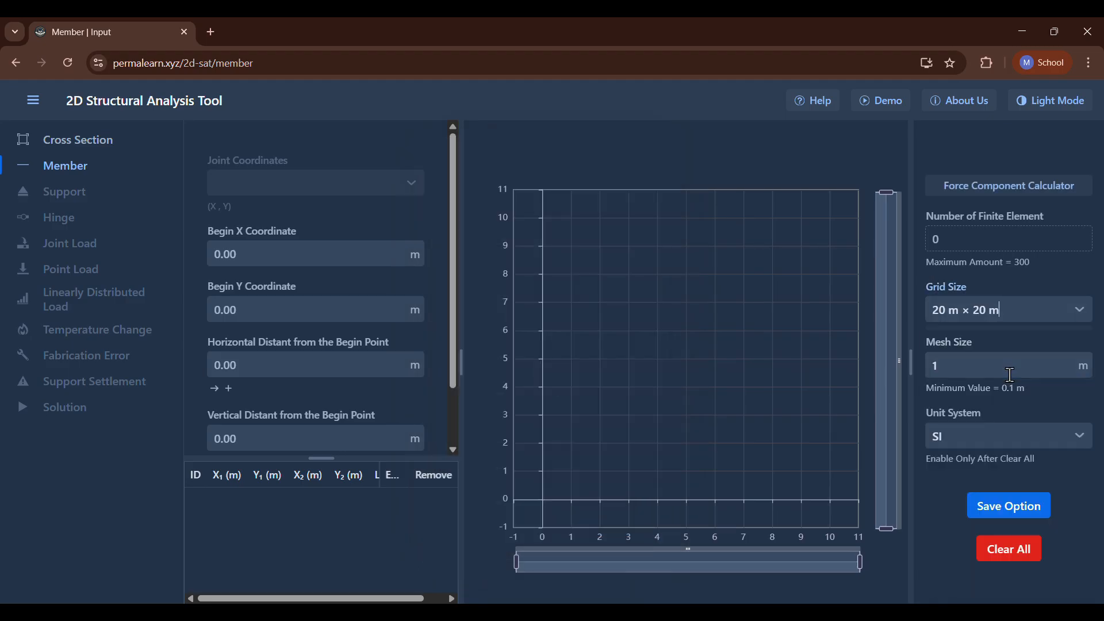
click(1006, 311)
click(983, 399)
click(1003, 505)
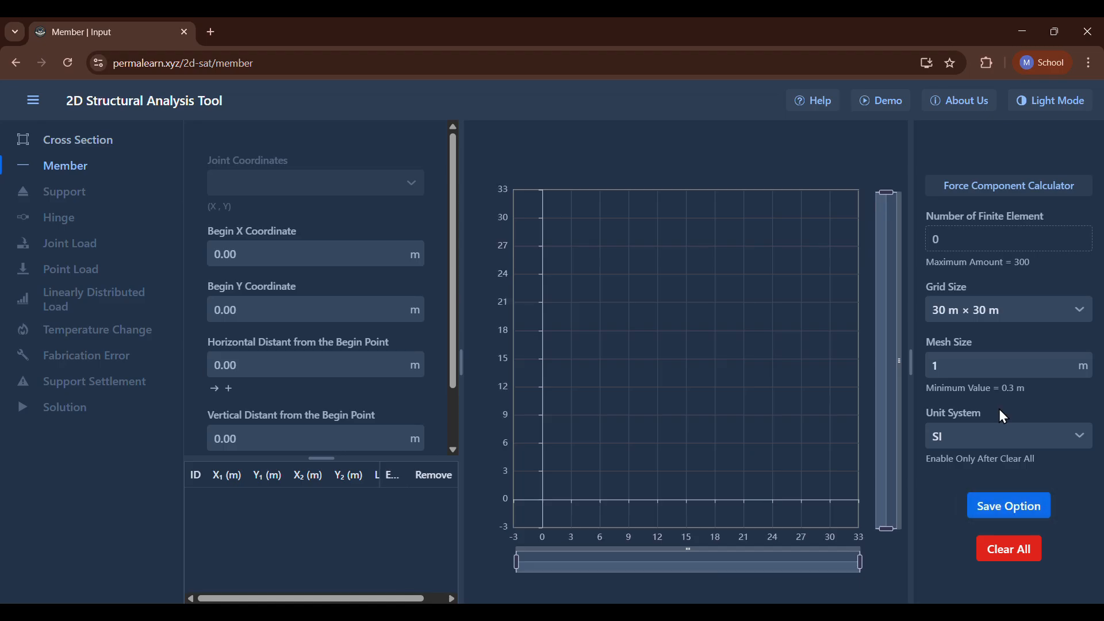
Return the grid size to 10 m × 10 m and save the option.
click(1005, 309)
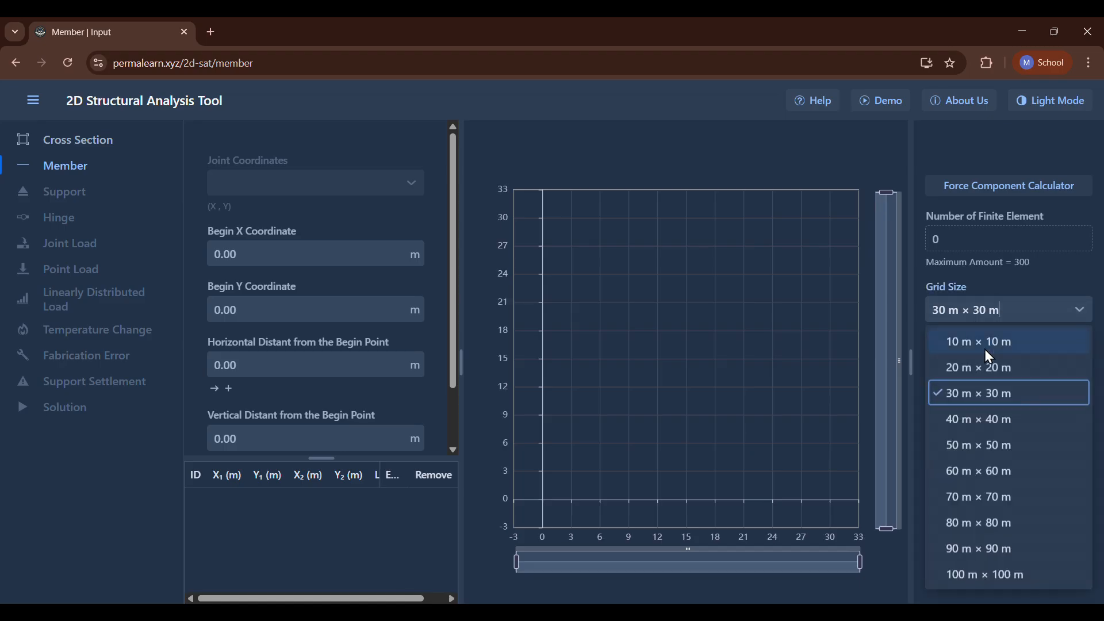
click(984, 350)
click(1003, 502)
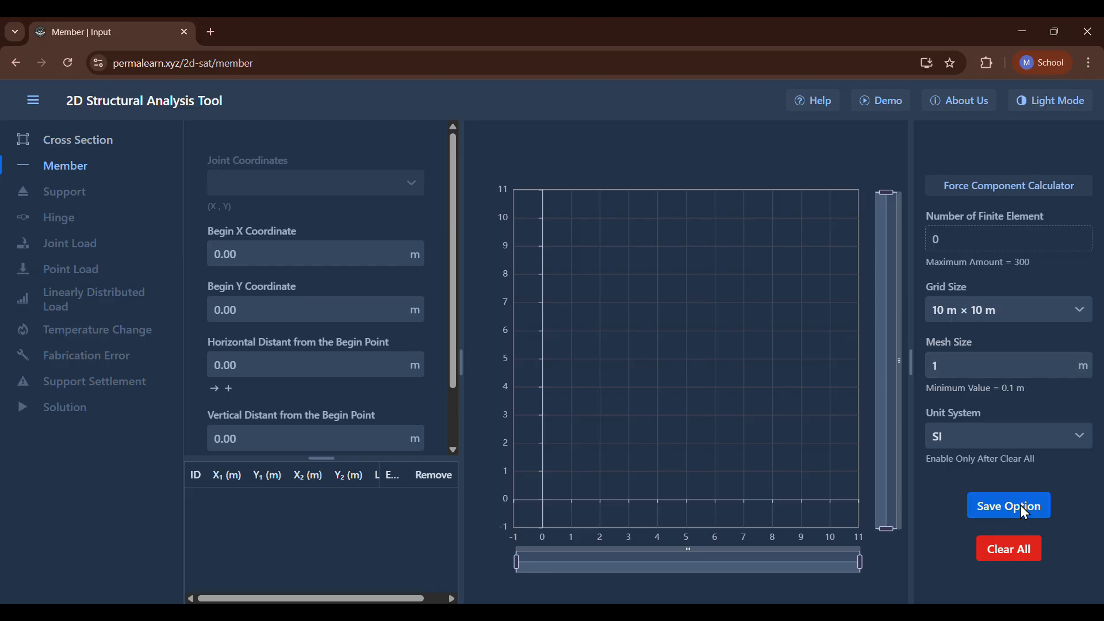
Switch the unit system to BG and return it to SI.
click(1003, 439)
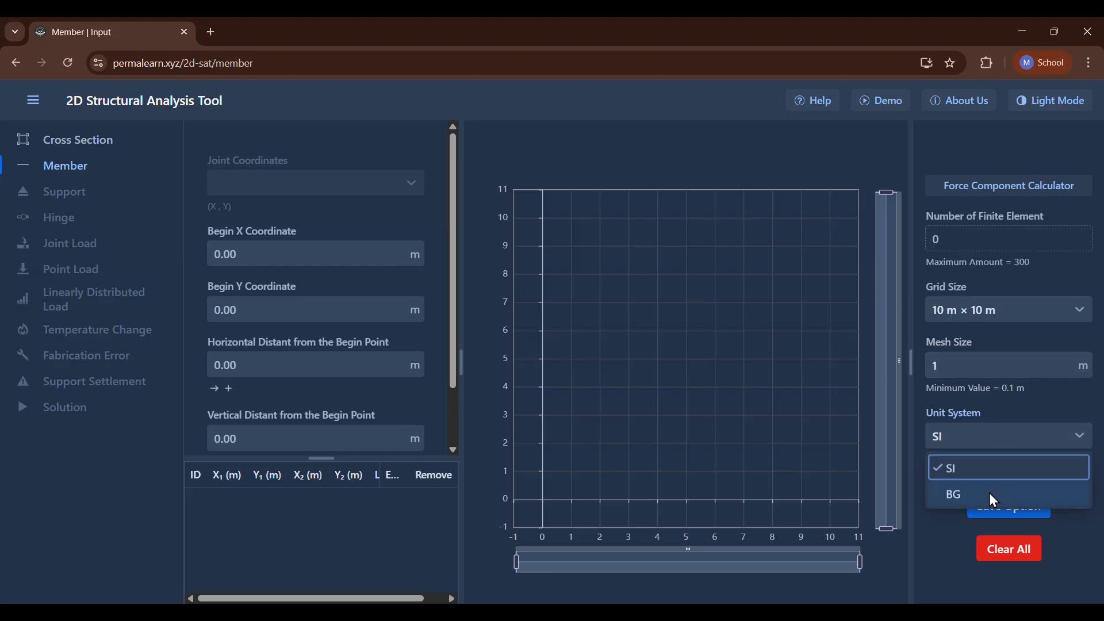
click(990, 497)
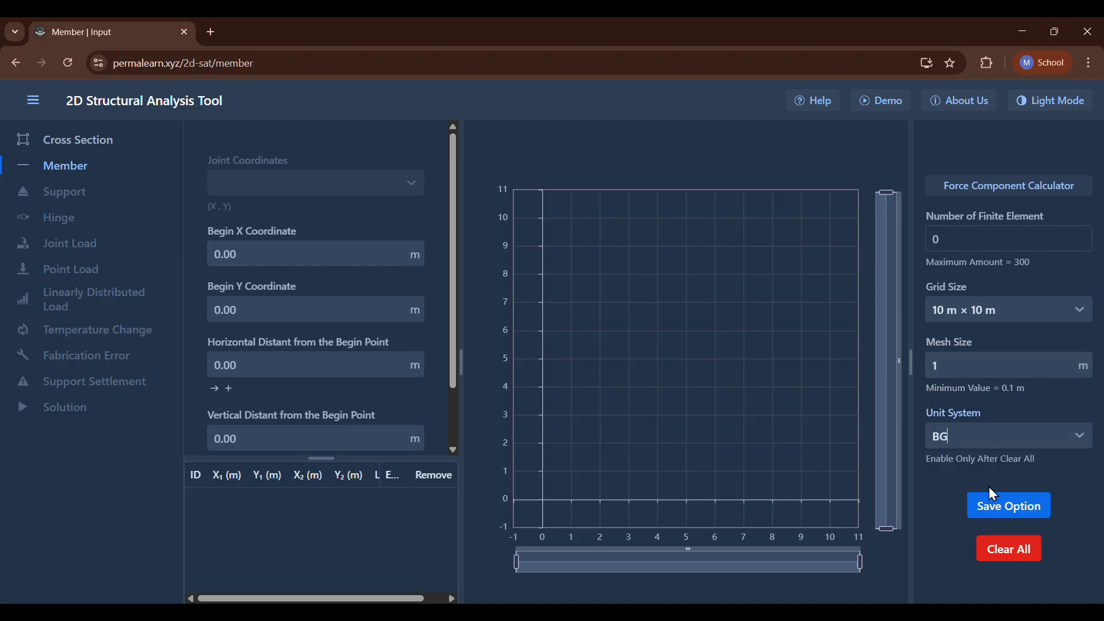
click(984, 434)
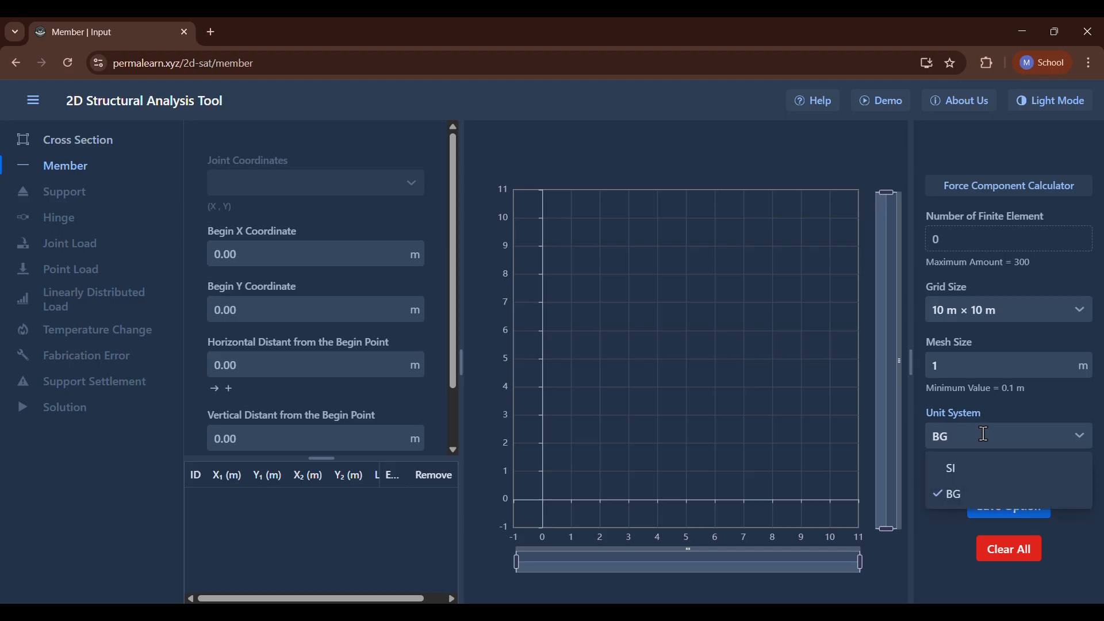
click(974, 471)
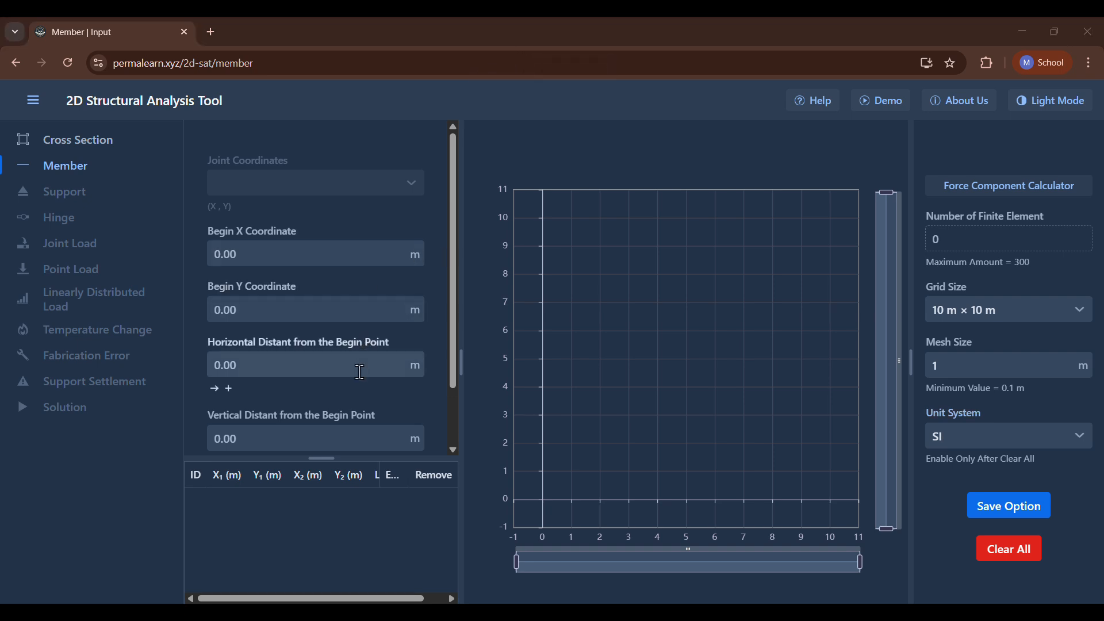
Add a horizontal member starting at (0, 0) with a horizontal distance of 5 m.
scroll(360, 375, down, 2)
scroll(360, 375, up, 1)
scroll(360, 374, down, 1)
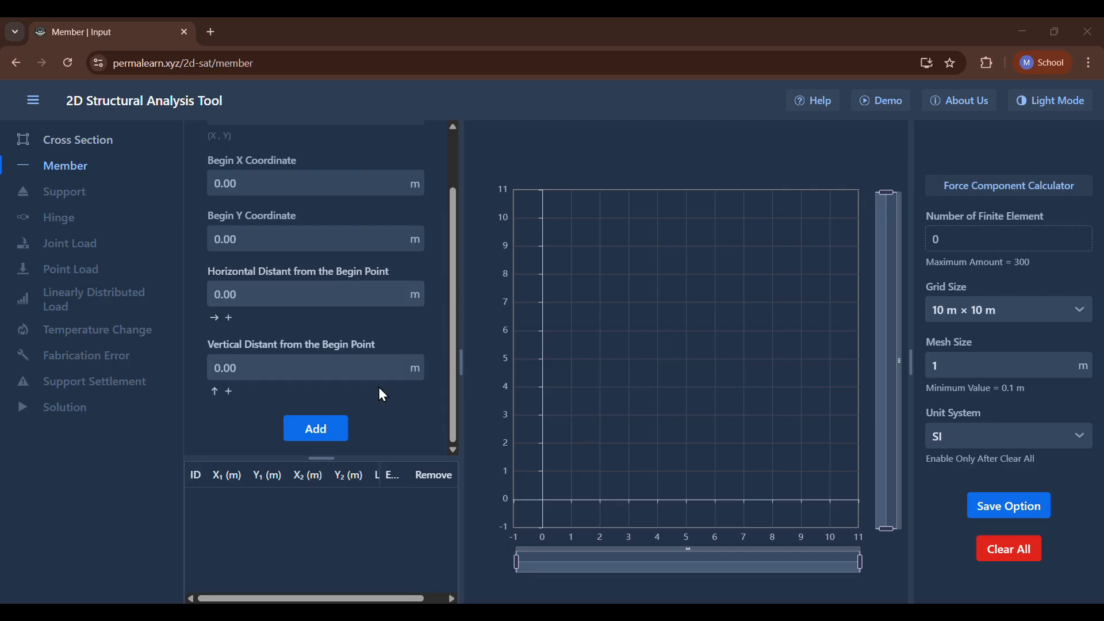
scroll(379, 388, up, 1)
scroll(265, 388, down, 1)
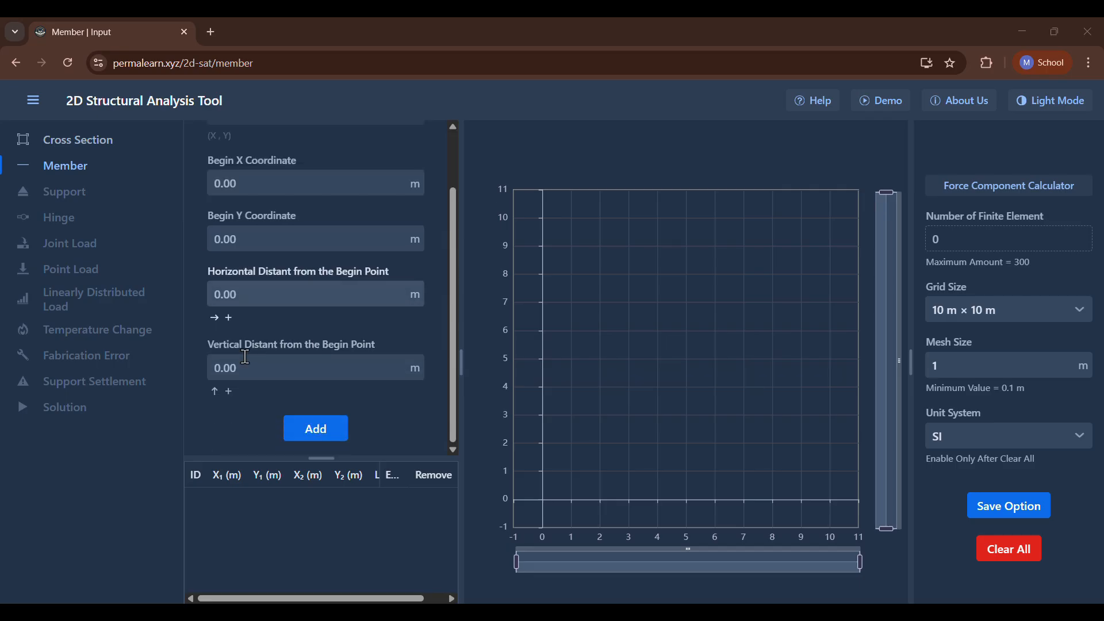
click(243, 296)
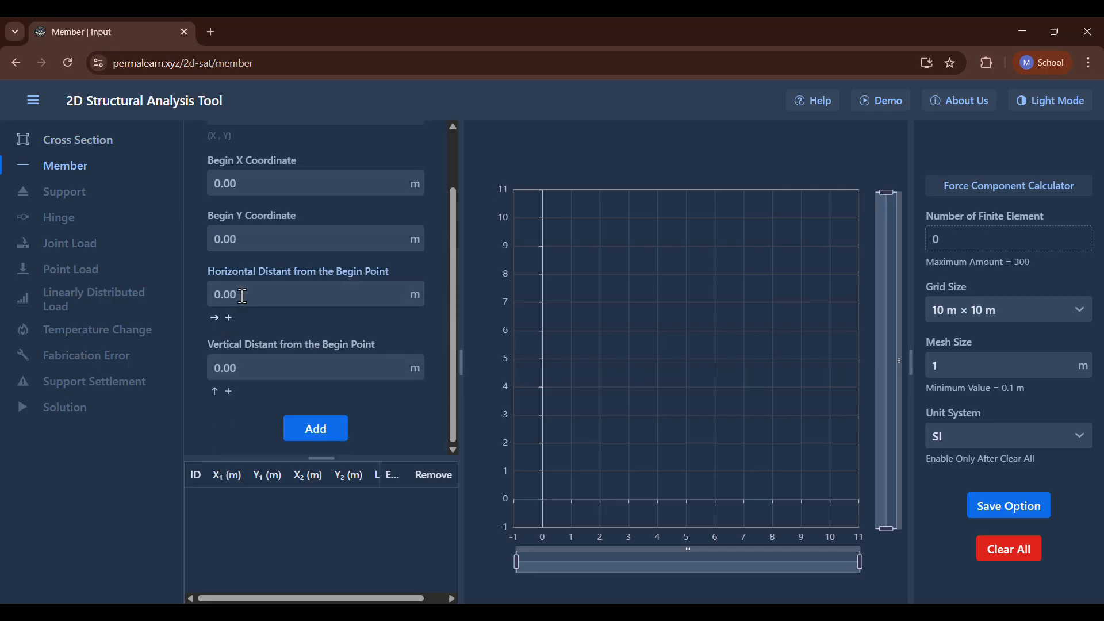
text(5)
key(Return)
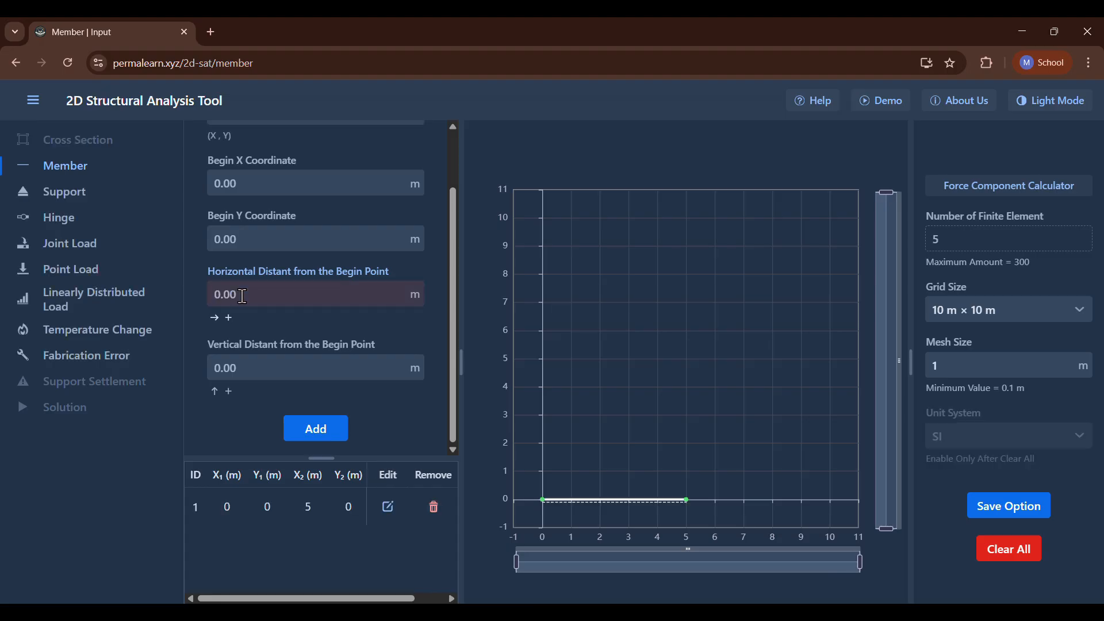
Add a vertical member starting at (0, 0) with a vertical distance of 5 m.
click(286, 367)
text(5)
key(Return)
Add a diagonal member from (0, 0) with horizontal and vertical distances of 5 m each.
scroll(286, 367, up, 1)
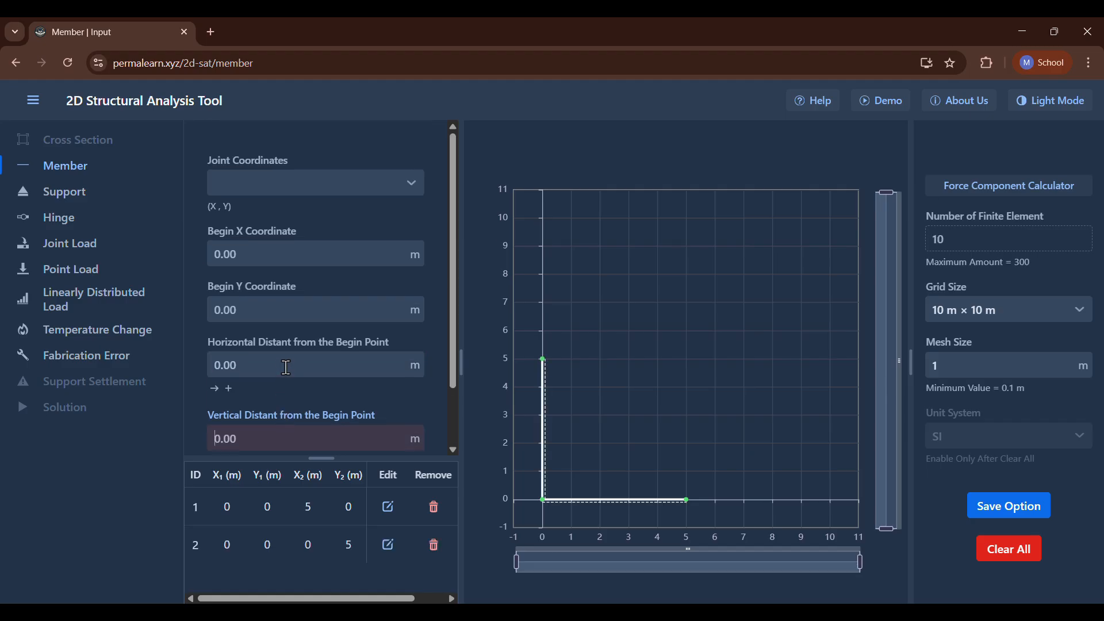
click(286, 366)
scroll(233, 363, down, 1)
text(5)
click(233, 363)
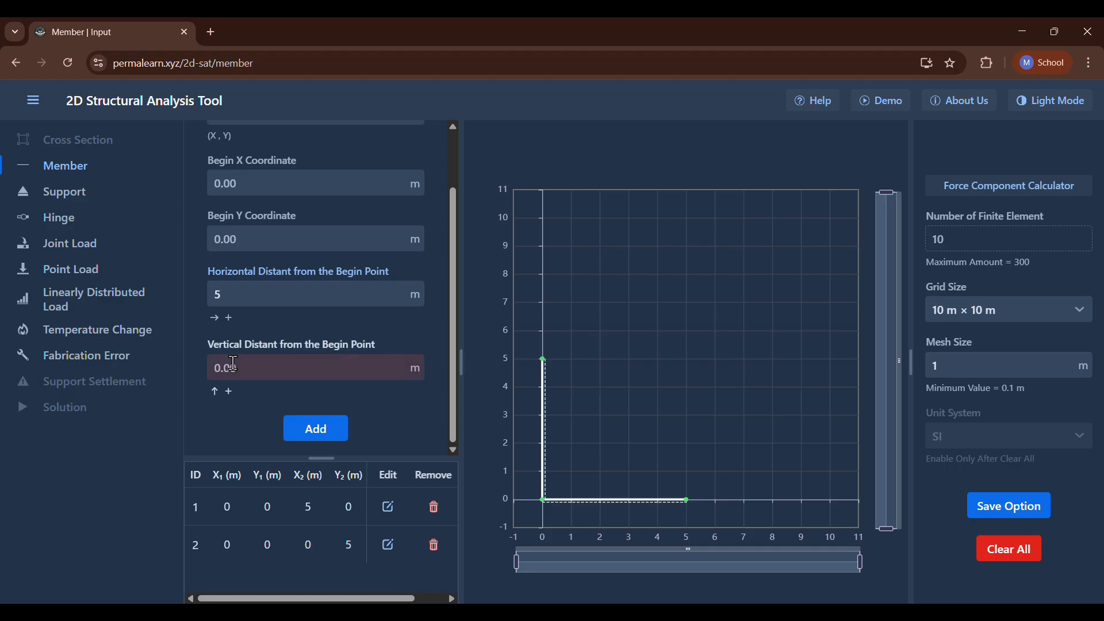
text(5)
key(Return)
Add a horizontal member beginning at X 5 m and Y 5 m with a horizontal distance of 5 m.
scroll(245, 363, up, 1)
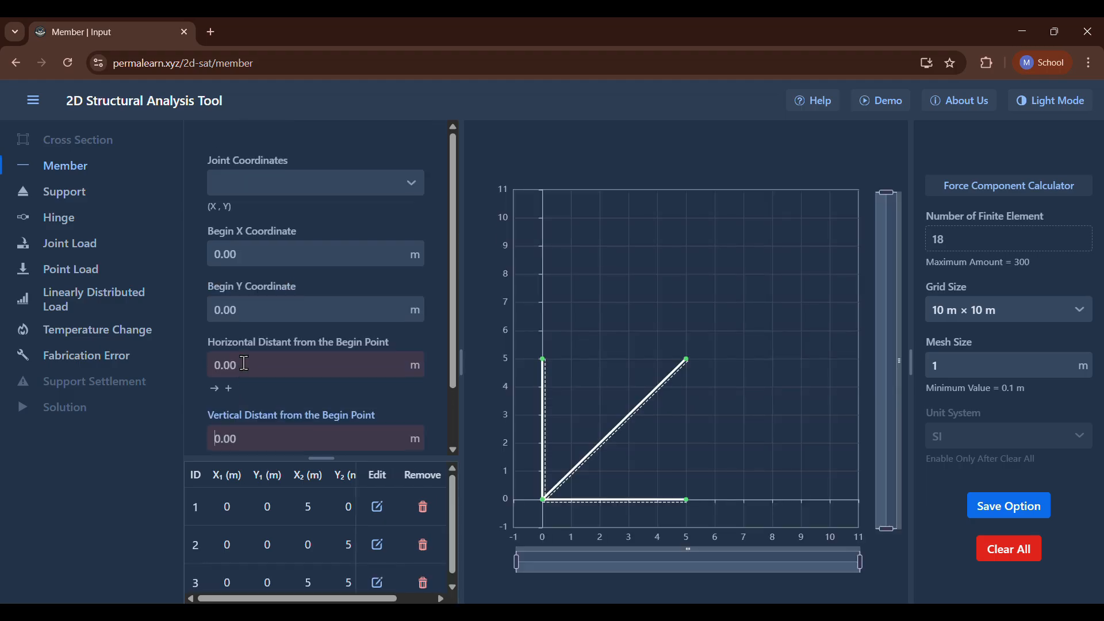
click(246, 253)
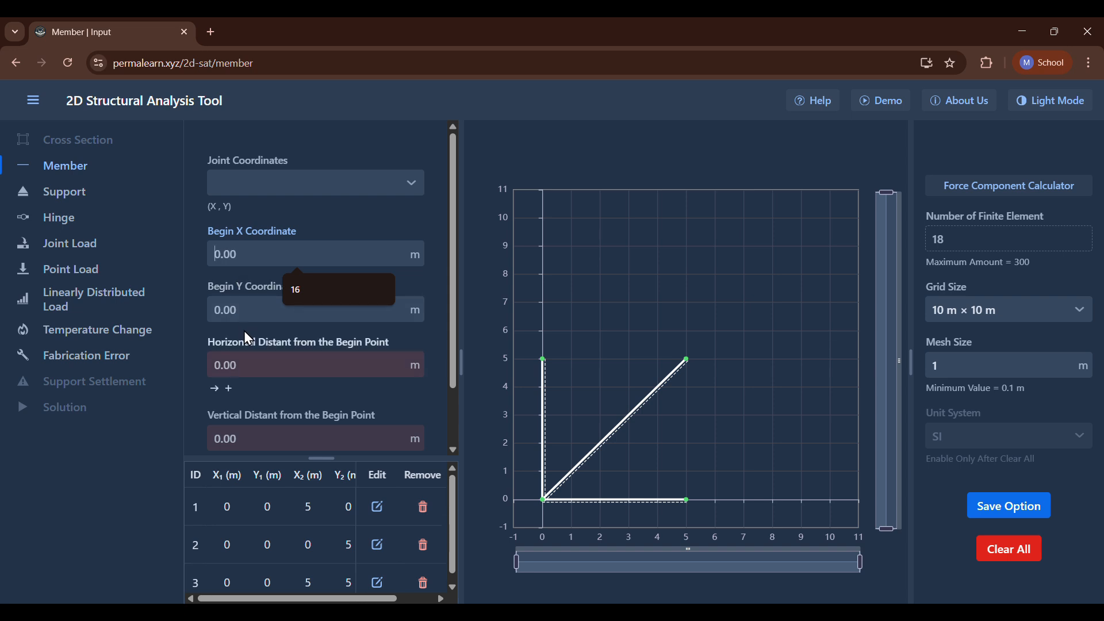
click(247, 309)
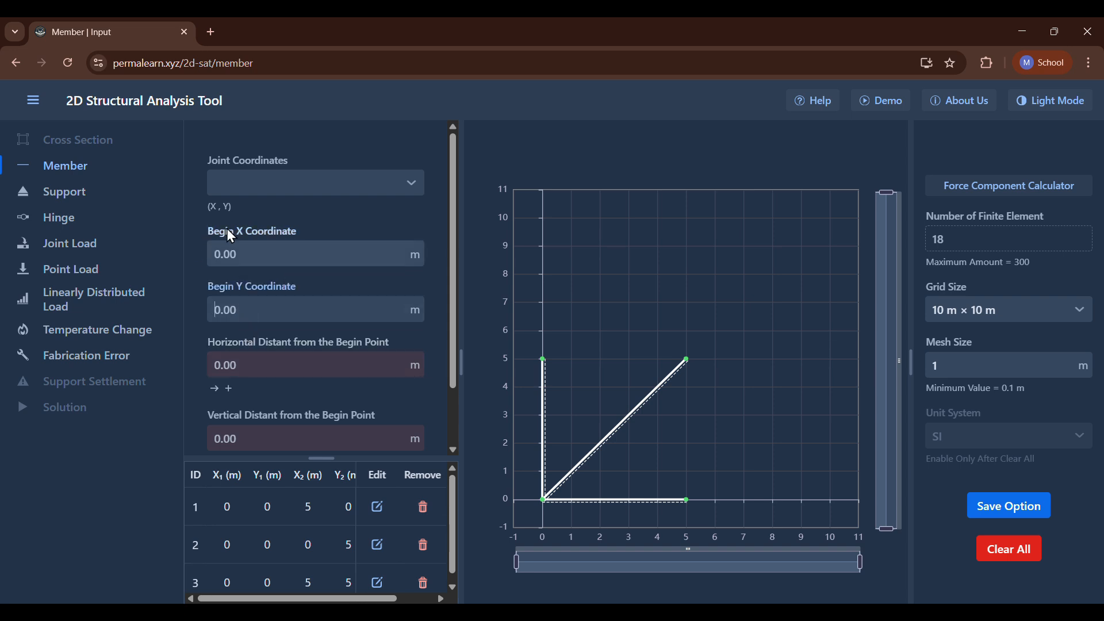
click(233, 258)
text(5)
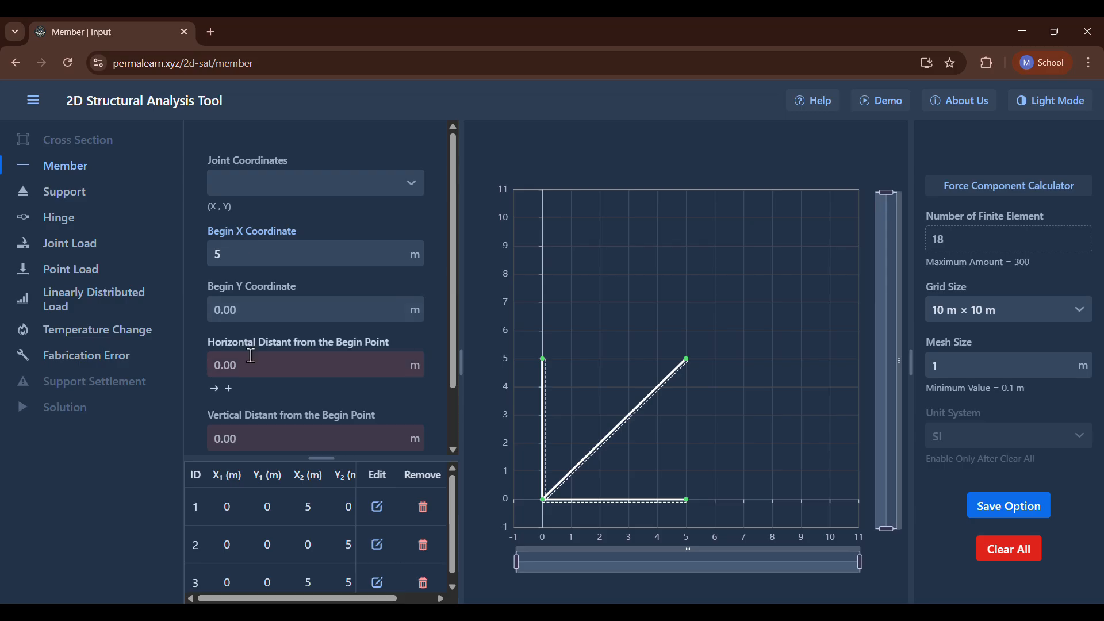
click(260, 315)
text(5)
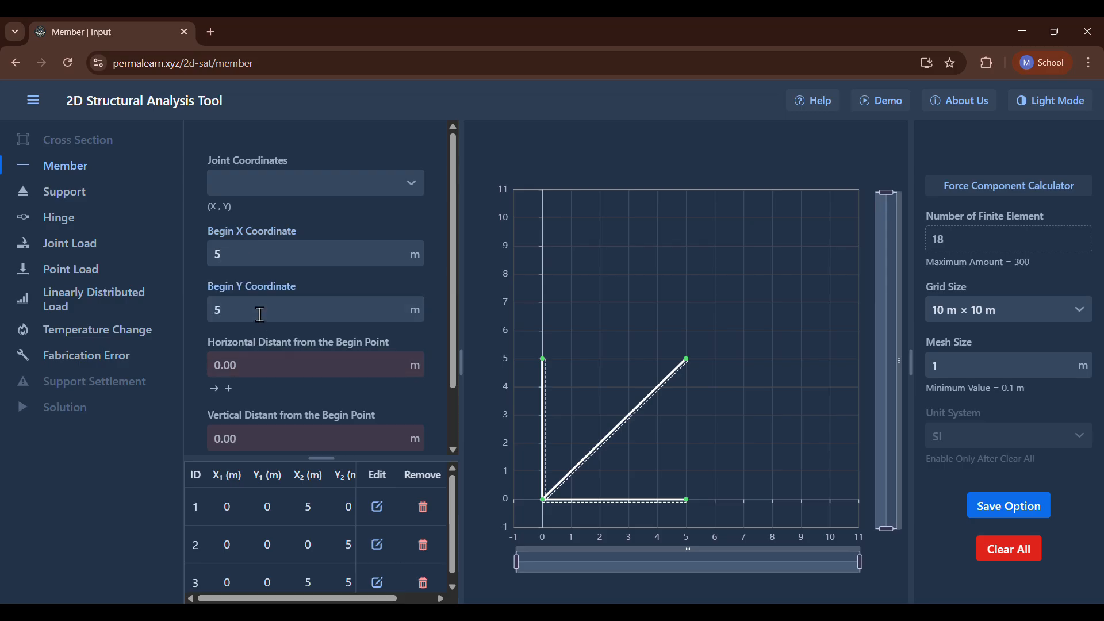
scroll(260, 315, down, 1)
click(261, 300)
text(5)
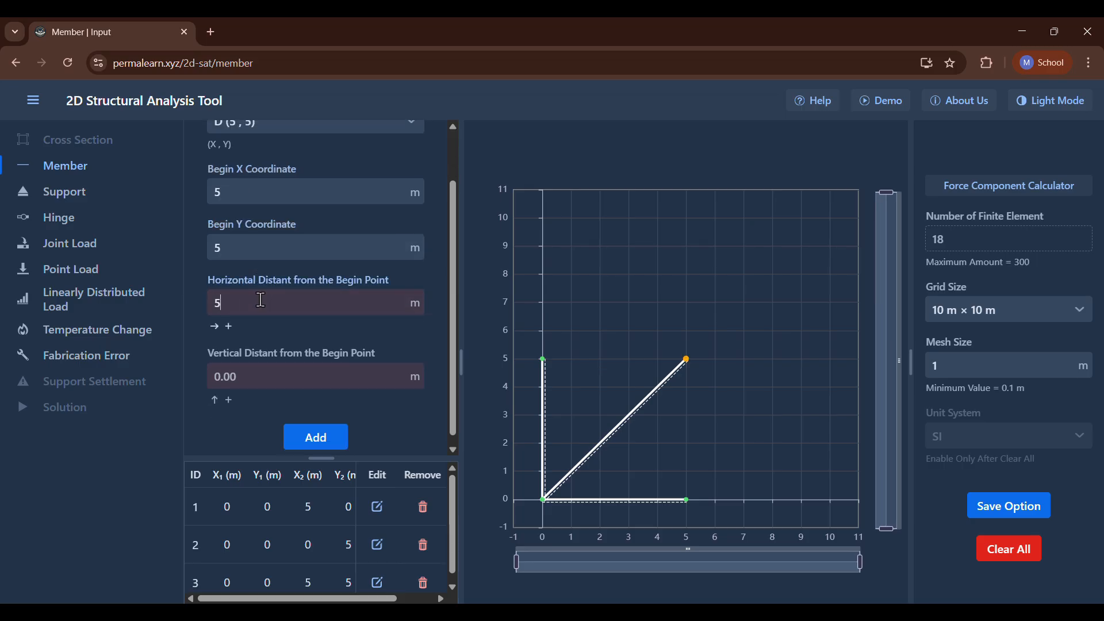
key(Return)
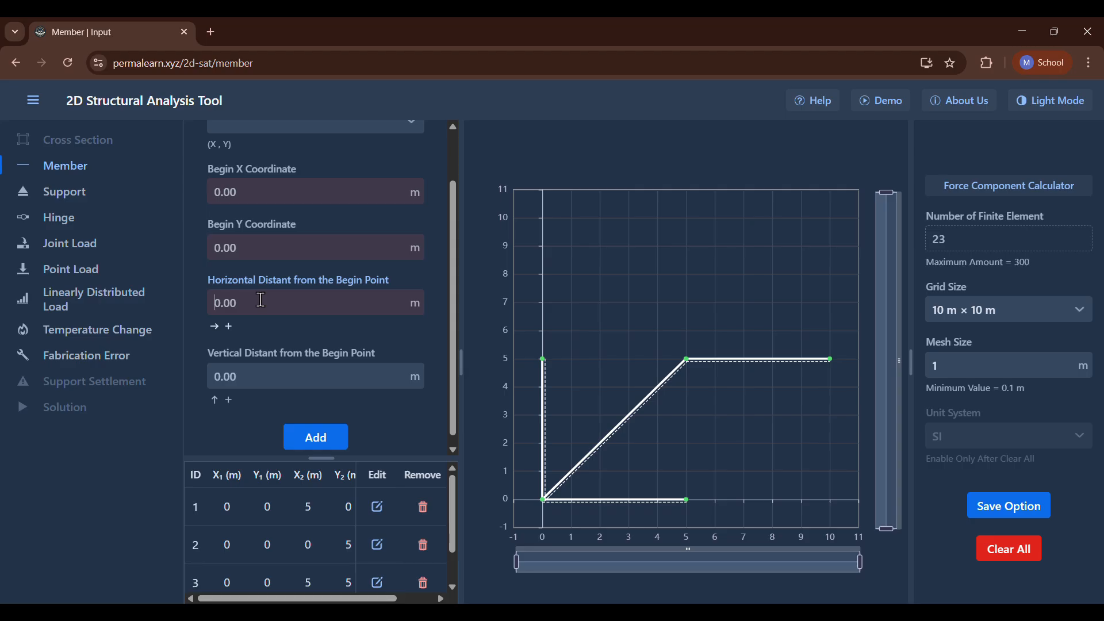
Add a vertical member starting from existing joint D (5, 5) with a vertical distance of 5 m.
scroll(261, 300, up, 1)
click(293, 192)
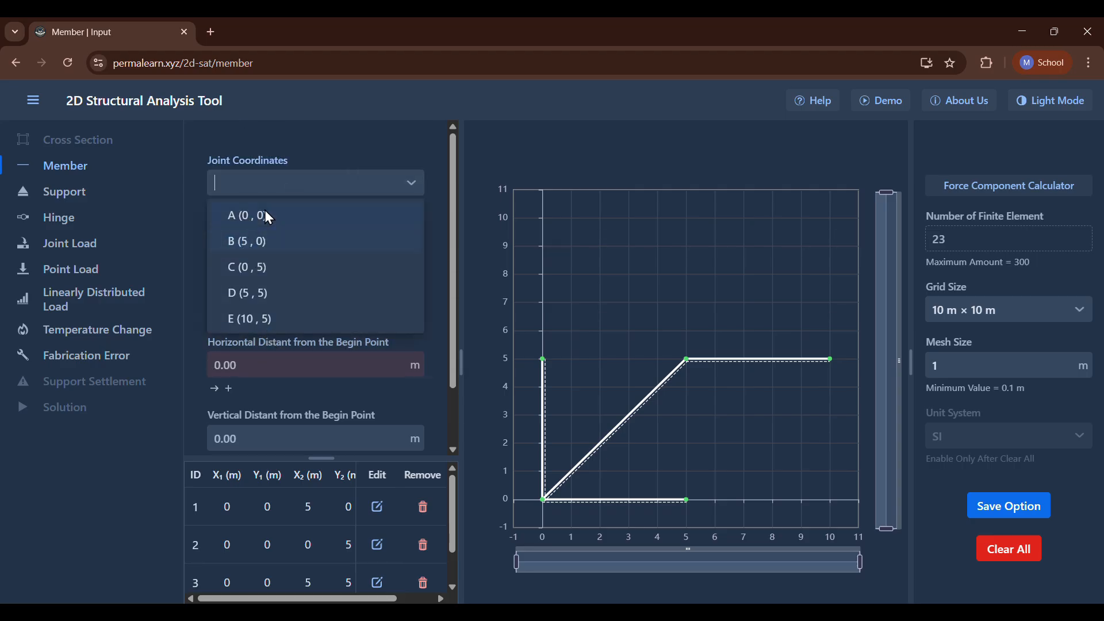
click(292, 171)
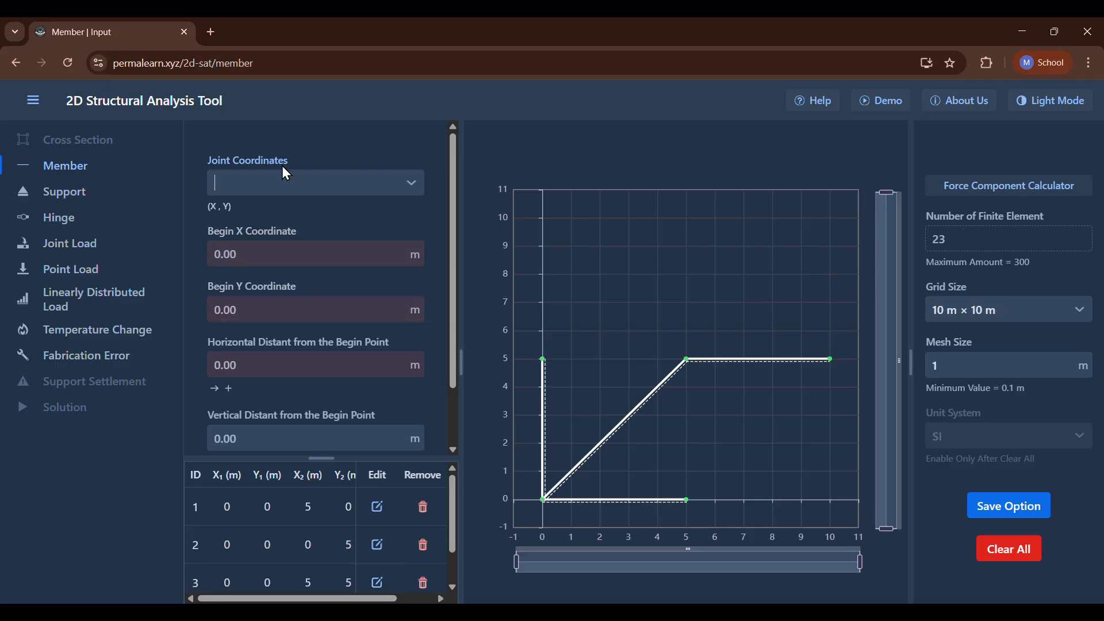
click(309, 182)
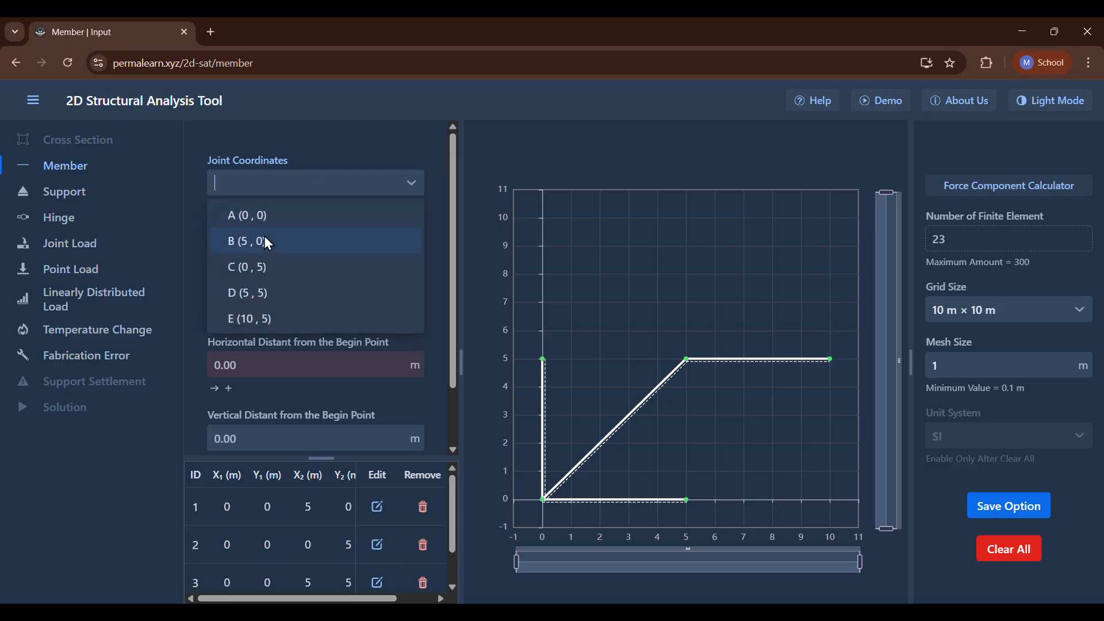
click(267, 293)
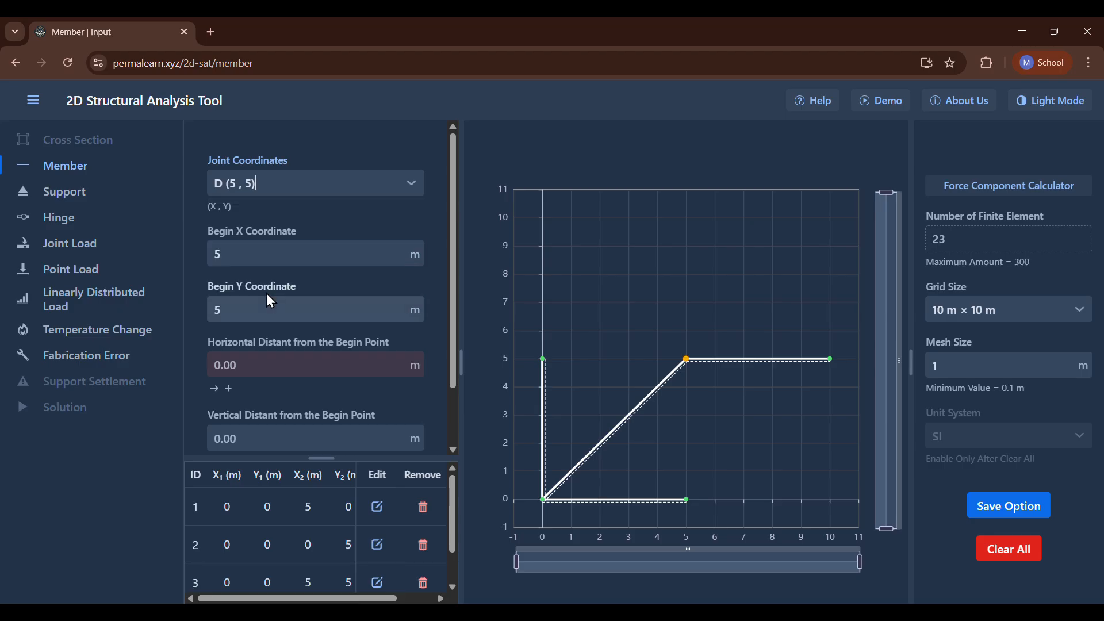
scroll(271, 357, down, 2)
click(256, 369)
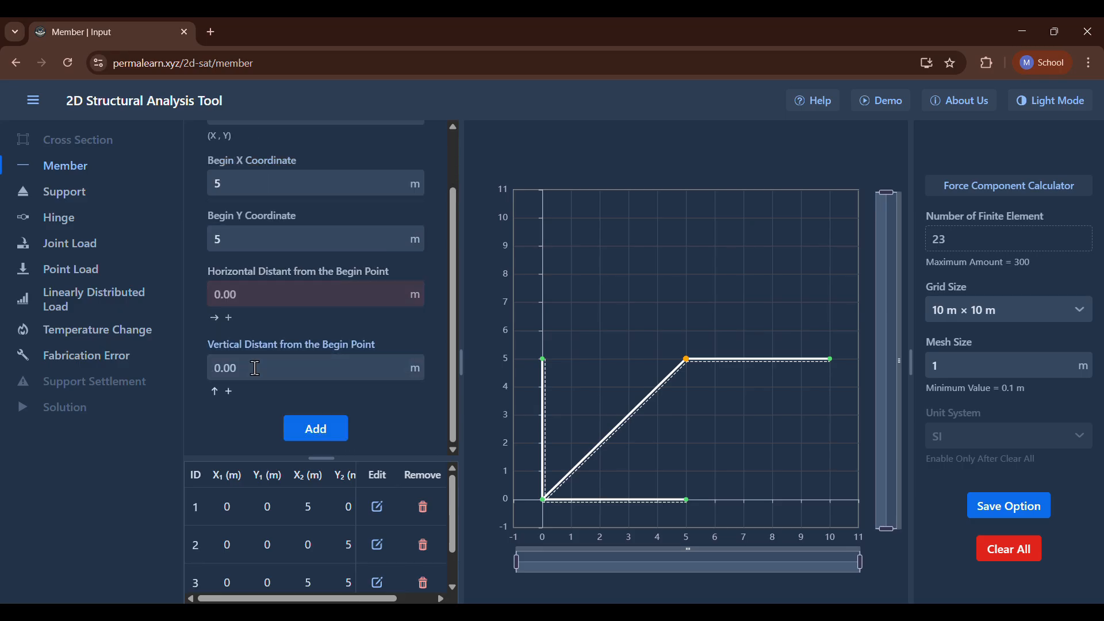
text(5)
key(Return)
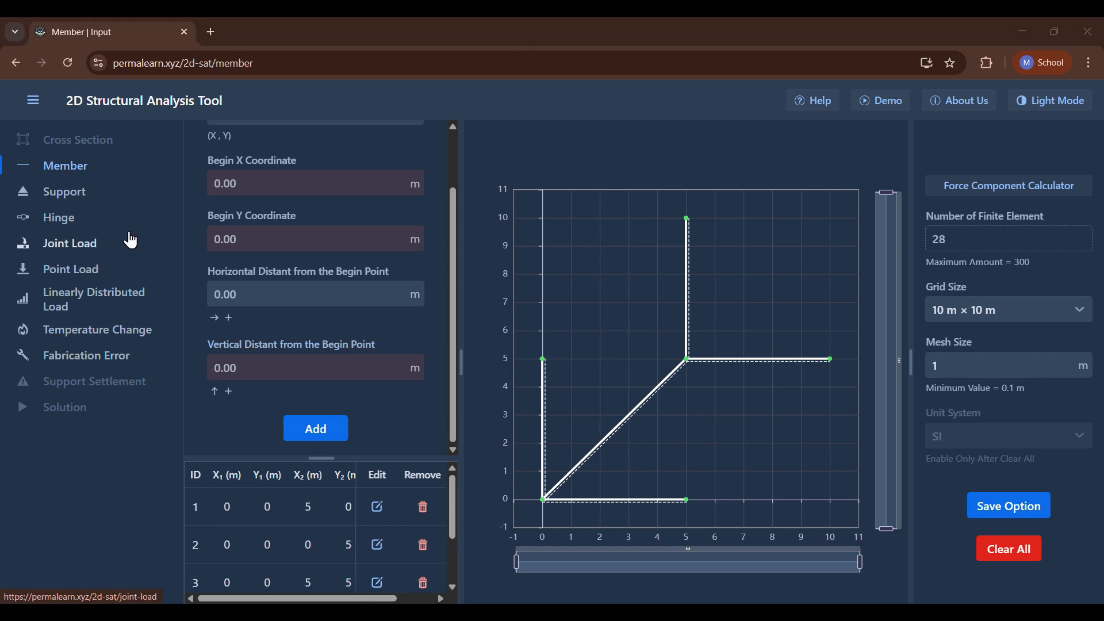
Add a roller support at joint A (0, 0).
click(56, 205)
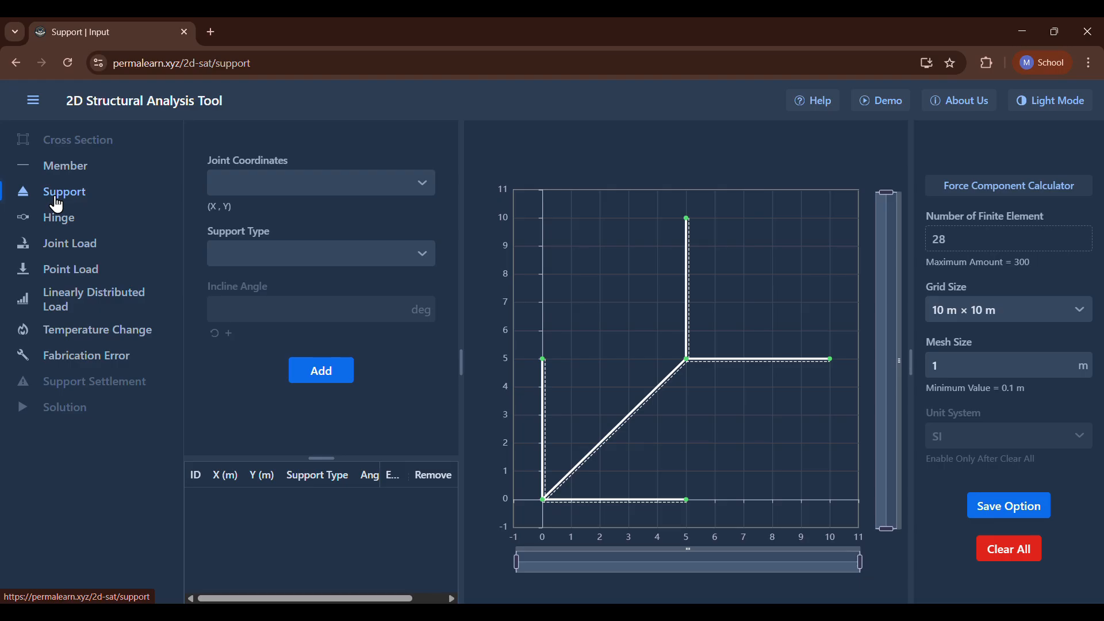
click(252, 181)
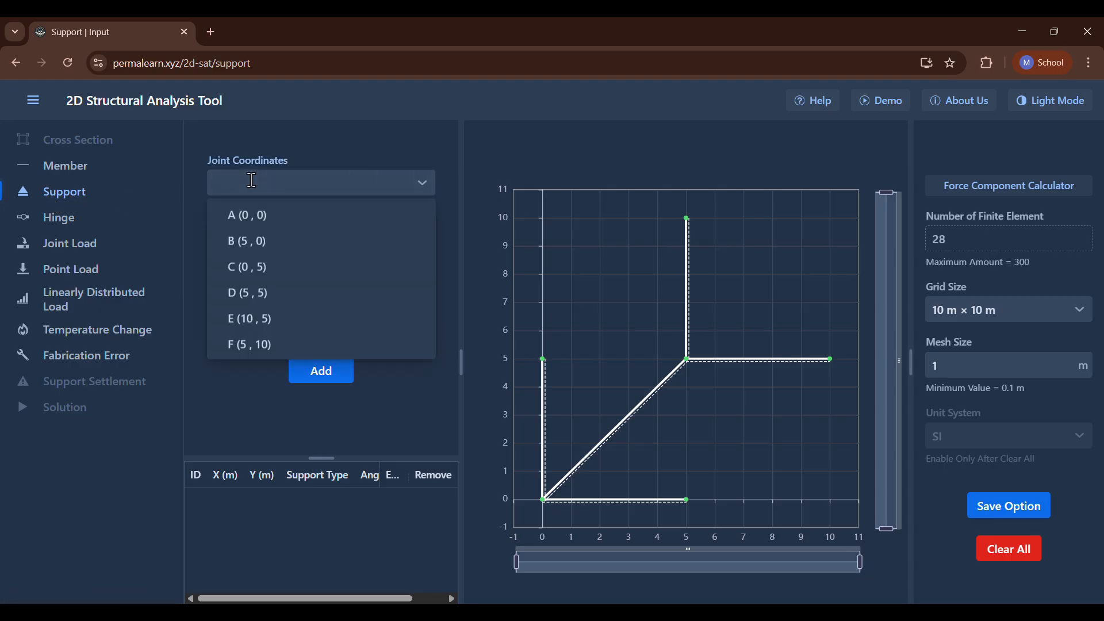
click(251, 216)
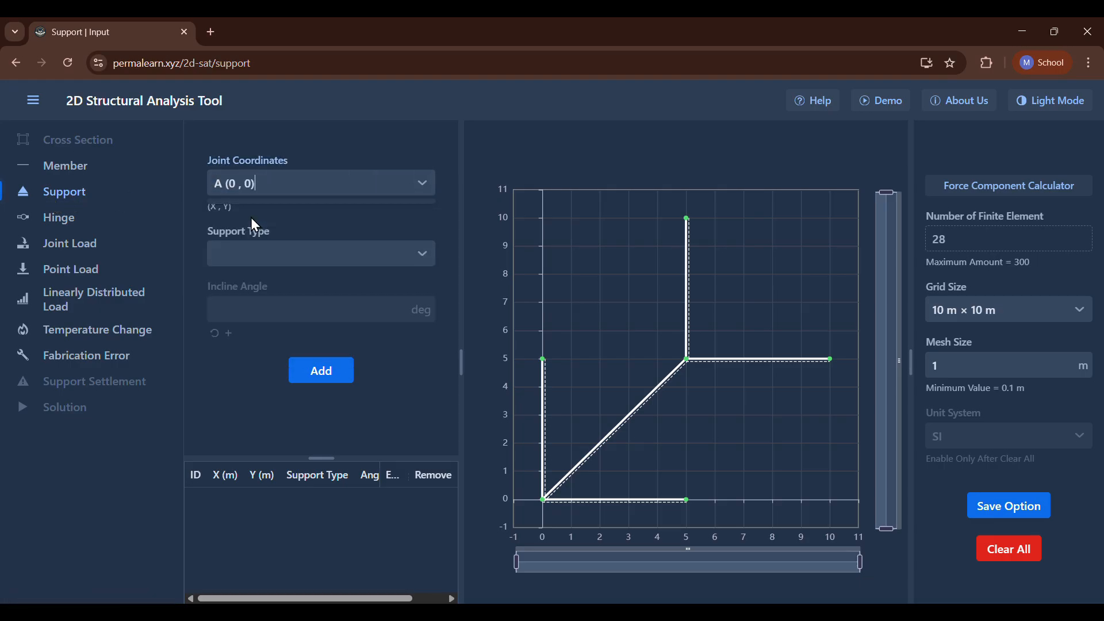
click(250, 249)
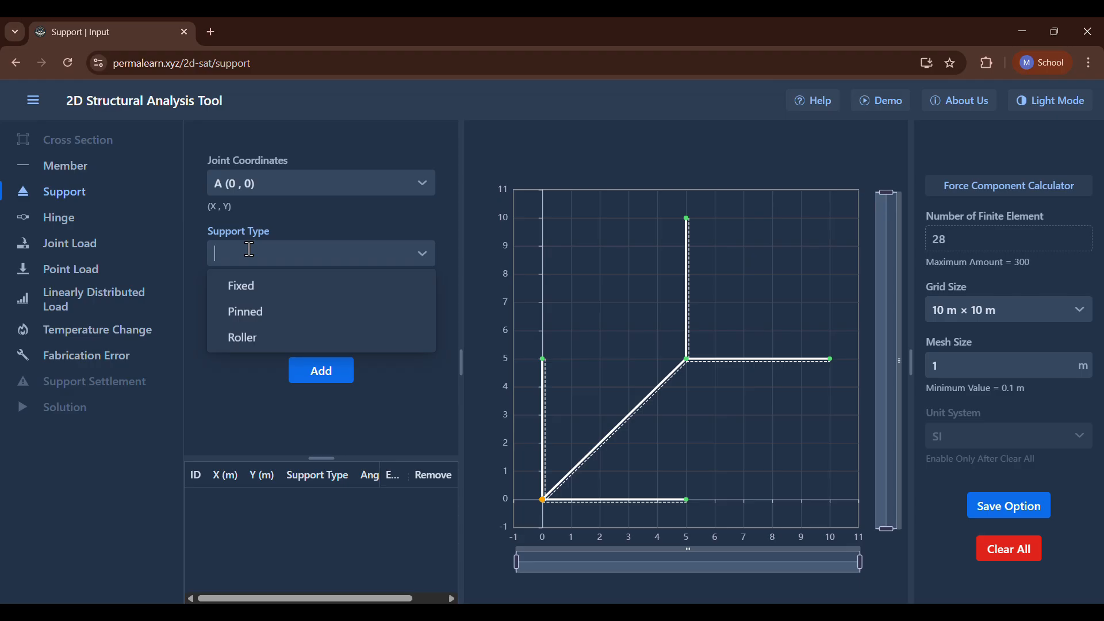
click(251, 337)
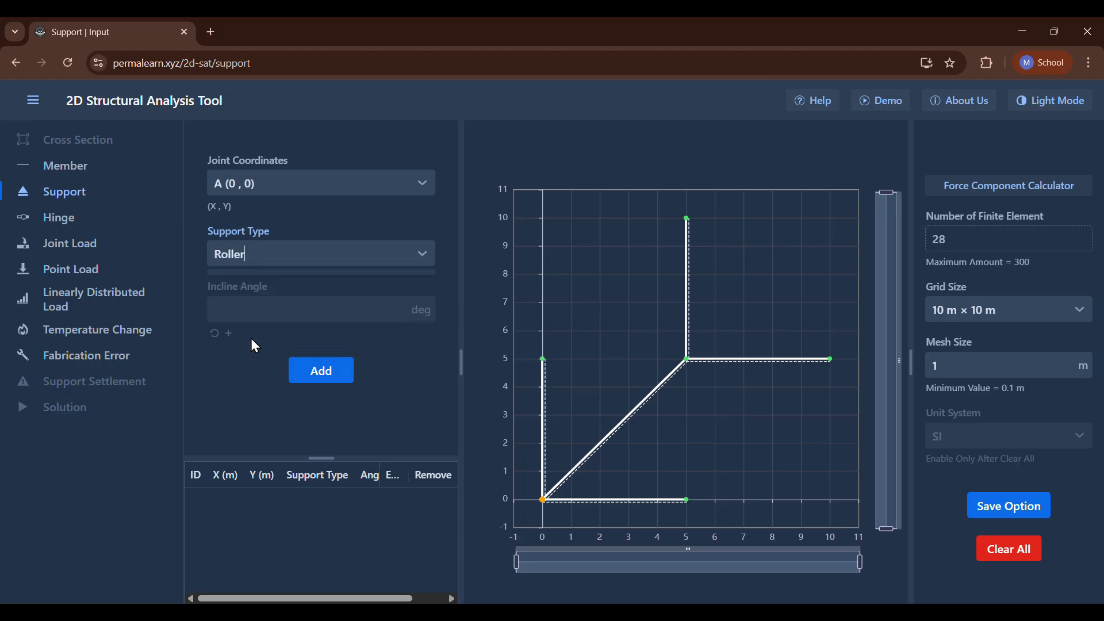
click(338, 373)
Add a pinned support at joint B (5, 0).
click(303, 187)
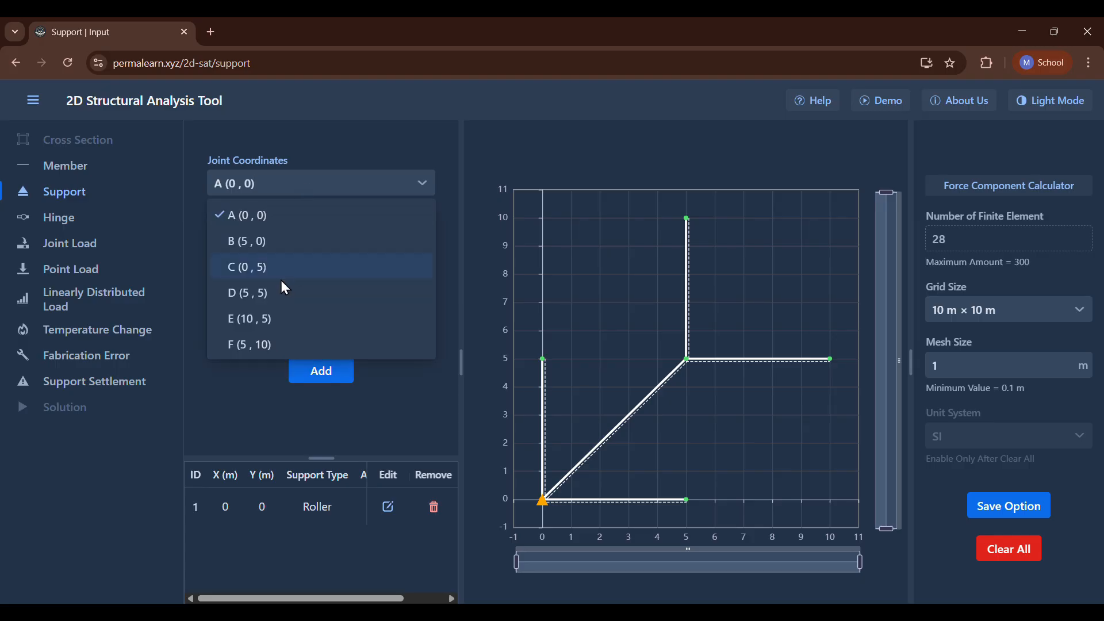
click(265, 250)
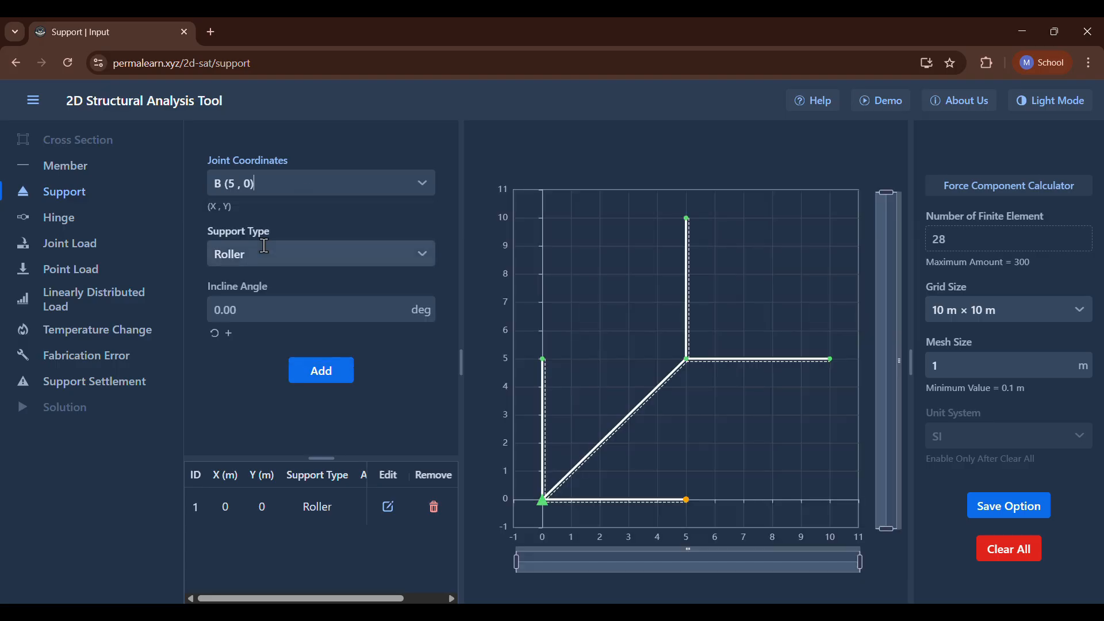
click(292, 251)
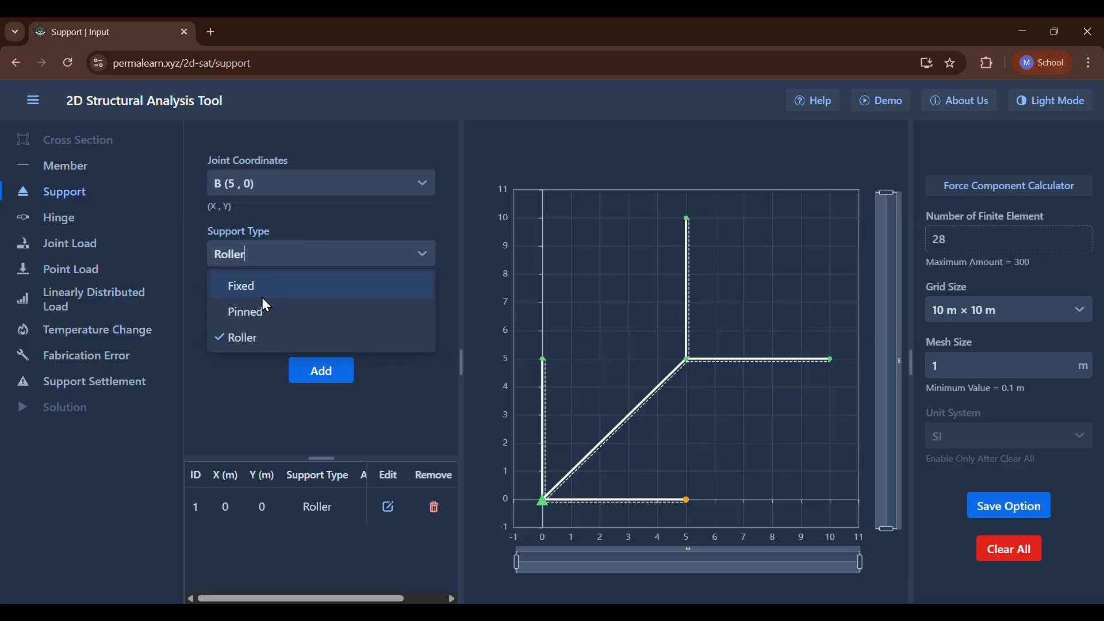
click(266, 312)
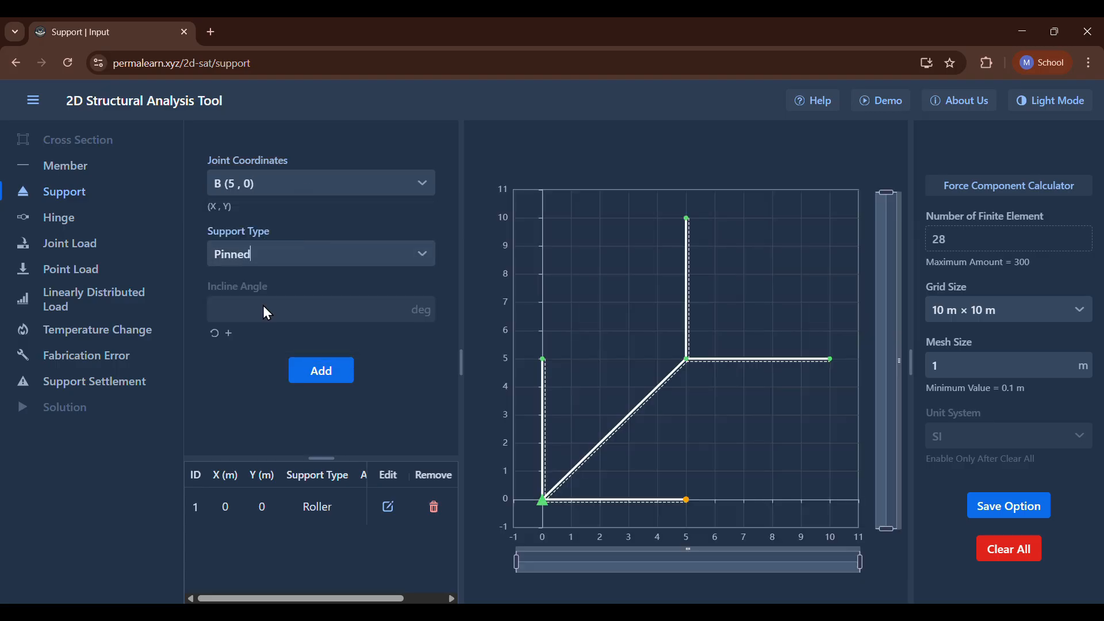
click(321, 373)
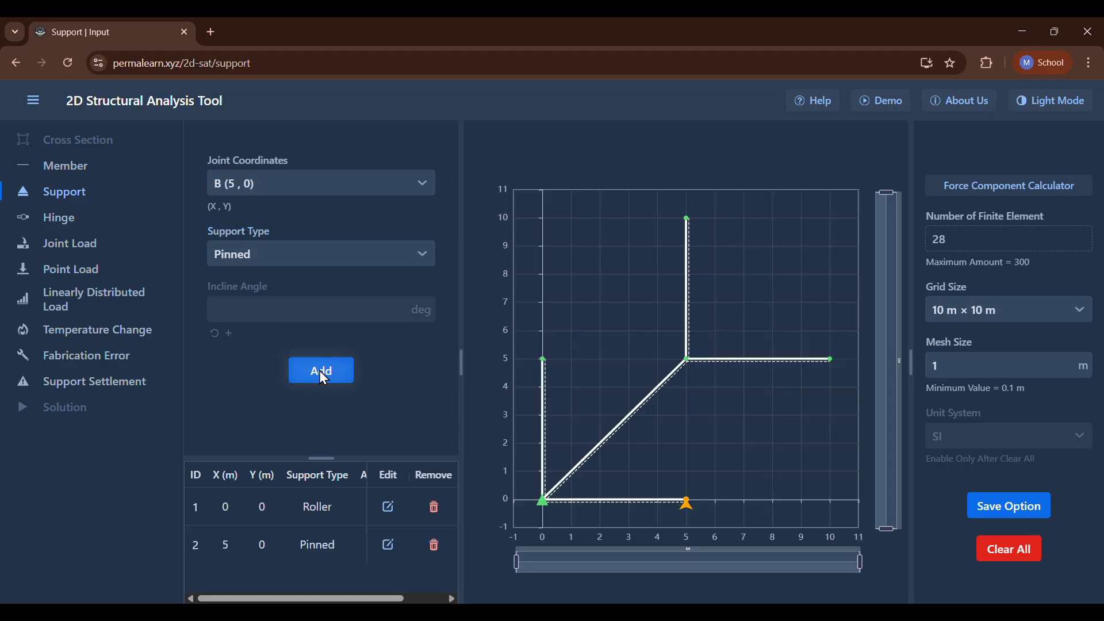
click(505, 41)
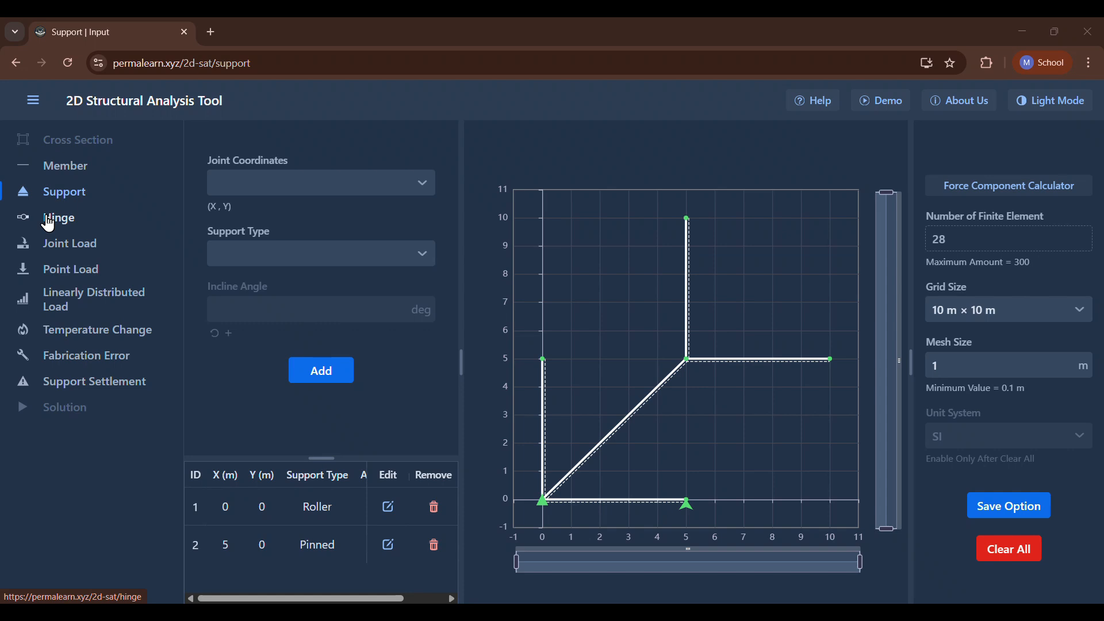
Add a hinge at joint D (5, 5) that applies to members 3, 4 and 5.
click(49, 223)
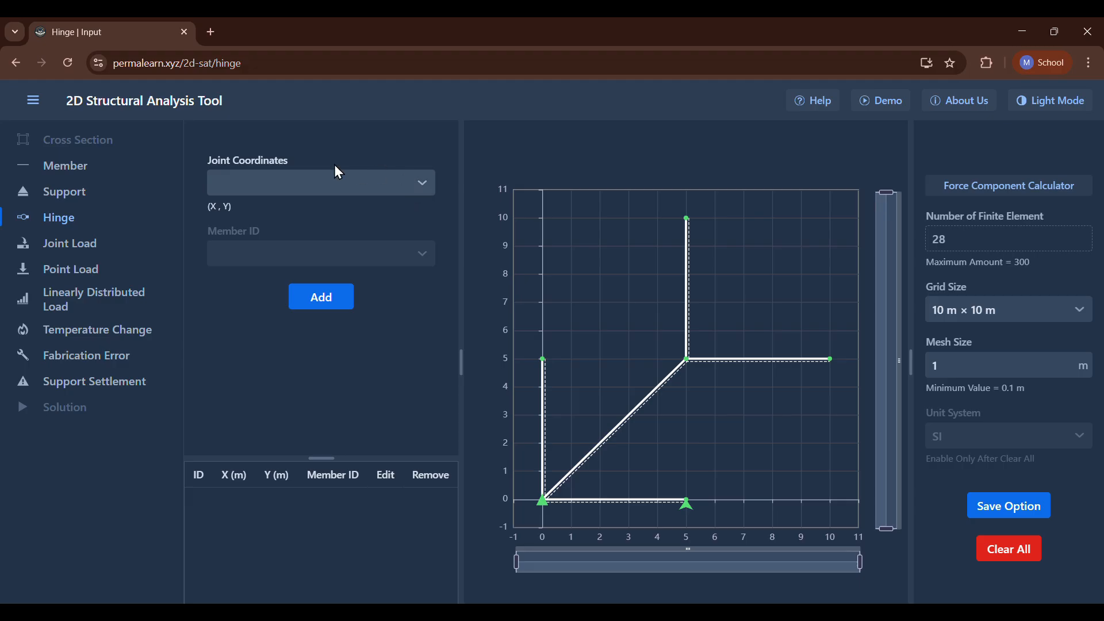
click(419, 185)
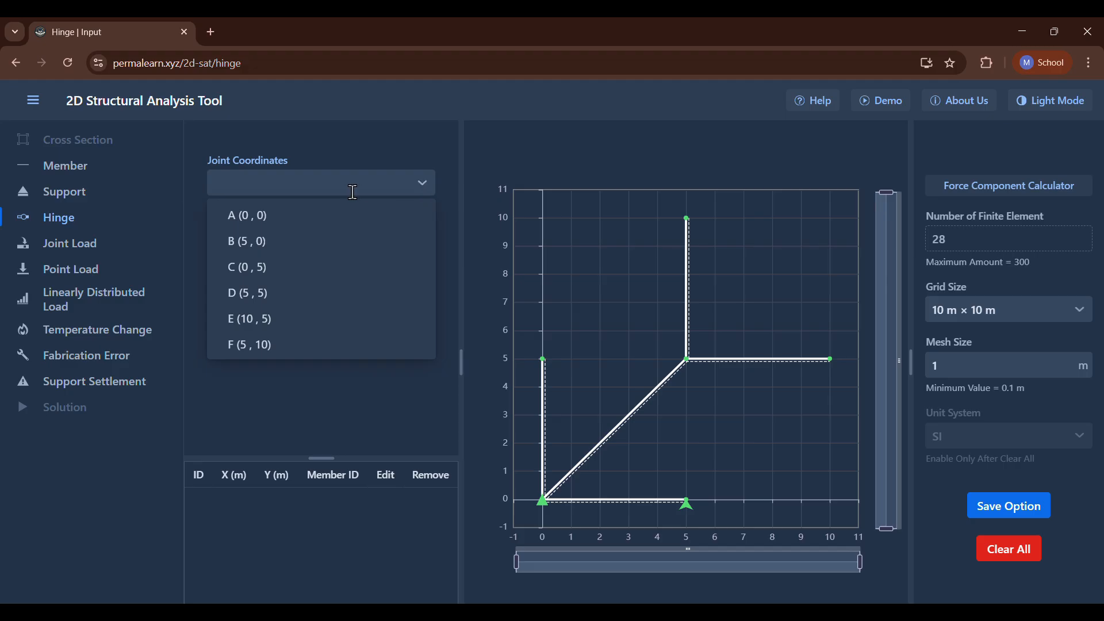
click(420, 186)
click(420, 187)
click(240, 294)
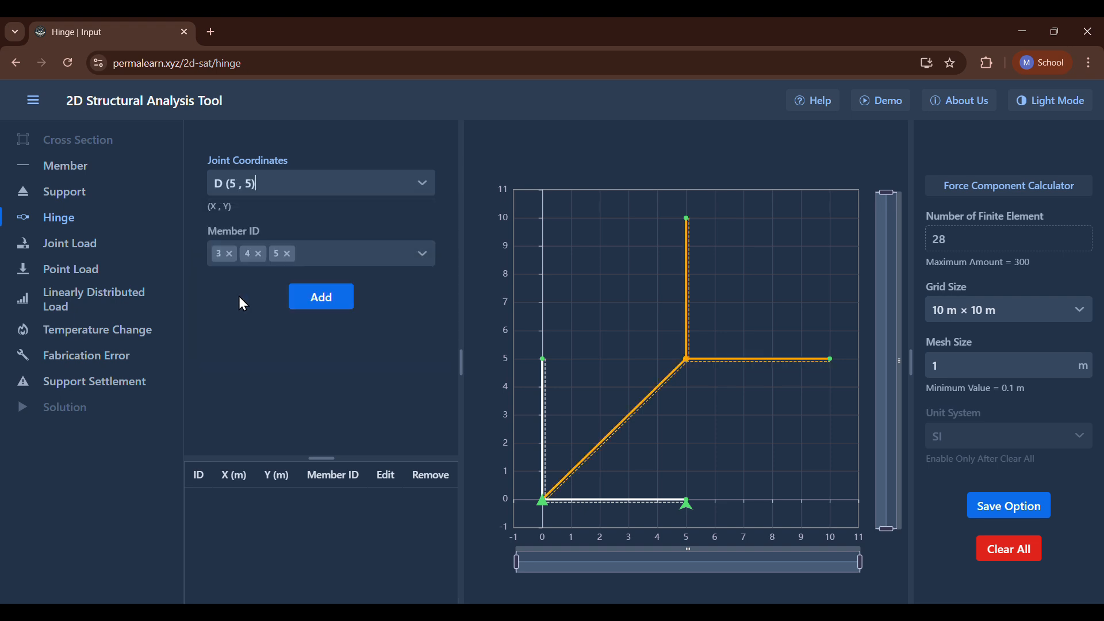
click(318, 296)
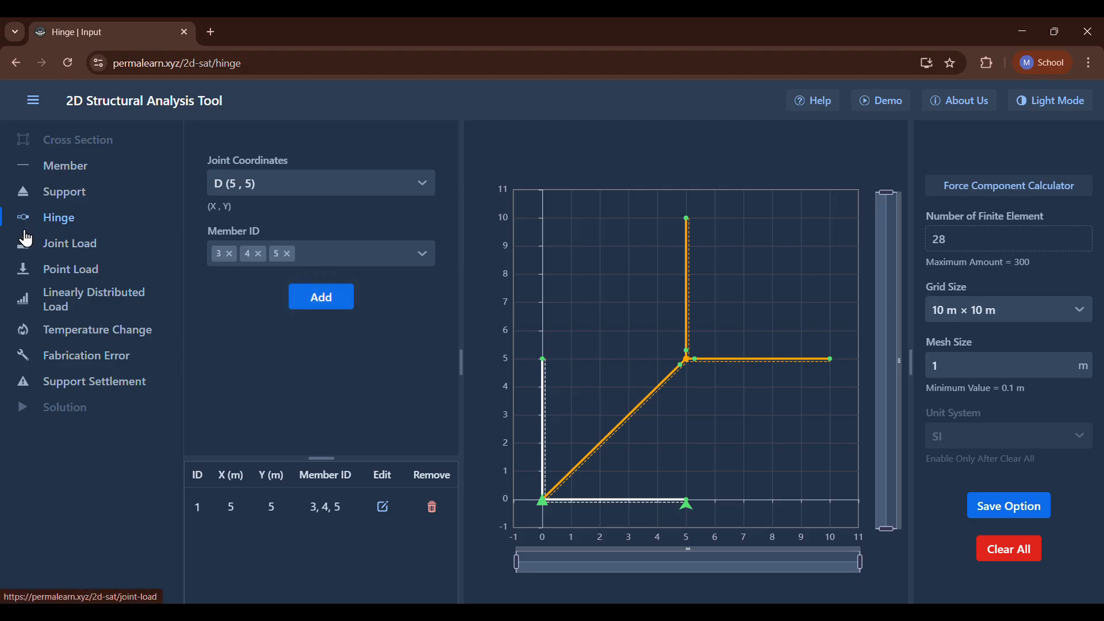
Add a joint load at C (0, 5) with horizontal force -5 kN, vertical force 5 kN and couple moment 5 kN·m.
click(46, 246)
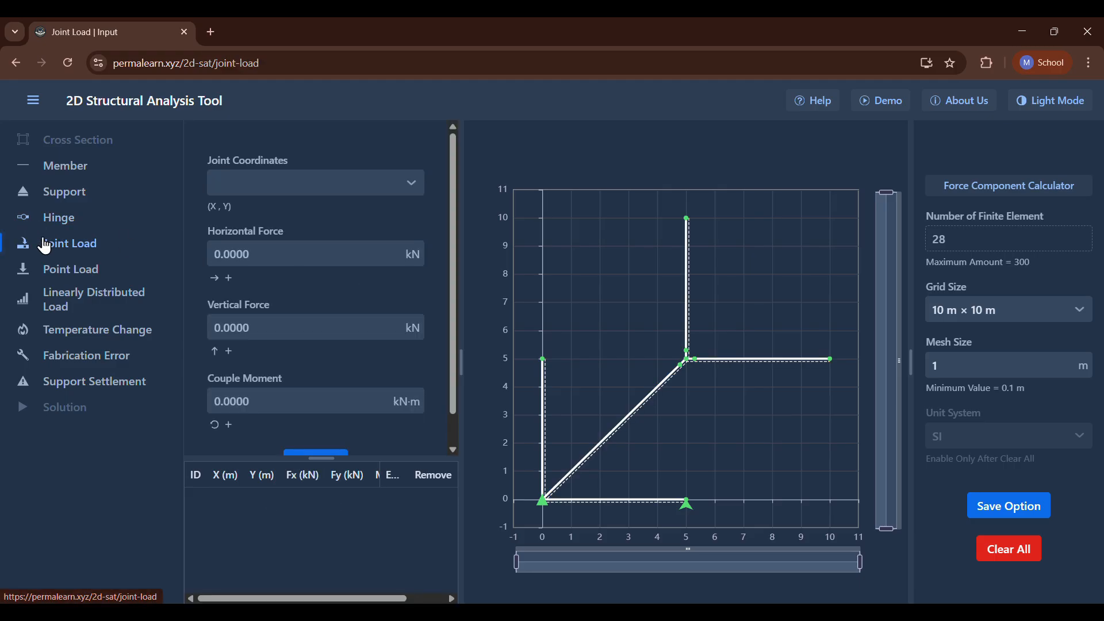
click(302, 184)
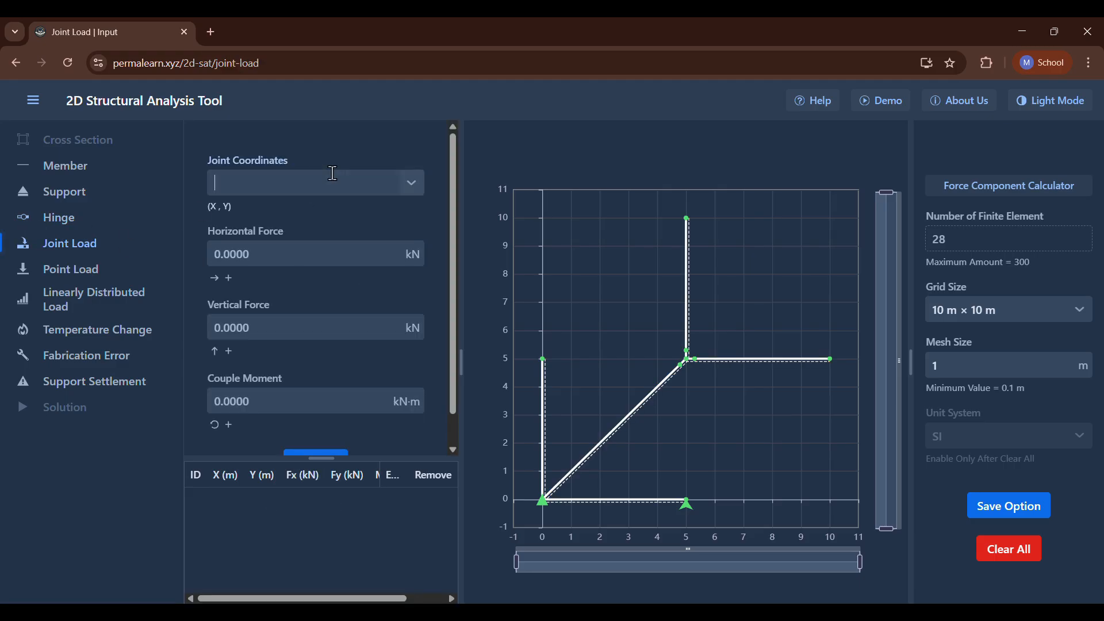
click(262, 276)
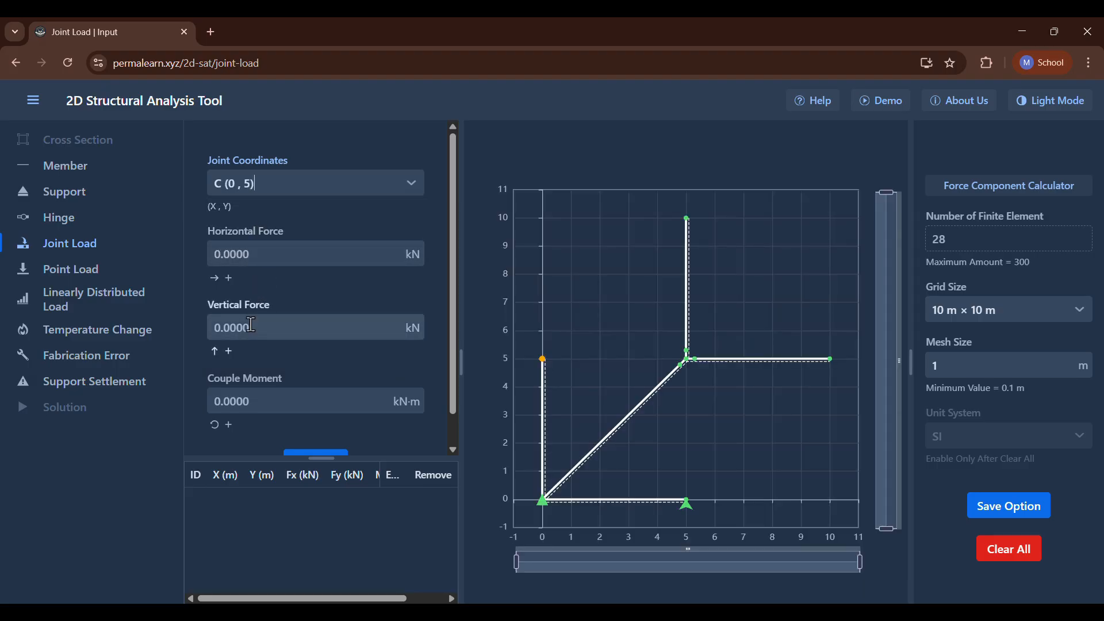
click(248, 252)
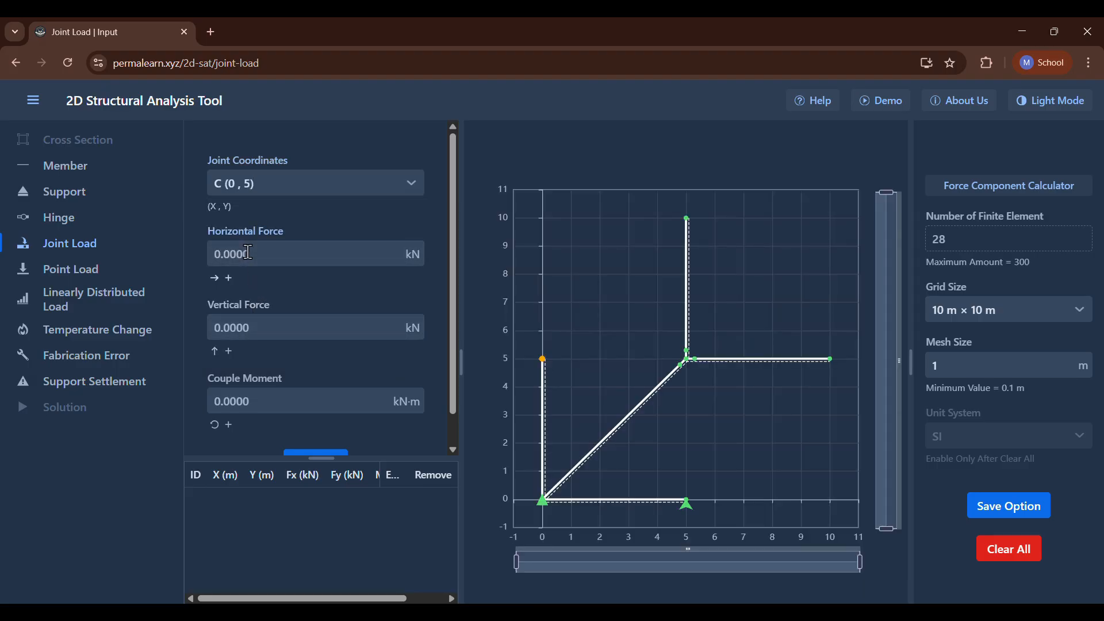
text(-5)
click(253, 322)
text(5)
click(260, 396)
text(5)
scroll(260, 396, down, 1)
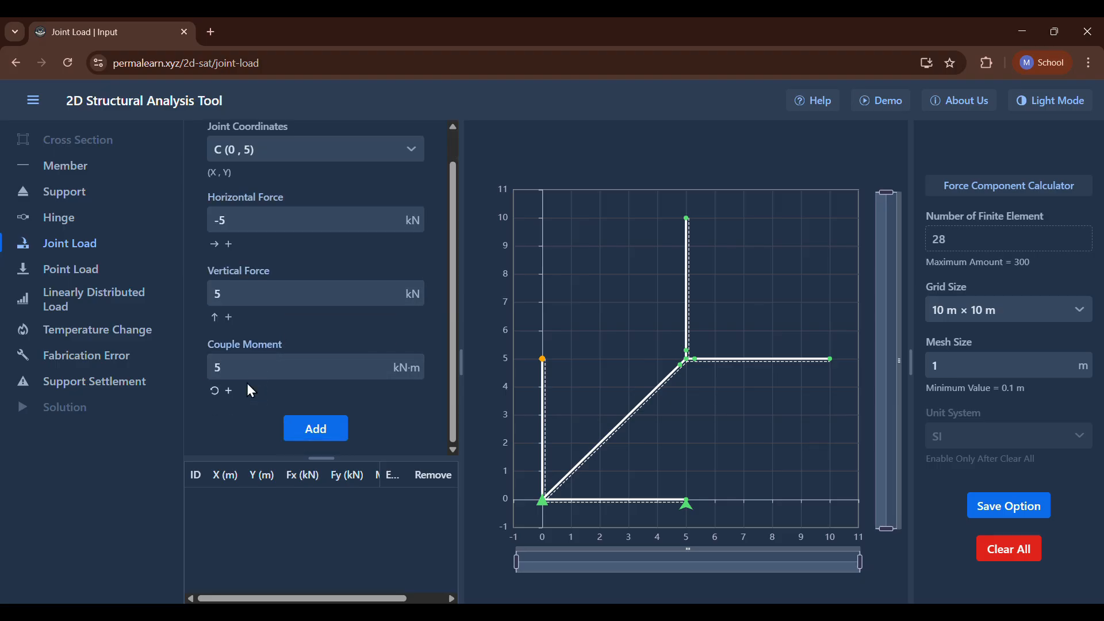
click(303, 426)
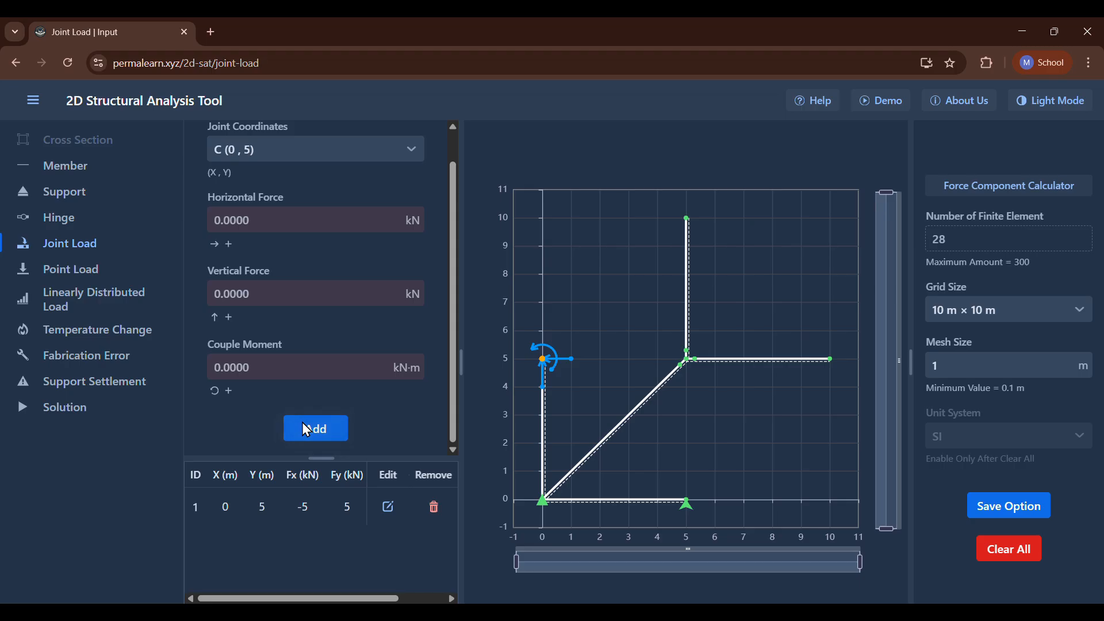
scroll(299, 322, up, 2)
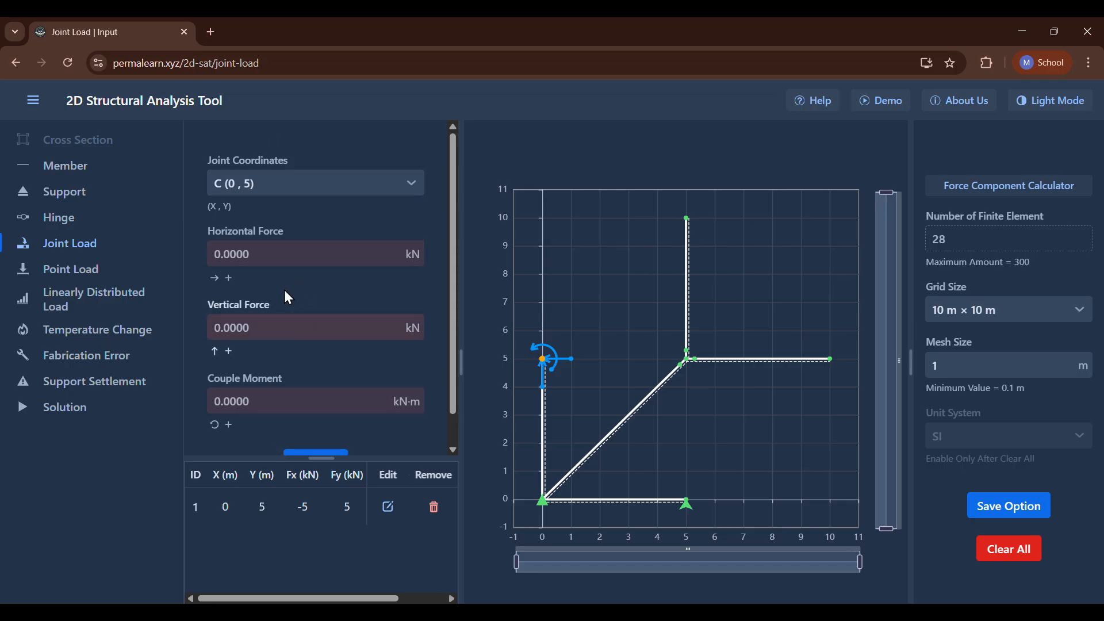
Define a point load on member 1 with a vertical force of -5 kN.
click(86, 280)
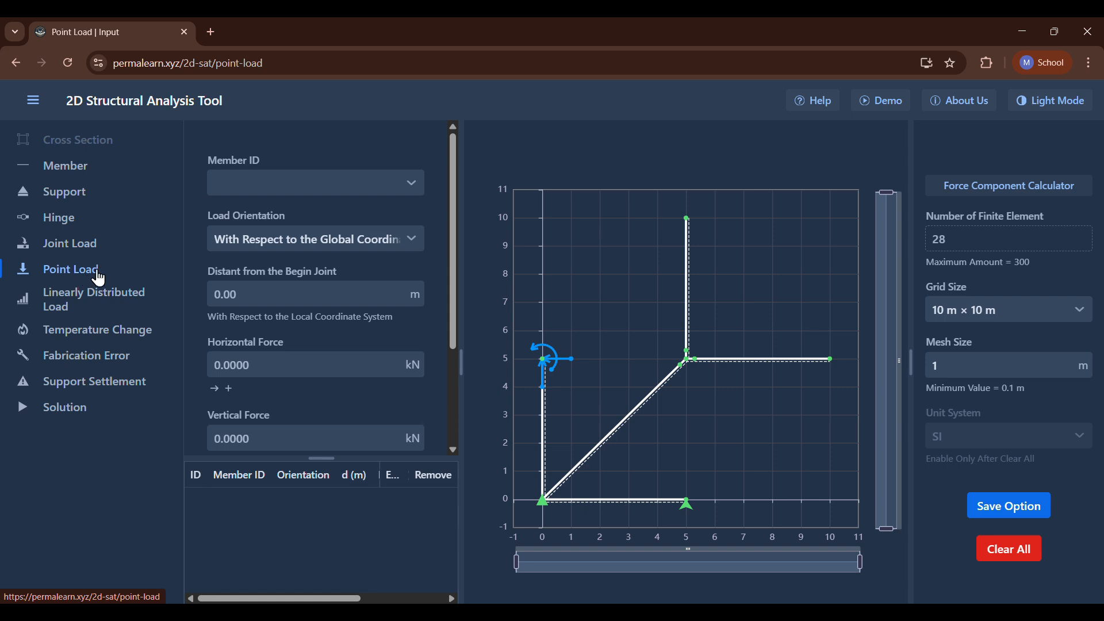
click(315, 182)
click(315, 182)
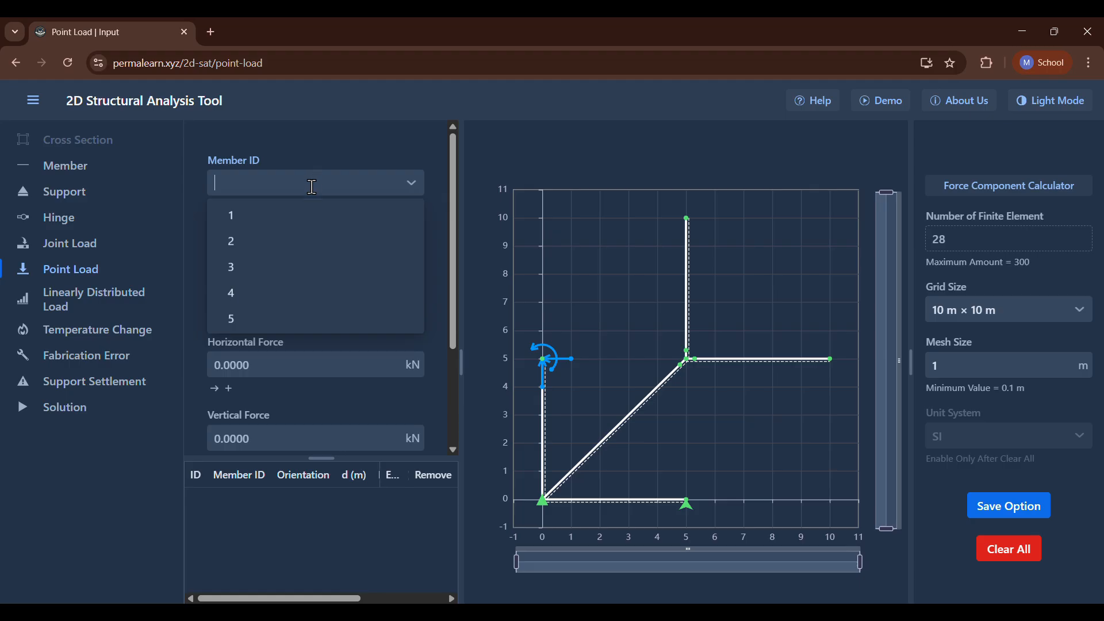
click(246, 222)
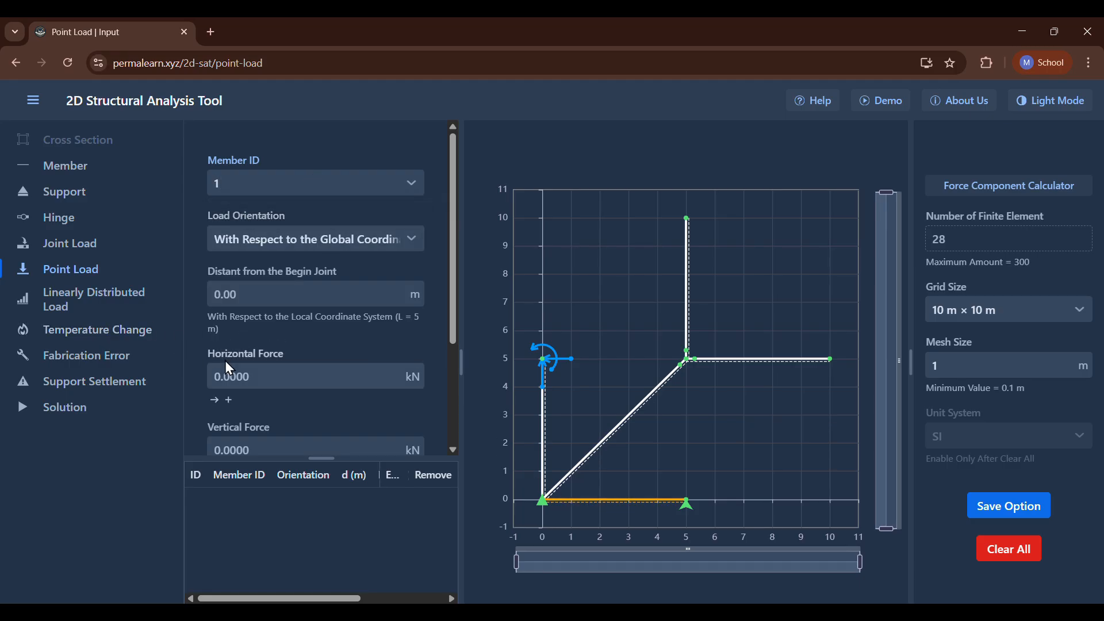
click(262, 370)
scroll(262, 370, down, 3)
scroll(261, 370, up, 3)
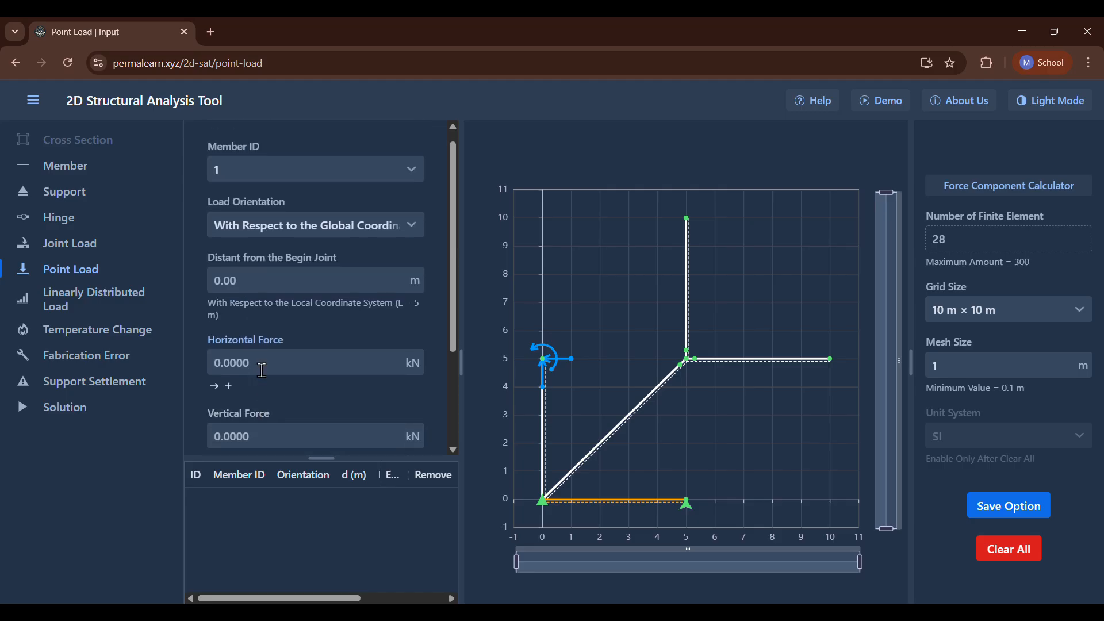
scroll(262, 369, down, 1)
click(268, 388)
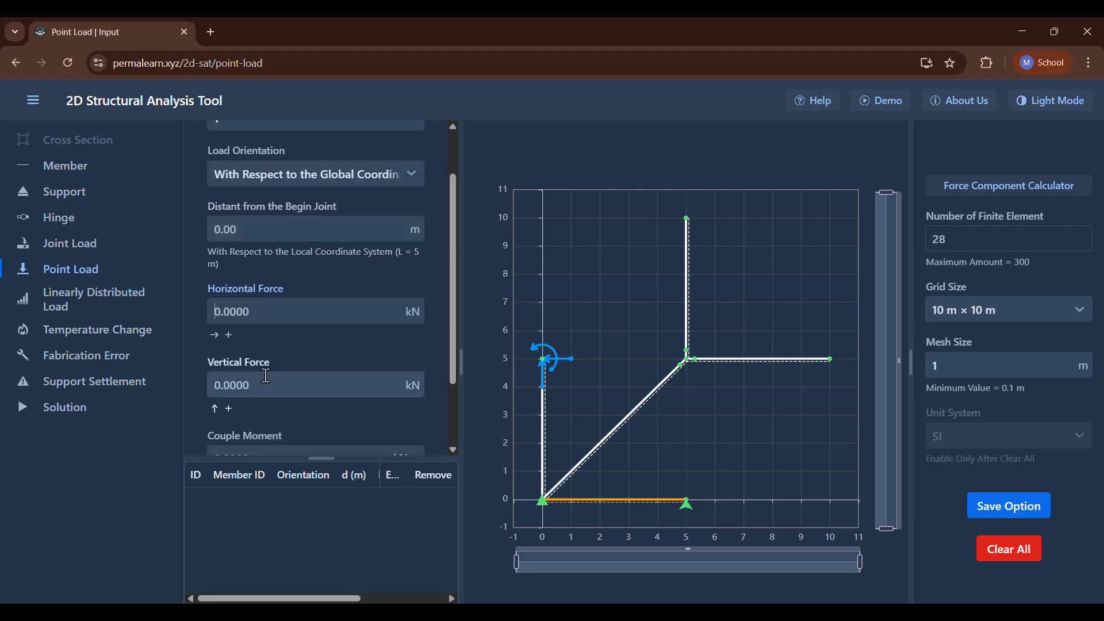
text(-5)
scroll(268, 387, down, 2)
scroll(250, 315, up, 3)
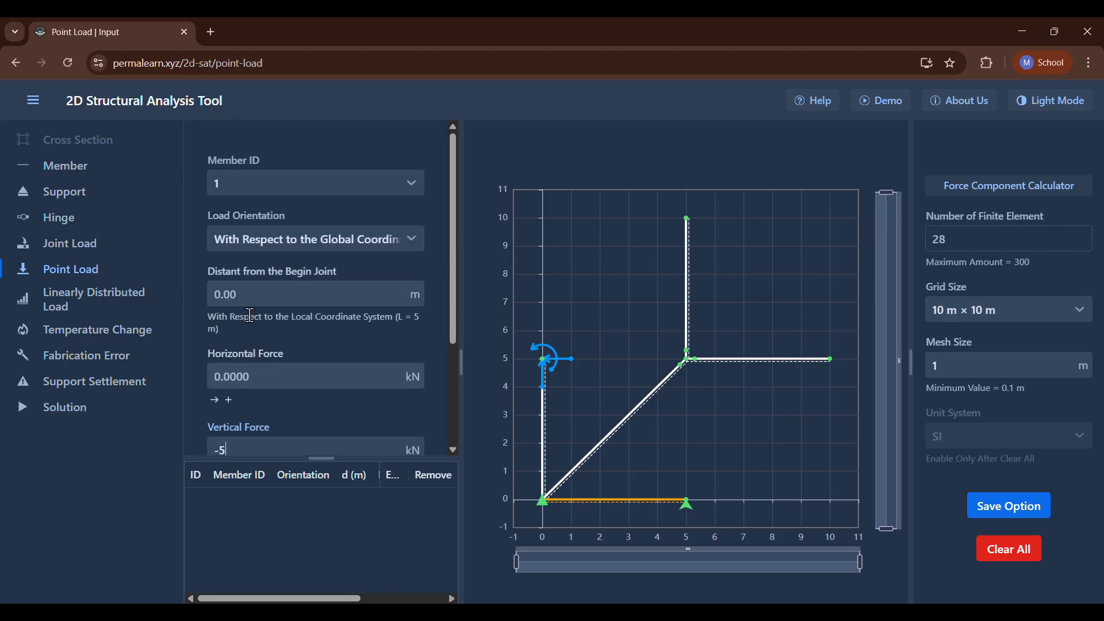
Set the point load's distance from the begin joint to 2.5 m and add it to member 1.
click(255, 368)
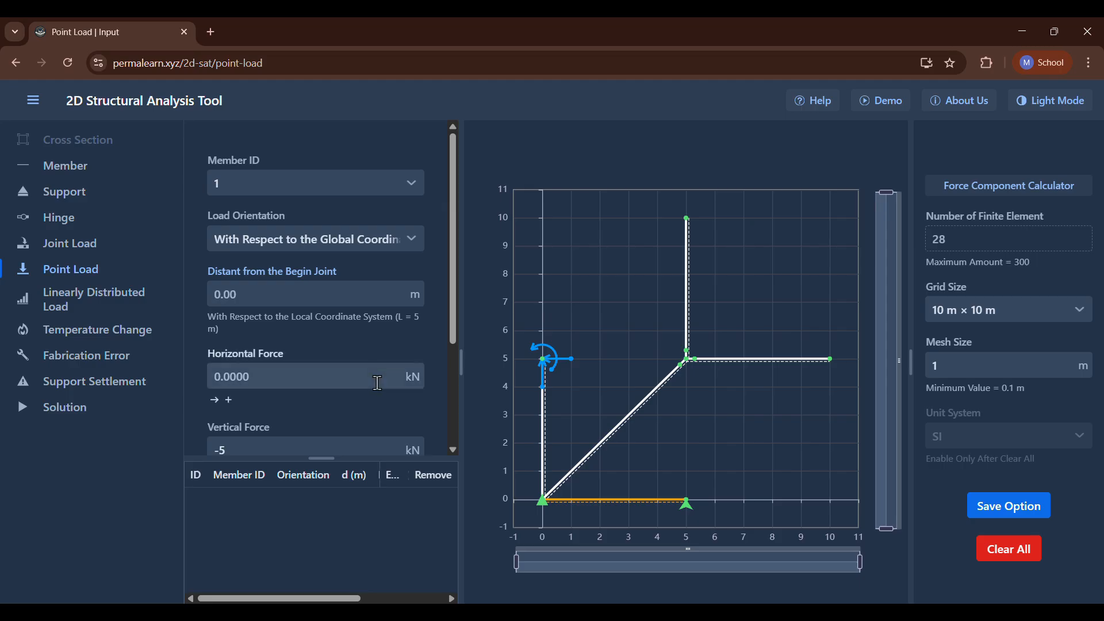
text(2.5)
scroll(377, 384, down, 1)
scroll(378, 383, down, 3)
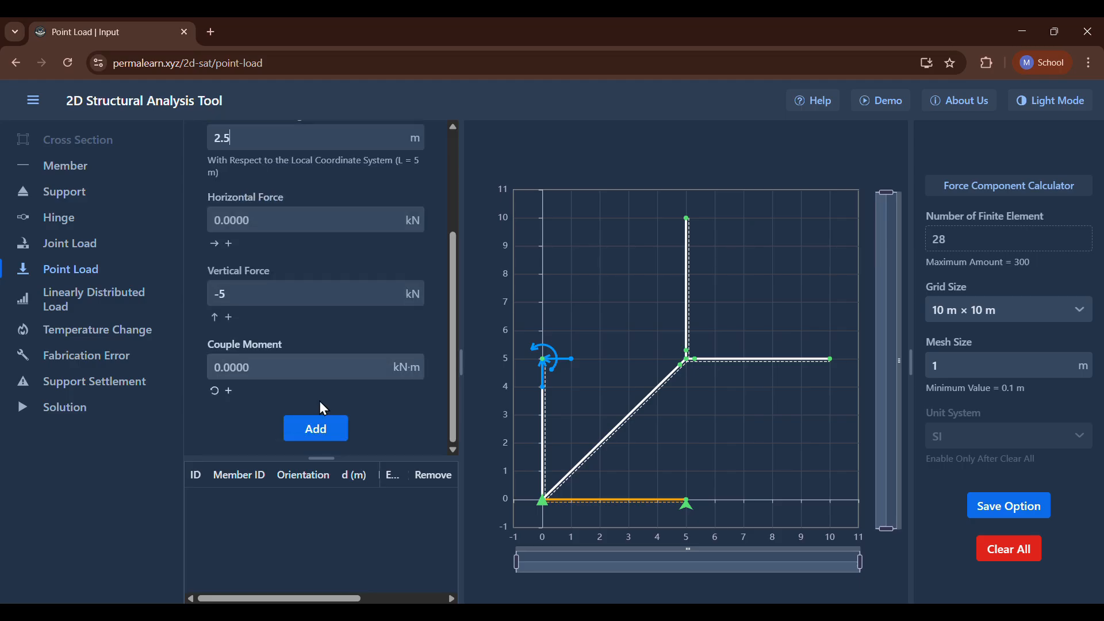
click(315, 429)
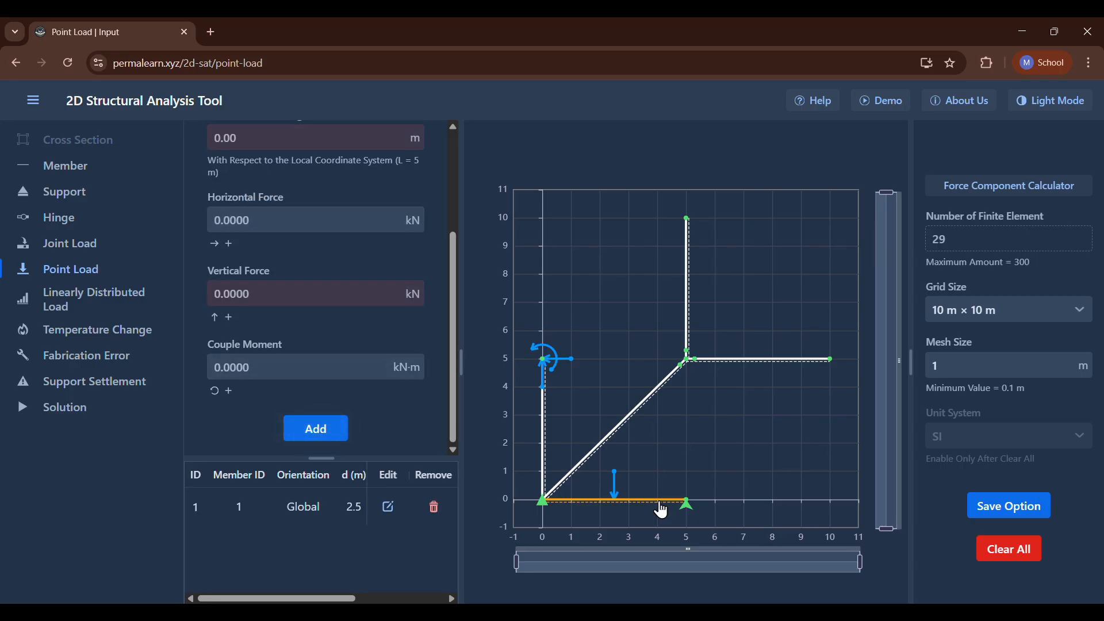
Define a point load on member 3 with a vertical force of -5 kN.
scroll(367, 388, up, 4)
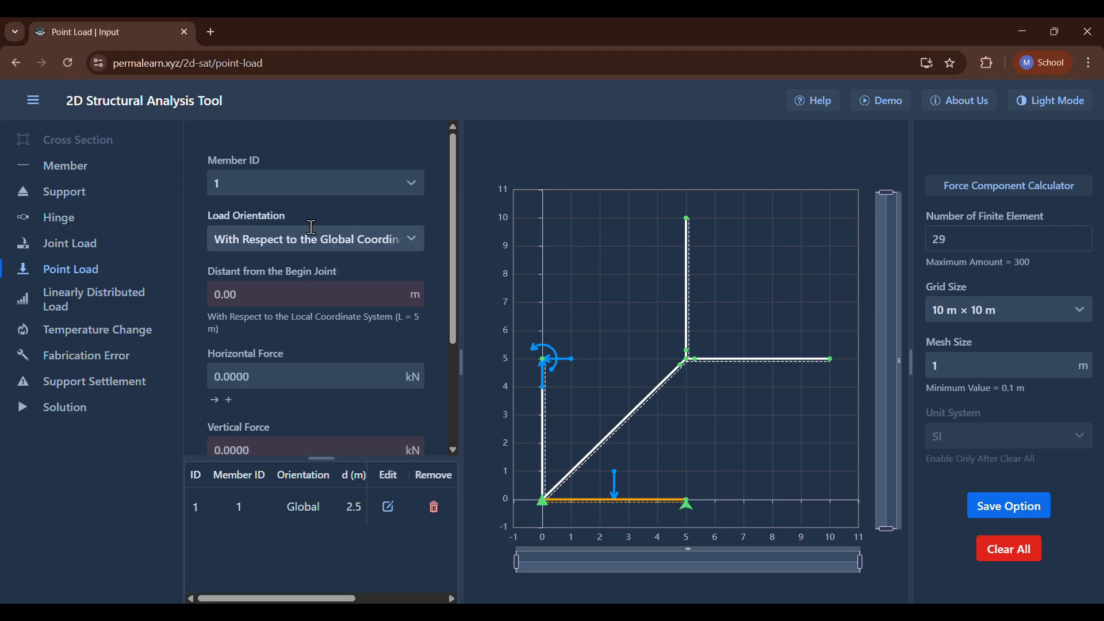
click(321, 236)
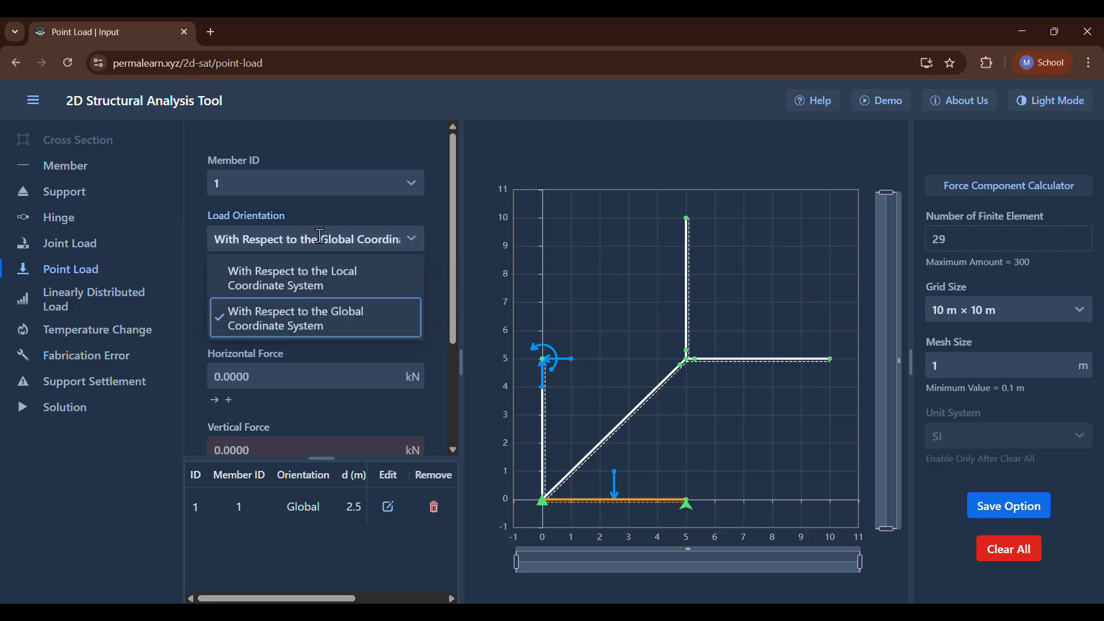
click(343, 175)
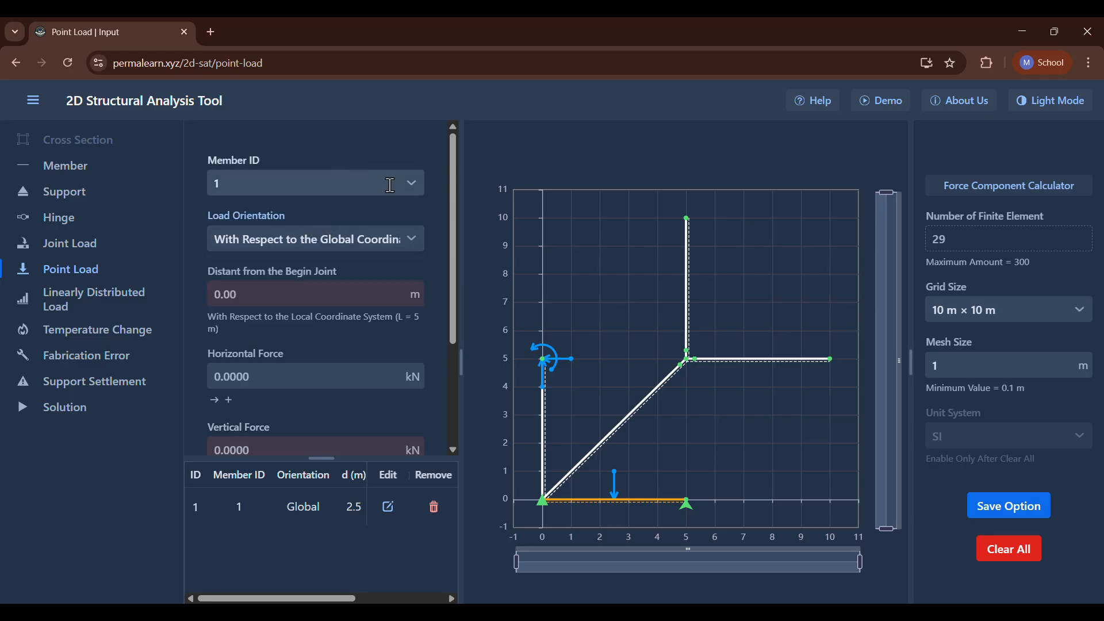
click(412, 184)
click(349, 240)
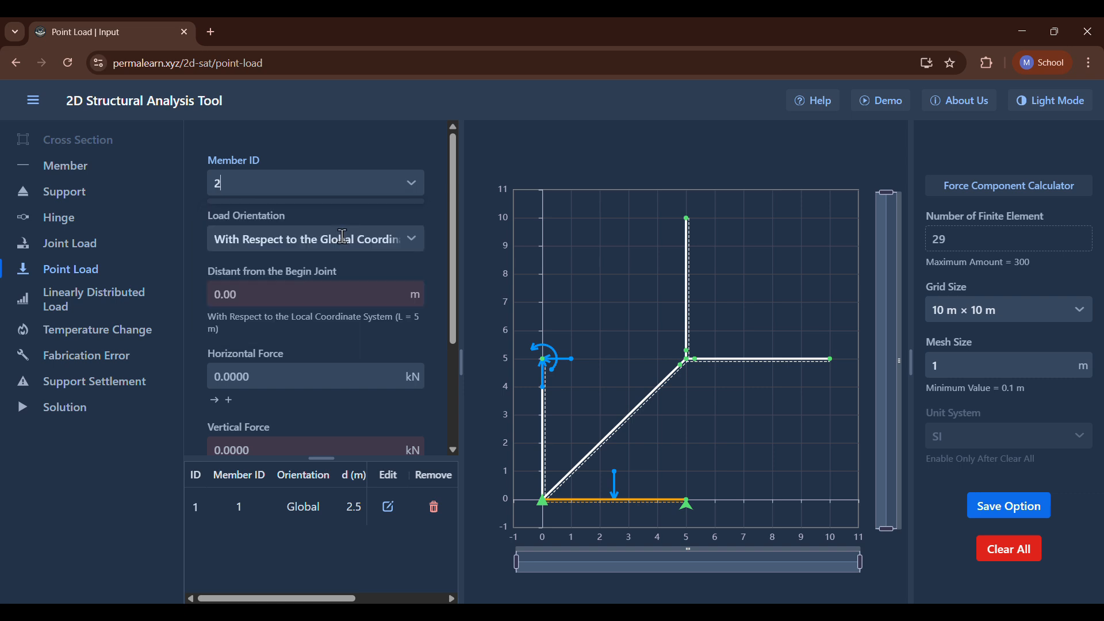
click(421, 184)
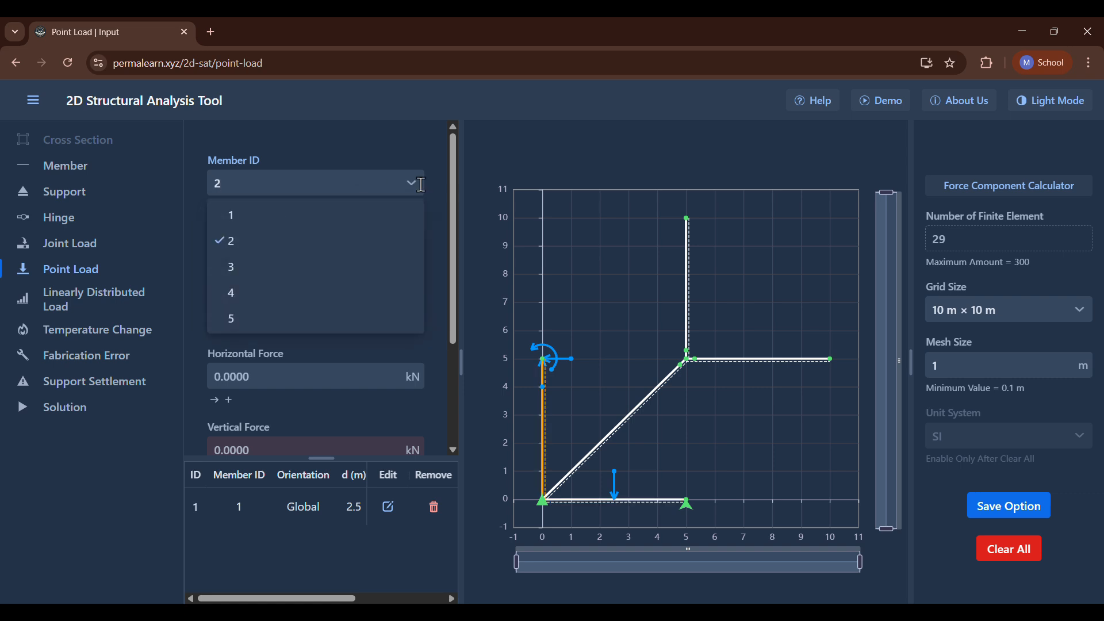
click(342, 268)
scroll(338, 273, down, 2)
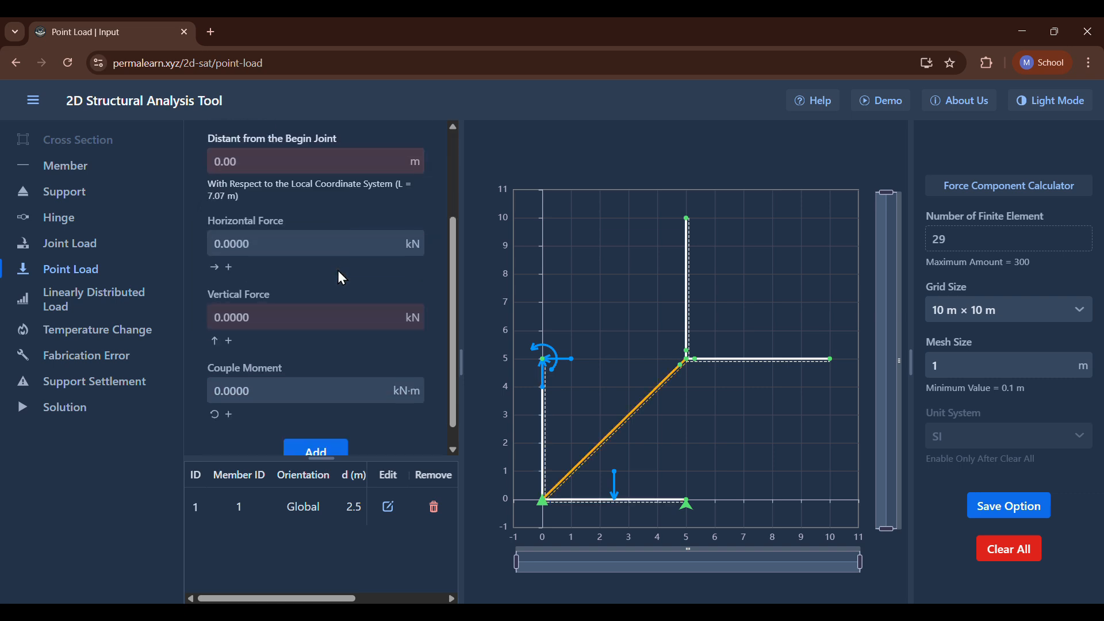
click(250, 319)
text(-5)
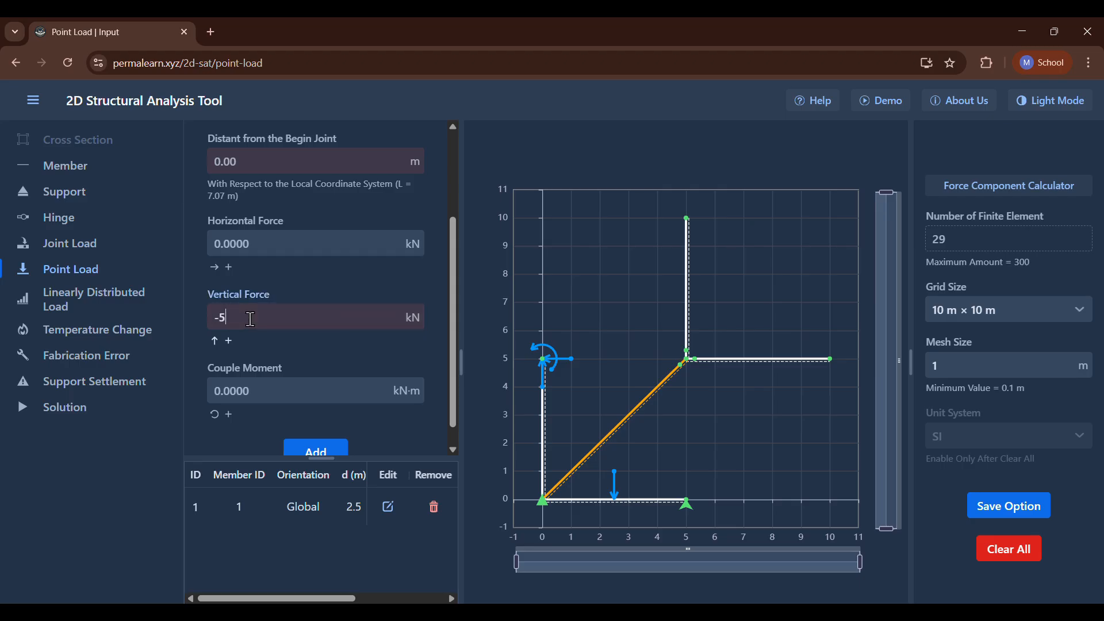
Set the point load's distance from the begin joint to 2.5 m and add it to member 3.
scroll(251, 320, up, 1)
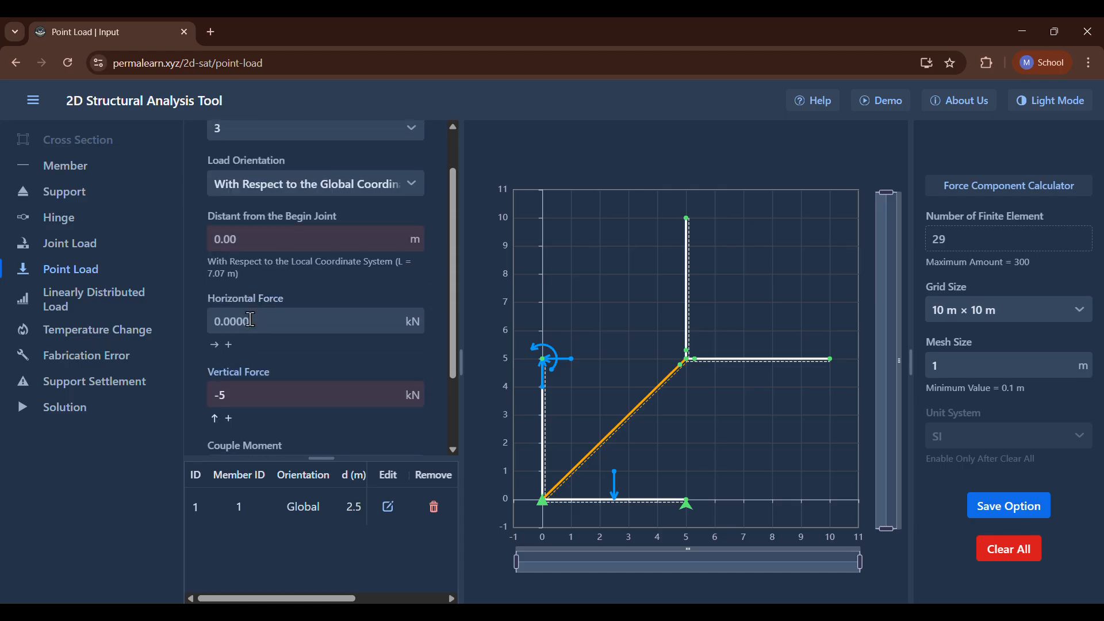
click(301, 245)
text(2)
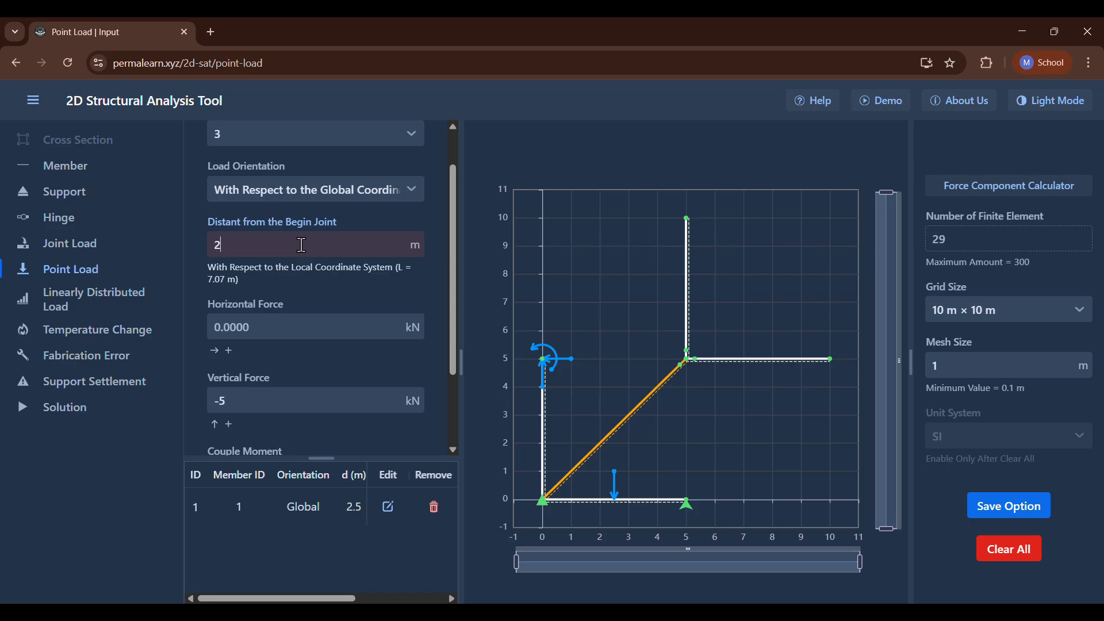
text(.5)
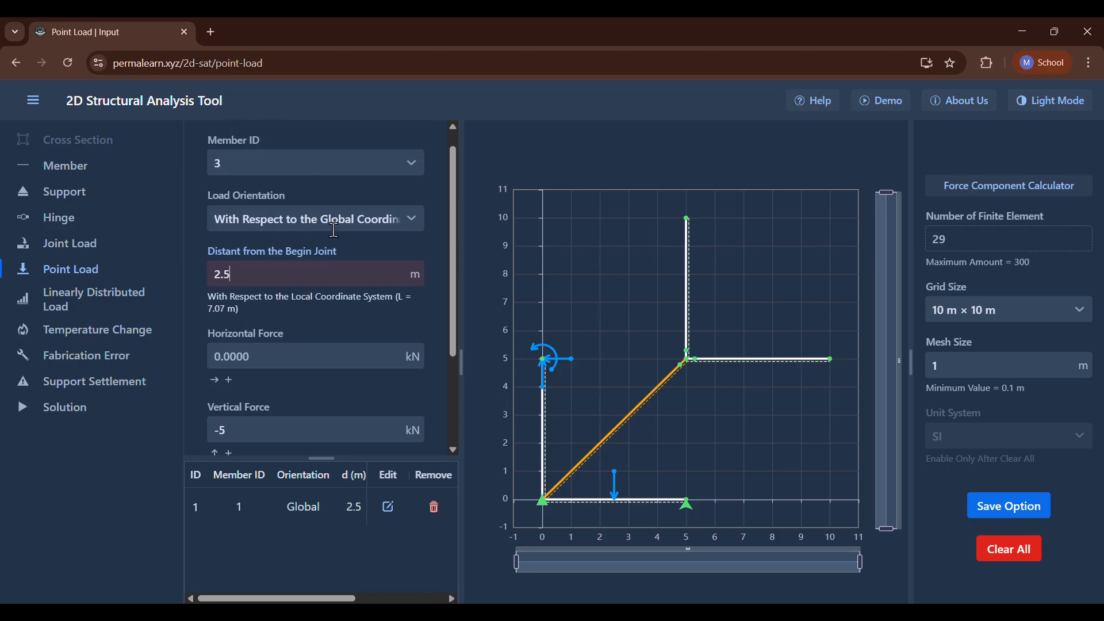
scroll(340, 260, down, 2)
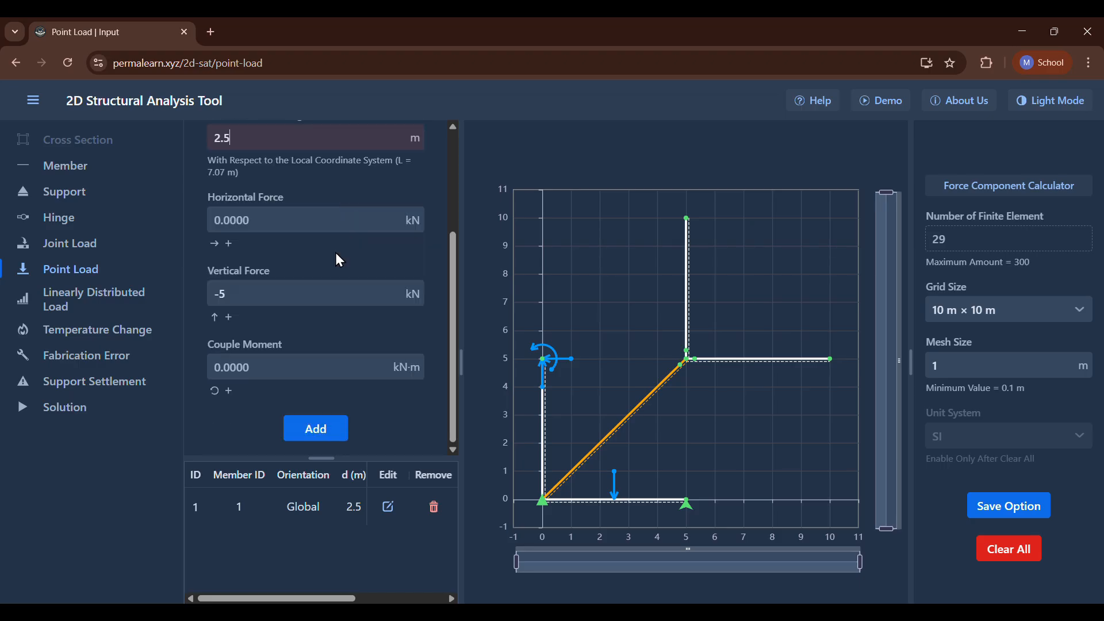
click(315, 430)
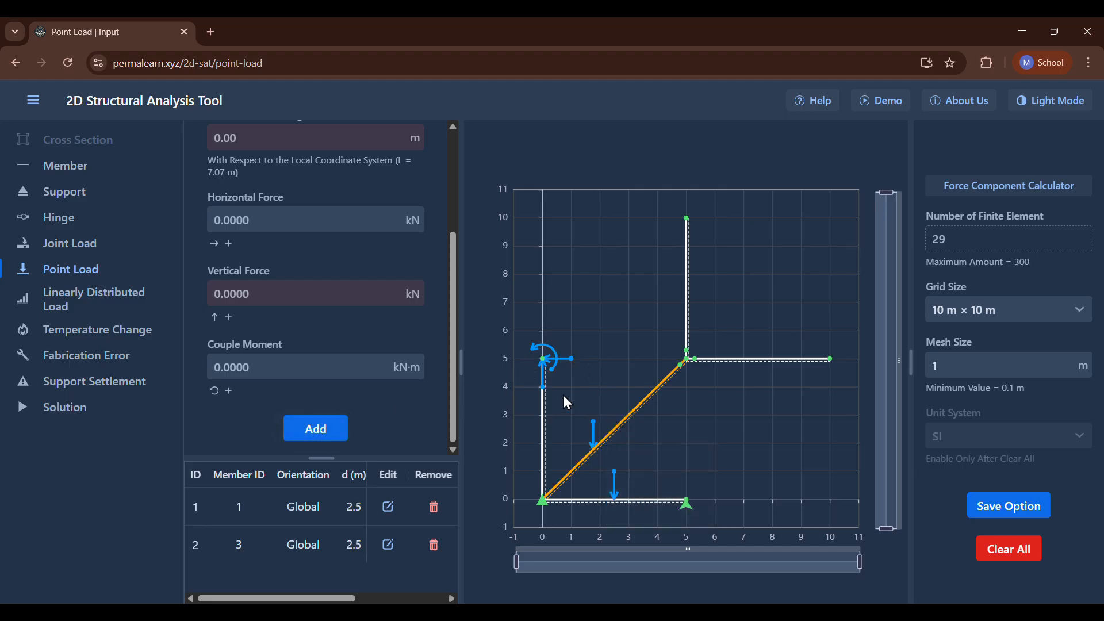
Switch the load orientation for a new point load on member 3 to the local coordinate system.
scroll(328, 345, up, 3)
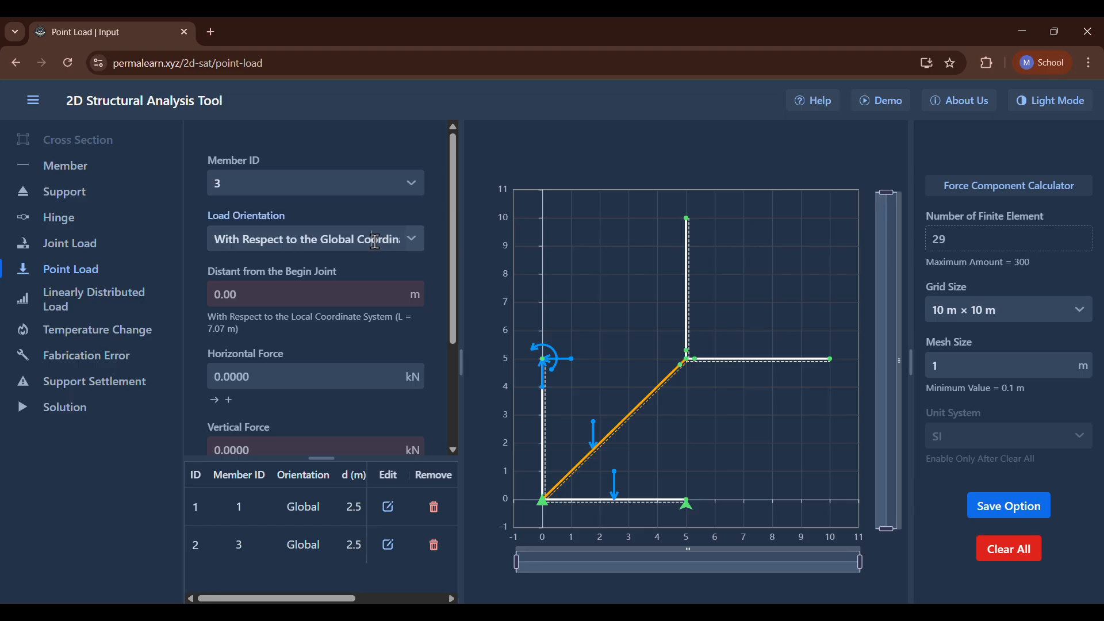
click(374, 240)
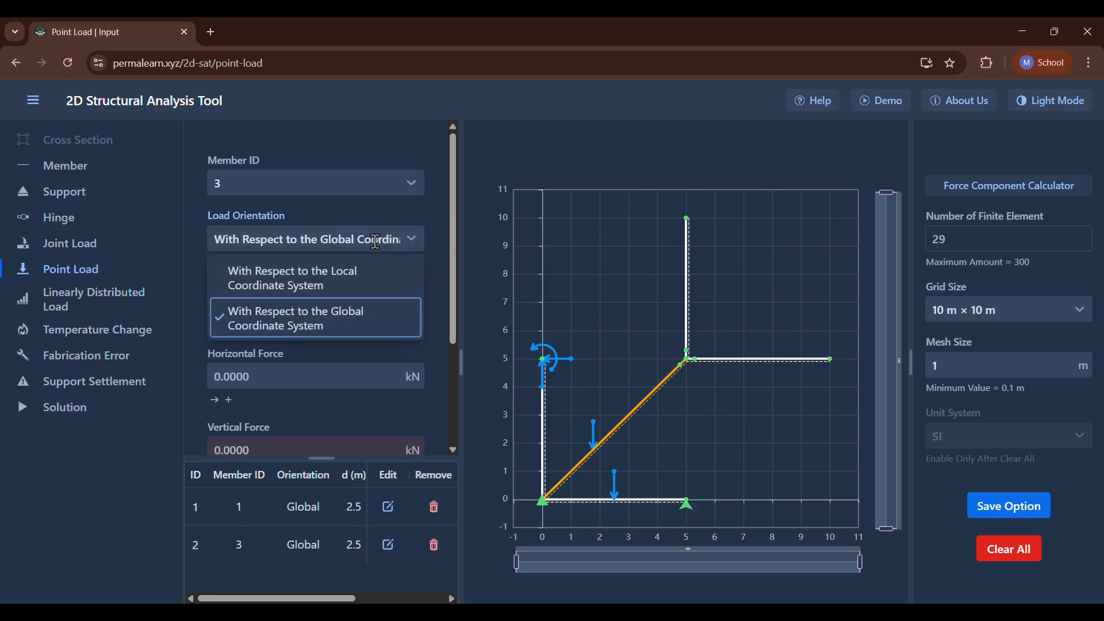
click(320, 290)
scroll(302, 414, down, 3)
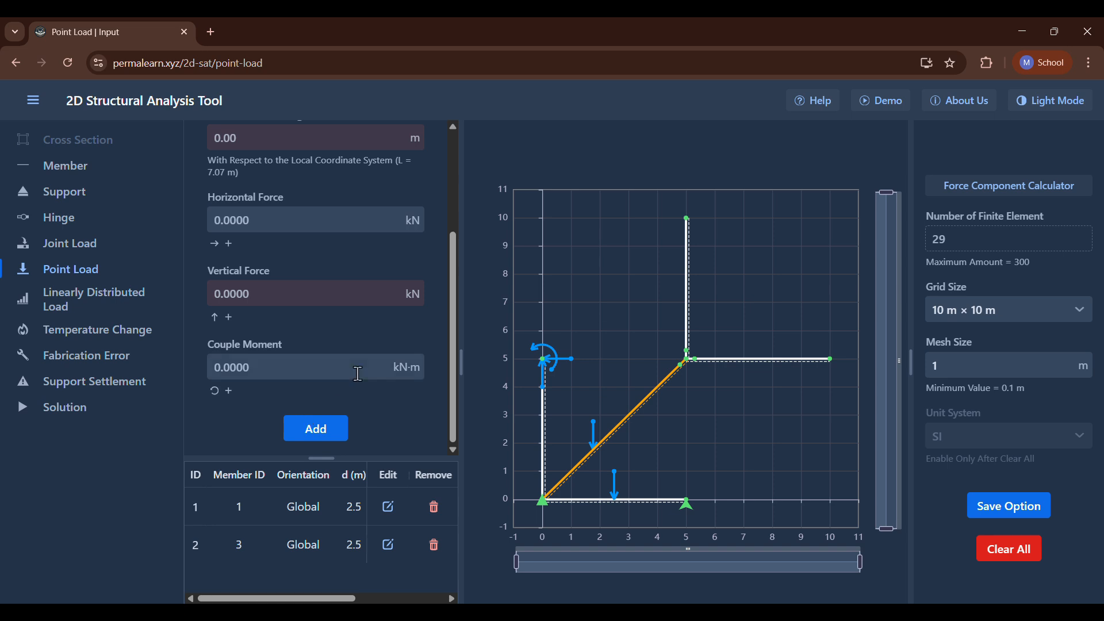
scroll(342, 326, up, 3)
scroll(337, 336, down, 3)
Edit the load orientation of the existing point load on member 3 and apply the edit.
click(386, 546)
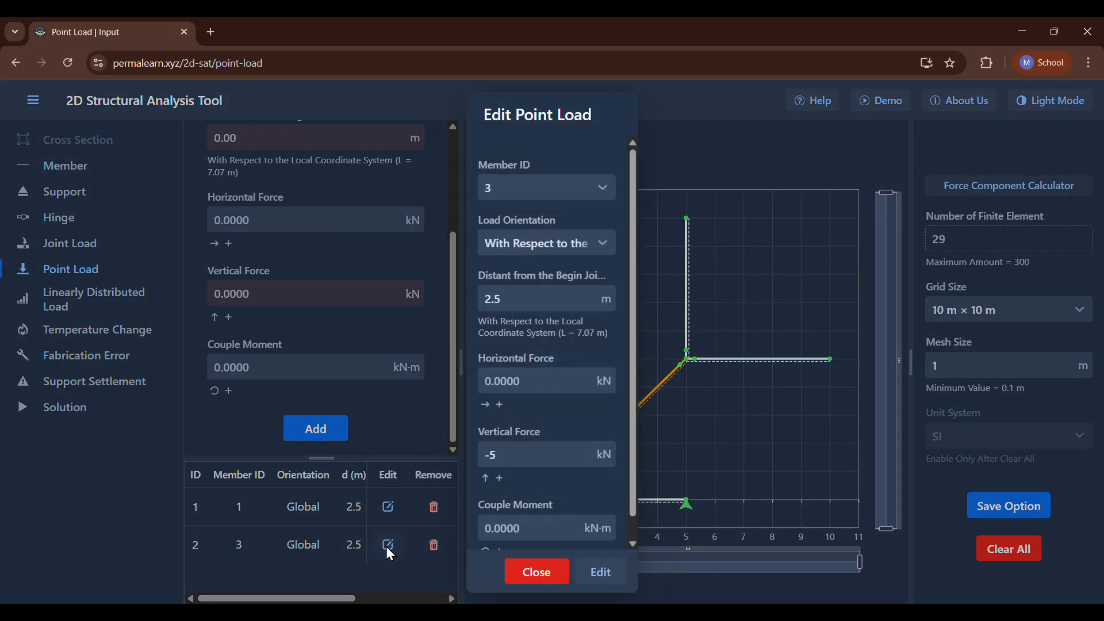
click(577, 246)
click(523, 300)
click(590, 568)
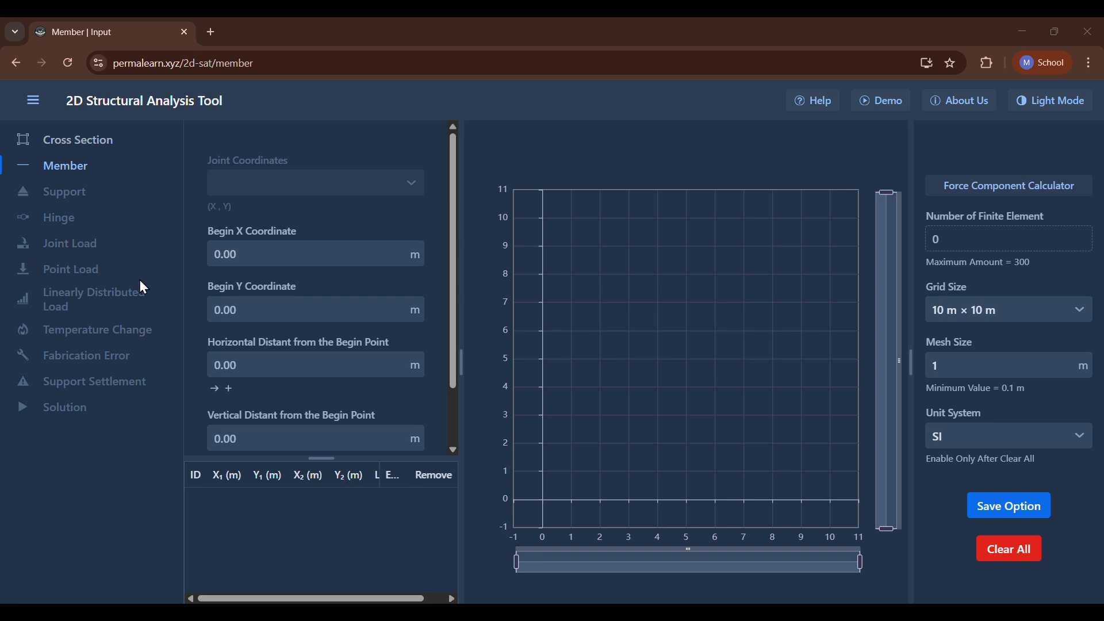
Review the P3.13 problem figure, set the grid size to 20 m × 20 m and save the option.
click(801, 615)
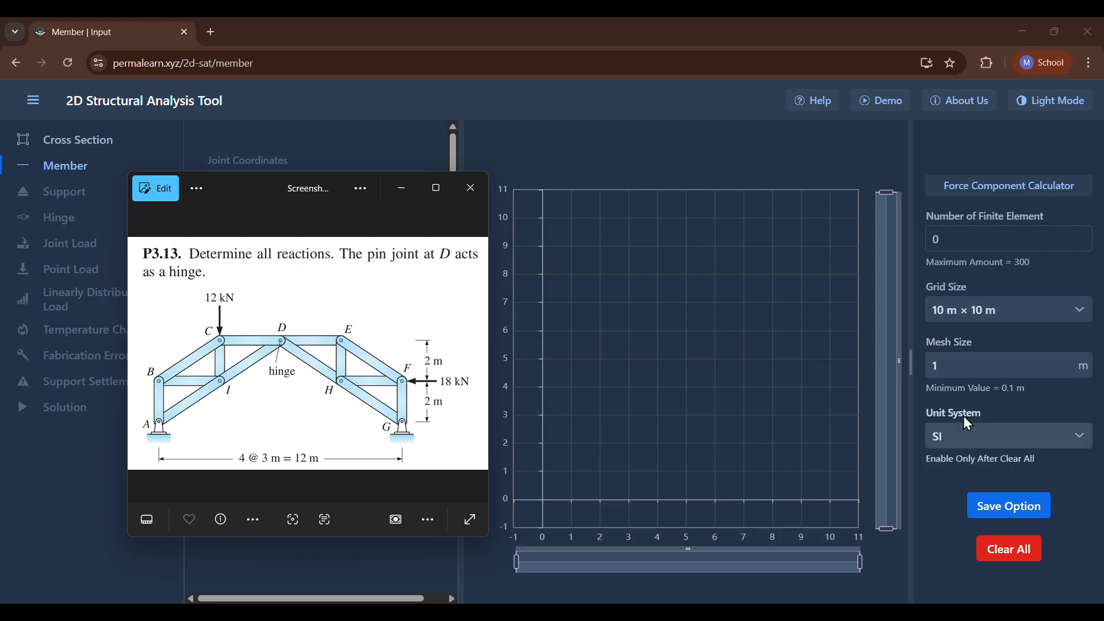
click(1005, 315)
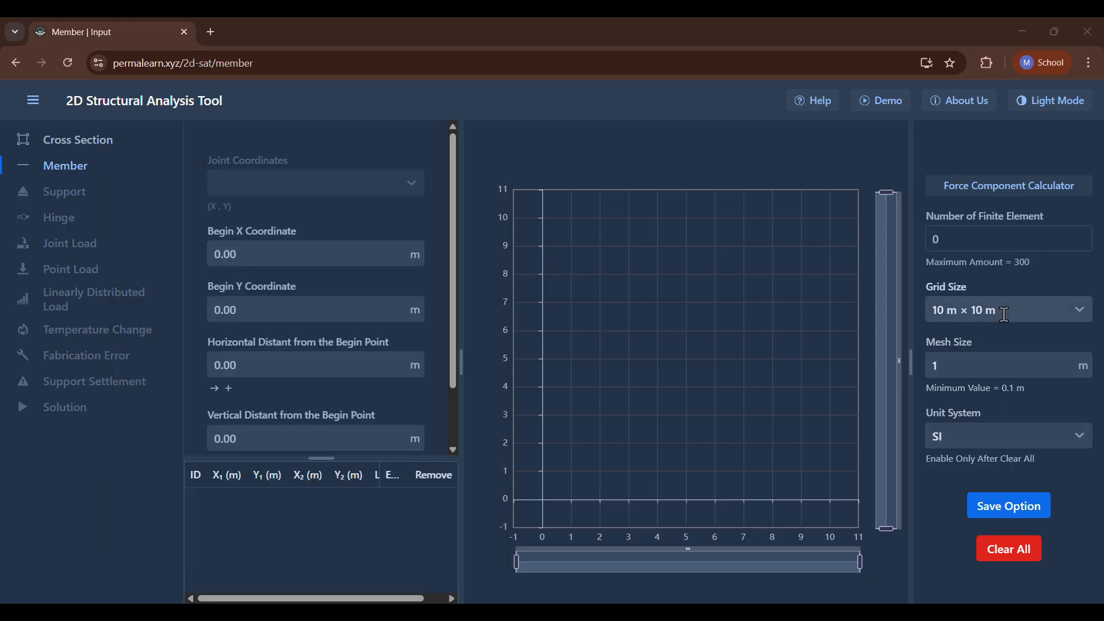
click(1005, 315)
click(974, 362)
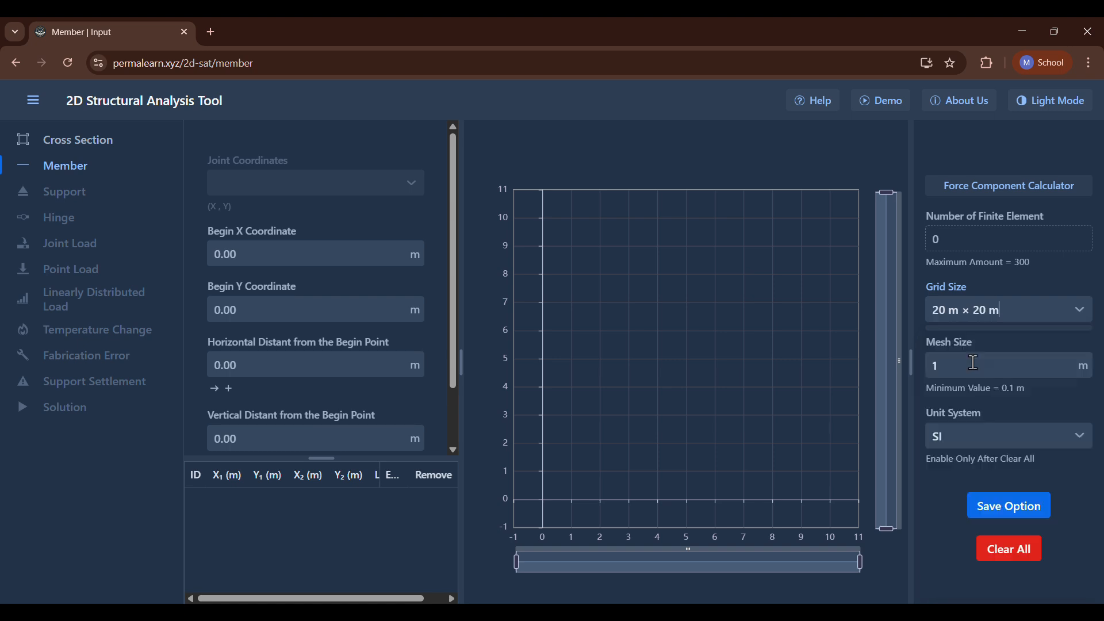
click(1009, 508)
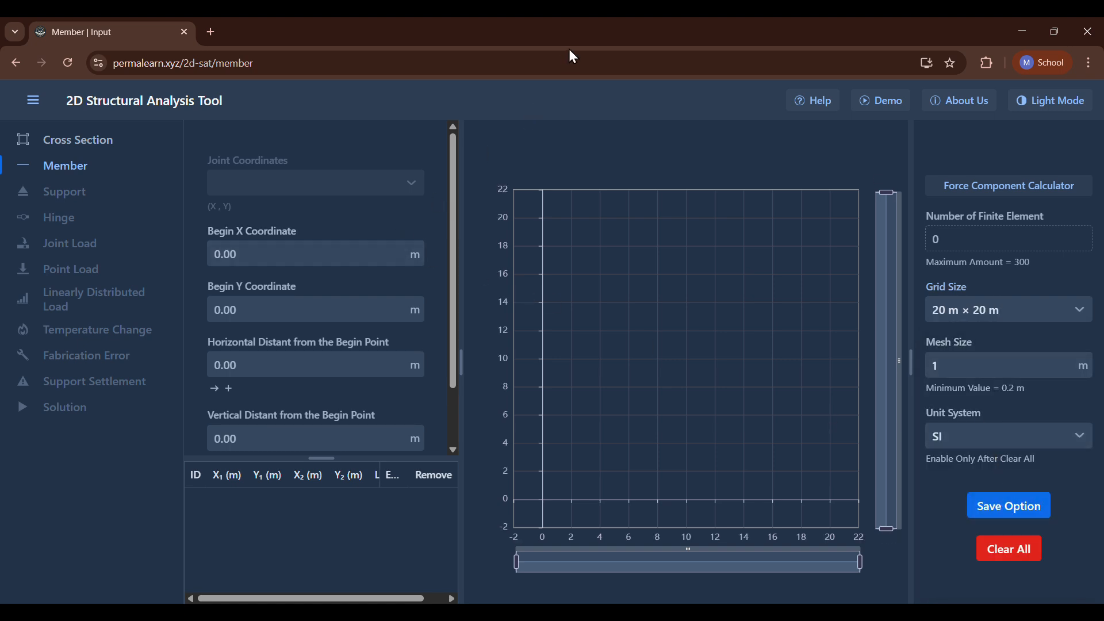
Add a vertical member from (0, 0) with a vertical distance of 2 m.
scroll(345, 313, down, 1)
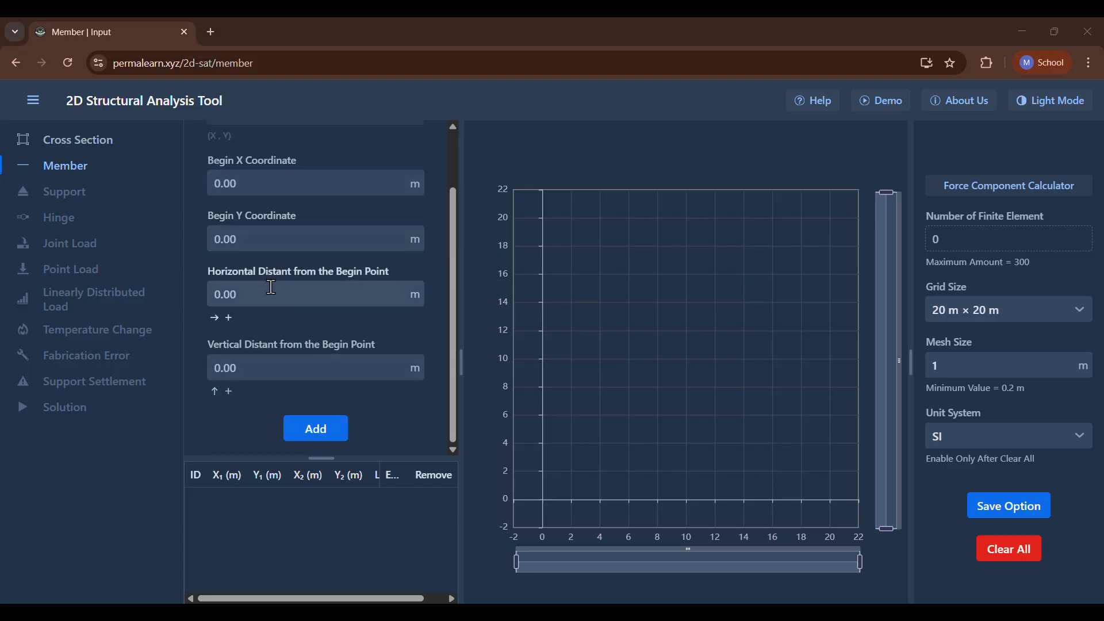
click(275, 368)
text(2)
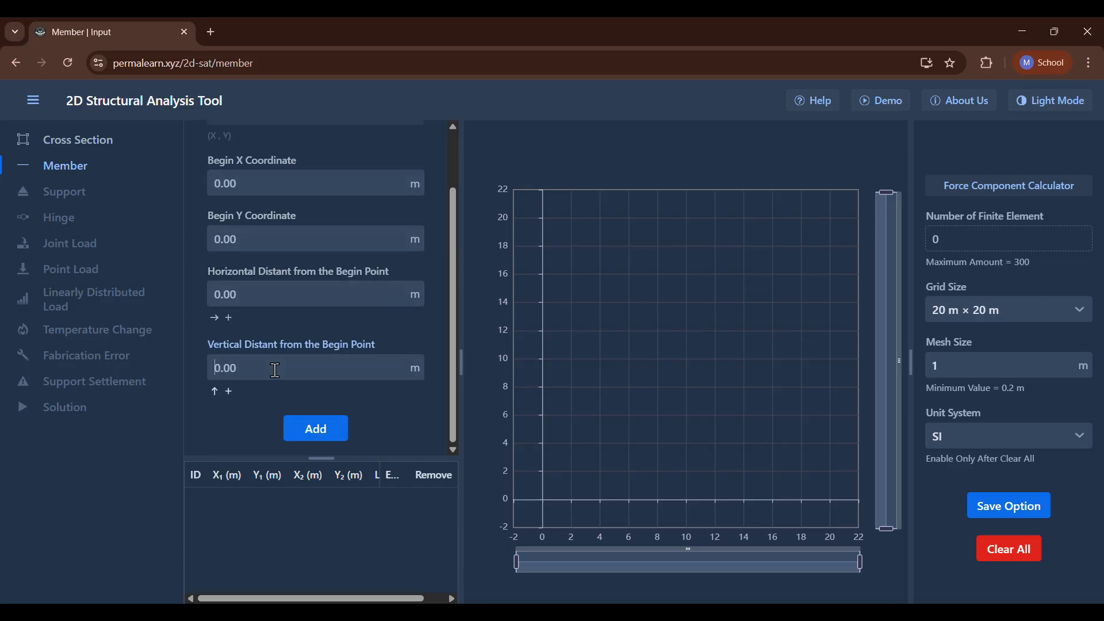
key(Return)
Add an inclined member from (0, 0) with a horizontal distance of 3 m and a vertical distance of 2 m.
click(266, 297)
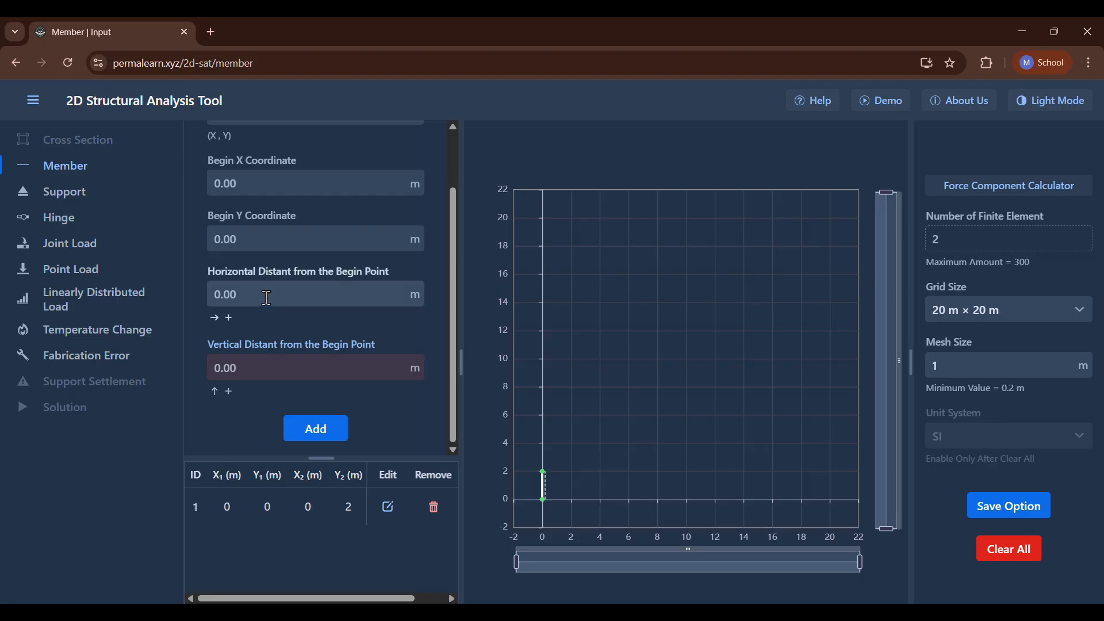
text(3)
click(266, 368)
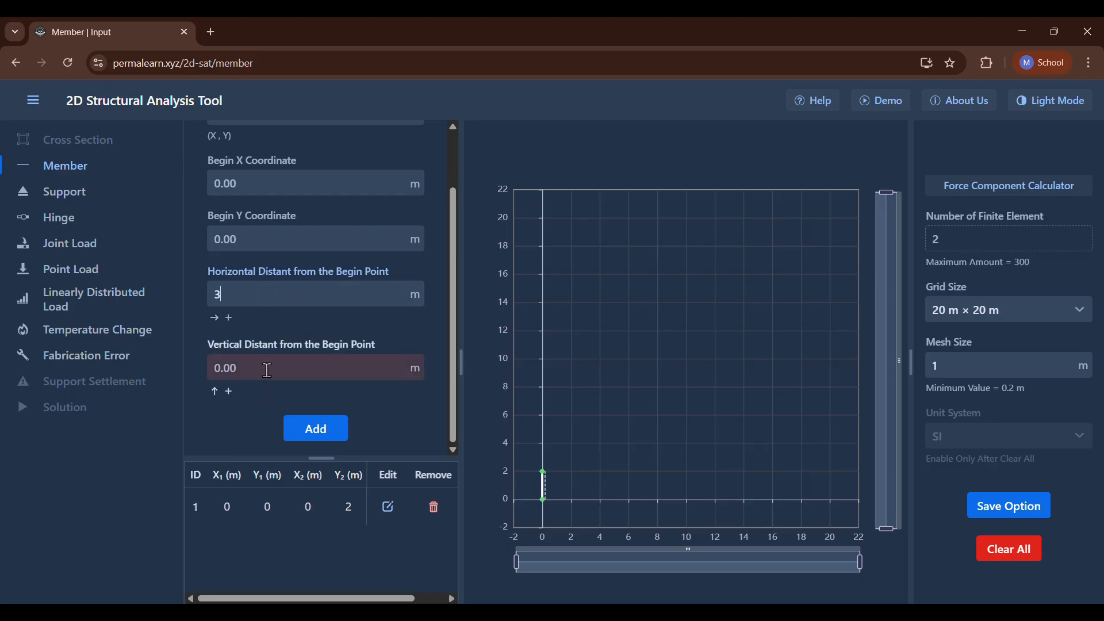
text(2)
key(Return)
Add an inclined member from joint (0, 2) with a horizontal distance of 3 m and a vertical distance of 2 m.
scroll(267, 370, up, 2)
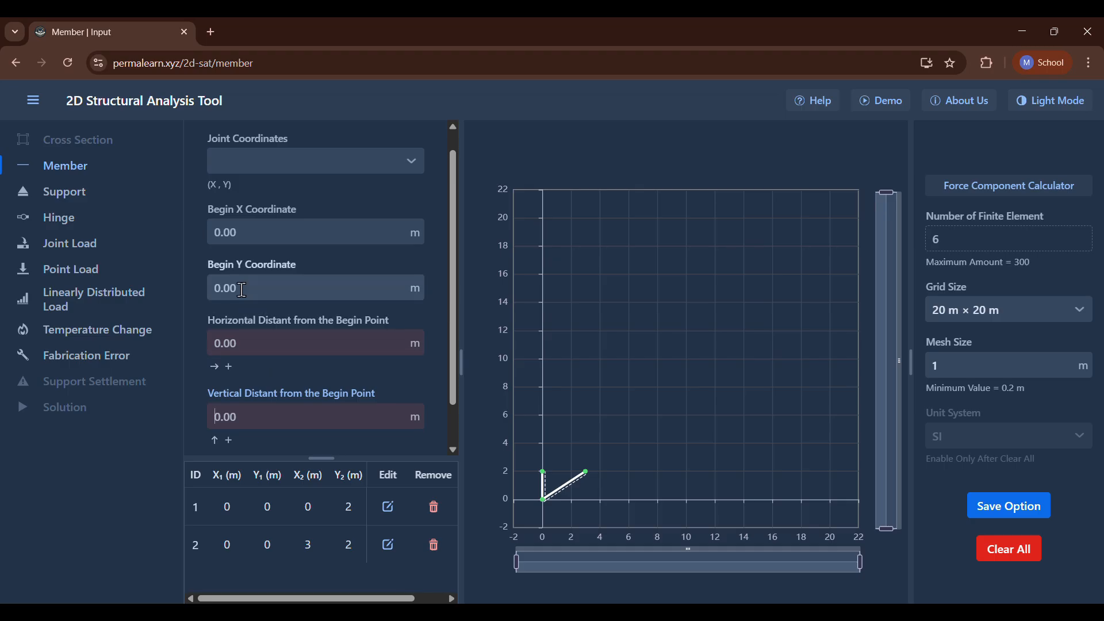
click(243, 162)
click(244, 218)
scroll(260, 289, down, 1)
click(259, 367)
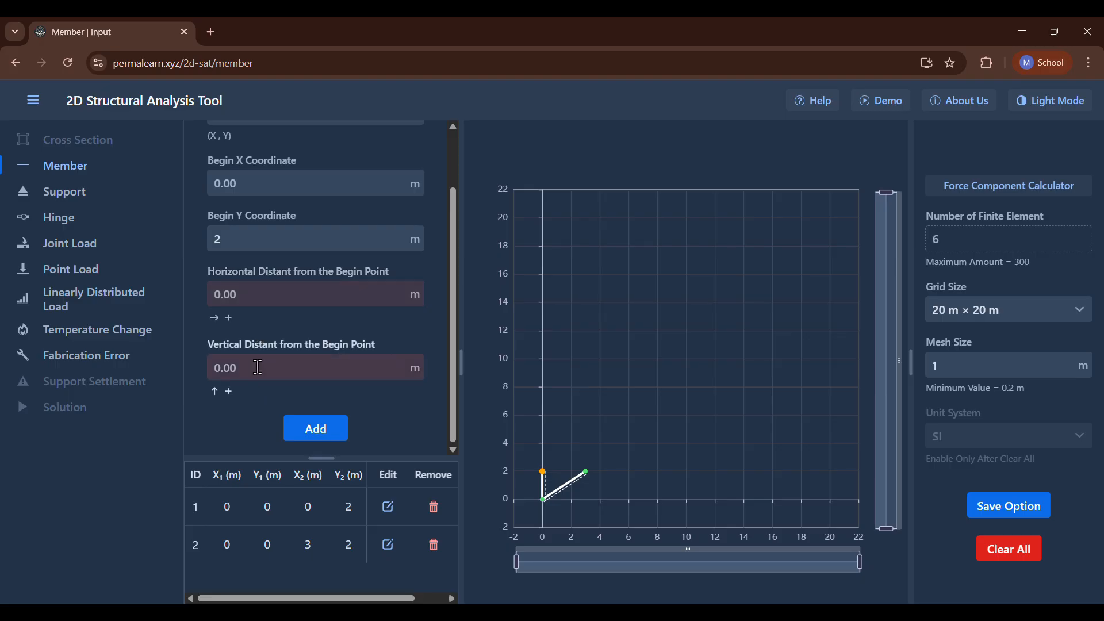
text(2)
click(245, 296)
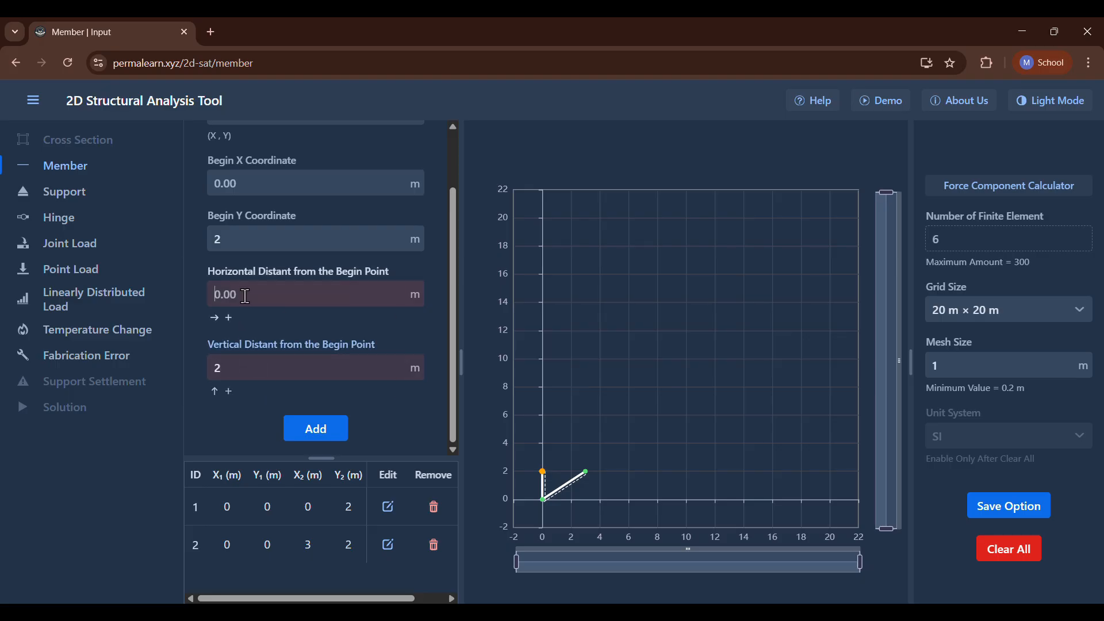
text(3)
key(Return)
Add a horizontal member from joint (0, 2) with a horizontal distance of 3 m.
scroll(246, 296, up, 1)
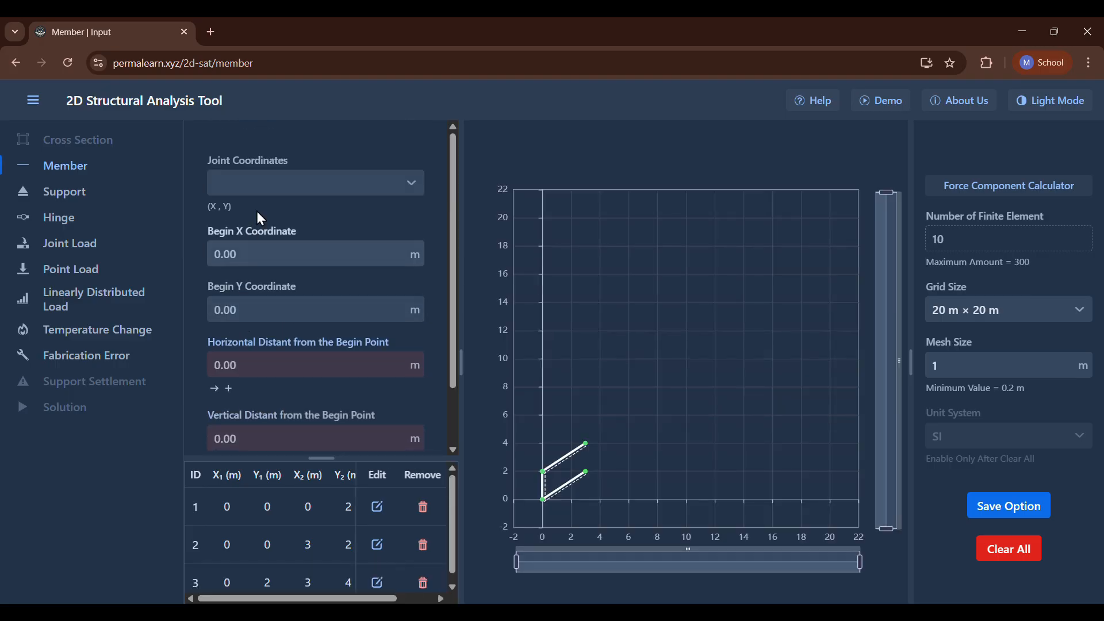
click(264, 183)
click(257, 237)
scroll(257, 237, down, 1)
click(257, 289)
text(3)
key(Return)
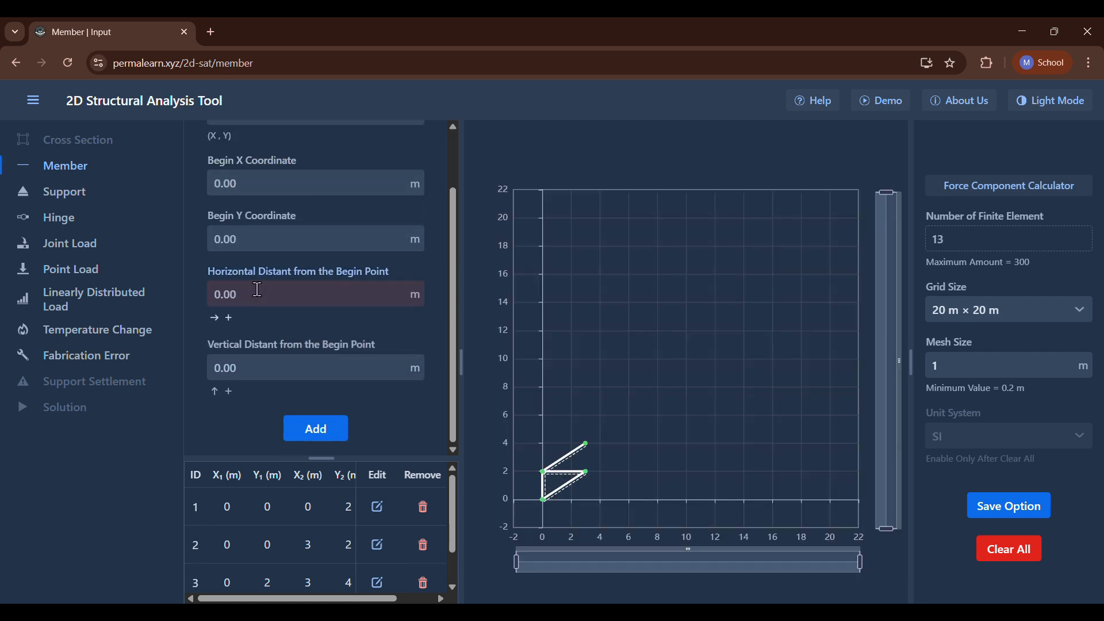
Add a vertical member from joint C (3, 2) with a vertical distance of 2 m.
scroll(254, 288, up, 1)
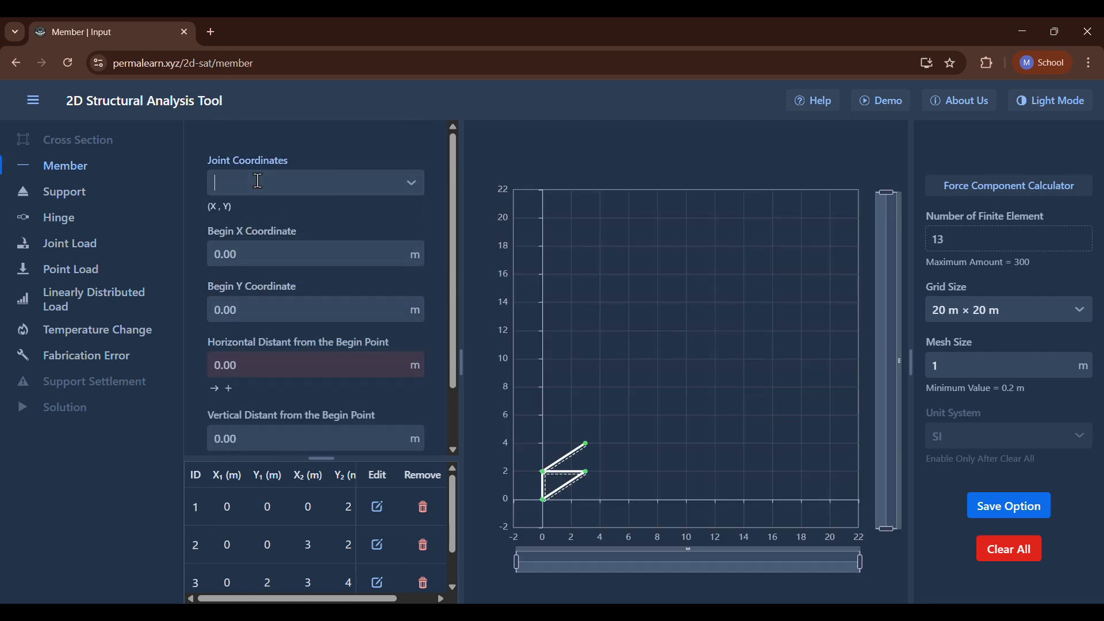
click(254, 183)
click(250, 276)
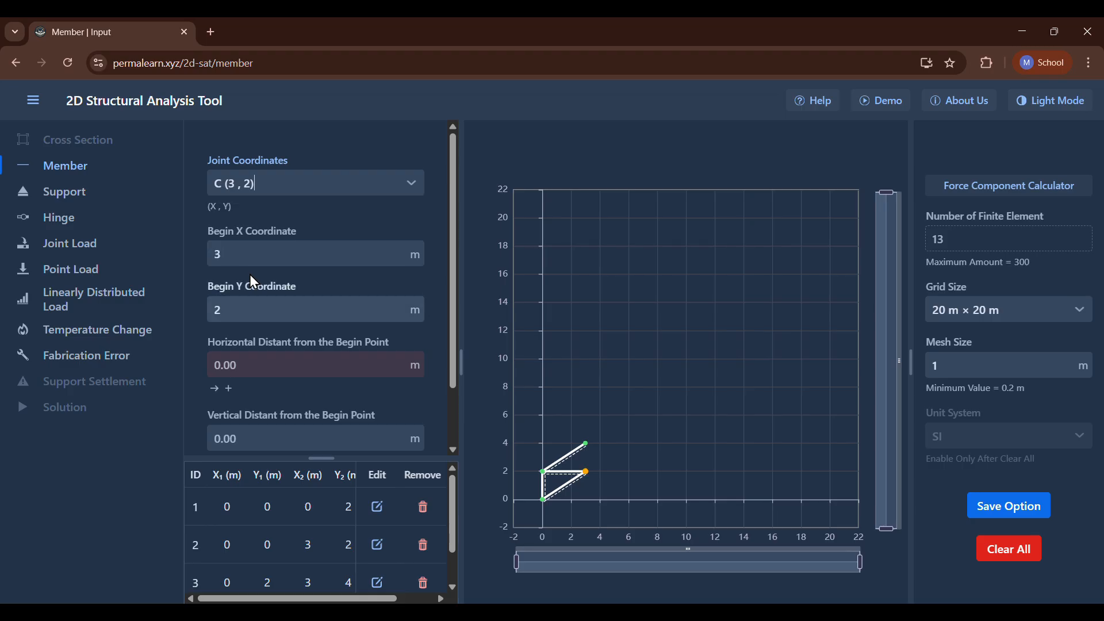
scroll(251, 277, down, 1)
text(2)
key(Return)
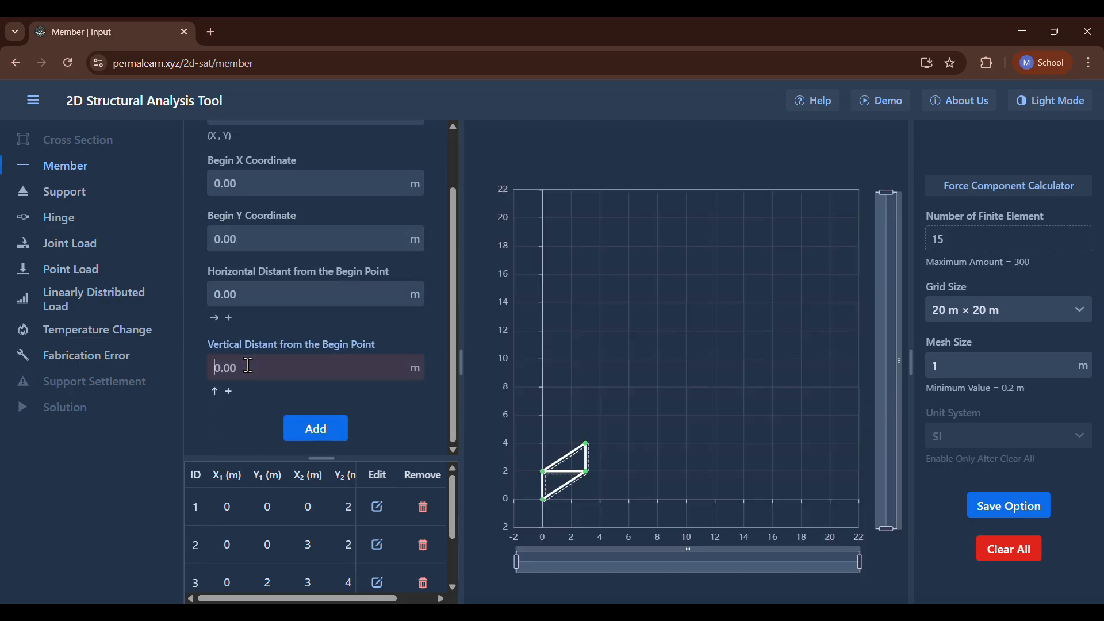
Add a horizontal member from joint D (3, 4) with a horizontal distance of 3 m.
scroll(248, 366, up, 1)
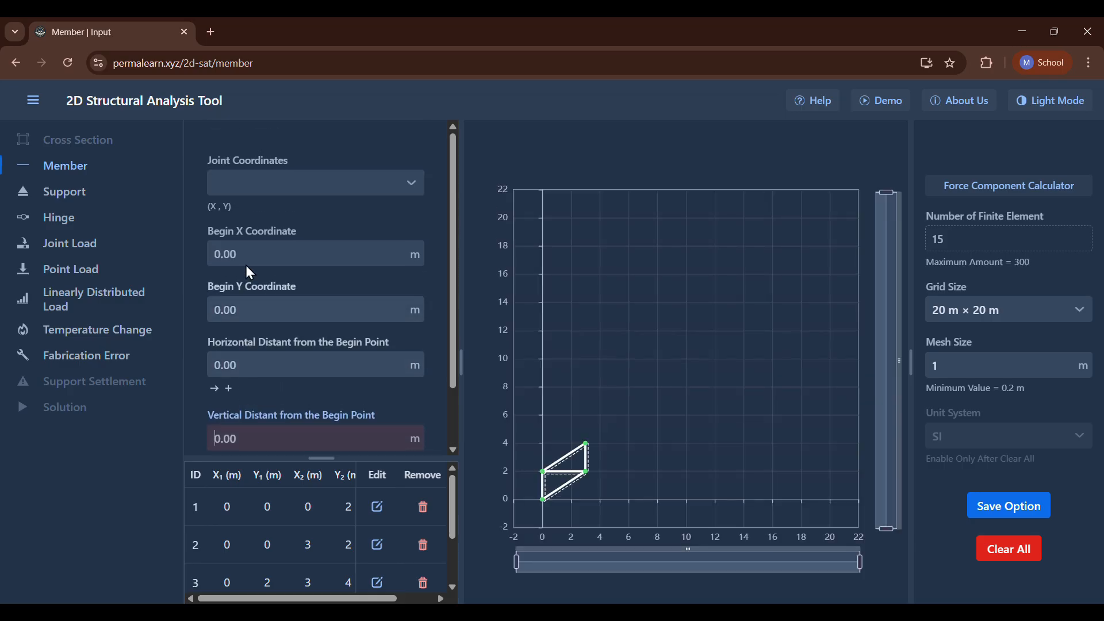
click(266, 184)
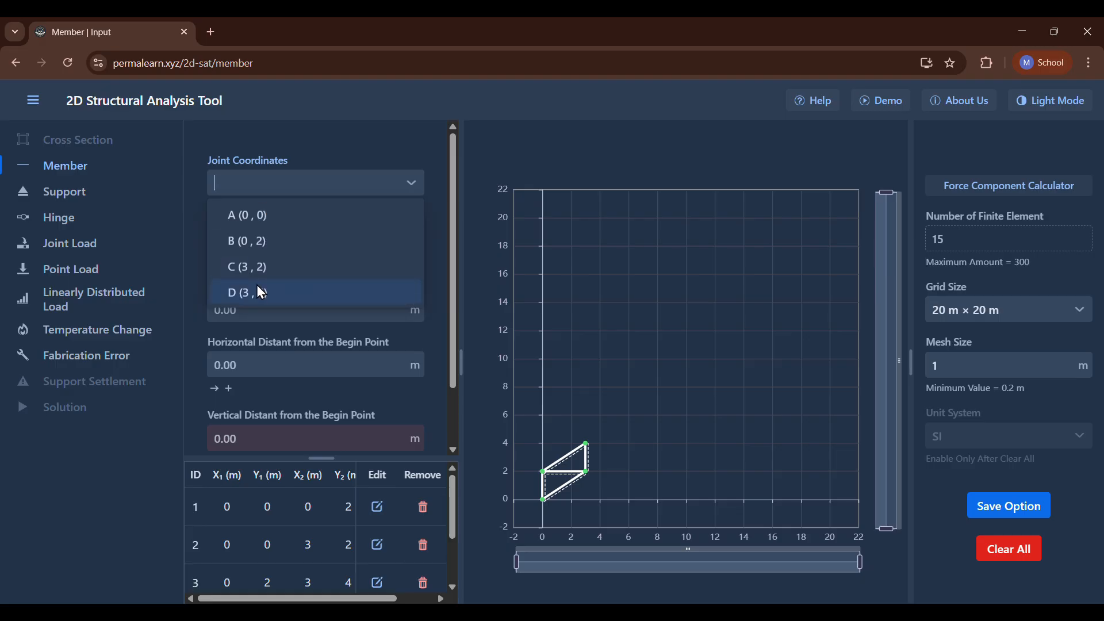
click(260, 293)
scroll(257, 285, down, 2)
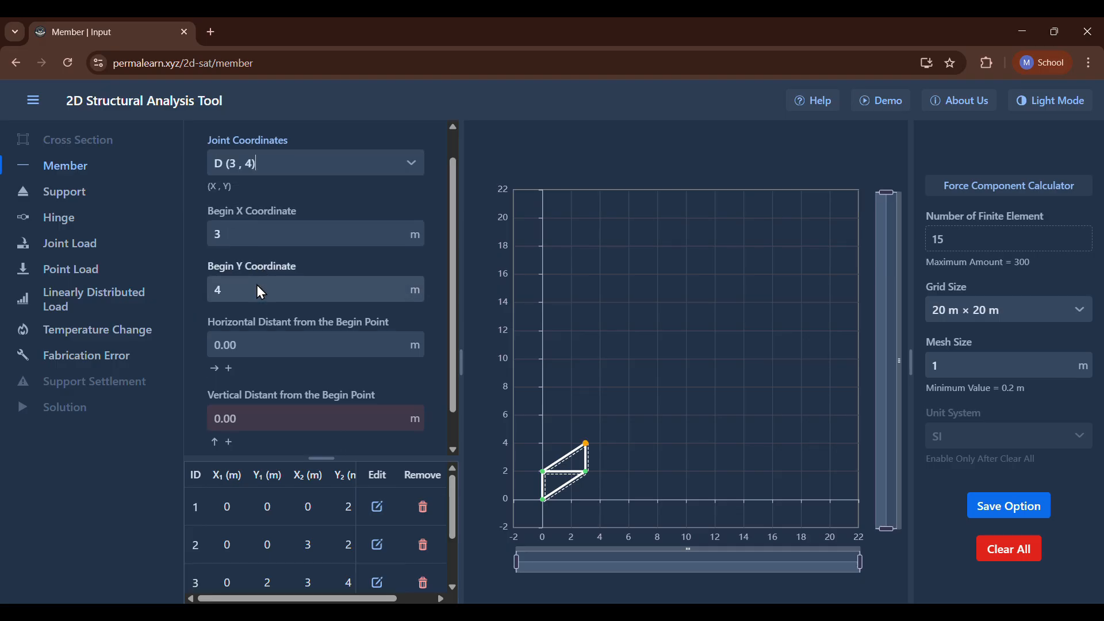
click(262, 299)
text(3)
key(Return)
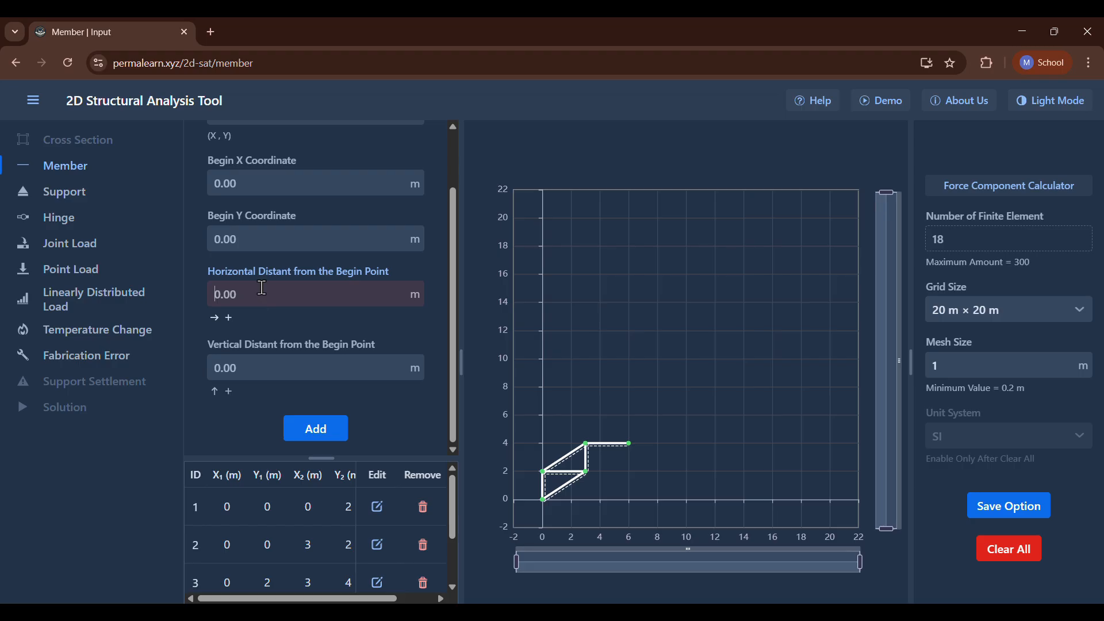
Add an inclined member from joint C (3, 2) with a horizontal distance of 3 m and a vertical distance of 2 m.
scroll(261, 269, up, 2)
click(265, 175)
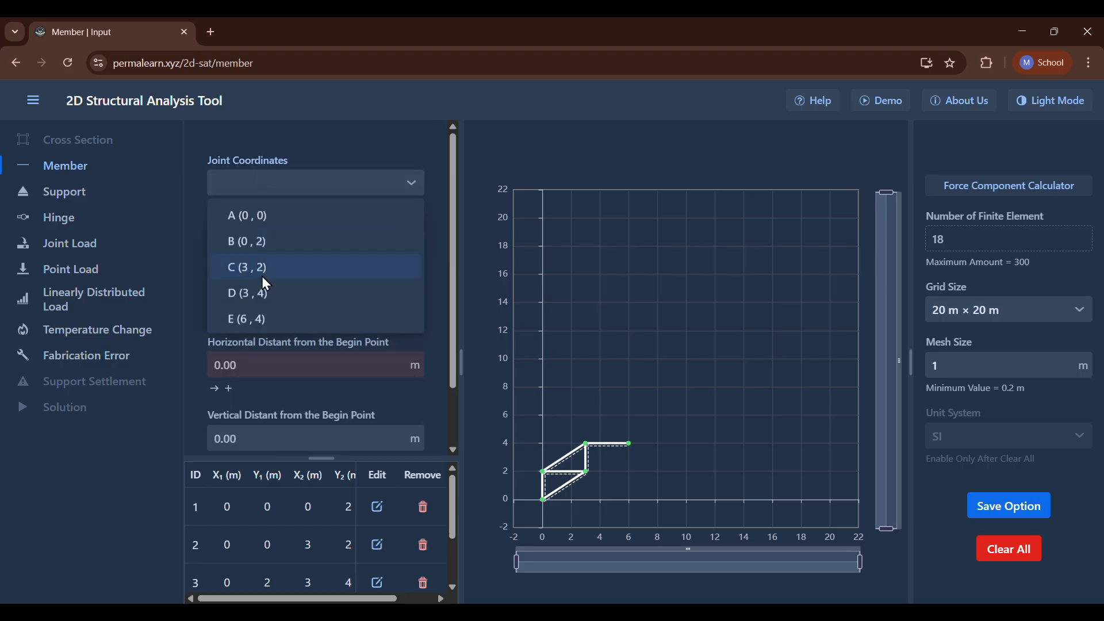
click(259, 271)
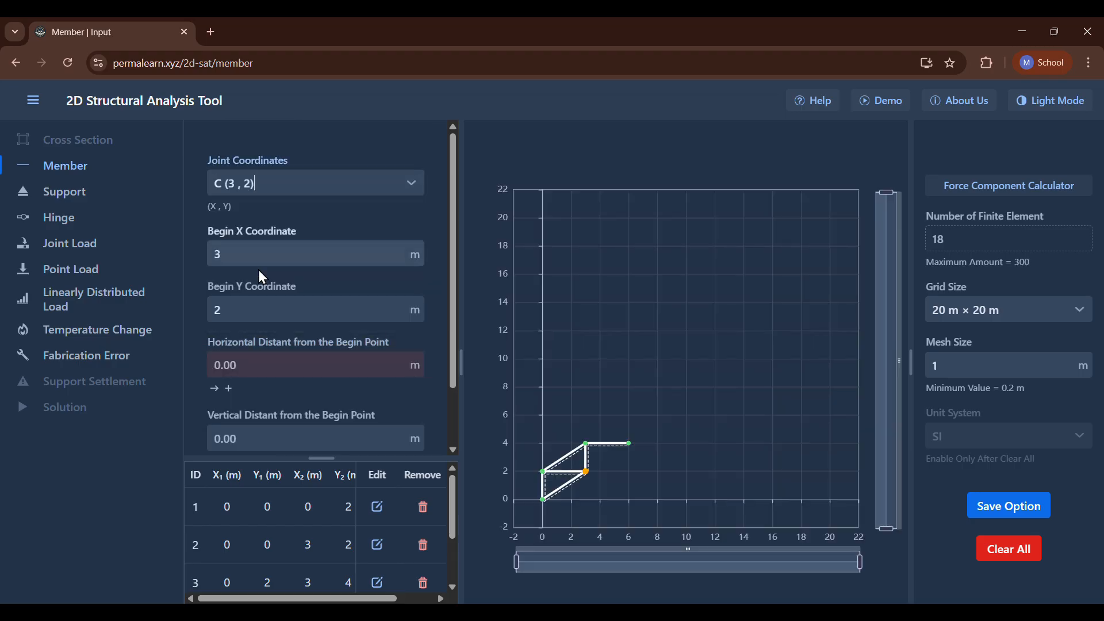
scroll(257, 270, down, 1)
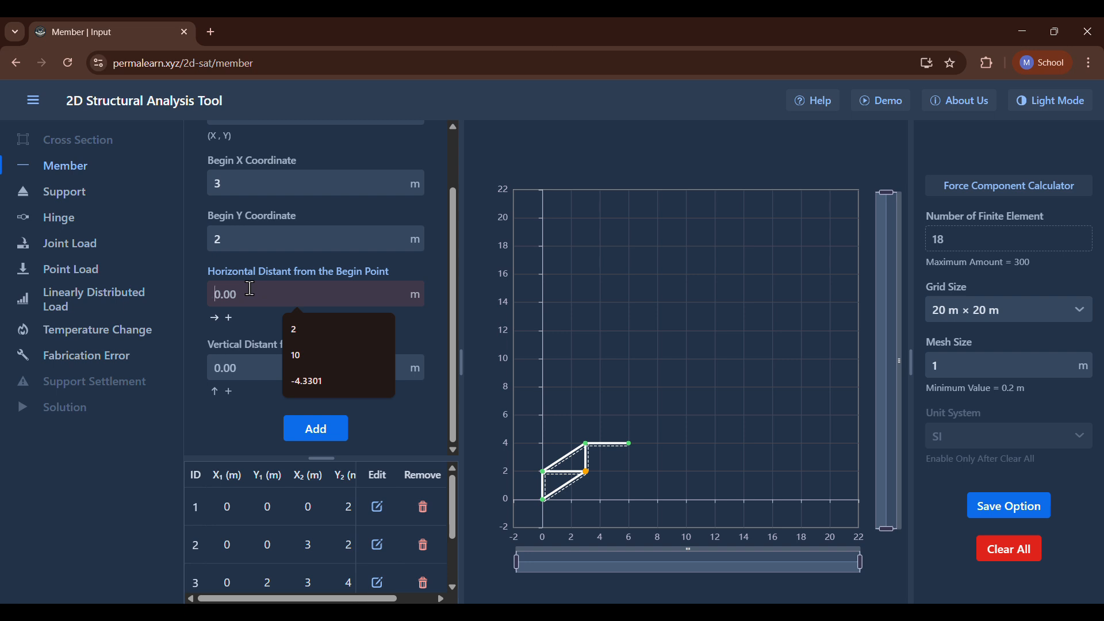
text(3)
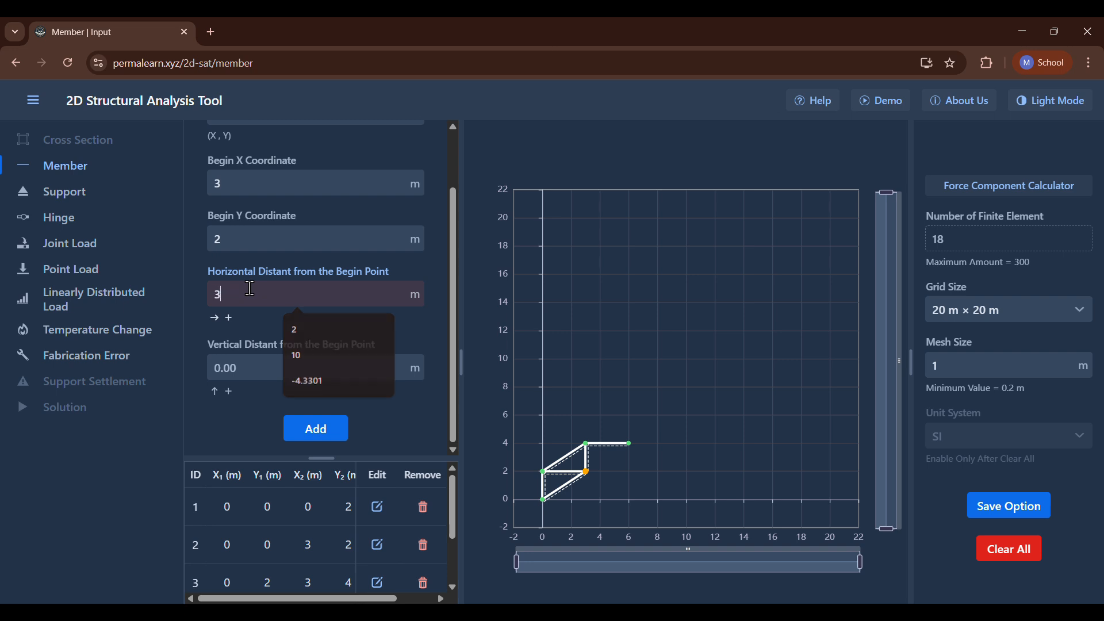
click(263, 369)
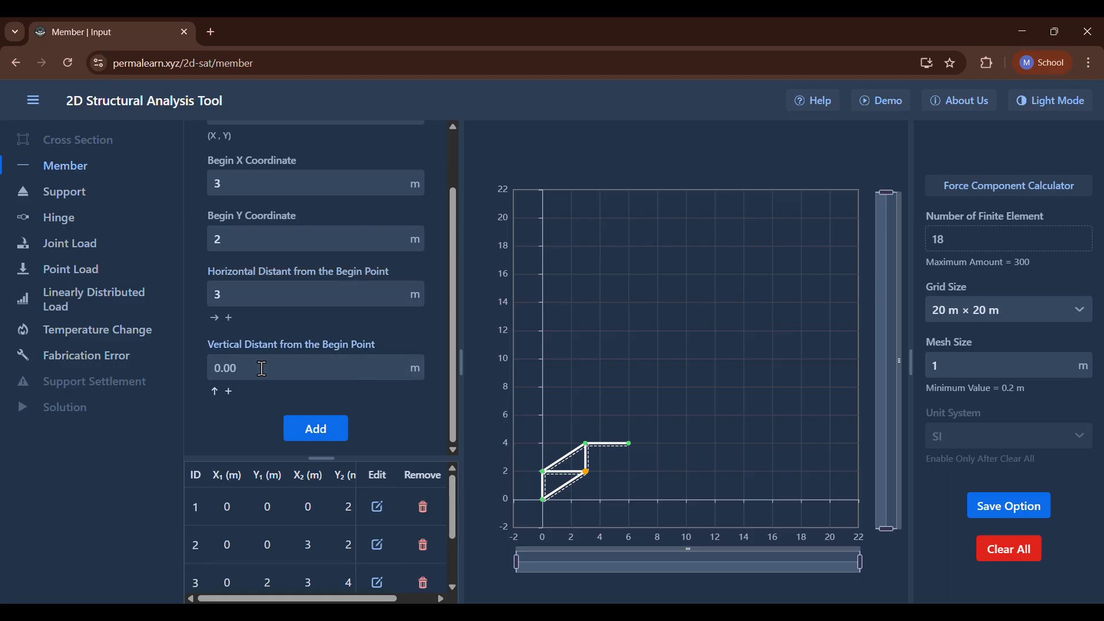
text(2)
key(Return)
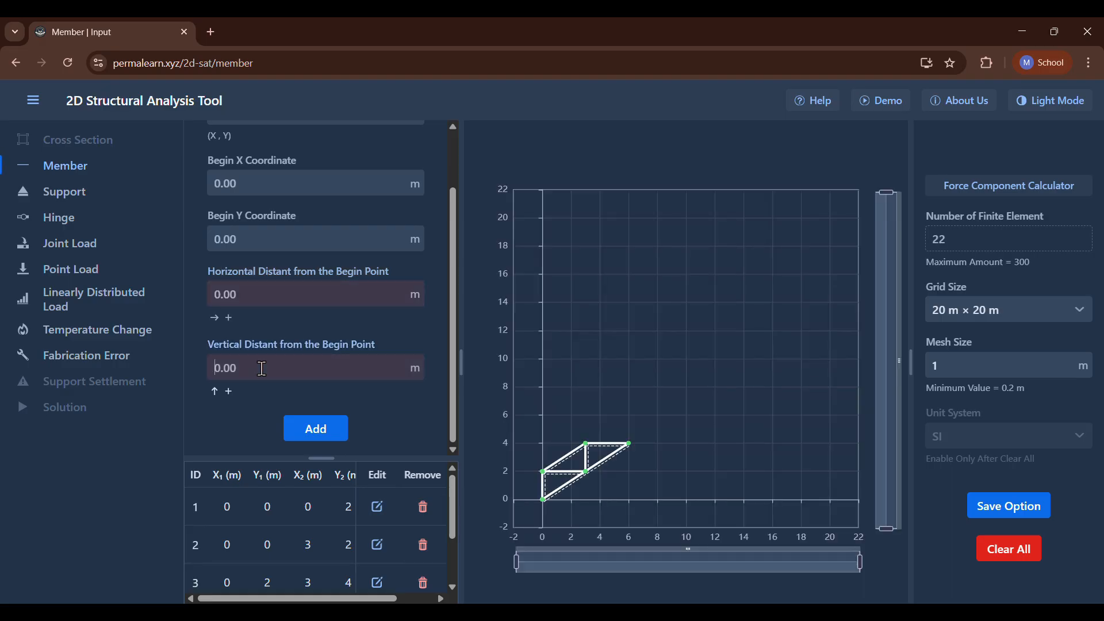
Add a vertical member beginning at X 12 m and Y 0 m with a vertical distance of 2 m.
scroll(263, 368, up, 2)
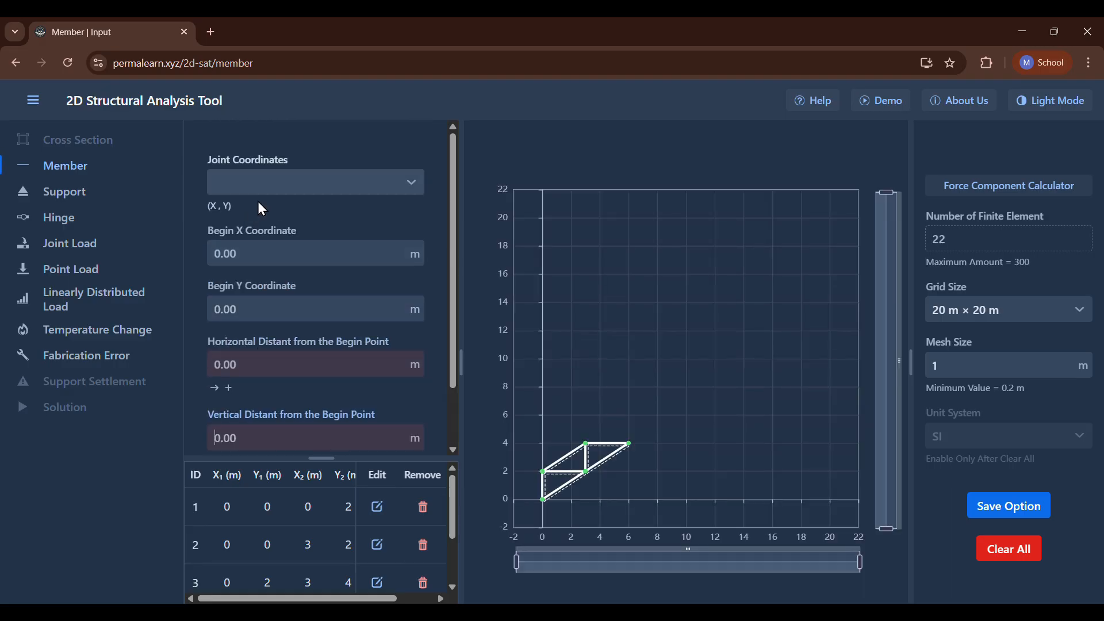
scroll(277, 344, down, 1)
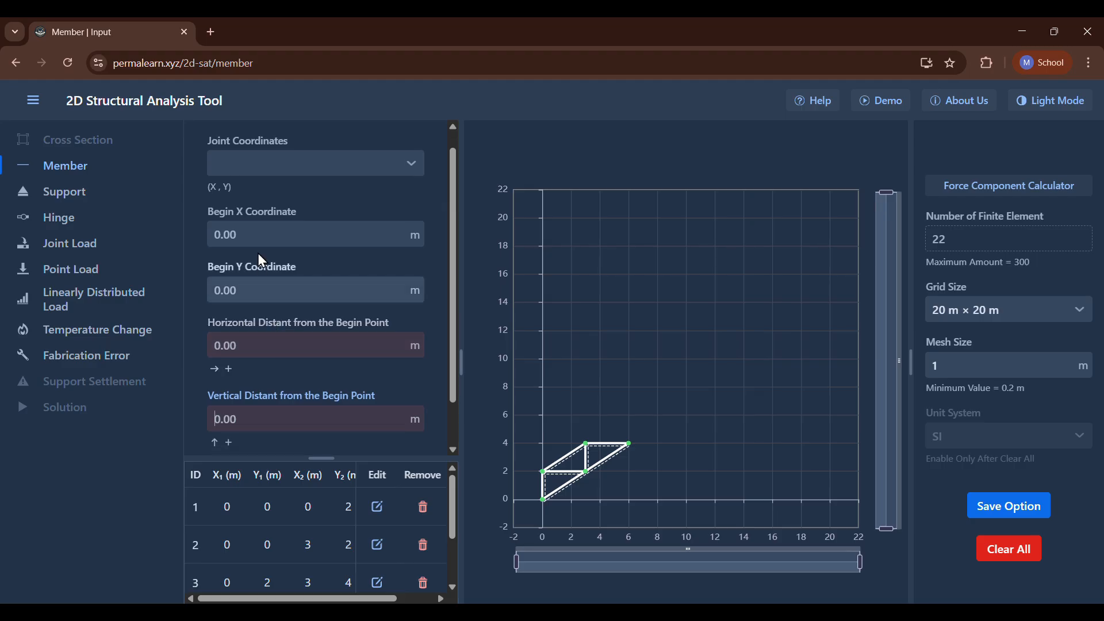
click(257, 236)
text(12)
scroll(271, 278, down, 2)
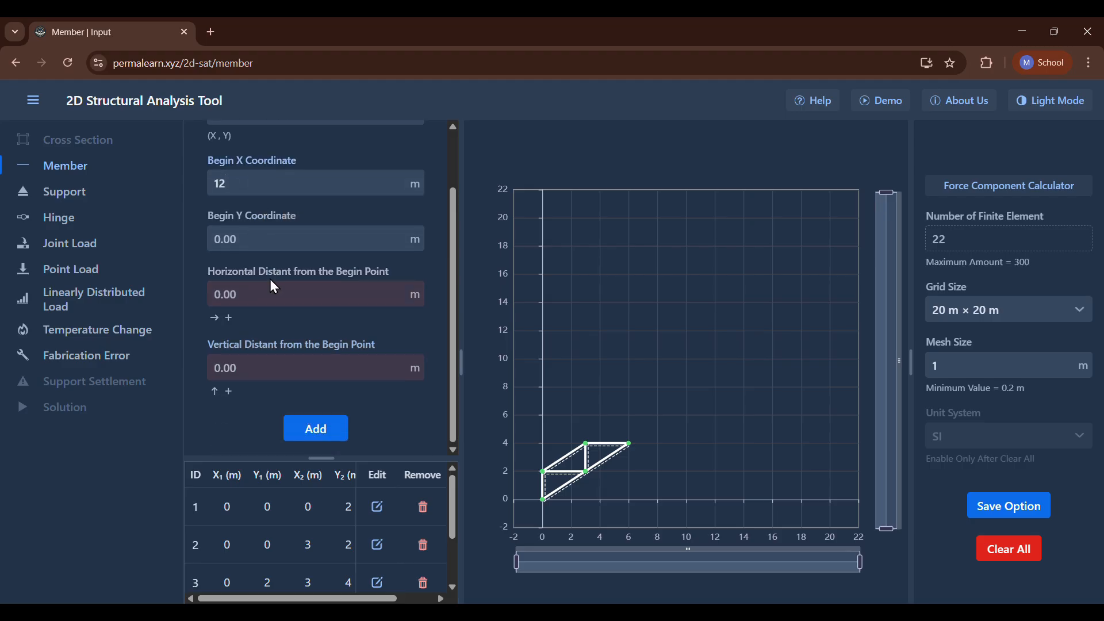
click(289, 363)
text(2)
key(Return)
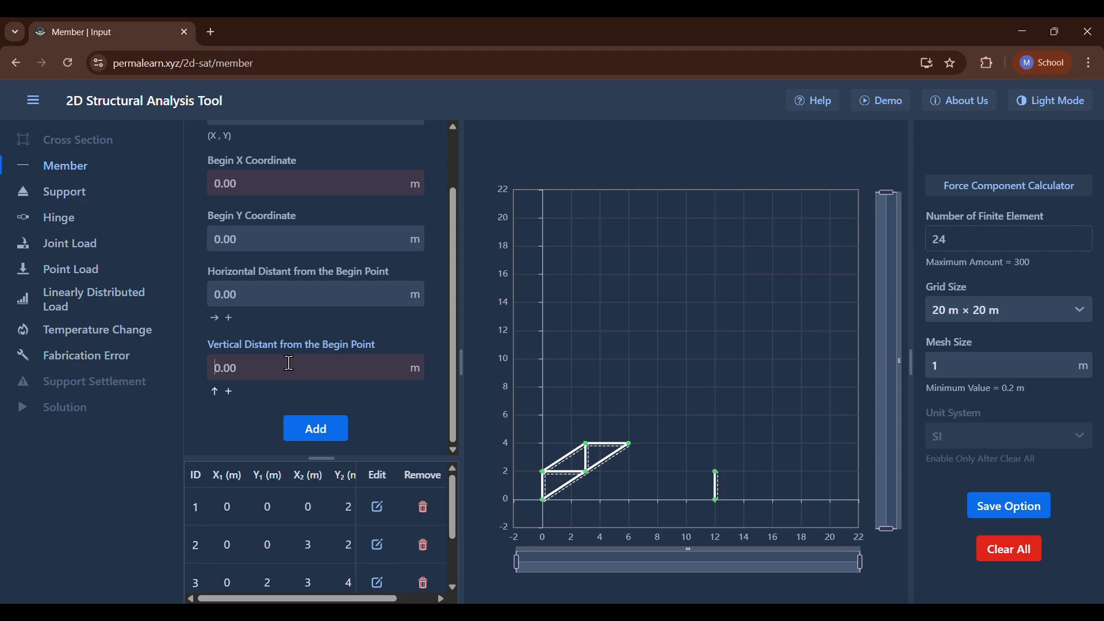
Add an inclined member from joint B (12, 0) with a horizontal distance of -3 m and a vertical distance of 2 m.
scroll(364, 362, up, 2)
click(323, 183)
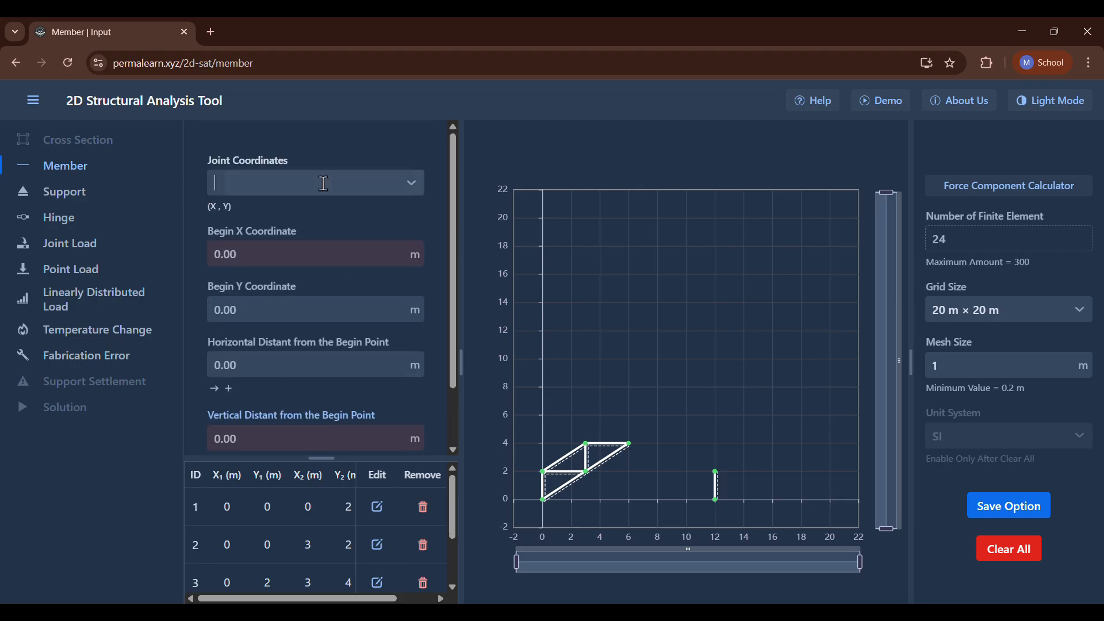
click(324, 183)
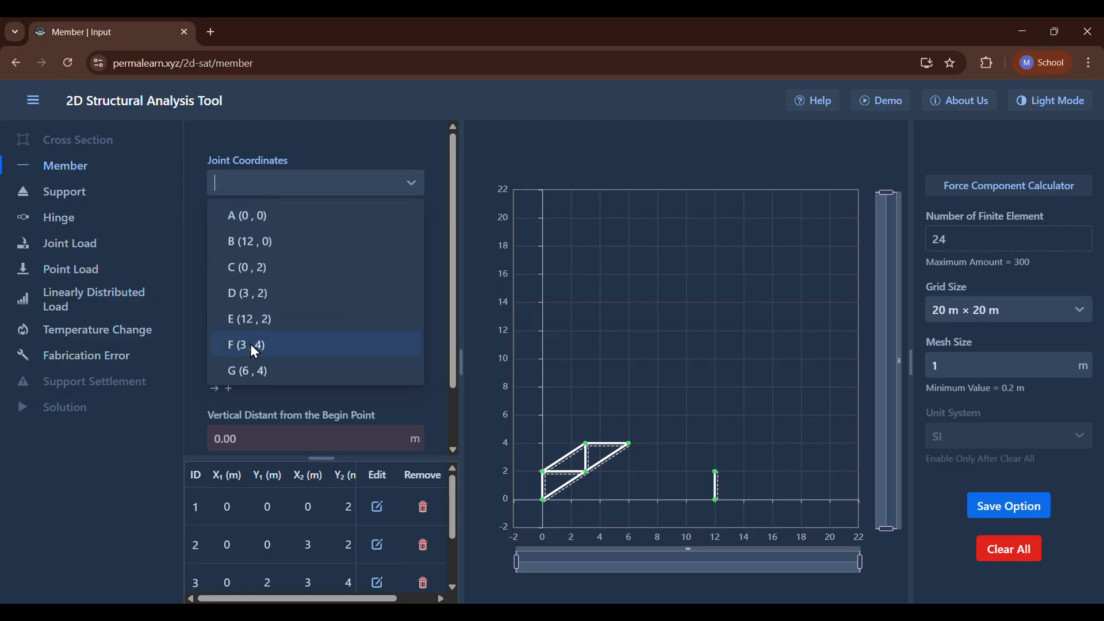
click(244, 238)
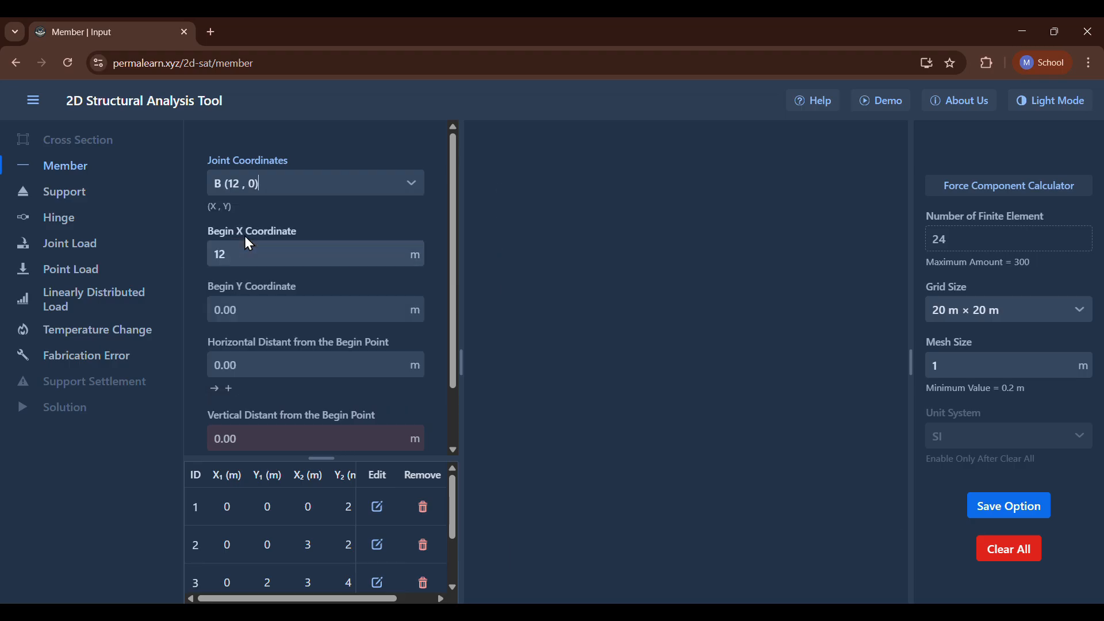
scroll(271, 330, down, 1)
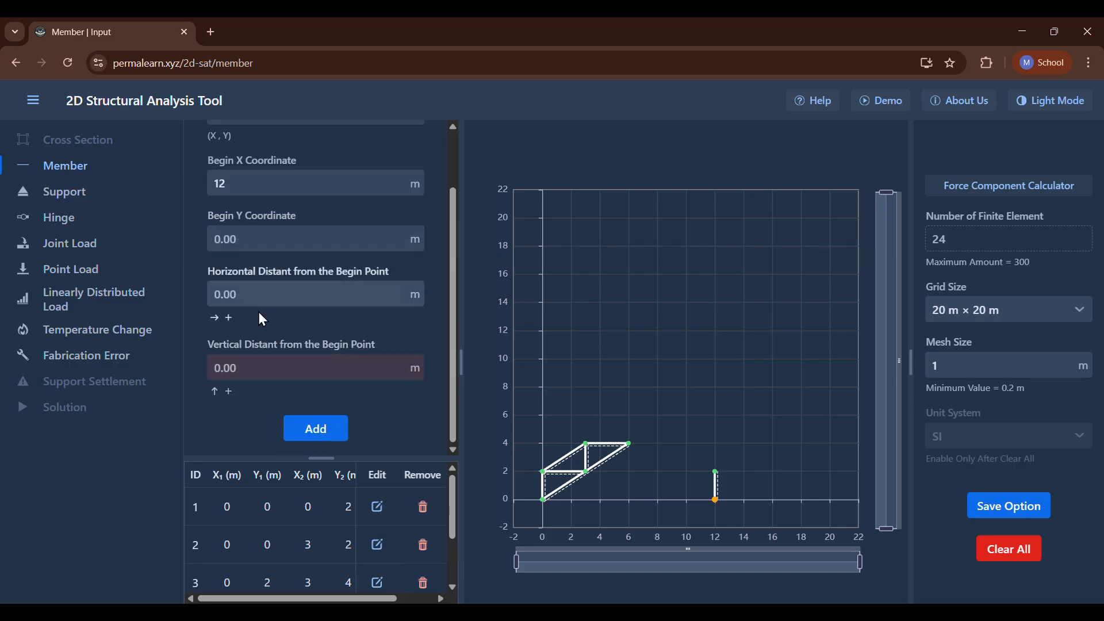
click(261, 367)
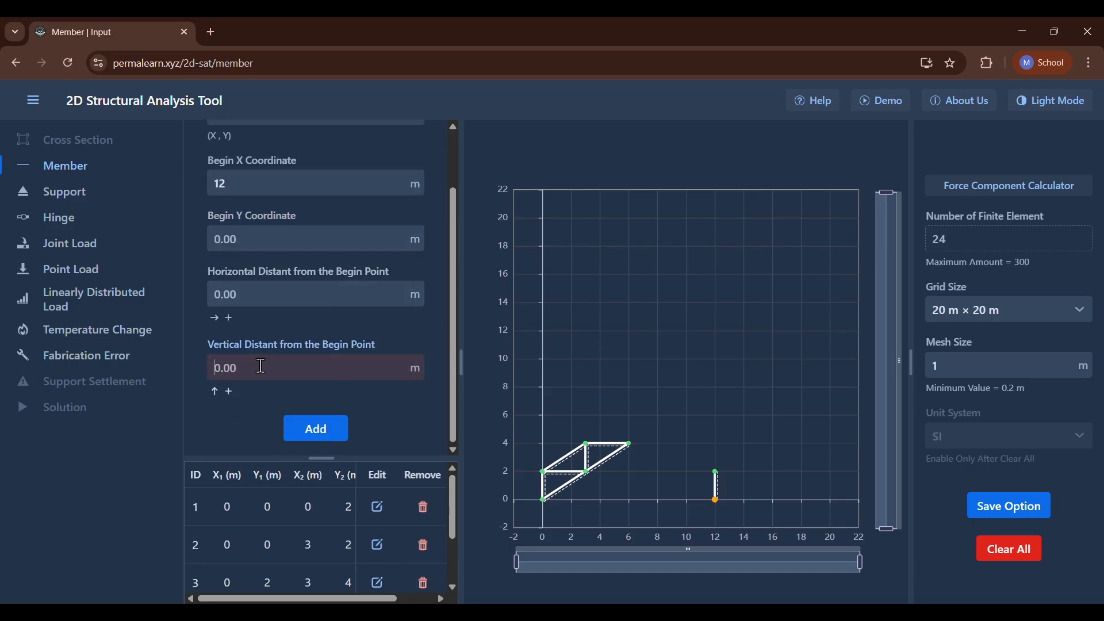
text(2)
click(263, 291)
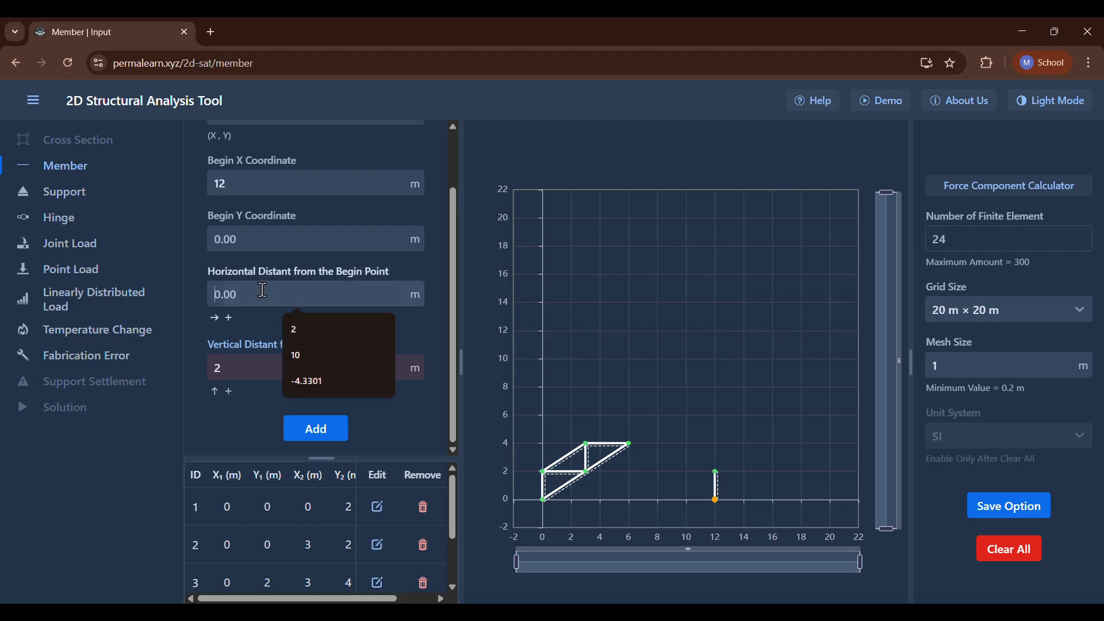
text(-3)
key(Return)
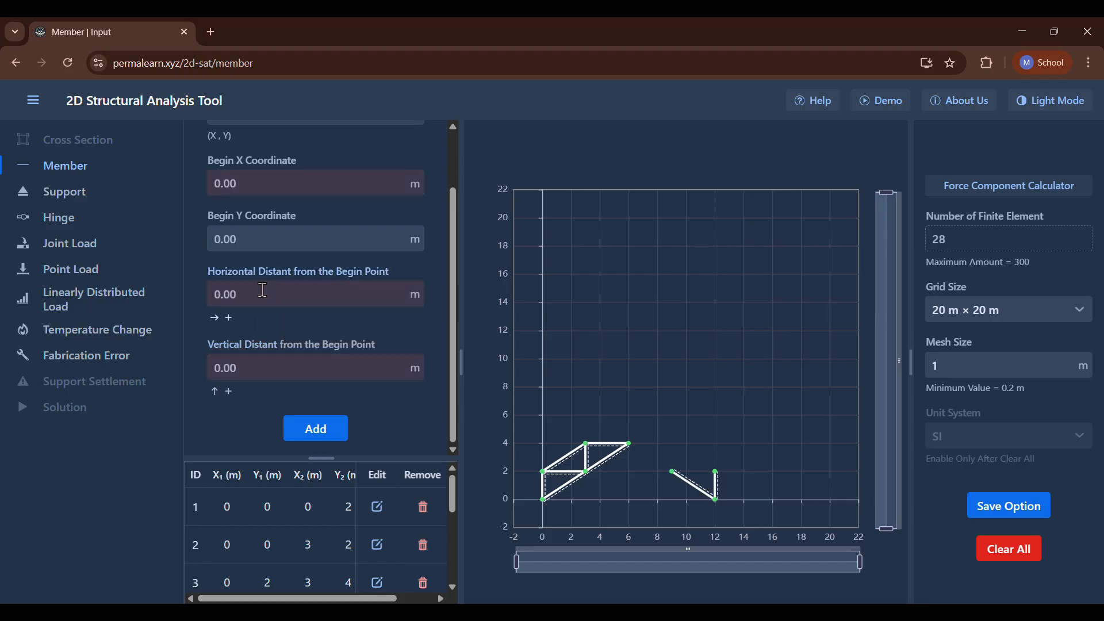
Add a horizontal member from joint F (12, 2) with a horizontal distance of -3 m.
scroll(262, 291, up, 2)
click(271, 182)
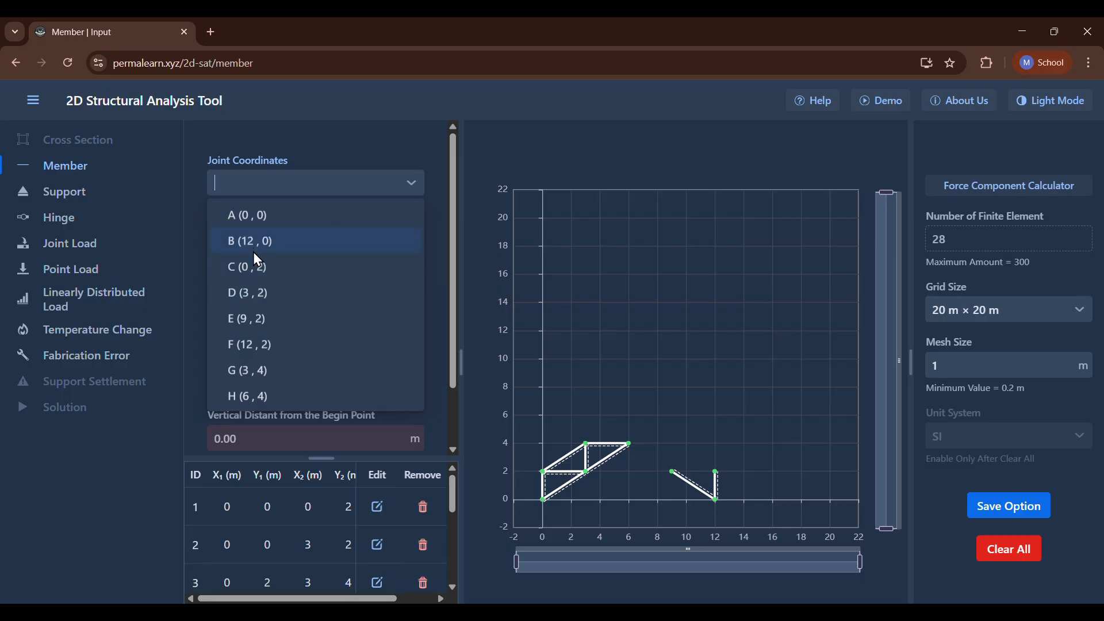
click(255, 268)
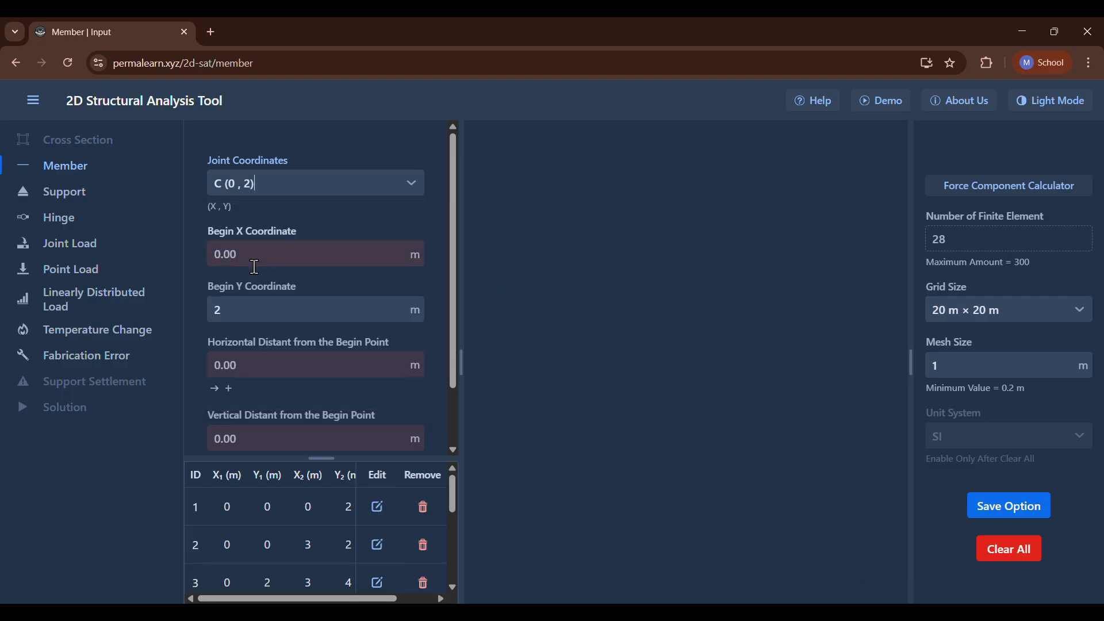
click(297, 184)
click(276, 352)
scroll(275, 348, down, 1)
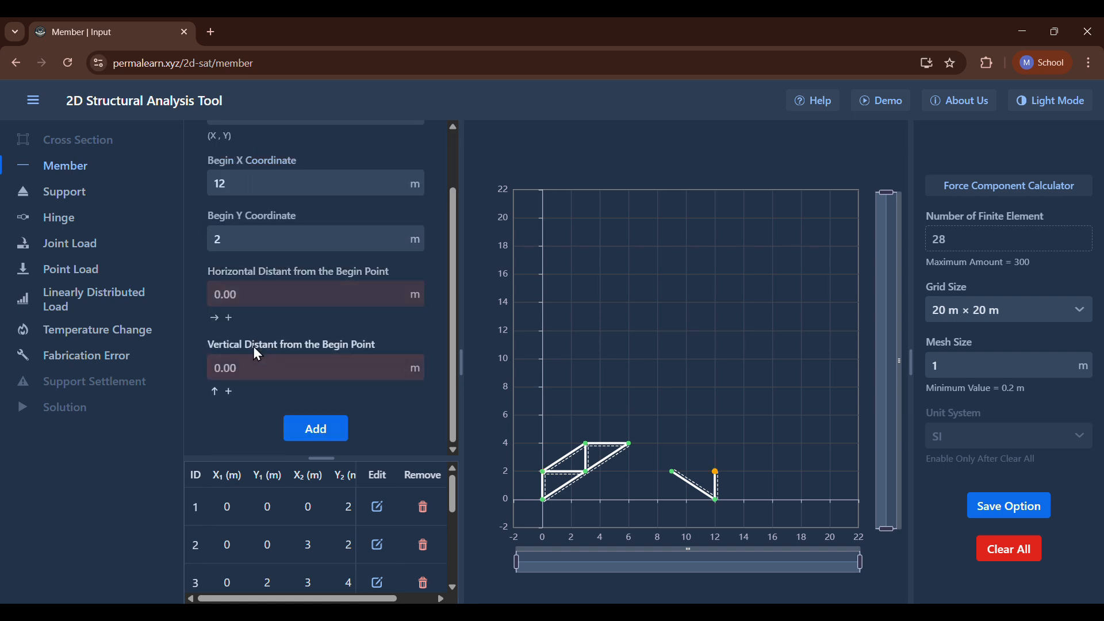
click(260, 295)
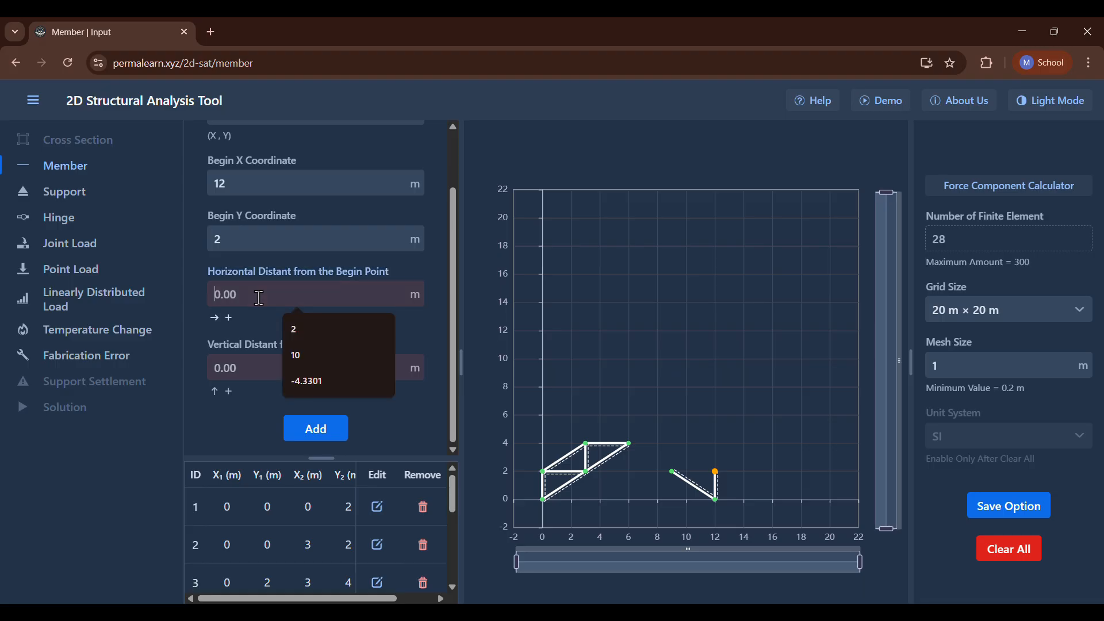
text(-3)
key(Return)
Add an inclined member from joint F (12, 2) with a horizontal distance of -3 m and a vertical distance of 2 m.
scroll(259, 297, up, 1)
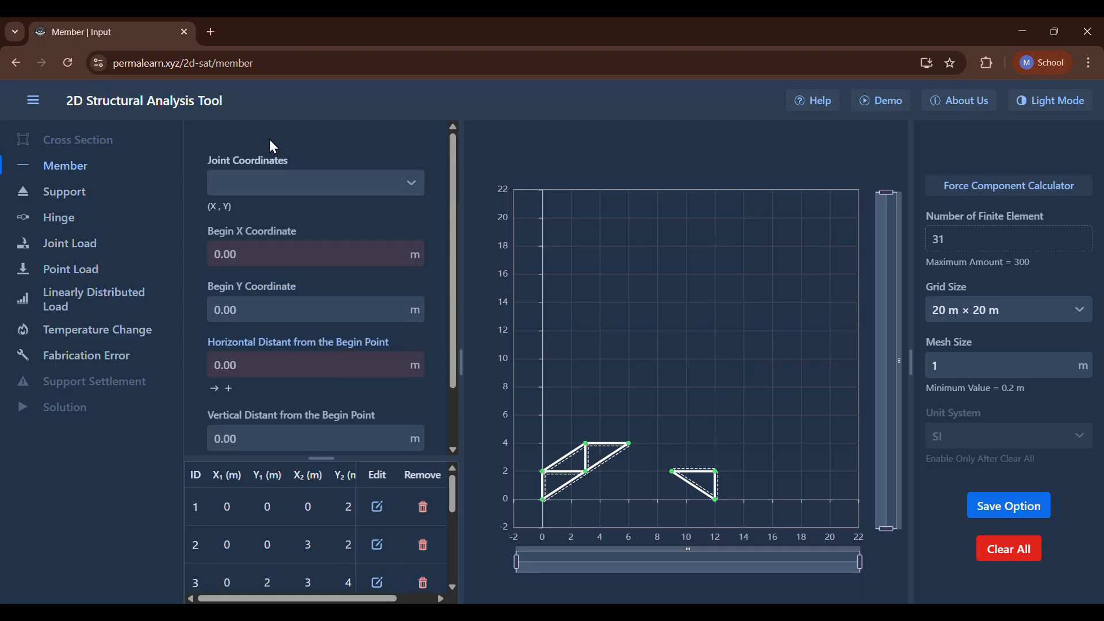
click(283, 181)
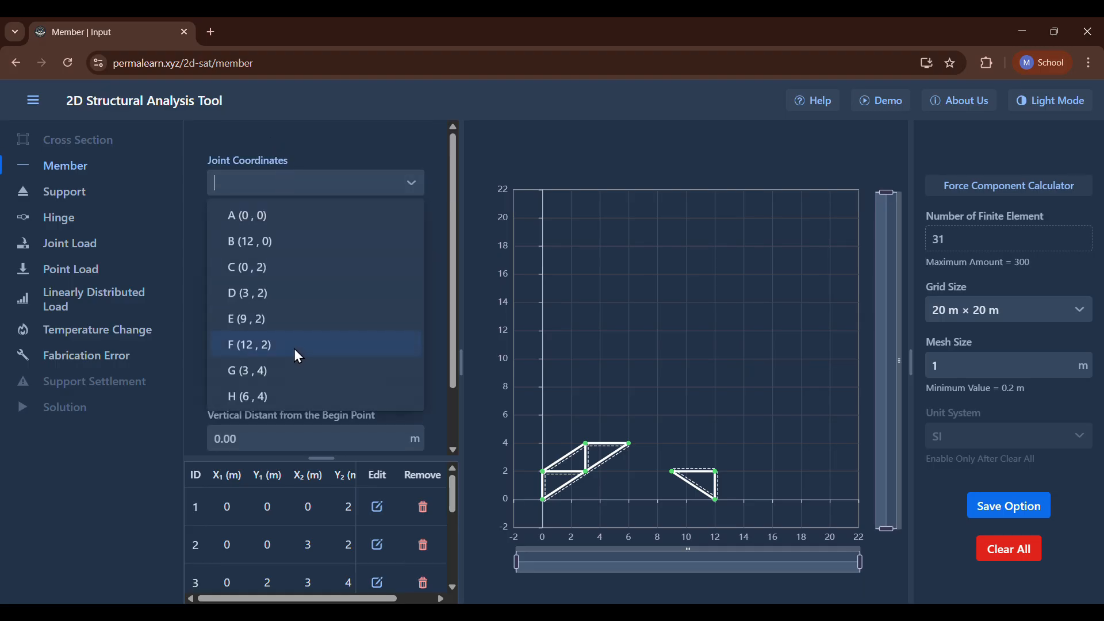
click(297, 355)
scroll(296, 355, down, 1)
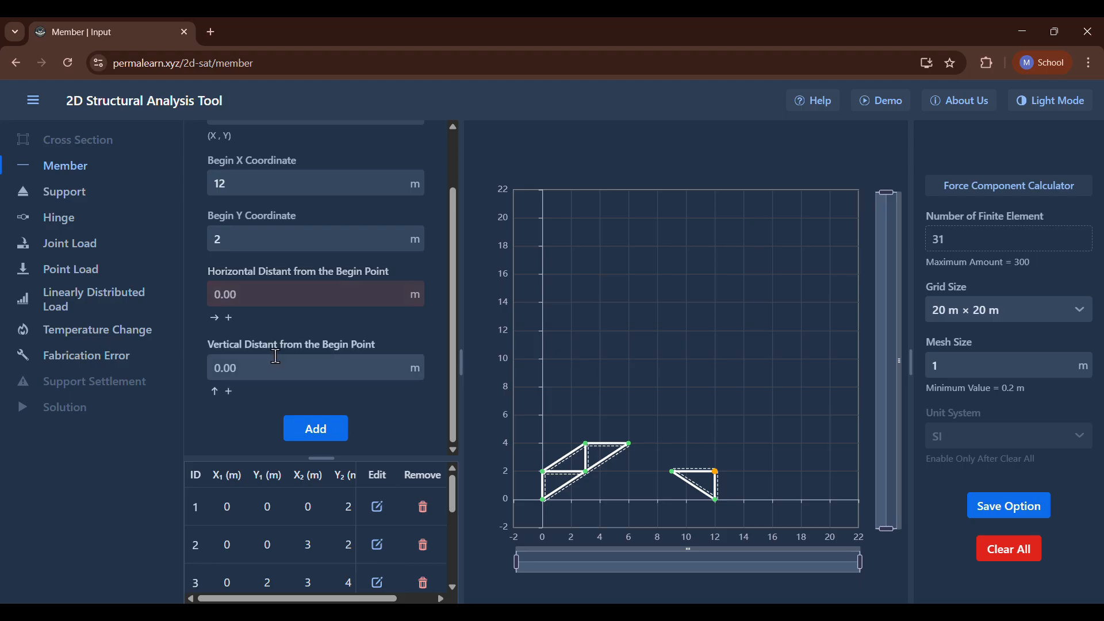
click(253, 295)
text(-3)
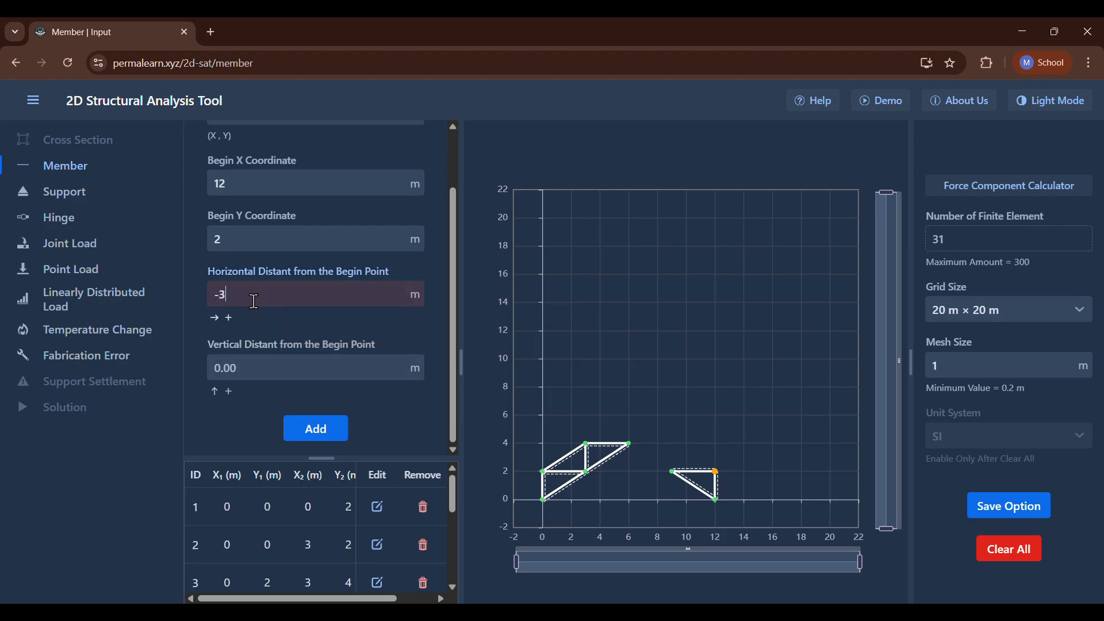
click(259, 368)
text(2)
key(Return)
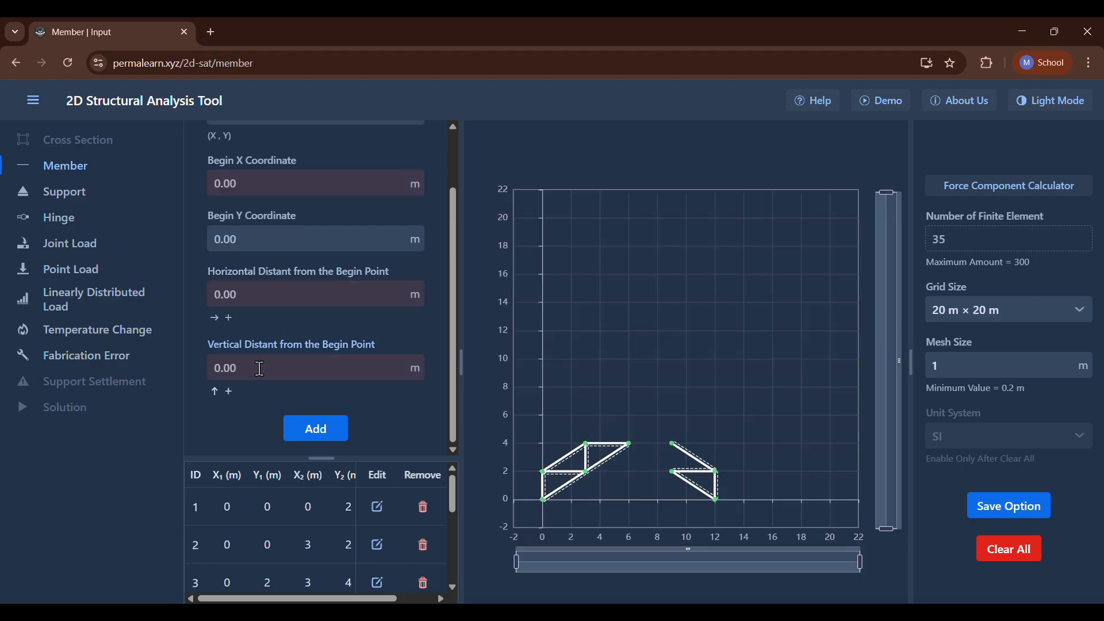
Add a vertical member from joint E (9, 2) with a vertical distance of 2 m.
scroll(260, 368, up, 1)
click(272, 183)
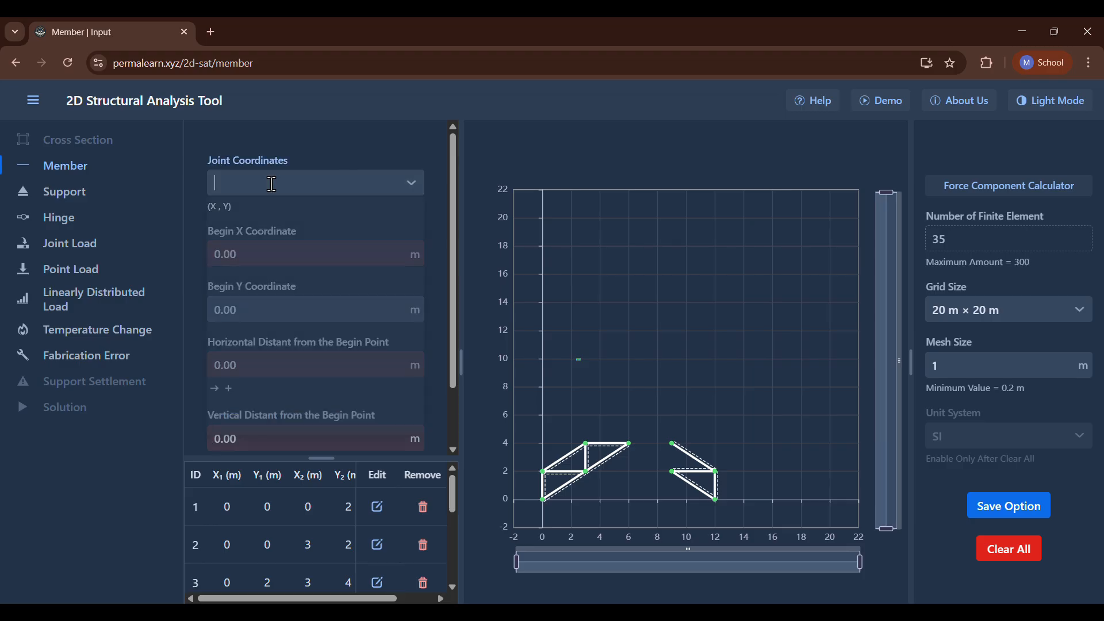
click(271, 183)
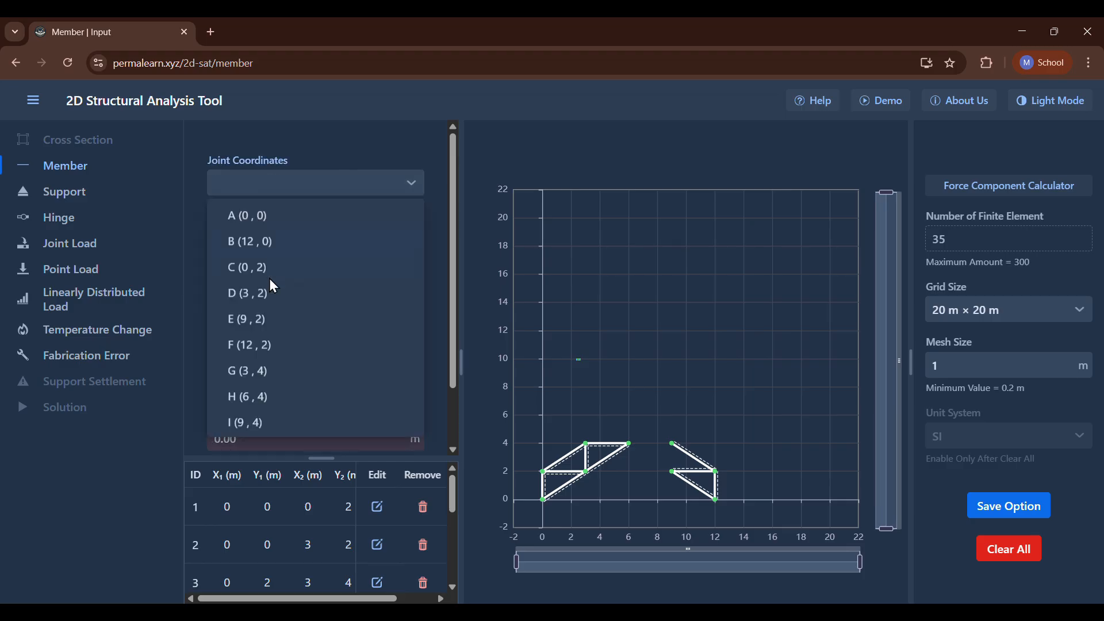
click(255, 320)
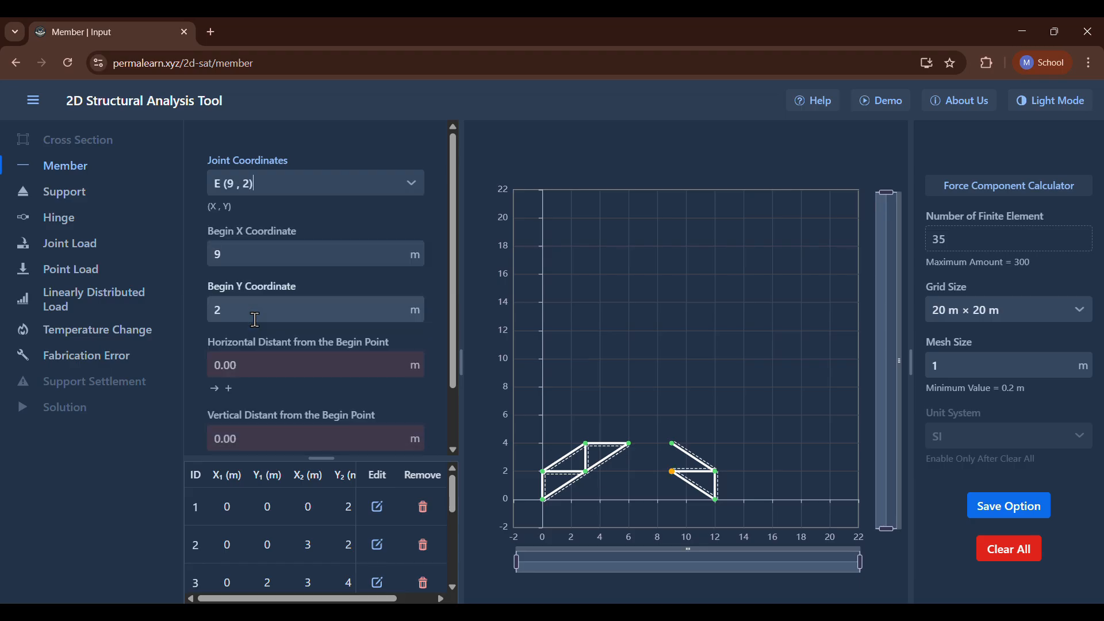
scroll(255, 320, down, 1)
click(248, 367)
text(2)
key(Return)
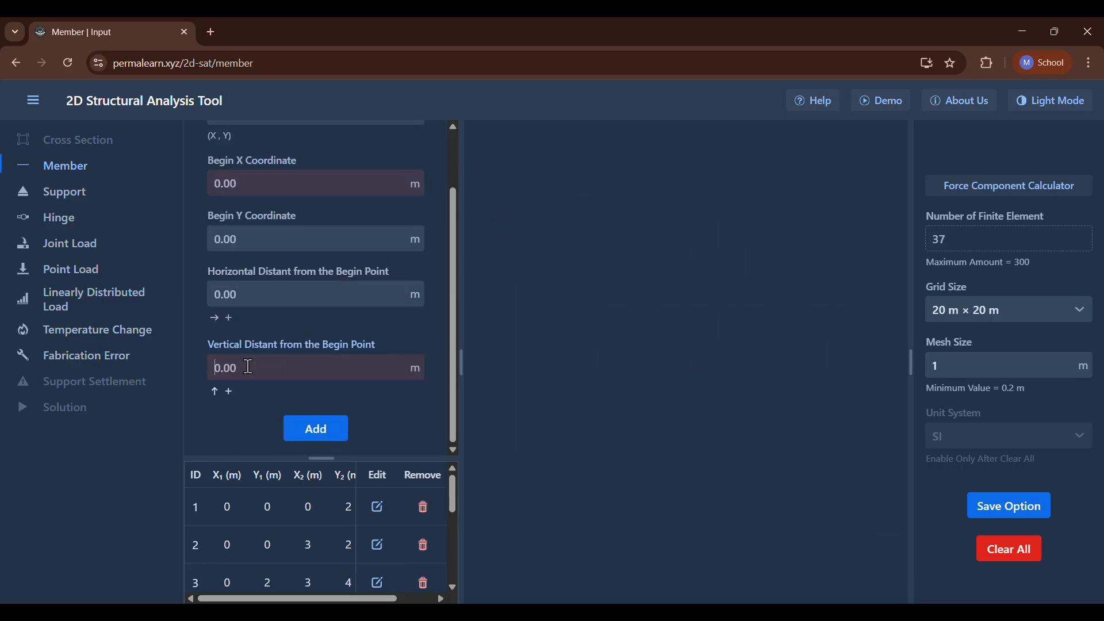
Add a horizontal member from joint I (9, 4) with a horizontal distance of -3 m.
scroll(248, 366, up, 1)
click(247, 183)
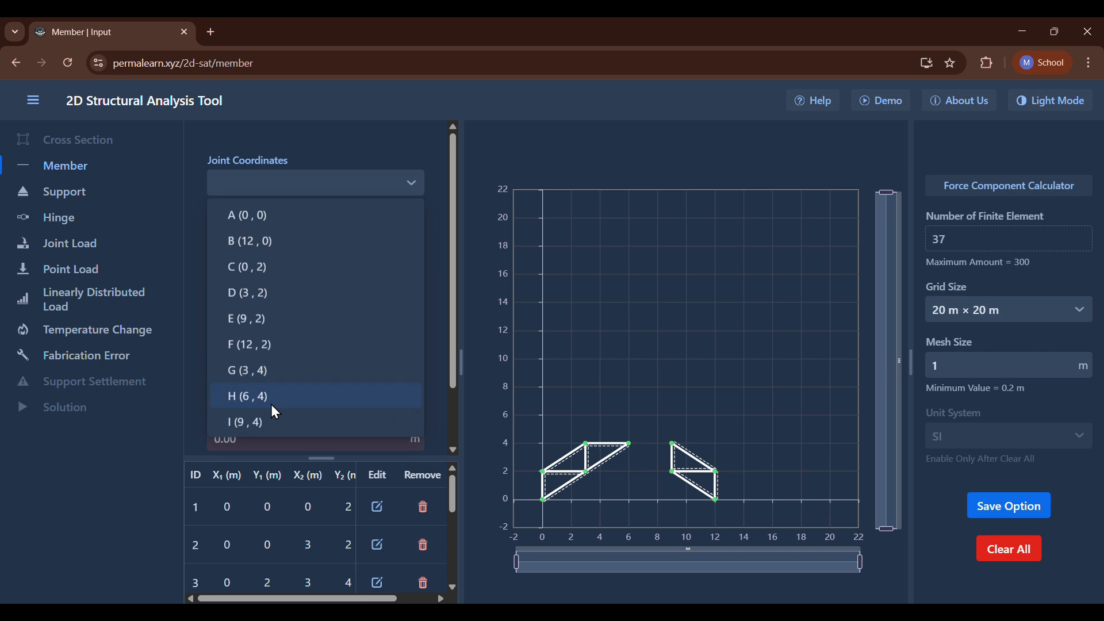
click(270, 416)
scroll(270, 415, down, 1)
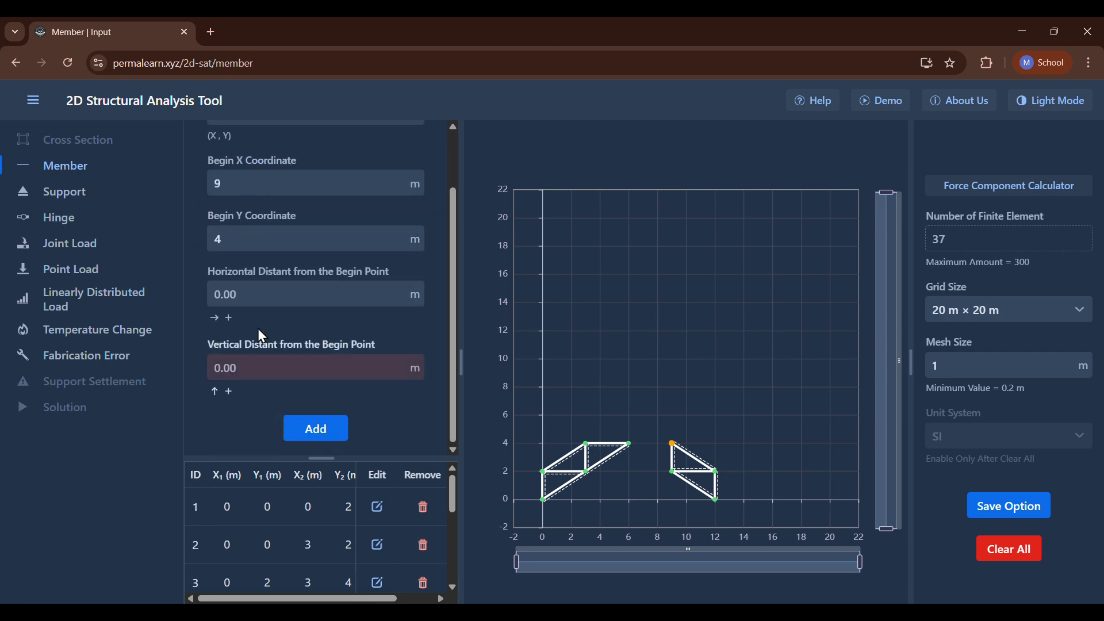
click(257, 294)
text(-3)
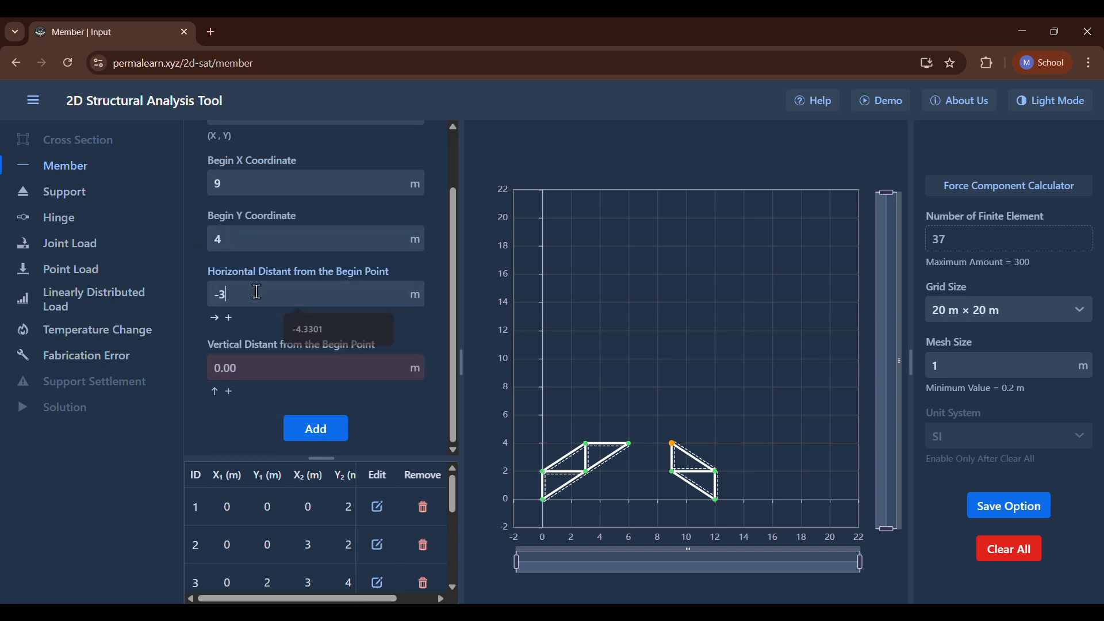
key(Return)
Add an inclined member from joint E (9, 2) with a horizontal distance of -3 m and a vertical distance of 2 m.
scroll(255, 290, up, 1)
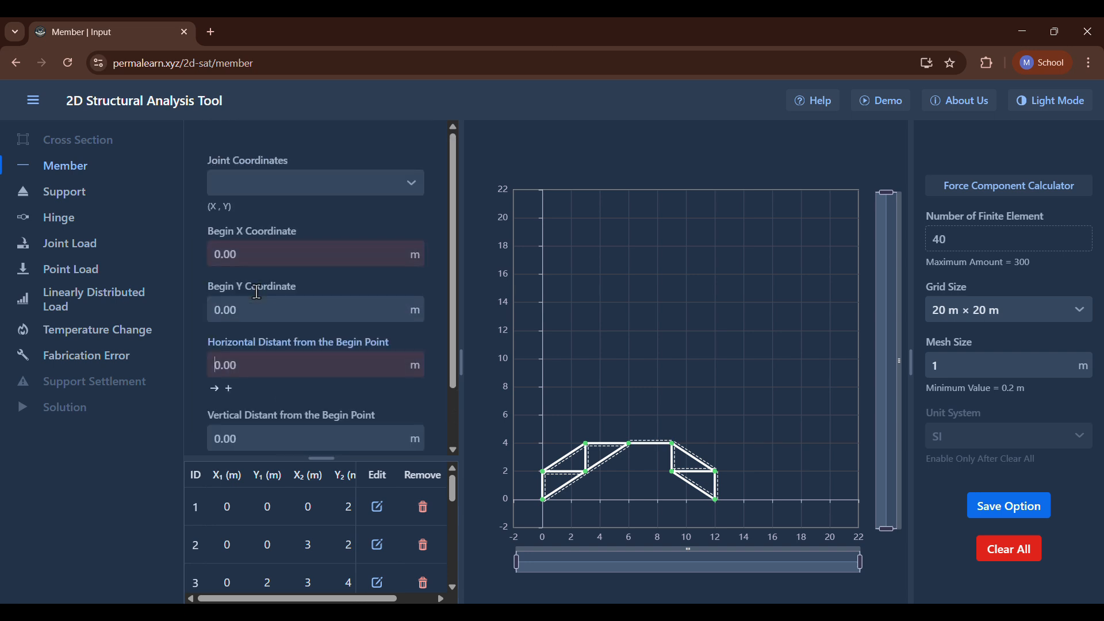
click(253, 175)
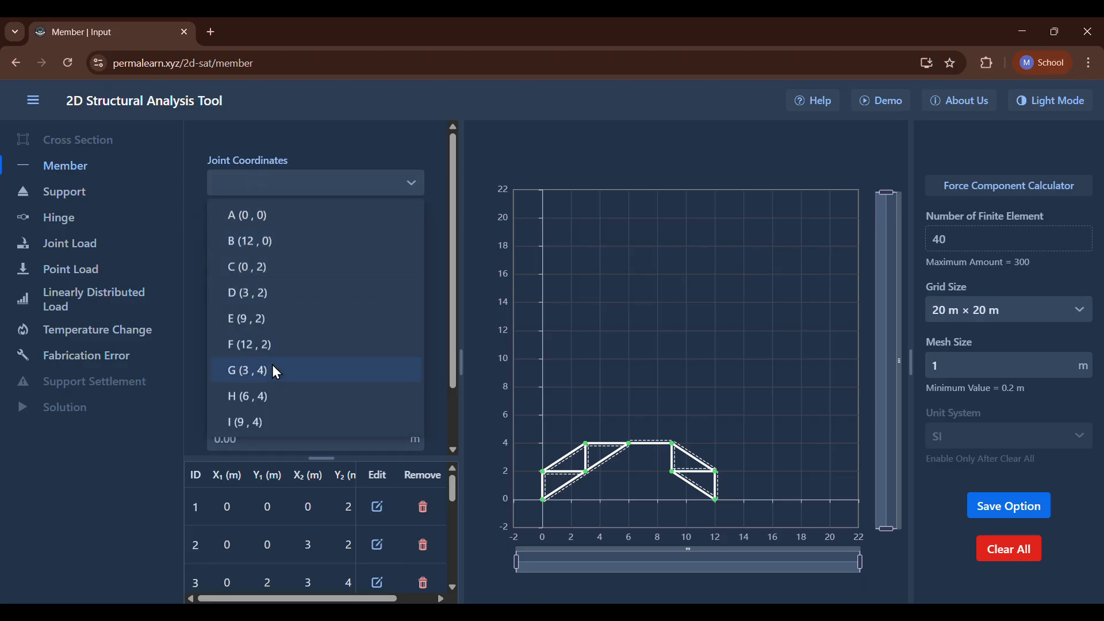
click(280, 425)
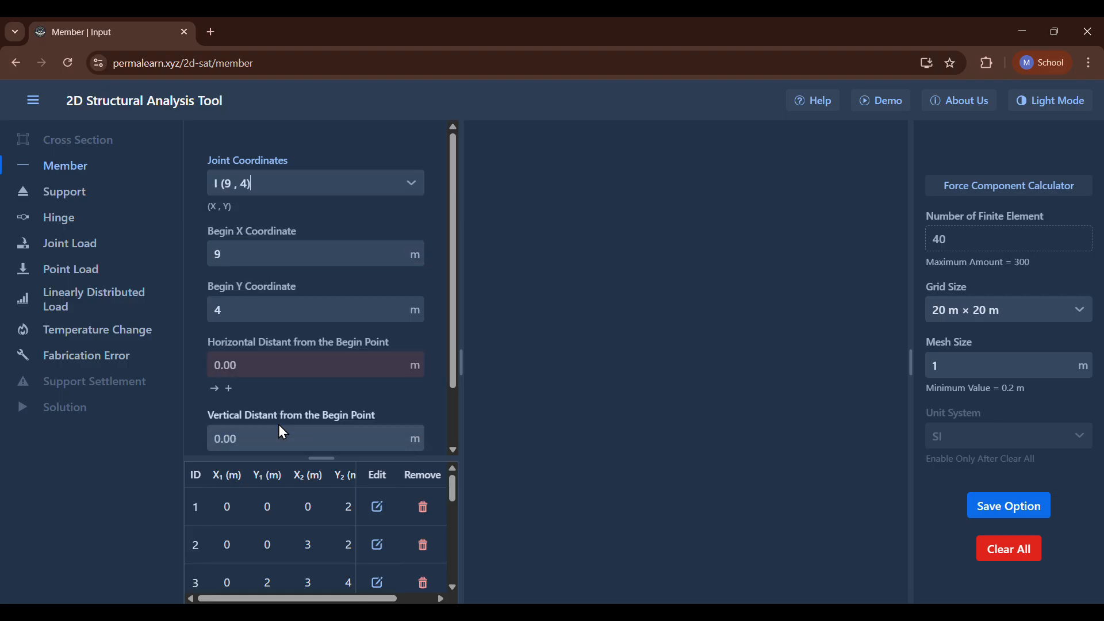
click(290, 172)
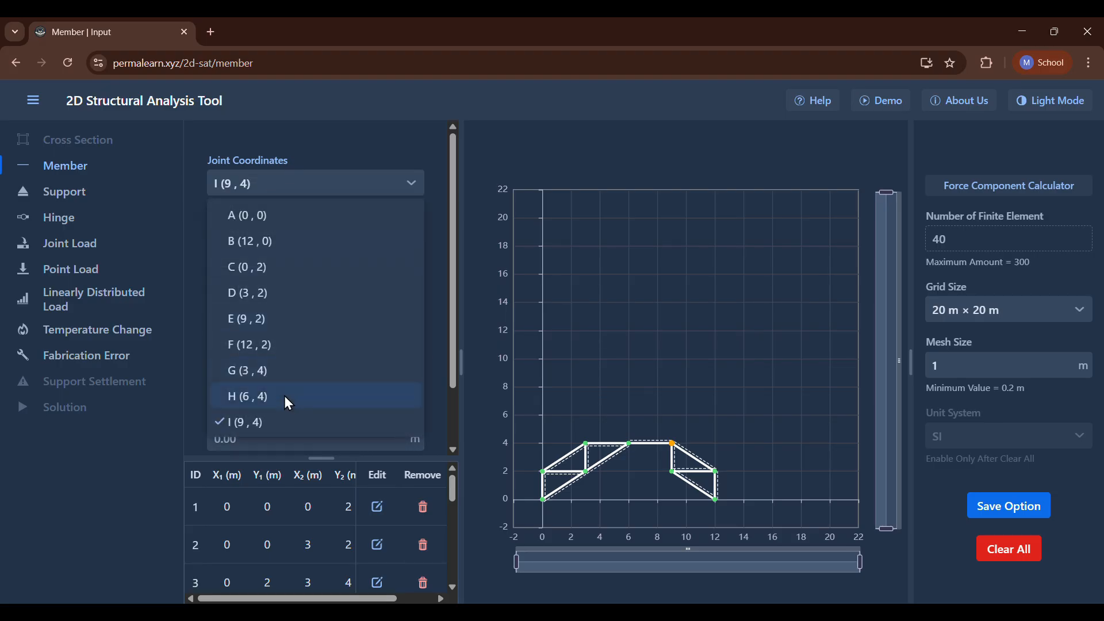
click(264, 321)
scroll(264, 321, down, 1)
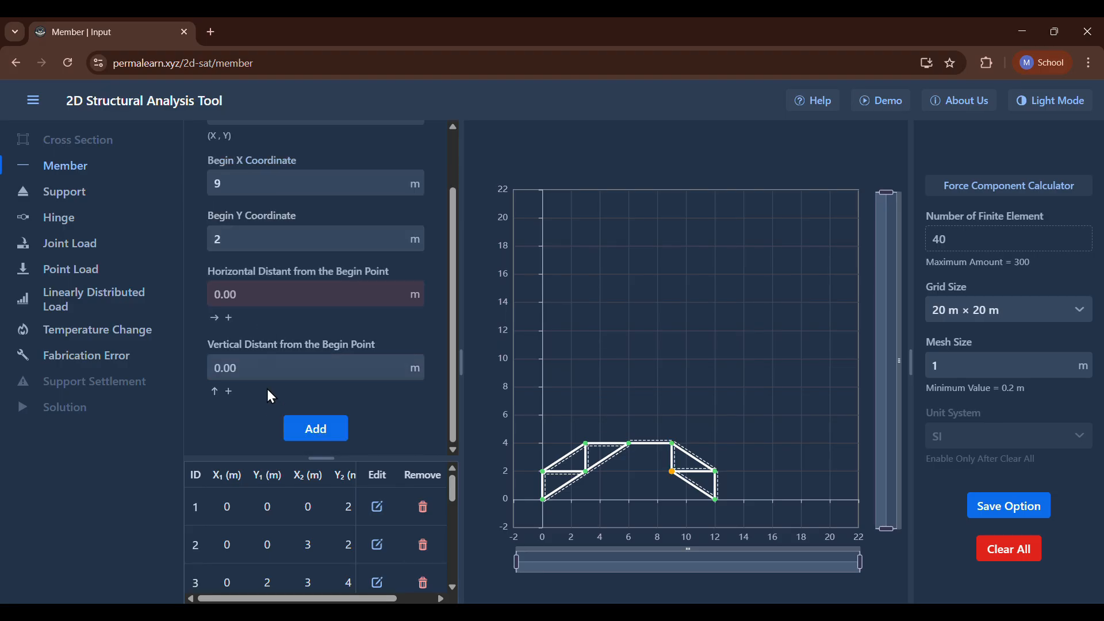
click(268, 361)
text(2)
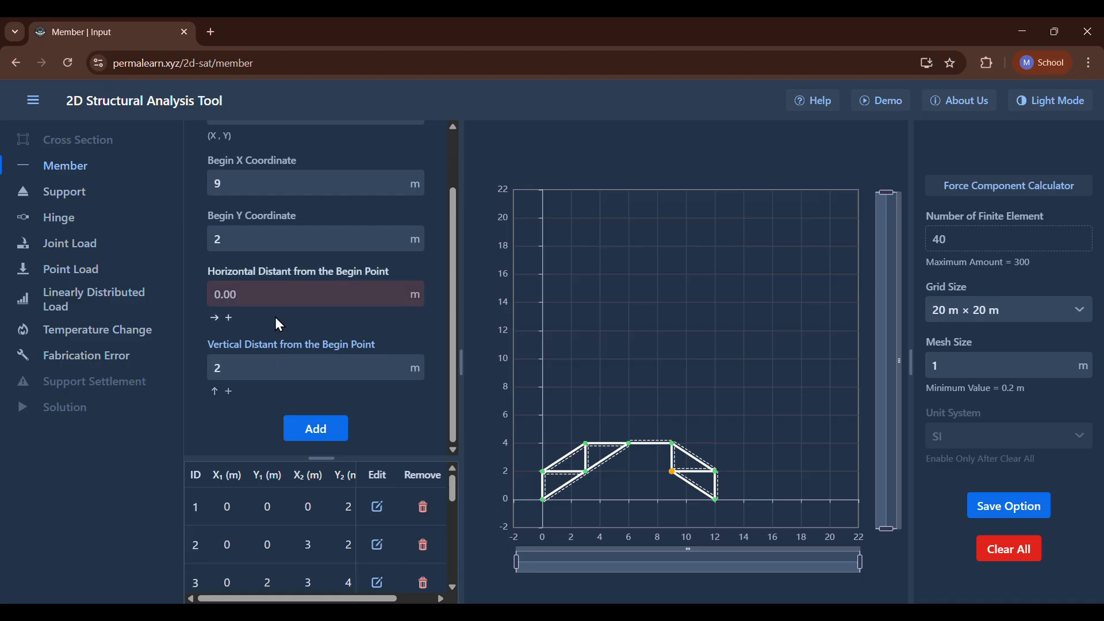
click(275, 293)
text(-3)
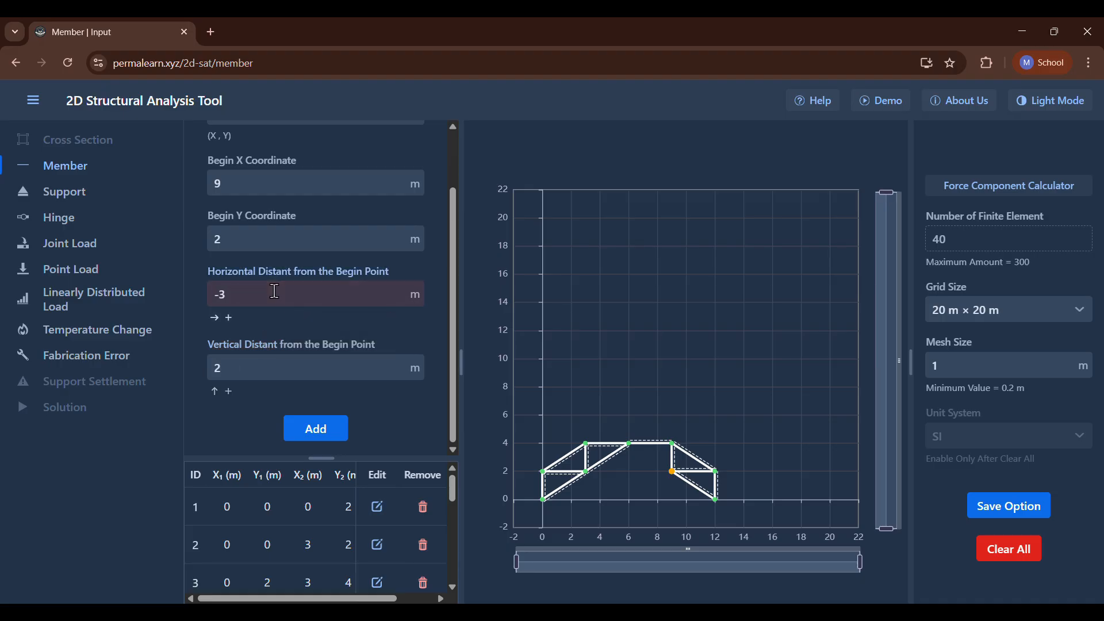
key(Return)
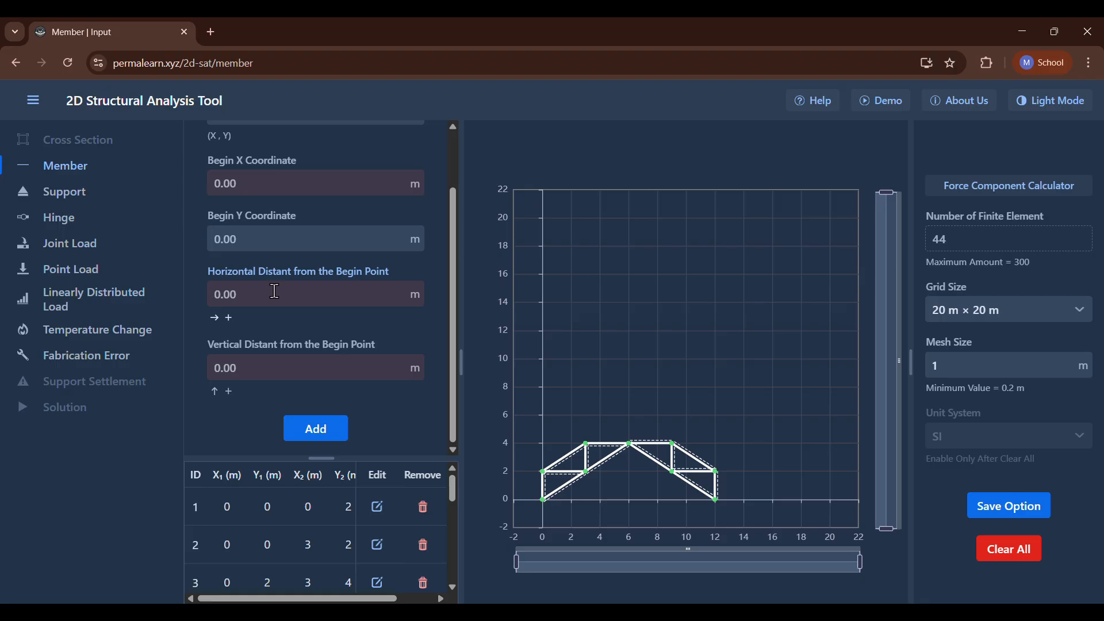
Check the supports in the P3.13 figure and add pinned supports at joints A (0, 0) and B (12, 0).
click(579, 53)
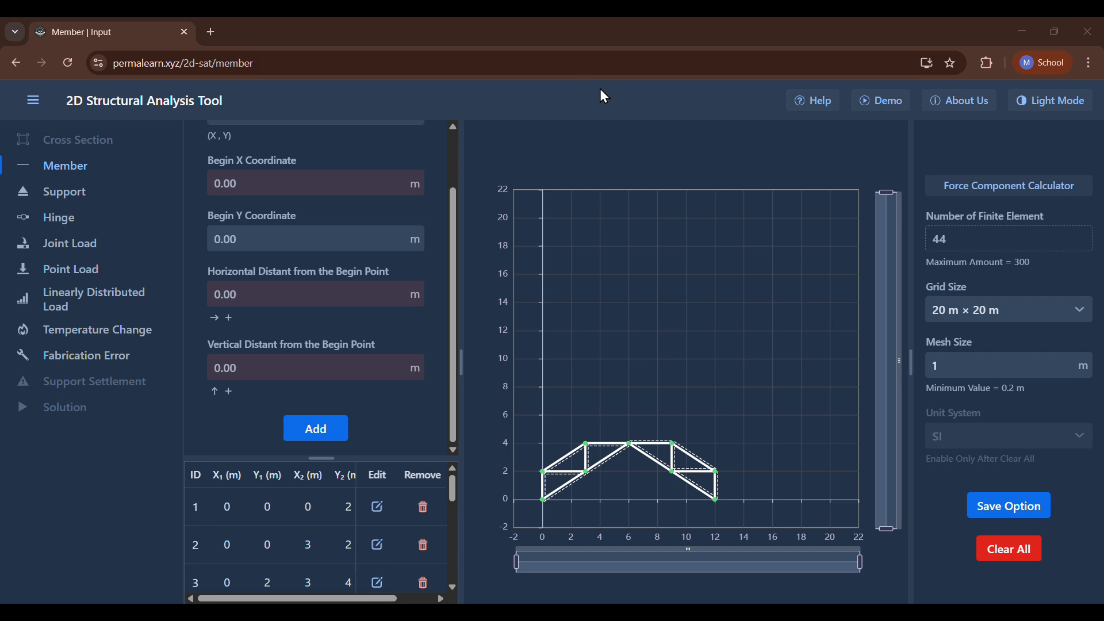
click(795, 613)
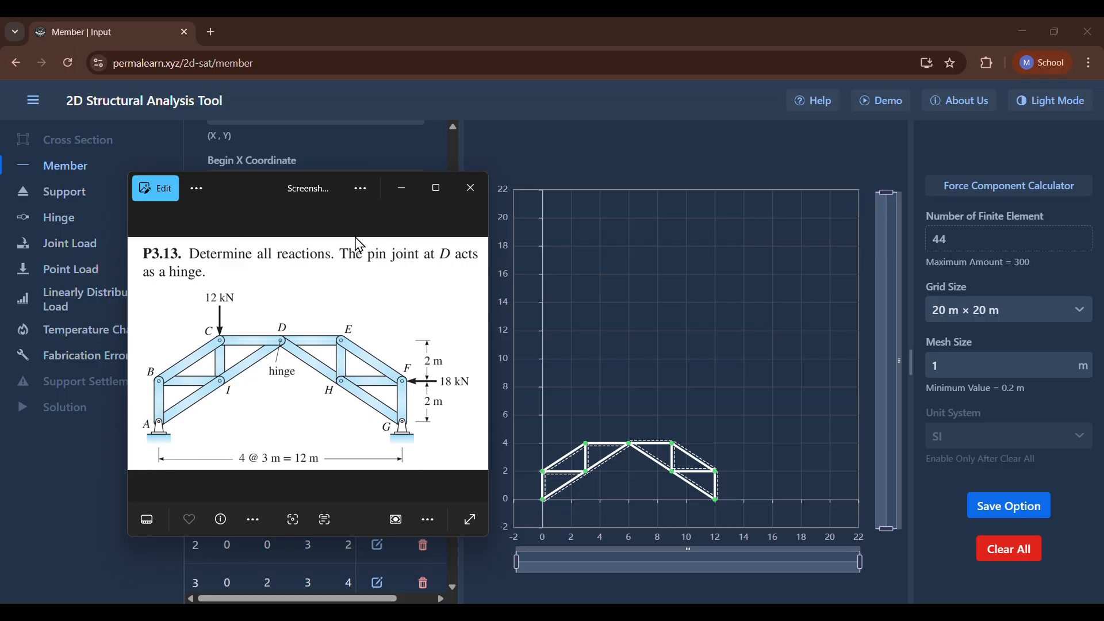
click(395, 192)
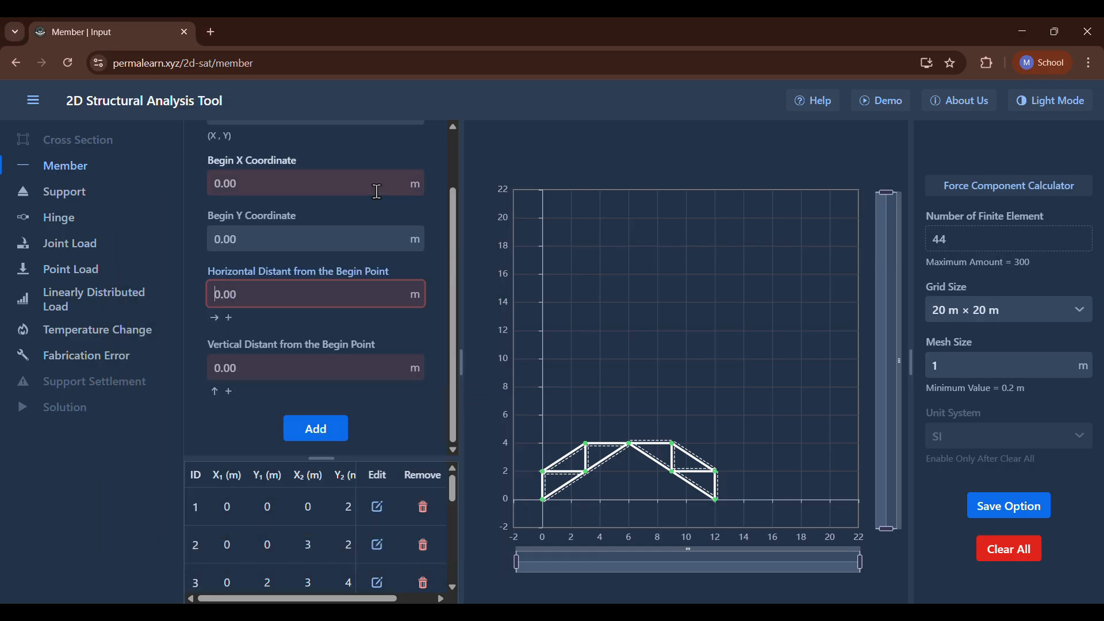
click(26, 191)
click(253, 177)
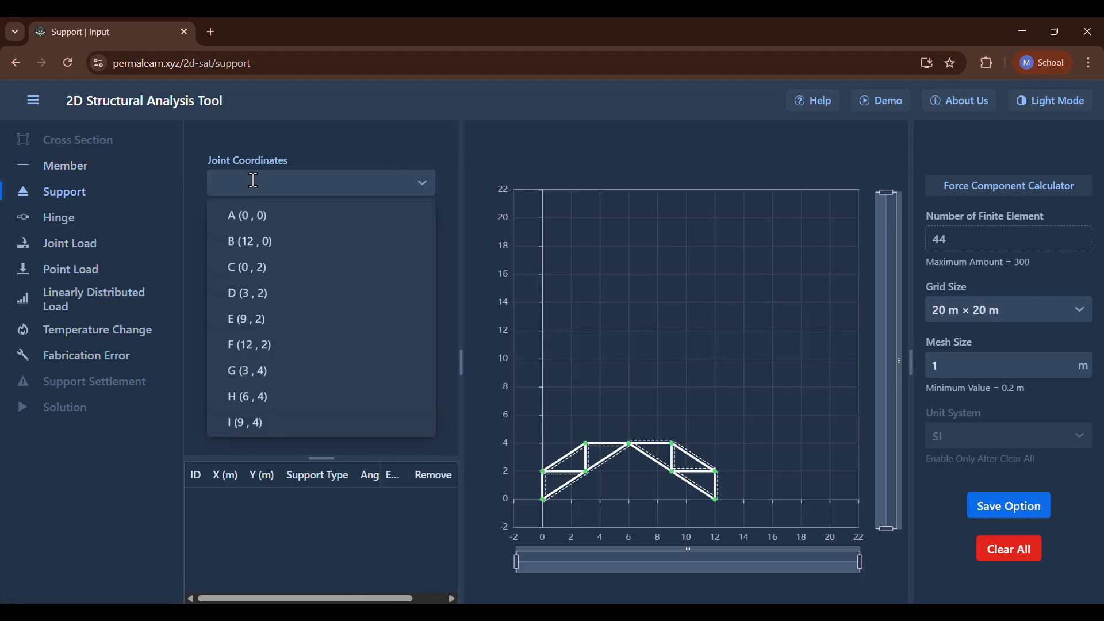
click(251, 215)
click(251, 245)
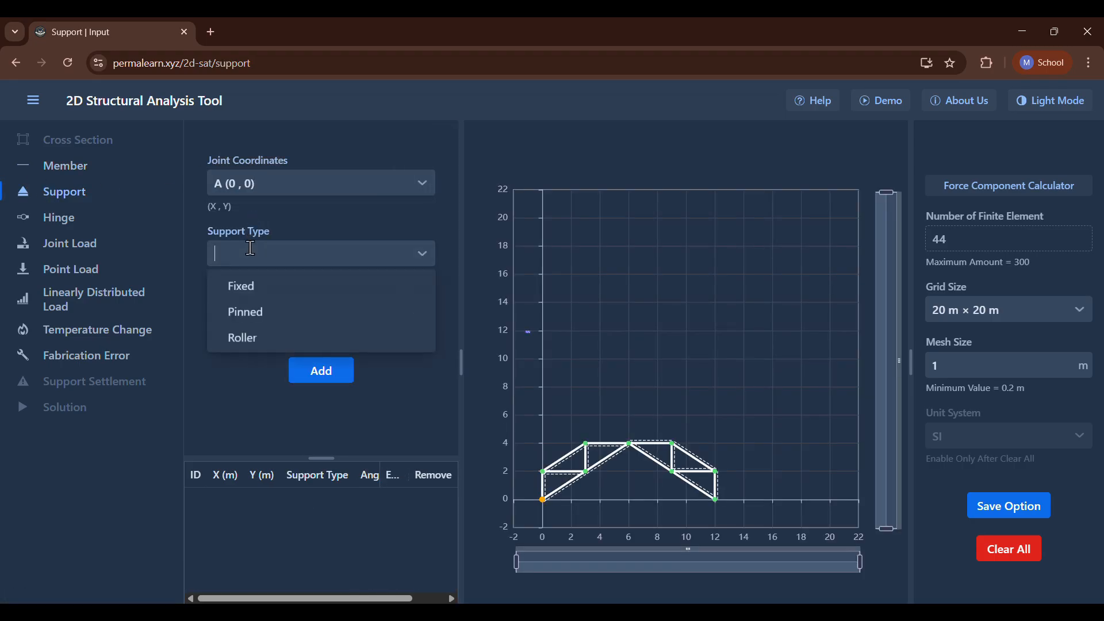
click(256, 313)
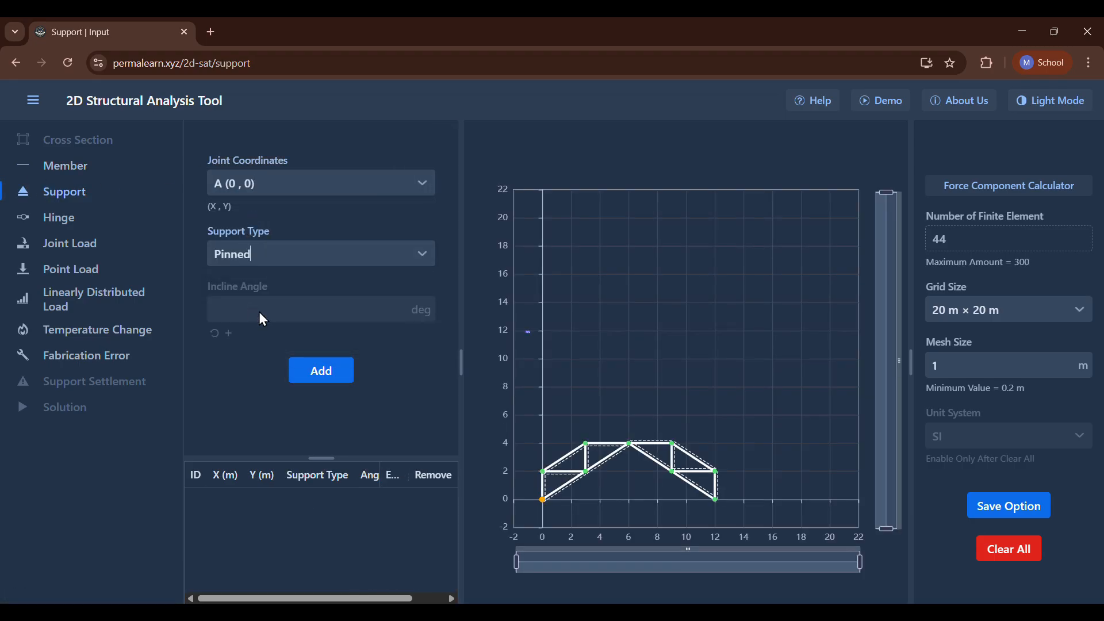
click(315, 367)
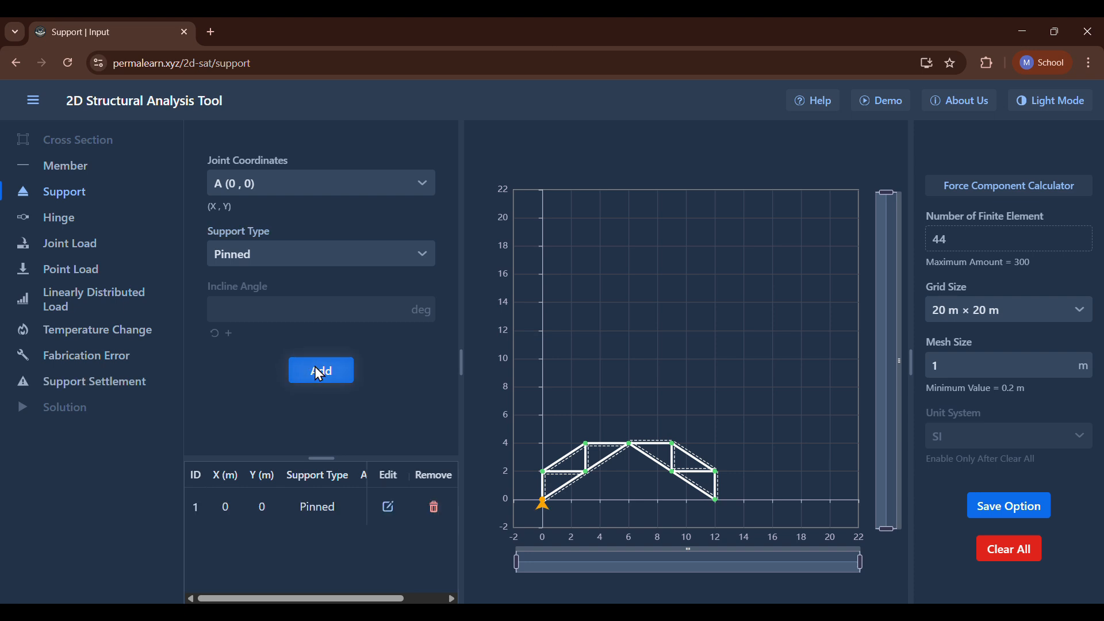
click(297, 185)
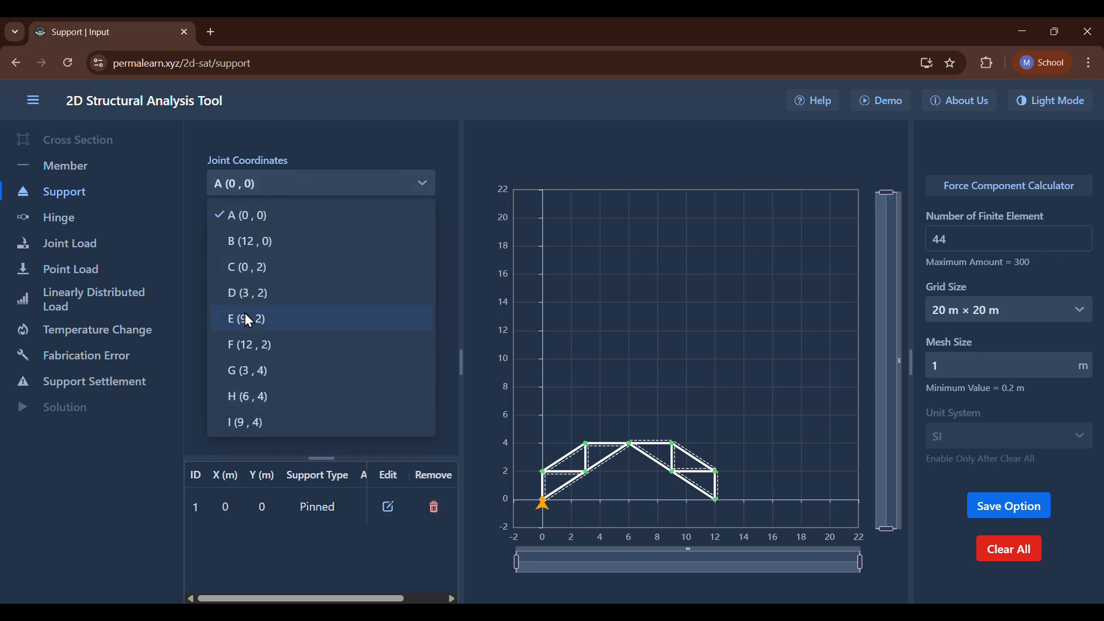
click(251, 241)
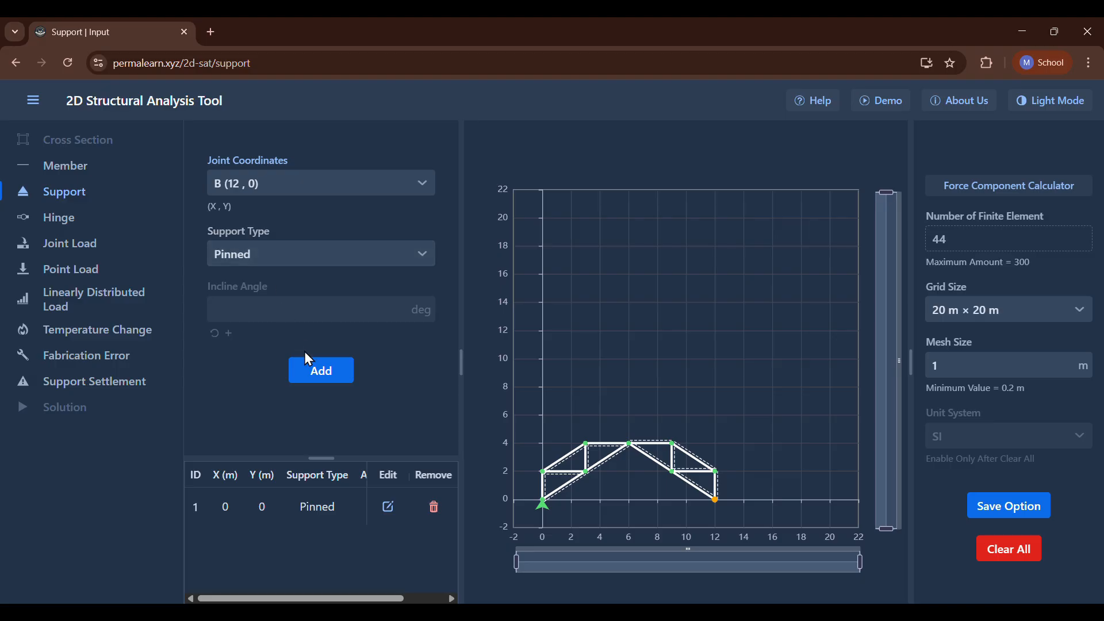
click(309, 366)
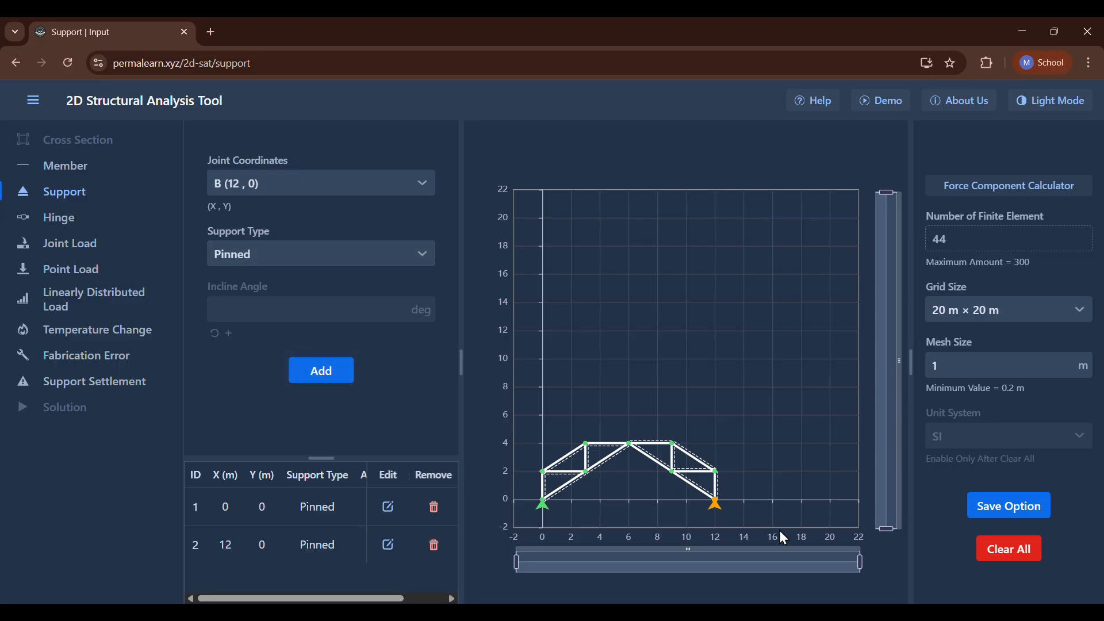
Add hinges at joint A (0, 0) for members 1 and 2 and at joint B (12, 0) for members 8 and 9.
key(alt+Tab)
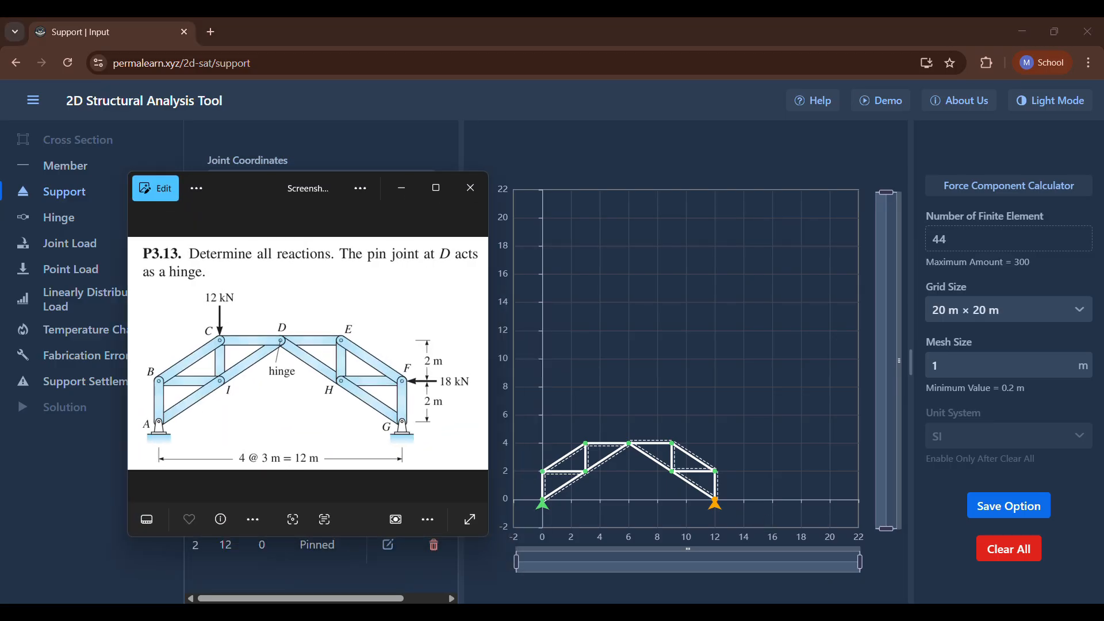
key(alt+Tab)
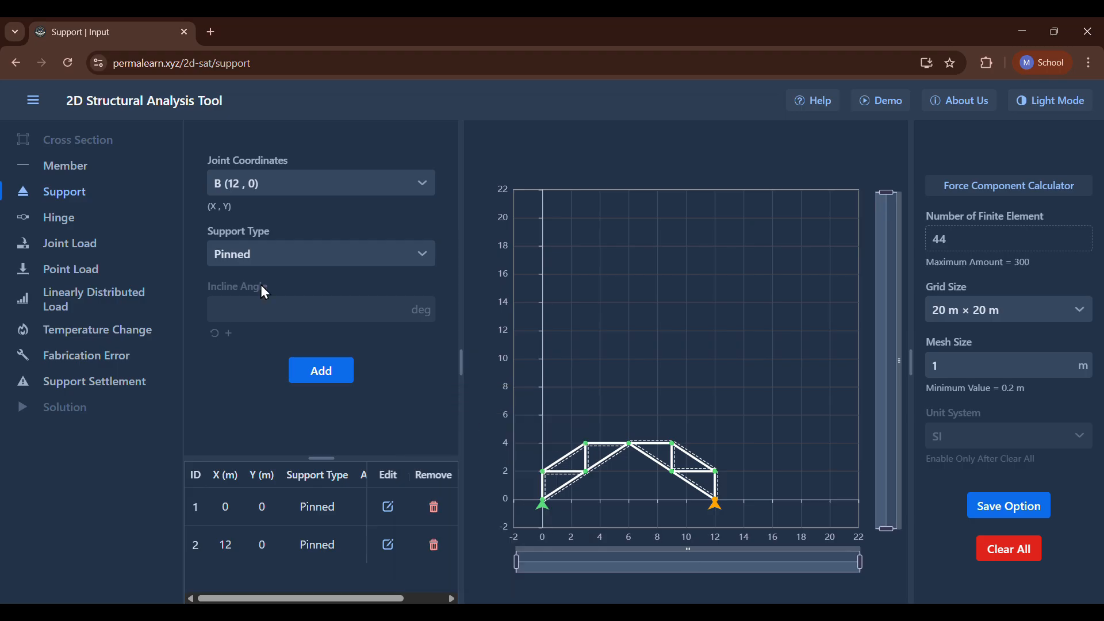
click(73, 232)
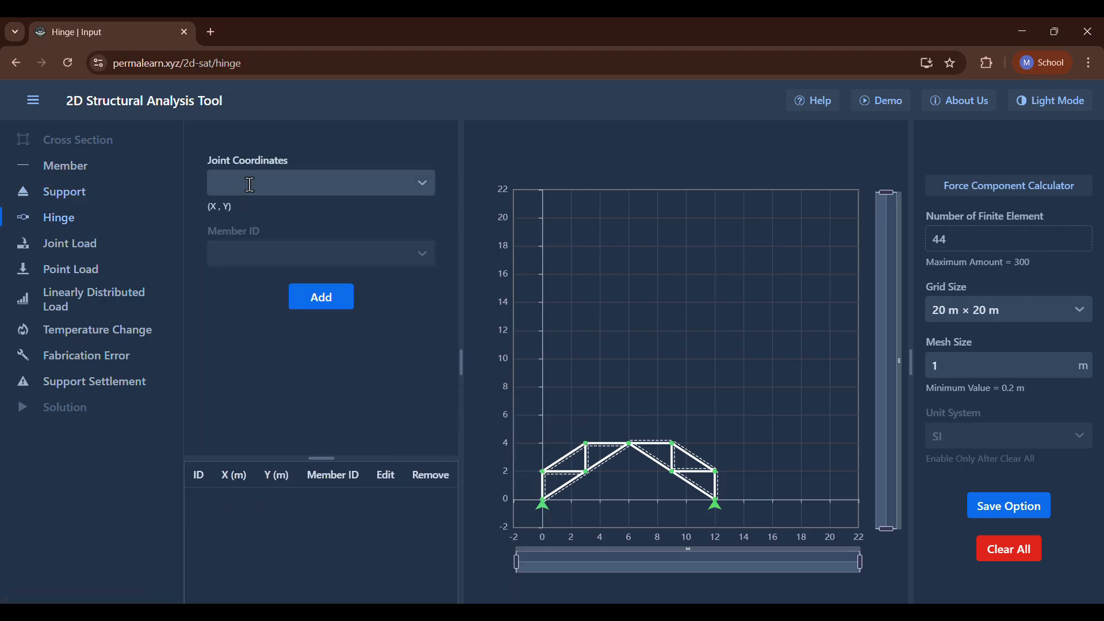
click(250, 183)
click(244, 217)
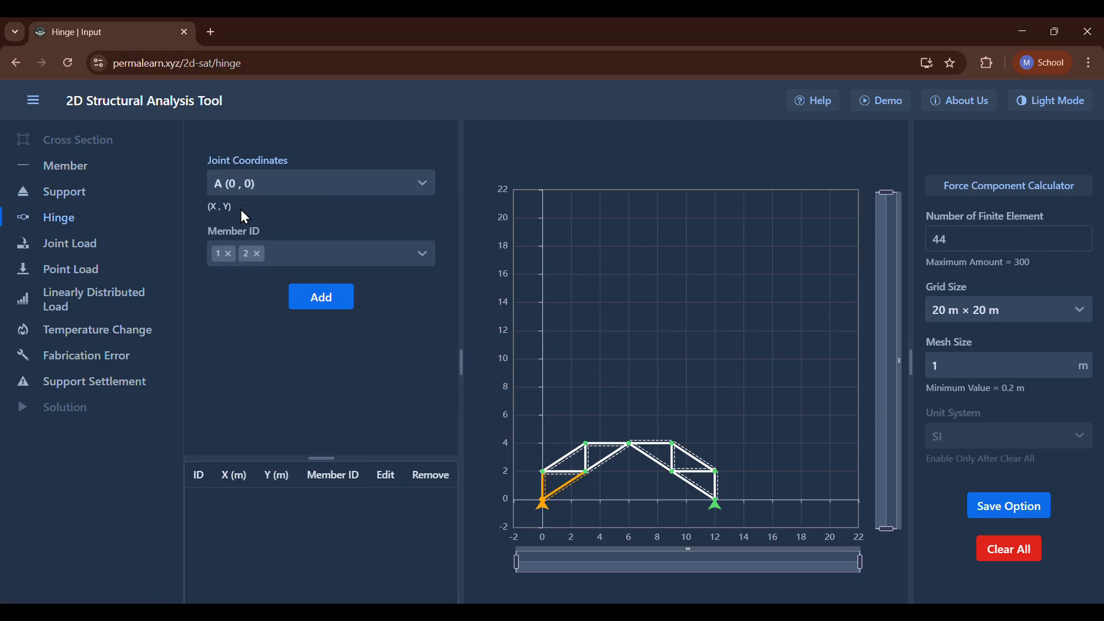
key(Return)
click(266, 191)
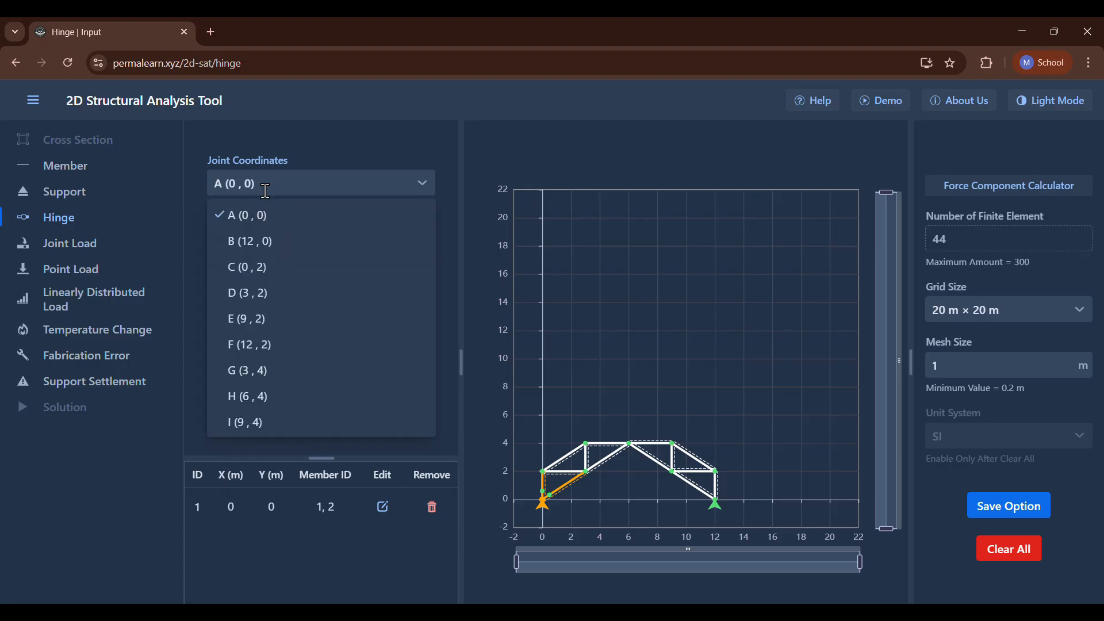
click(261, 236)
key(Return)
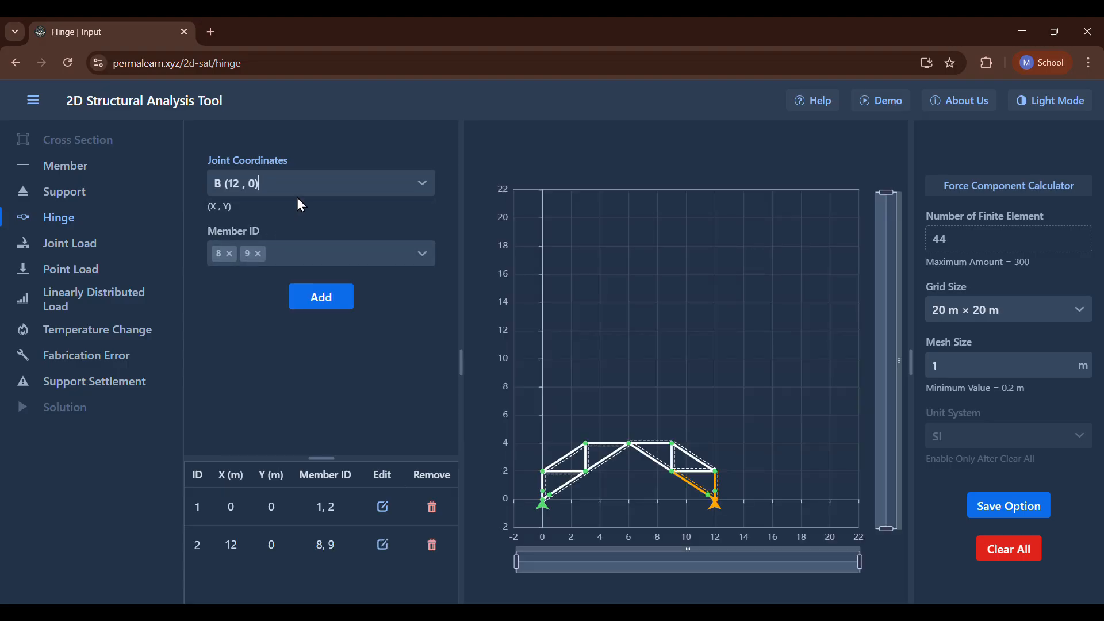
Add hinges at joint C (0, 2) for members 1, 3 and 4 and at joint D (3, 2) for members 2, 4, 5 and 7.
click(303, 187)
click(281, 271)
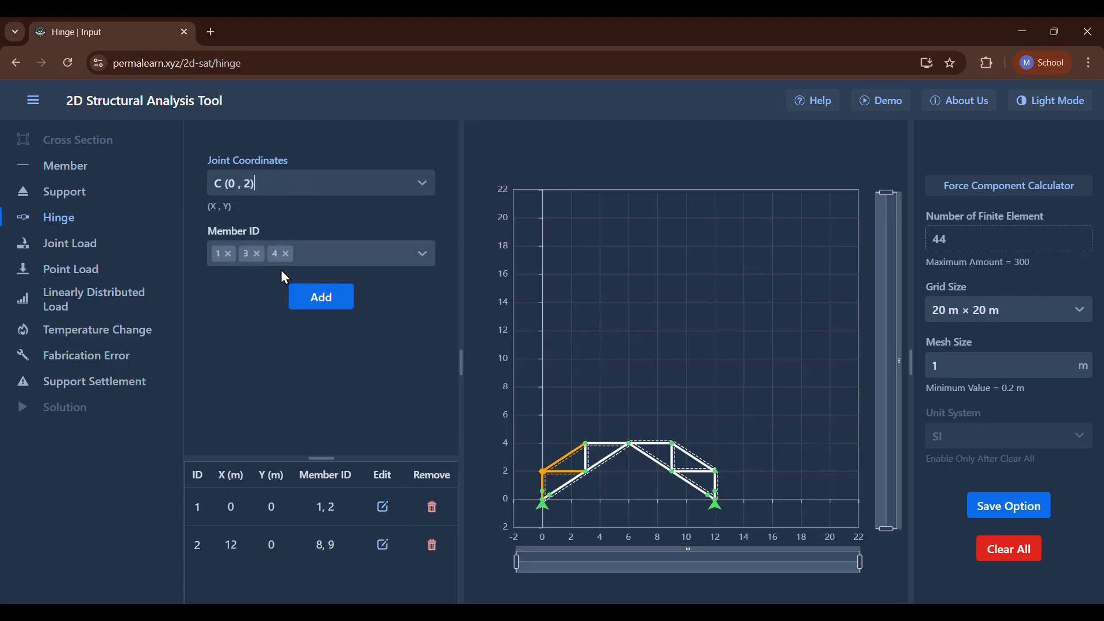
key(Return)
click(306, 184)
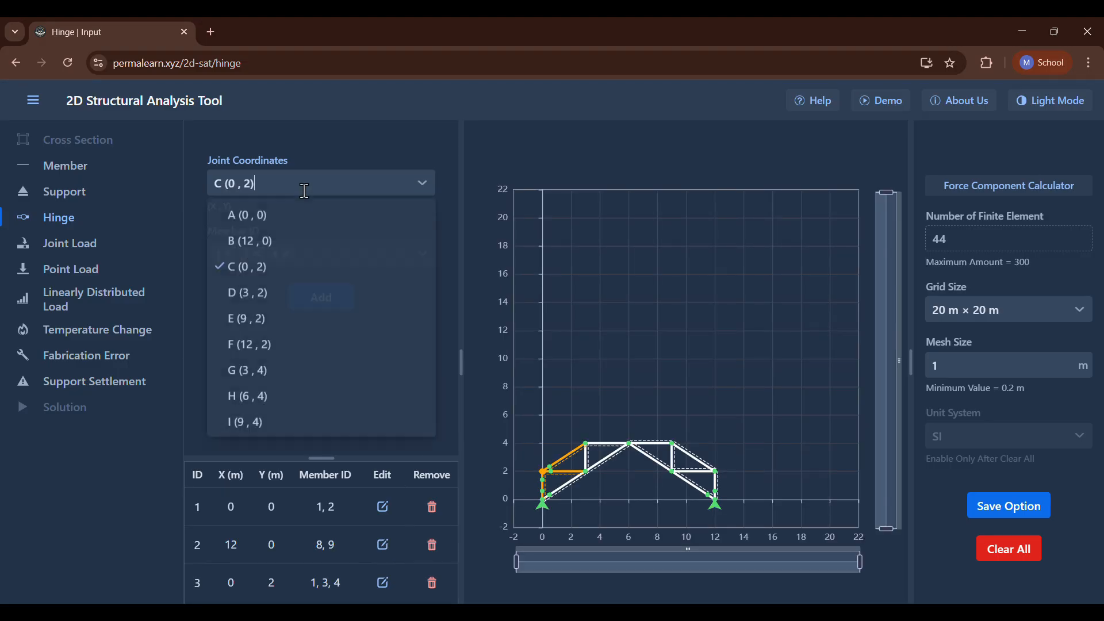
click(267, 291)
key(Return)
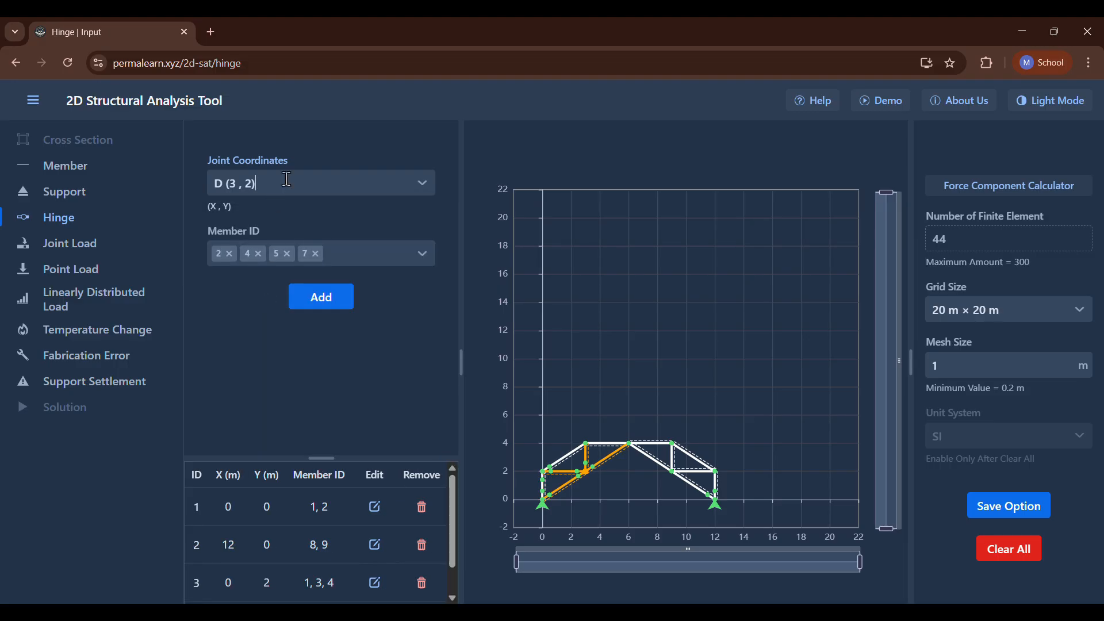
Add hinges at joint E (9, 2) for members 9, 10, 12 and 14 and at joint F (12, 2) for its connected members.
click(288, 182)
click(242, 319)
key(Return)
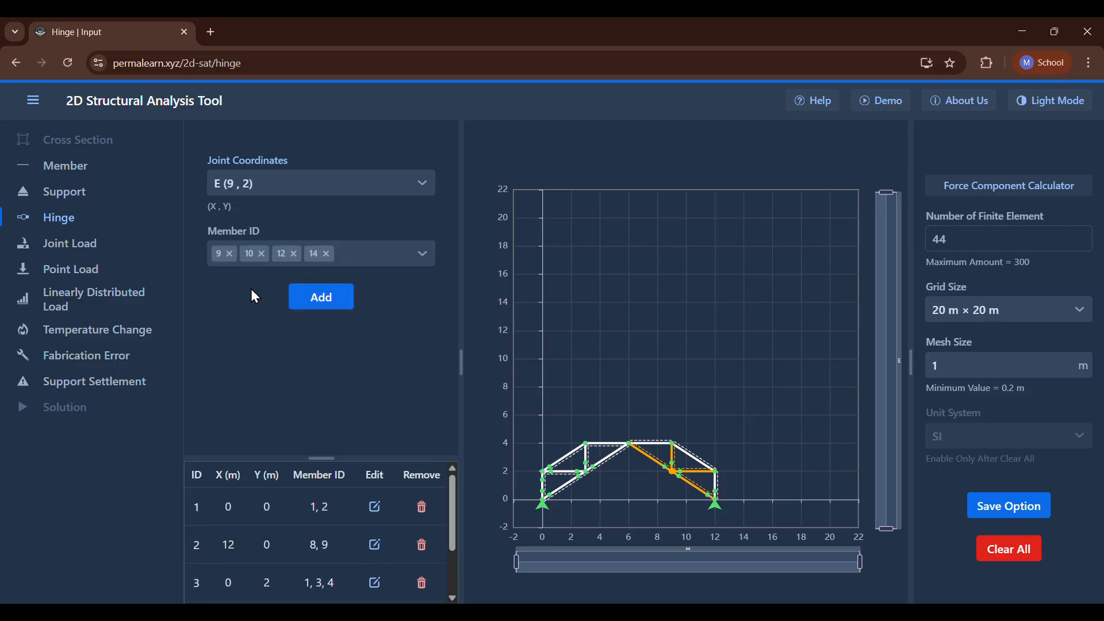
click(301, 180)
click(233, 345)
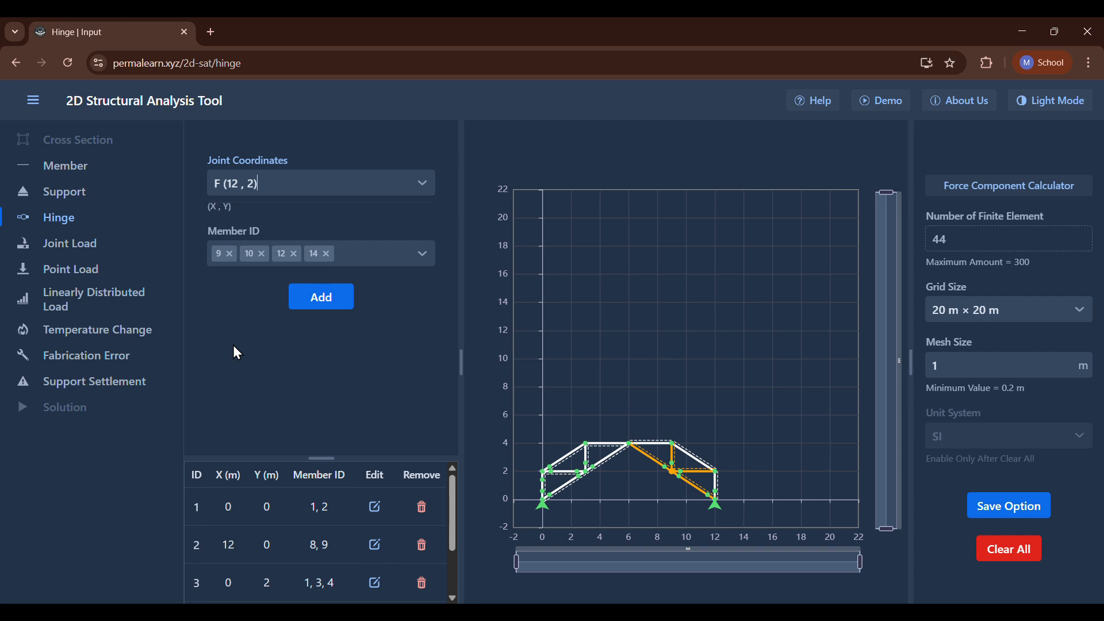
Add hinges at joint G (3, 4) for members 3, 5 and 6 and at joint H (6, 4) for members 6, 7, 13 and 14.
click(293, 184)
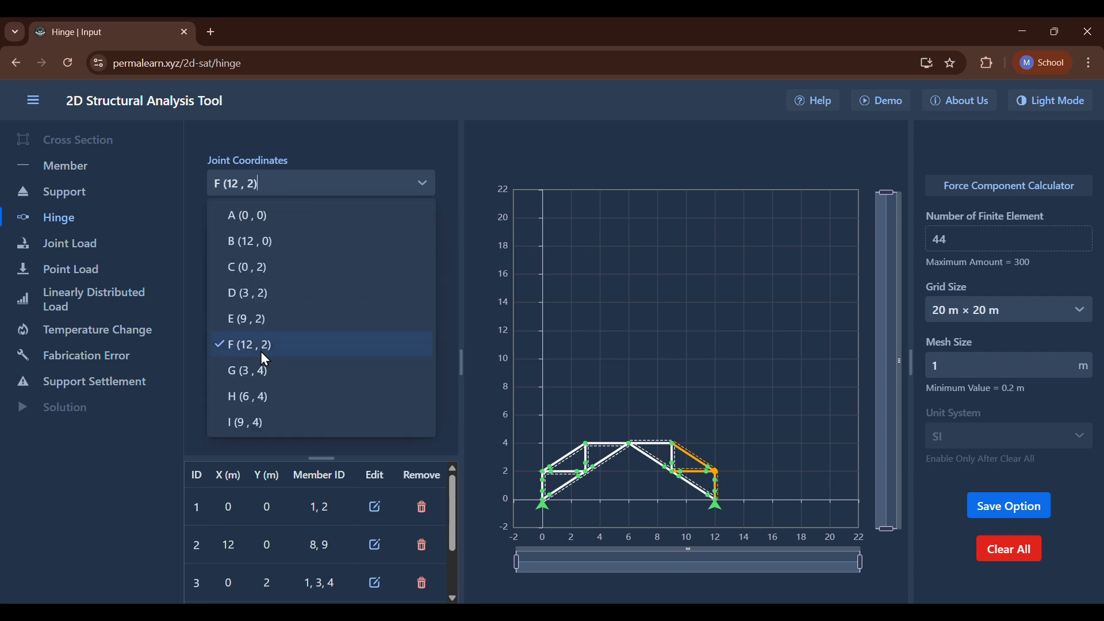
click(258, 363)
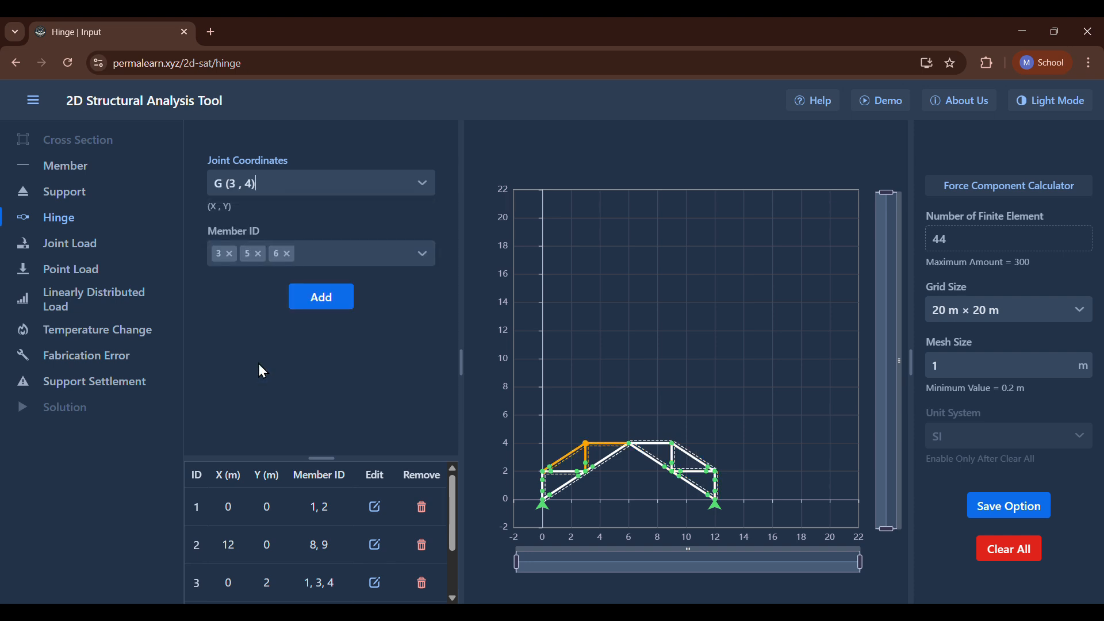
click(291, 183)
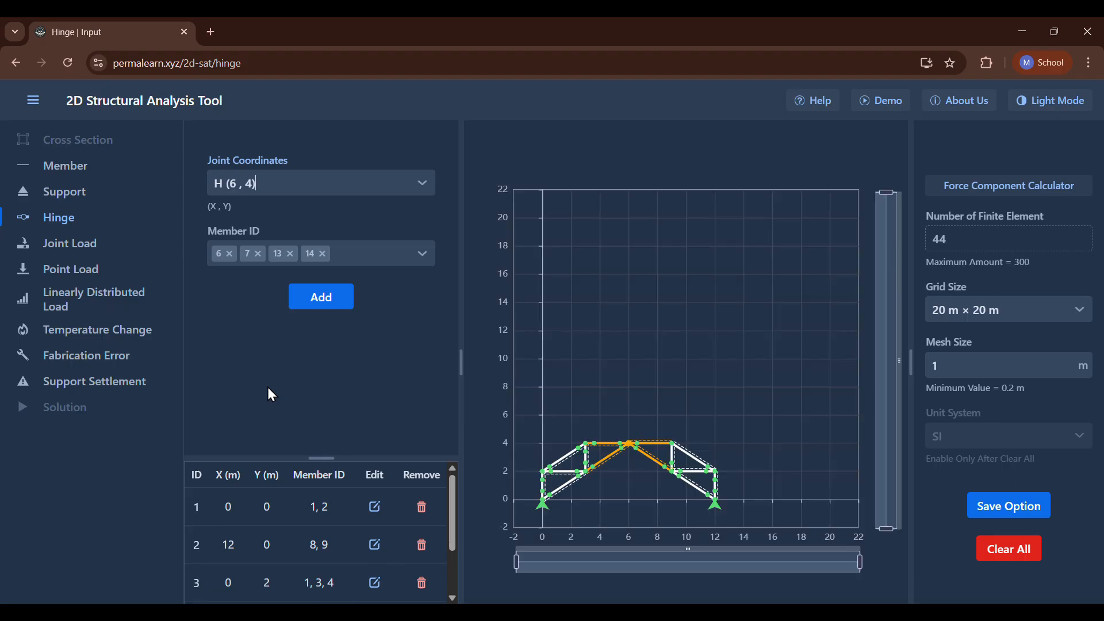
Add a hinge at joint I (9, 4) for members 11, 12 and 13.
click(299, 191)
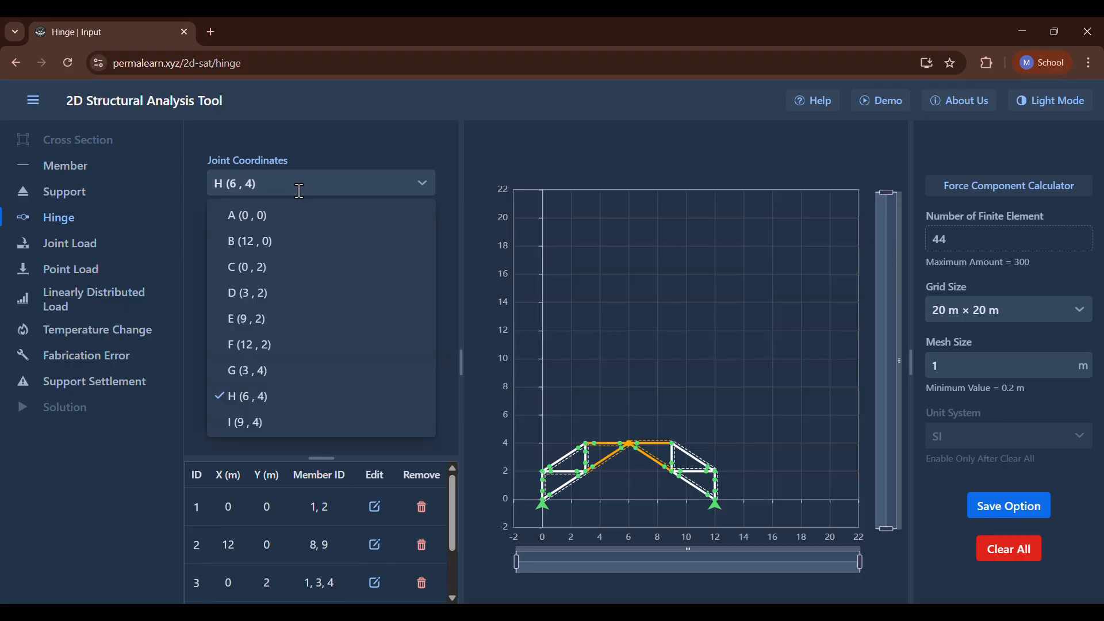
click(255, 416)
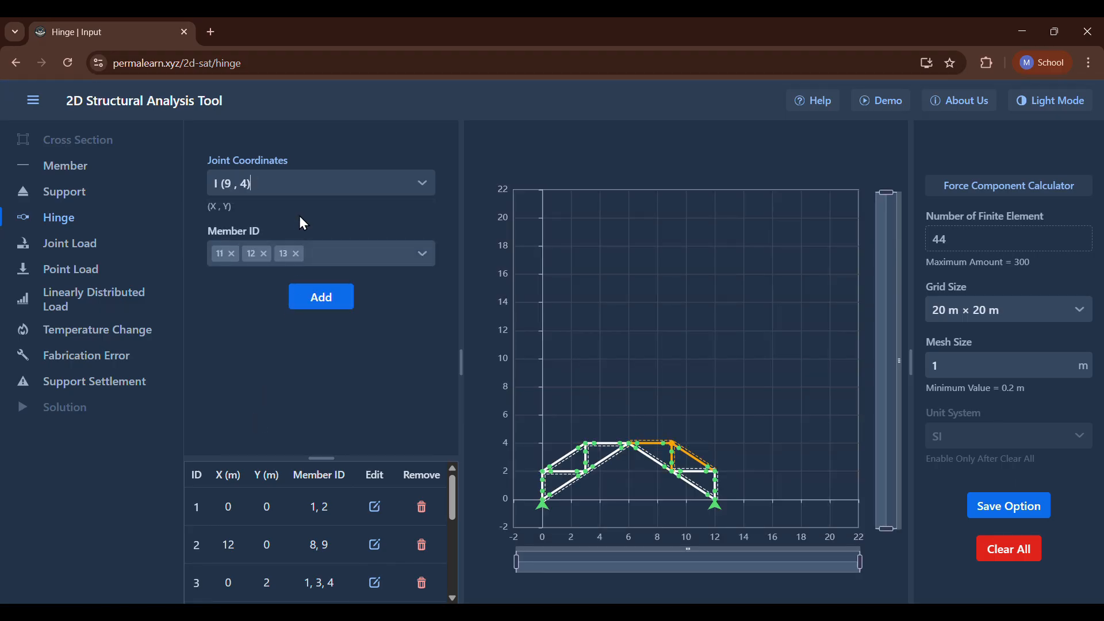
click(301, 189)
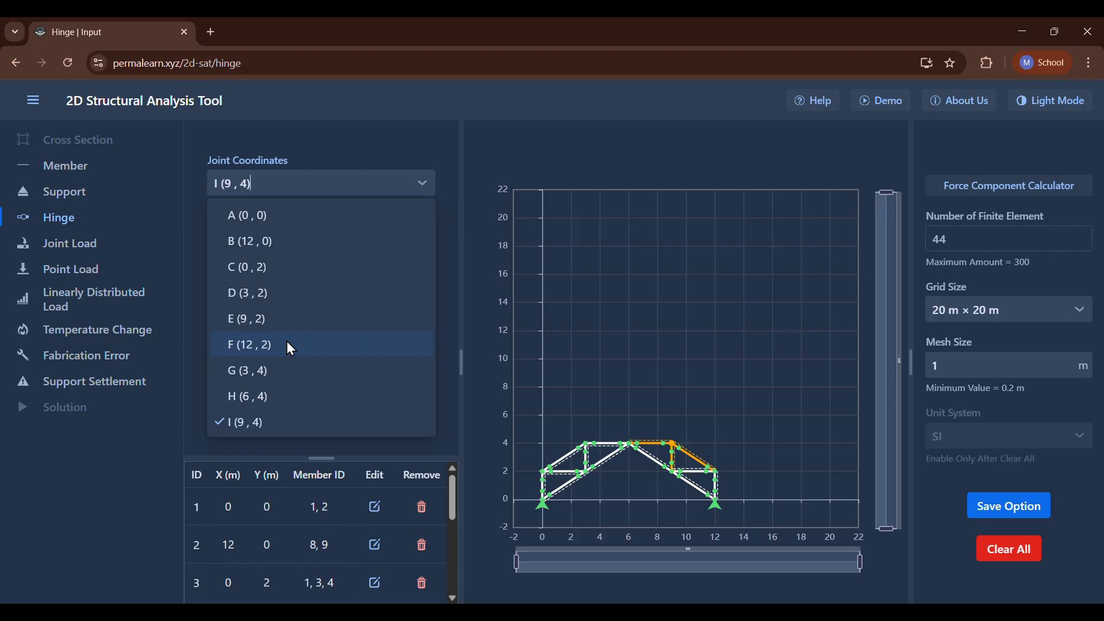
click(418, 182)
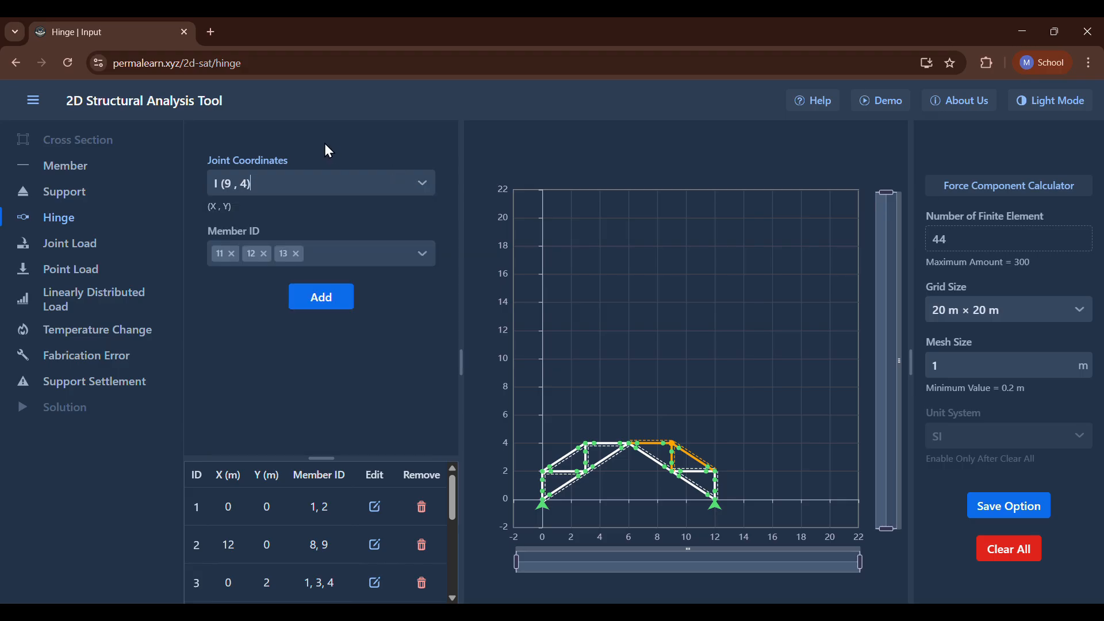
Check the loads in the P3.13 figure and add a joint load with a vertical force of -12 kN at joint G (3, 4).
click(35, 244)
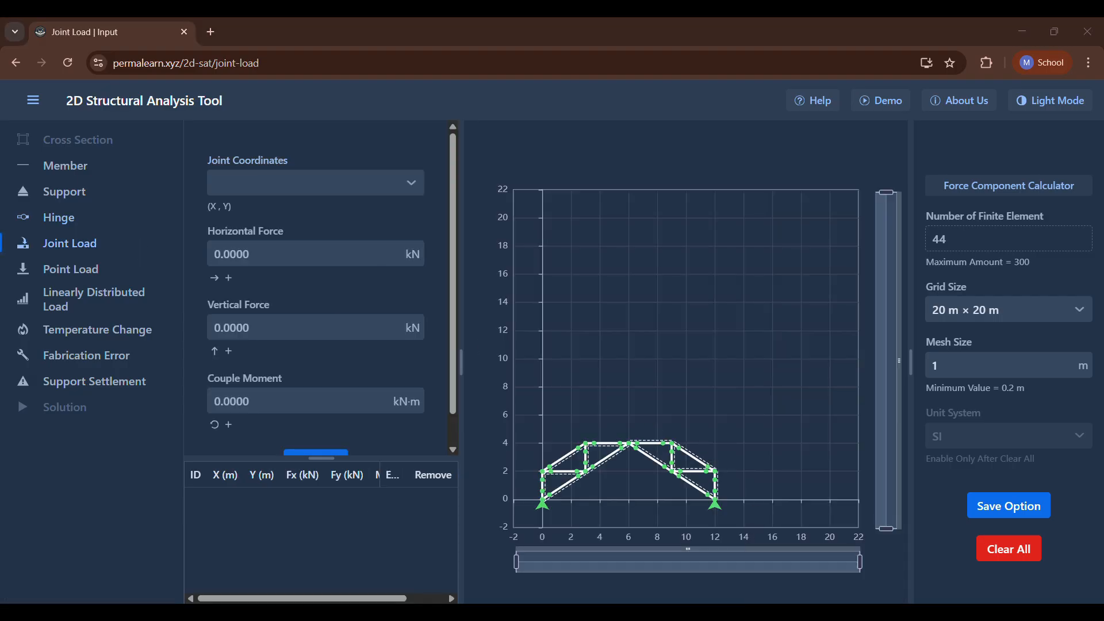
click(796, 617)
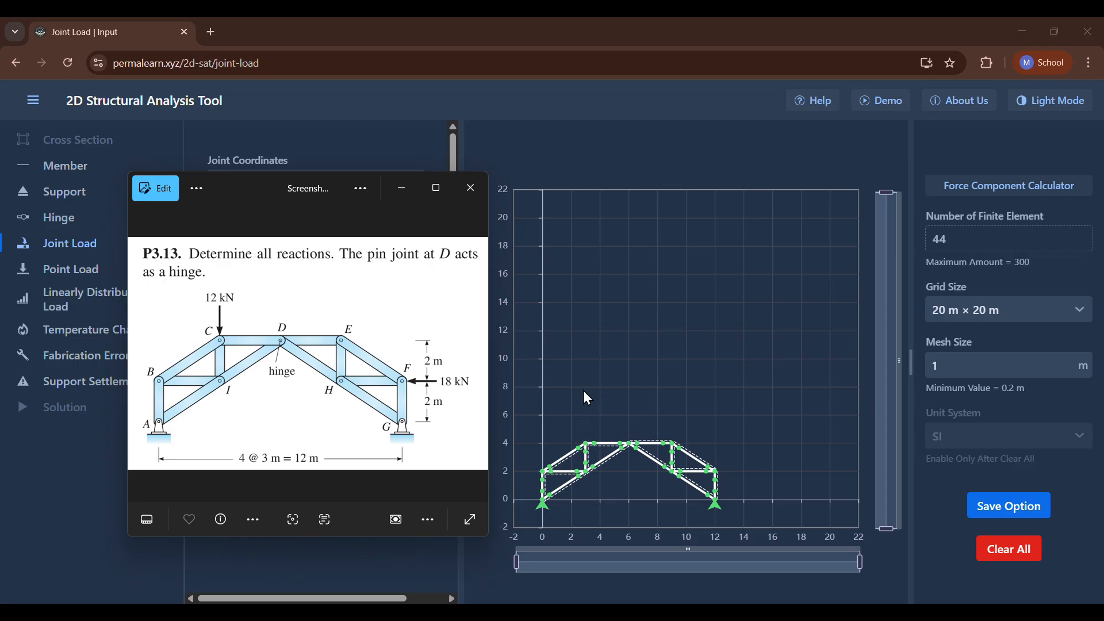
click(799, 595)
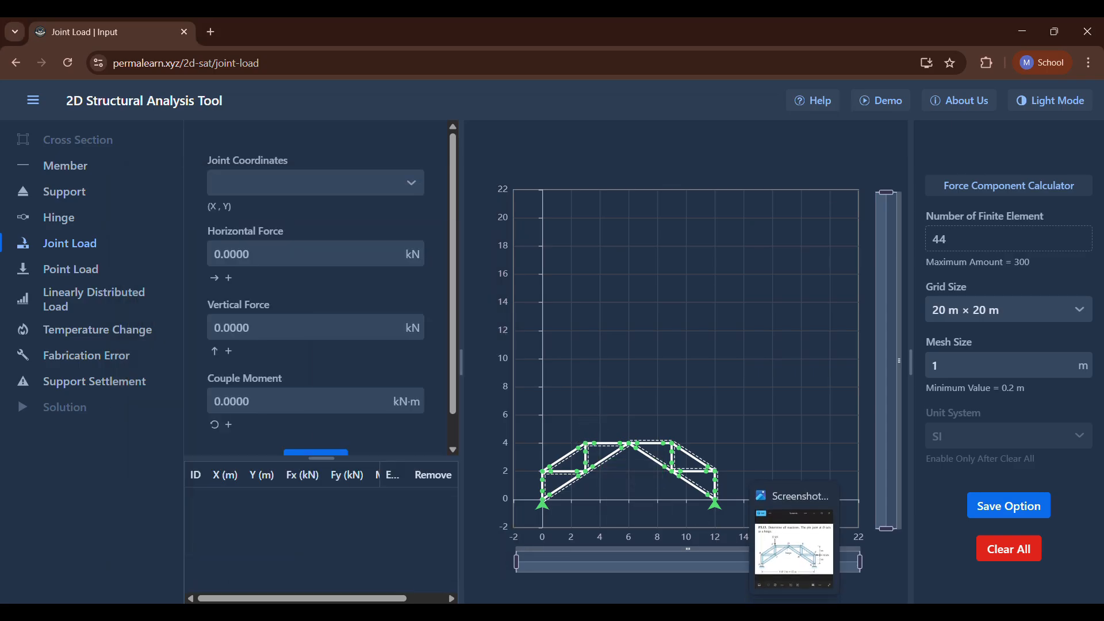
click(245, 172)
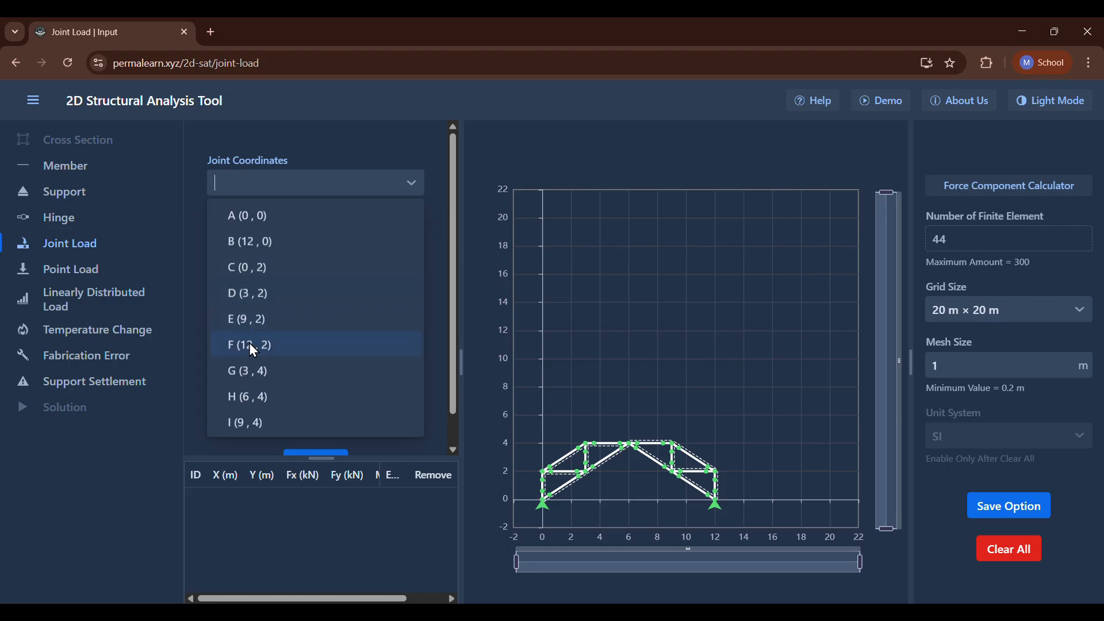
click(252, 369)
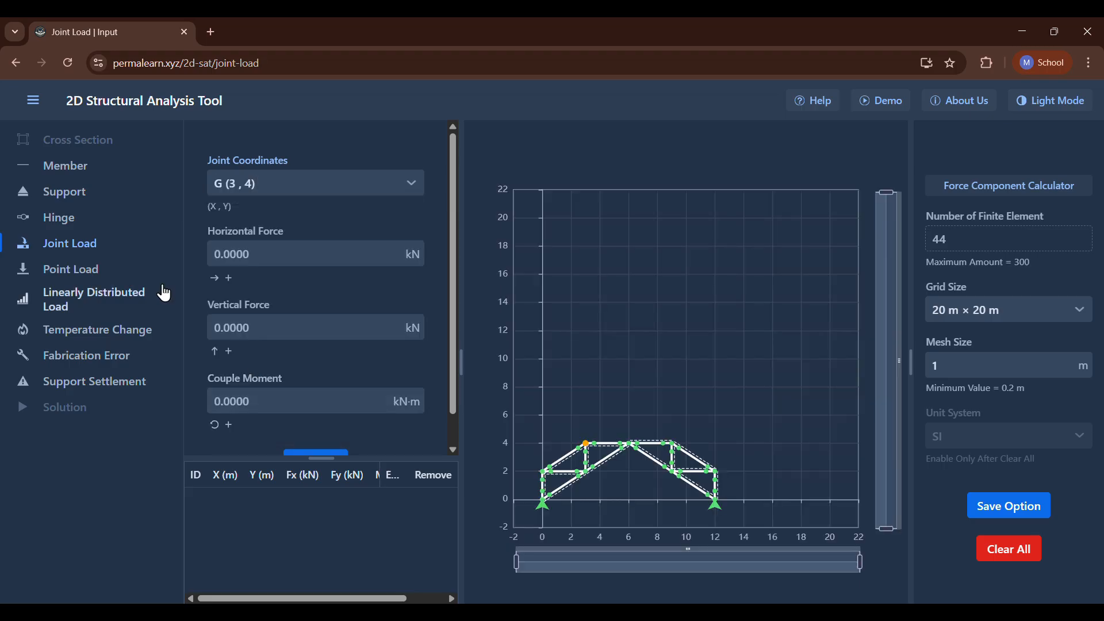
click(248, 325)
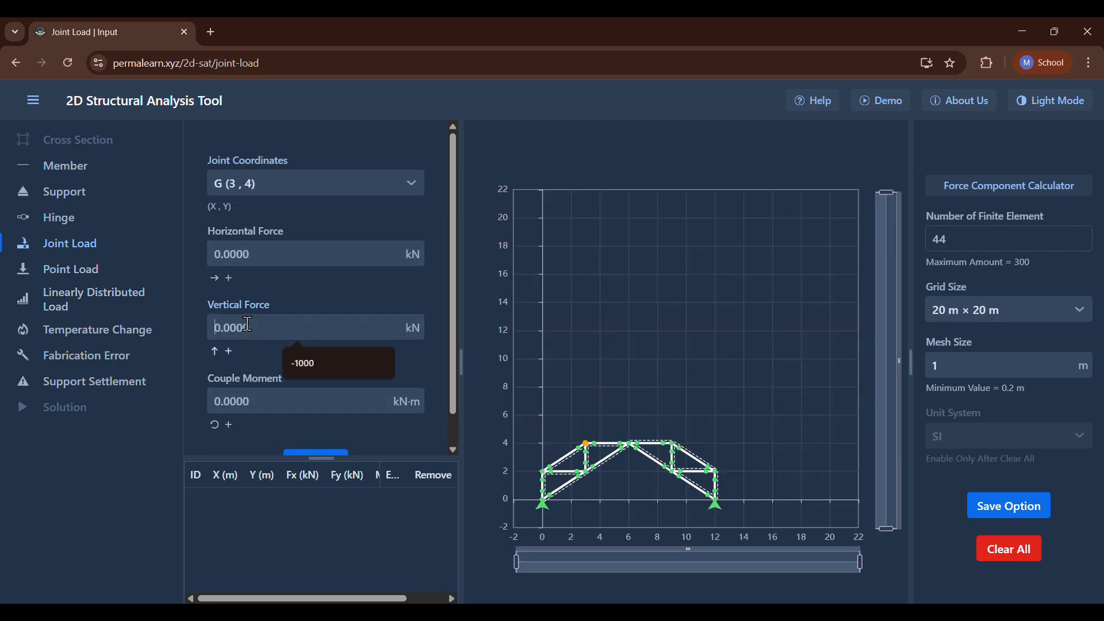
text(-12)
scroll(233, 312, down, 1)
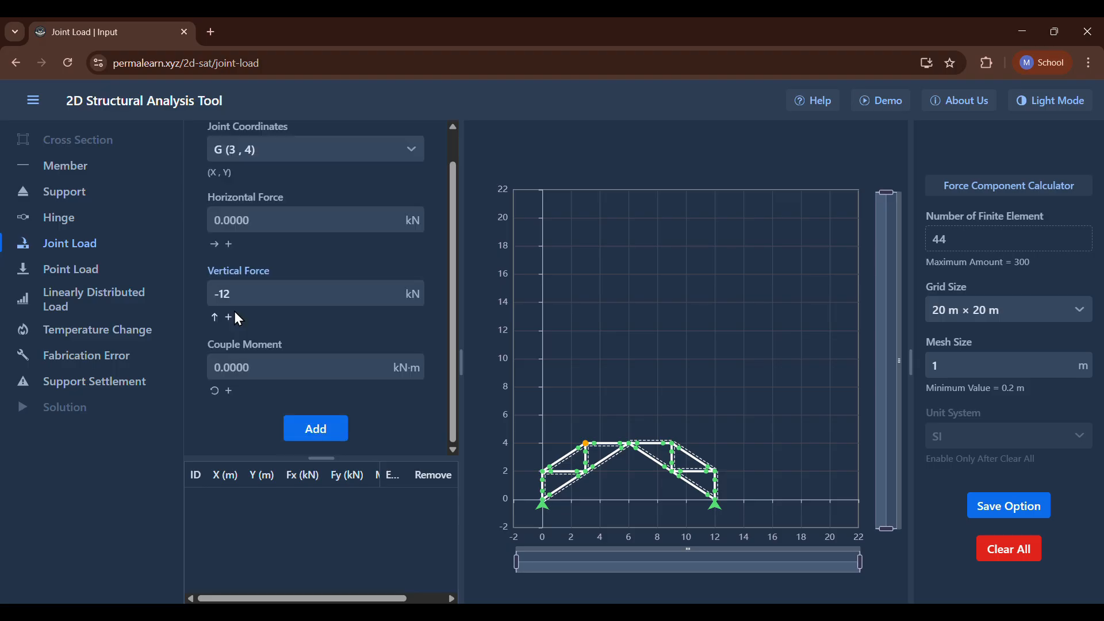
click(311, 426)
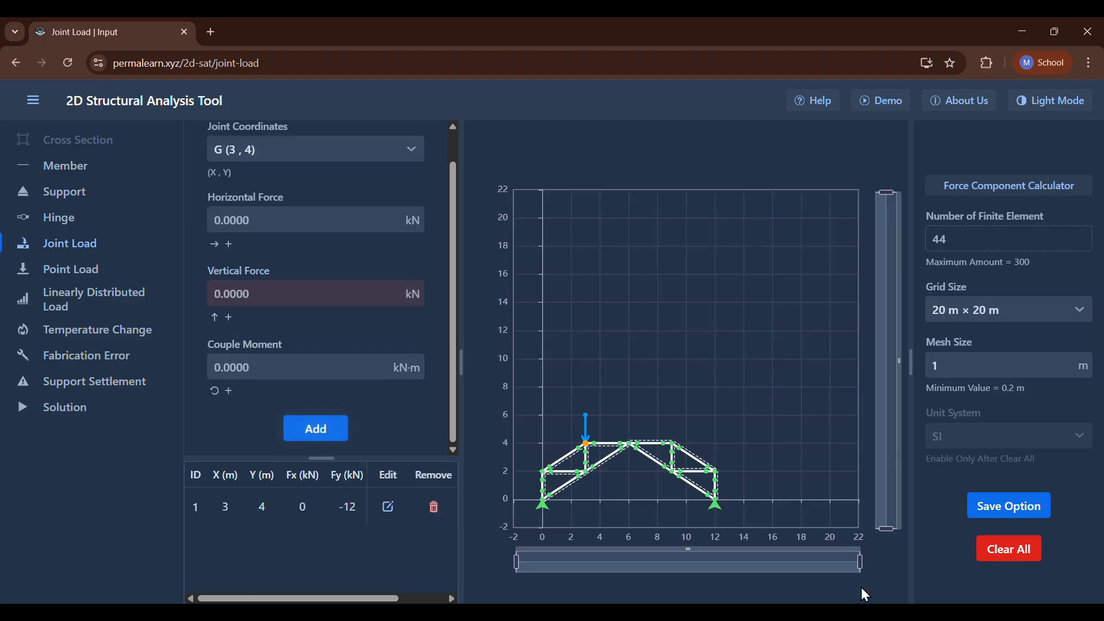
Recheck the problem figure's loads, start a point load definition and choose member 8 as the loaded member.
click(795, 612)
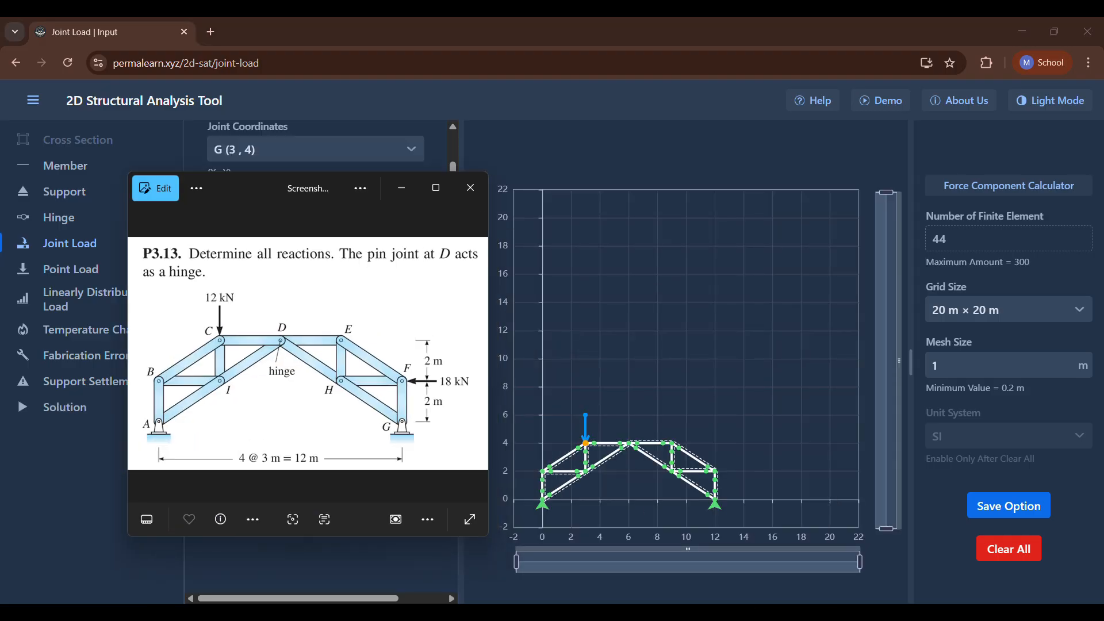
click(406, 193)
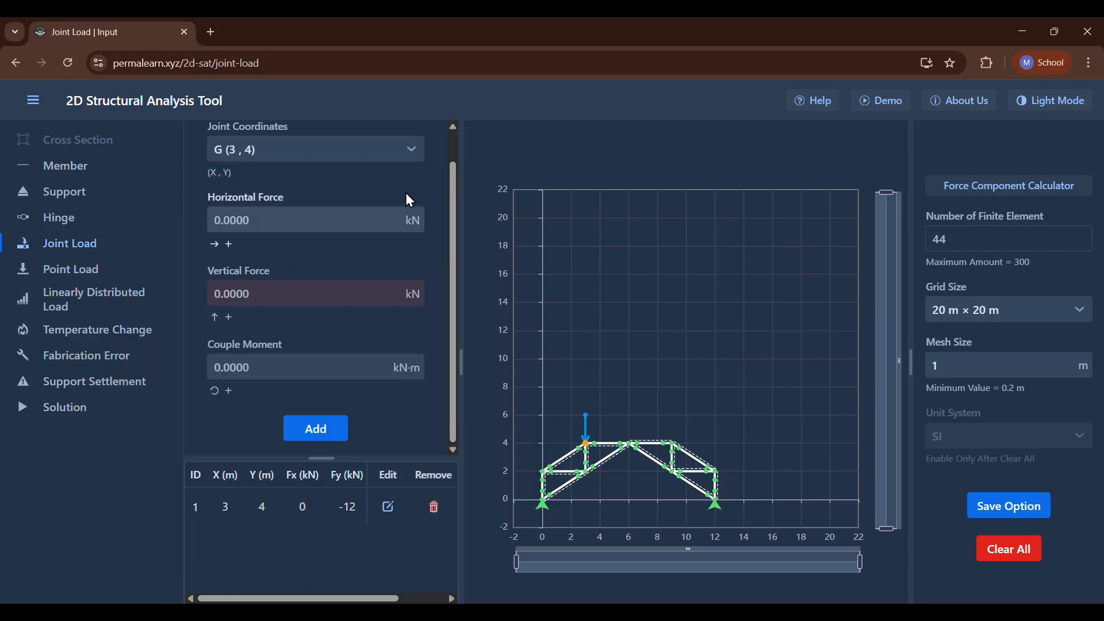
click(33, 268)
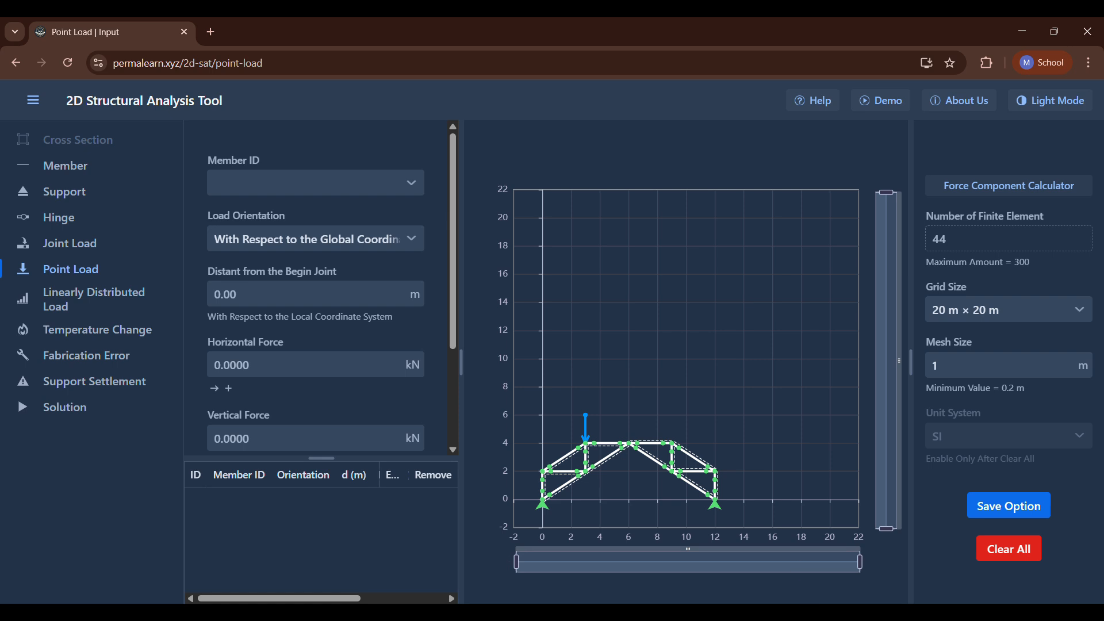
click(748, 619)
click(748, 619)
mouse_move(712, 508)
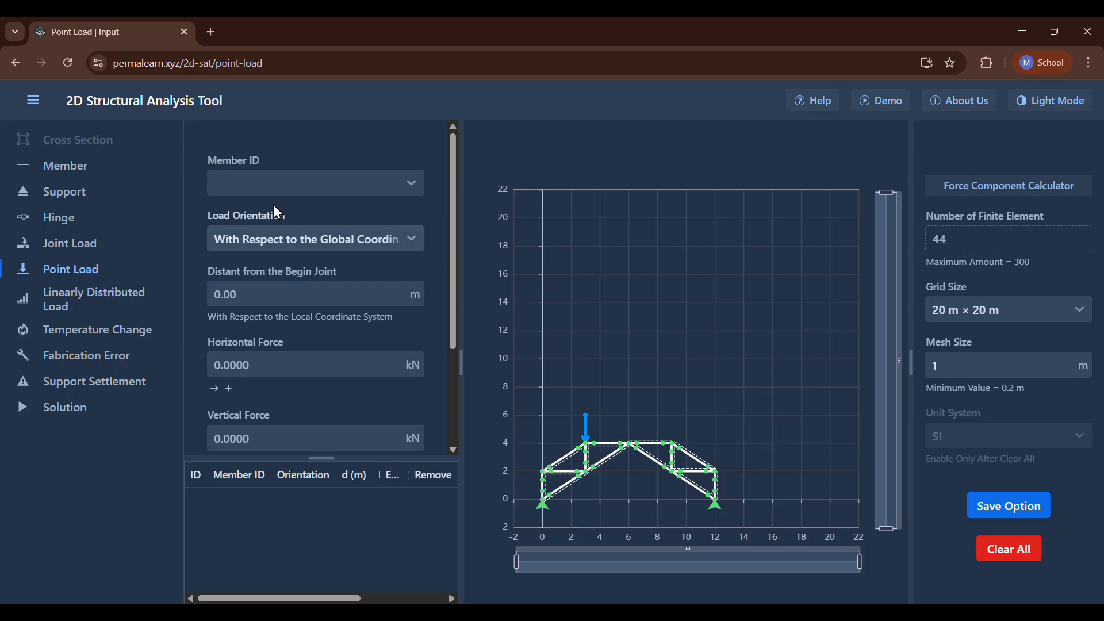
click(300, 183)
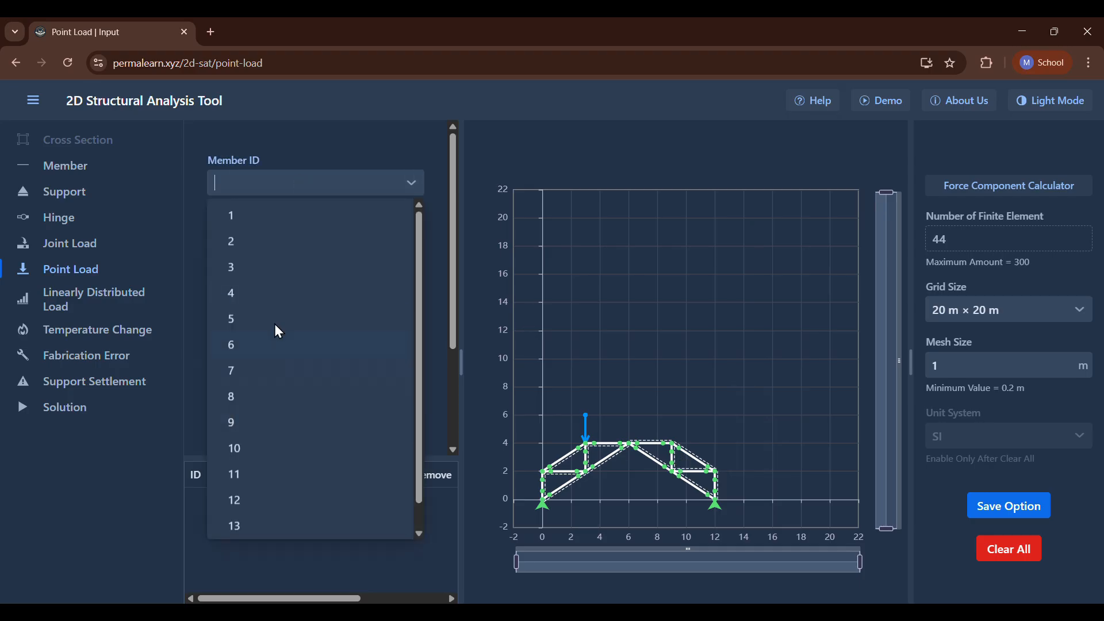
click(259, 342)
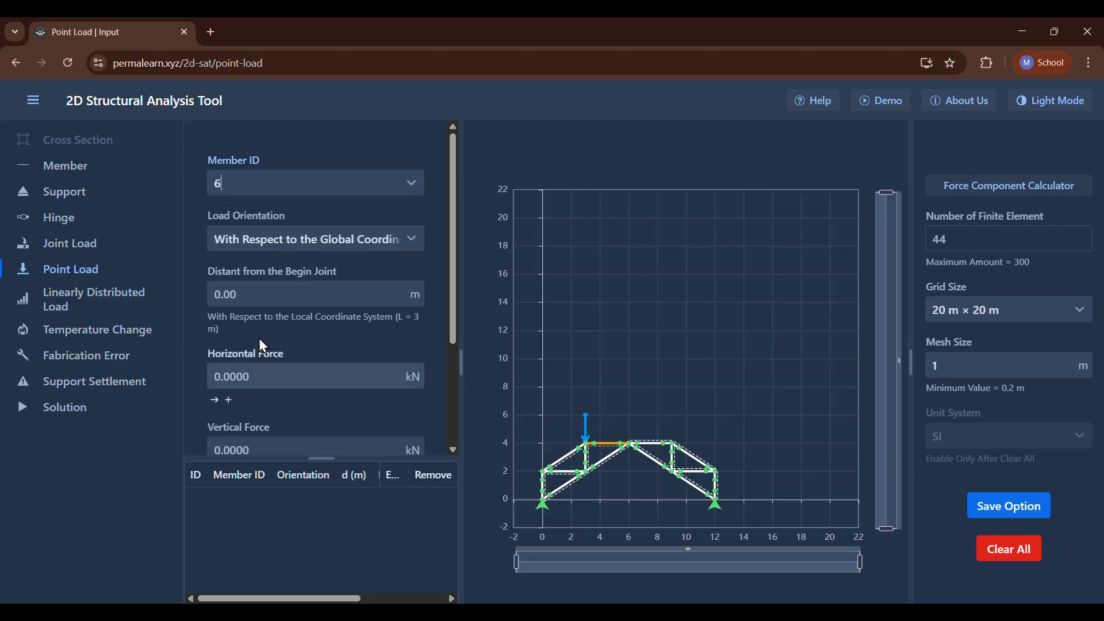
click(269, 174)
click(240, 365)
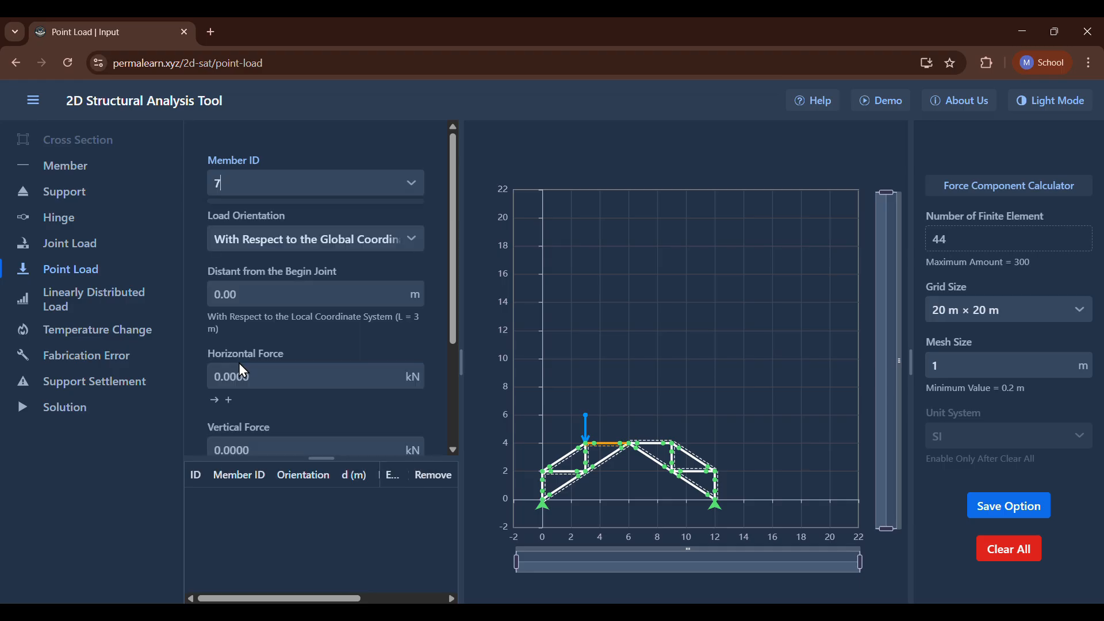
click(281, 185)
click(246, 398)
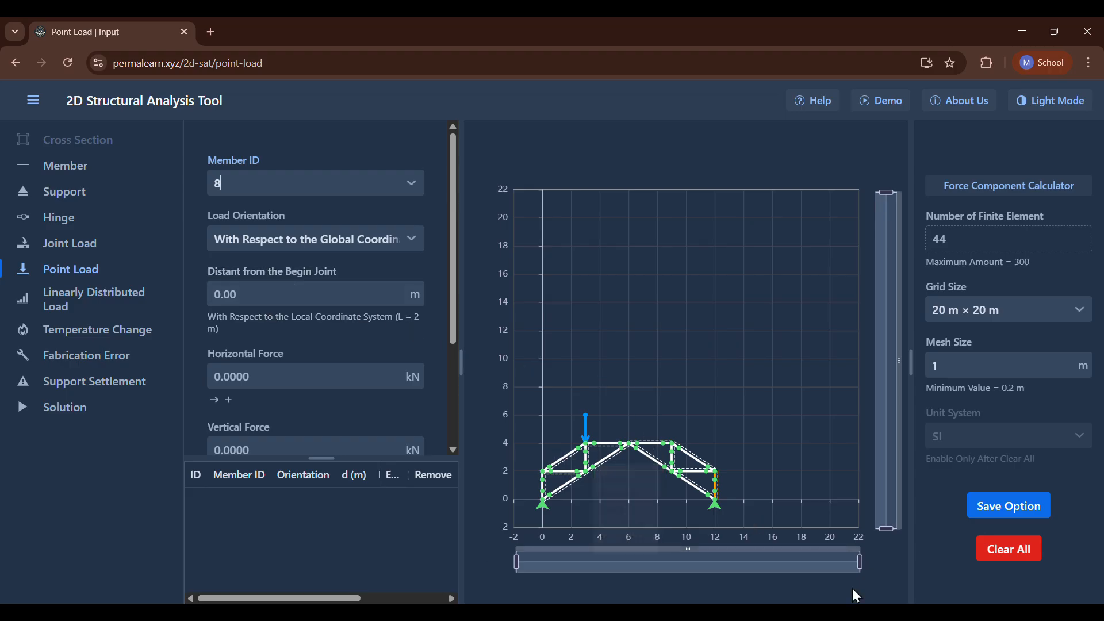
Compare with the problem figure and set the point load's distance from member 8's begin joint to 2 m.
click(795, 616)
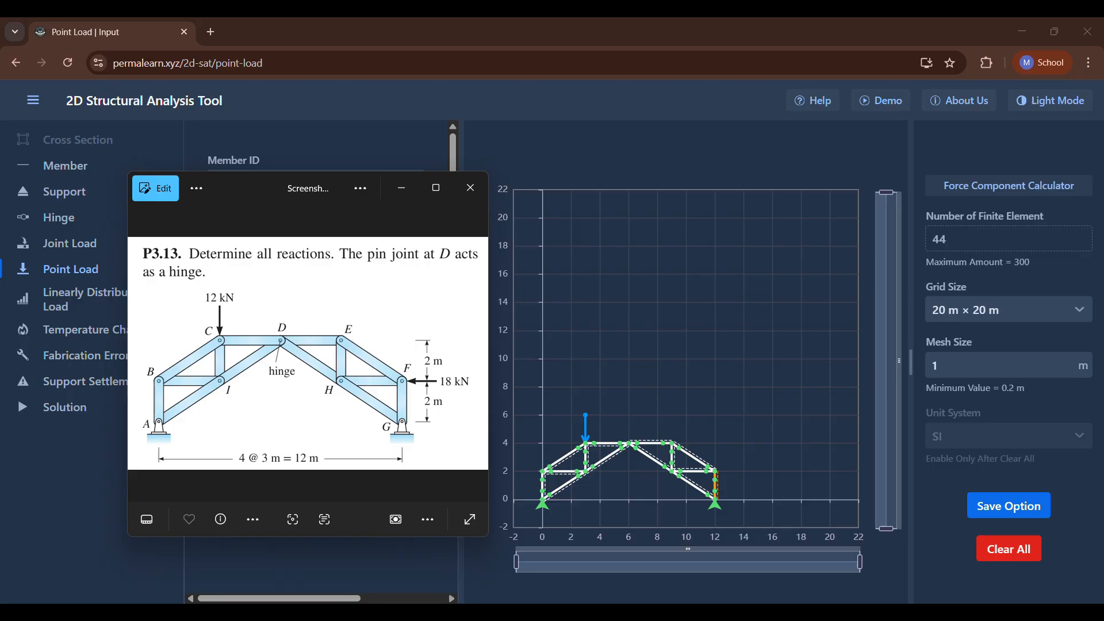
click(795, 616)
click(795, 616)
click(795, 615)
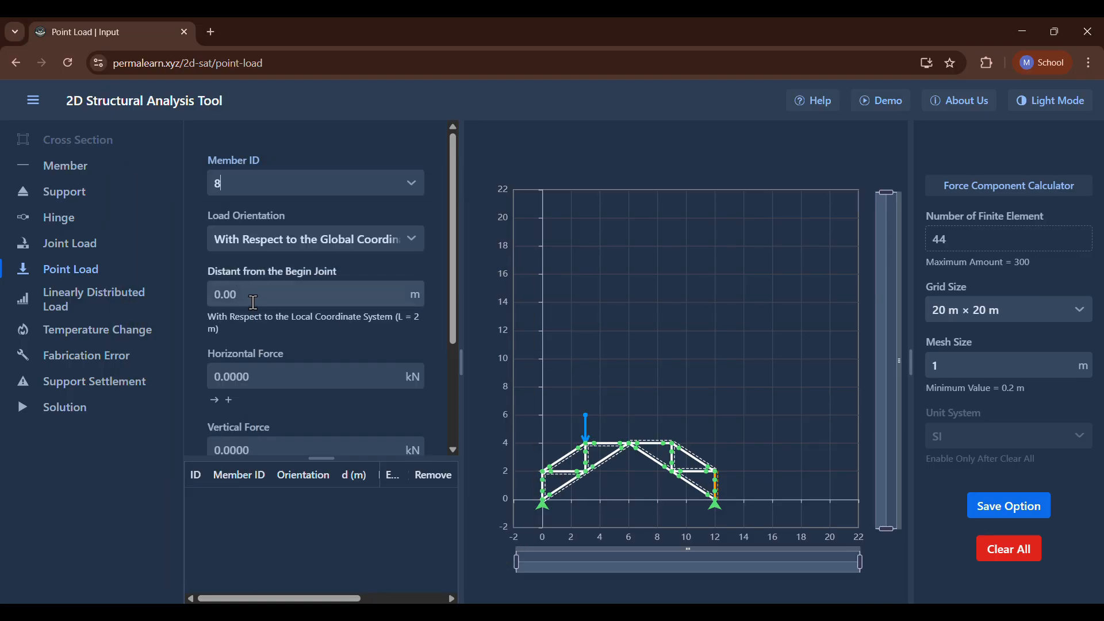
click(253, 302)
text(2)
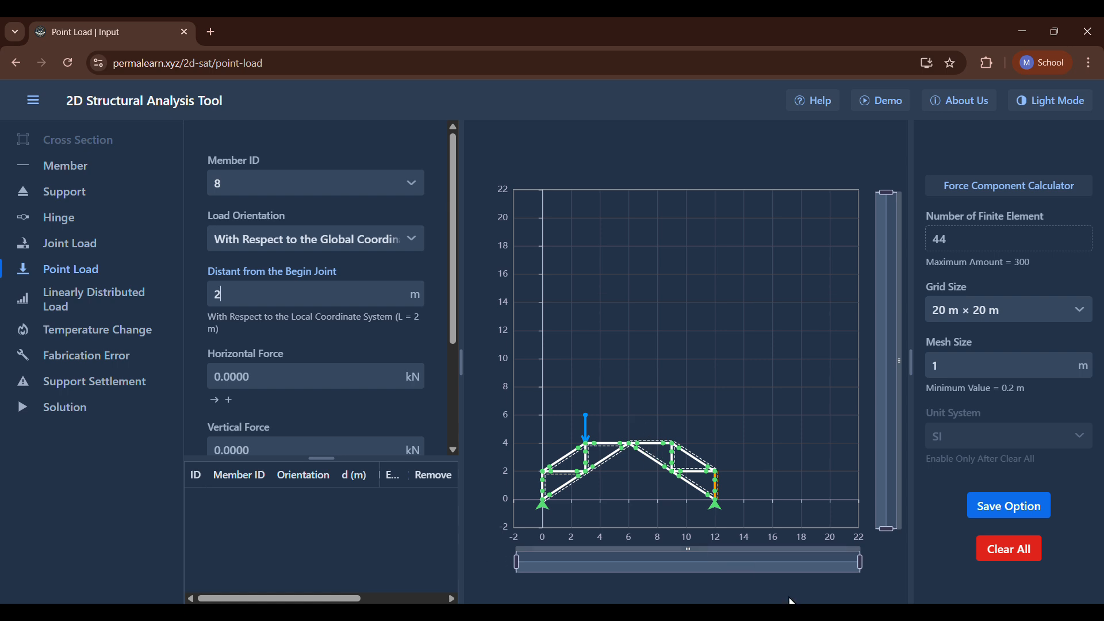
click(795, 616)
click(795, 615)
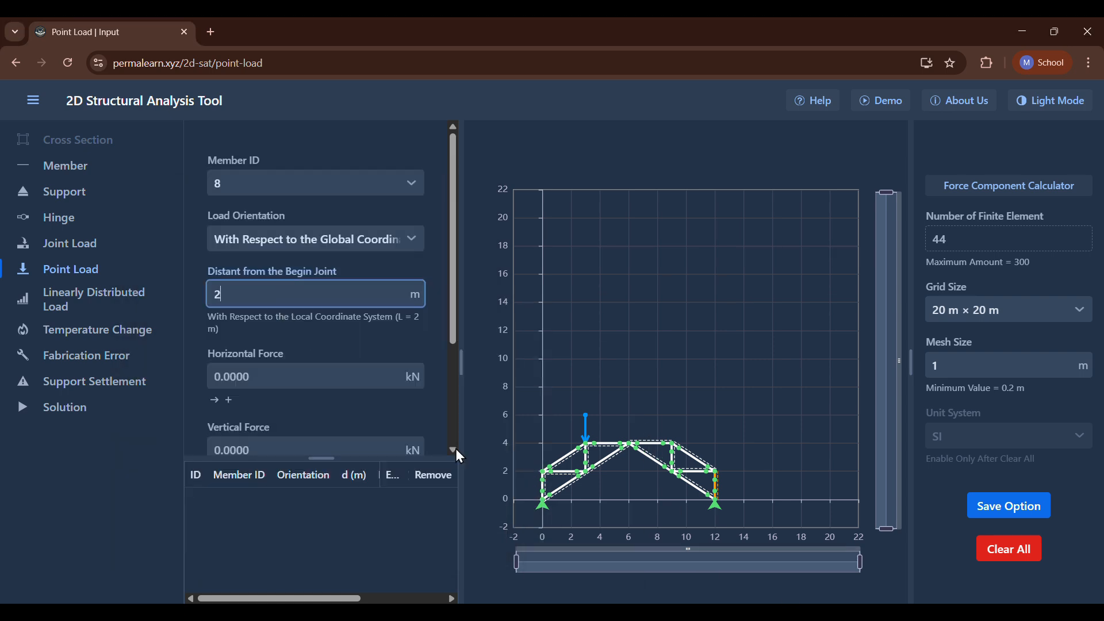
Set the point load's horizontal force to -18 kN and add it to member 8.
scroll(295, 400, down, 3)
click(264, 254)
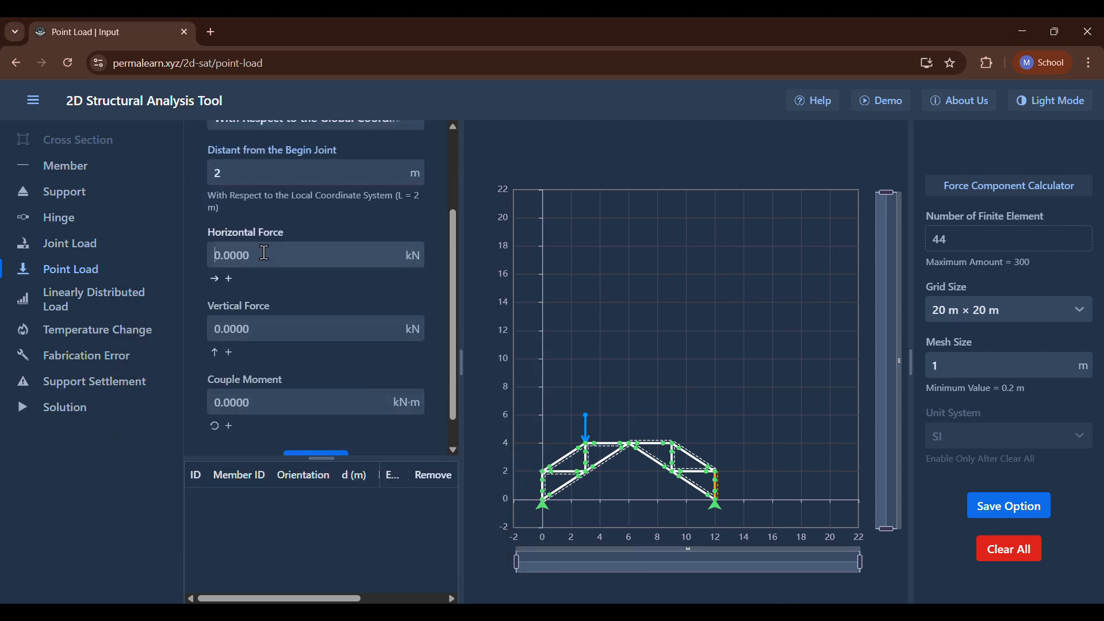
text(-1)
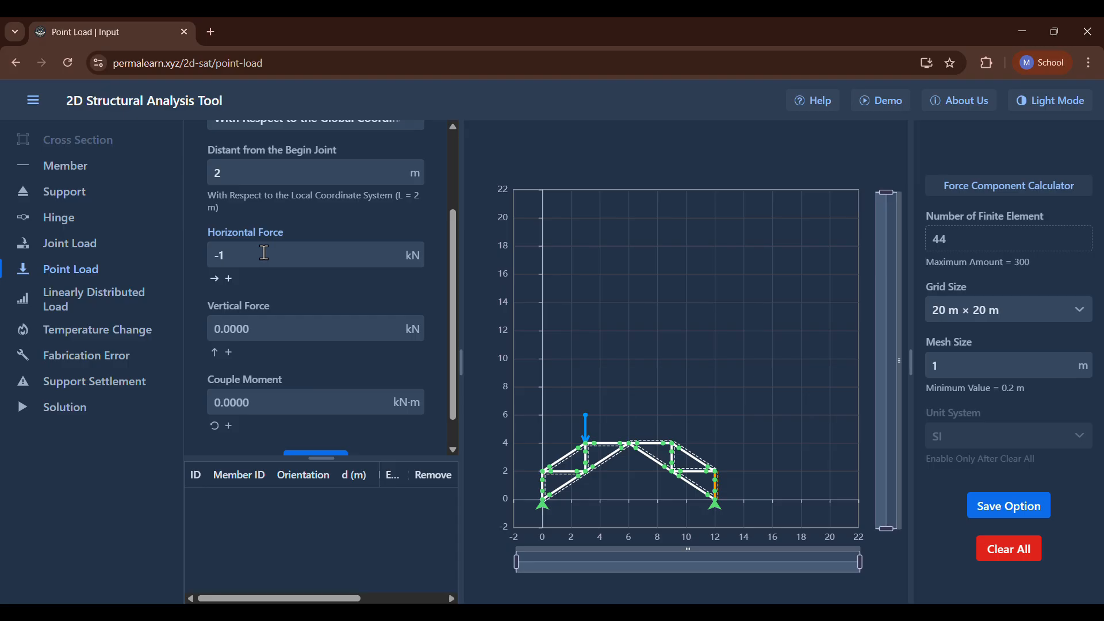
text(8)
scroll(264, 253, down, 1)
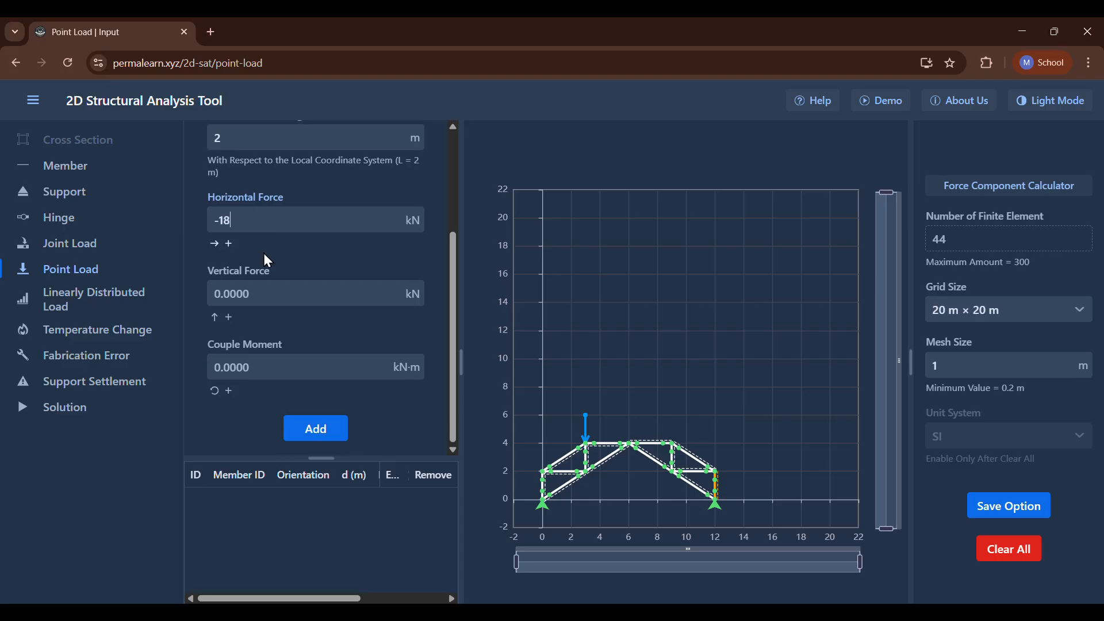
click(320, 431)
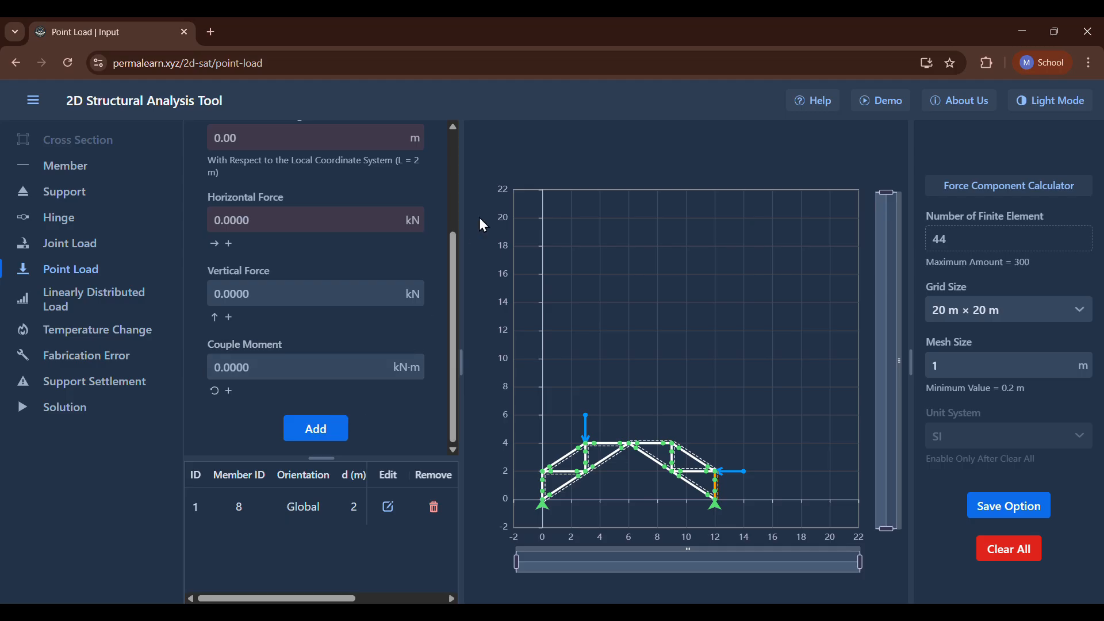
Open the solution view and reread the P3.13 statement for the quantities to determine.
click(76, 418)
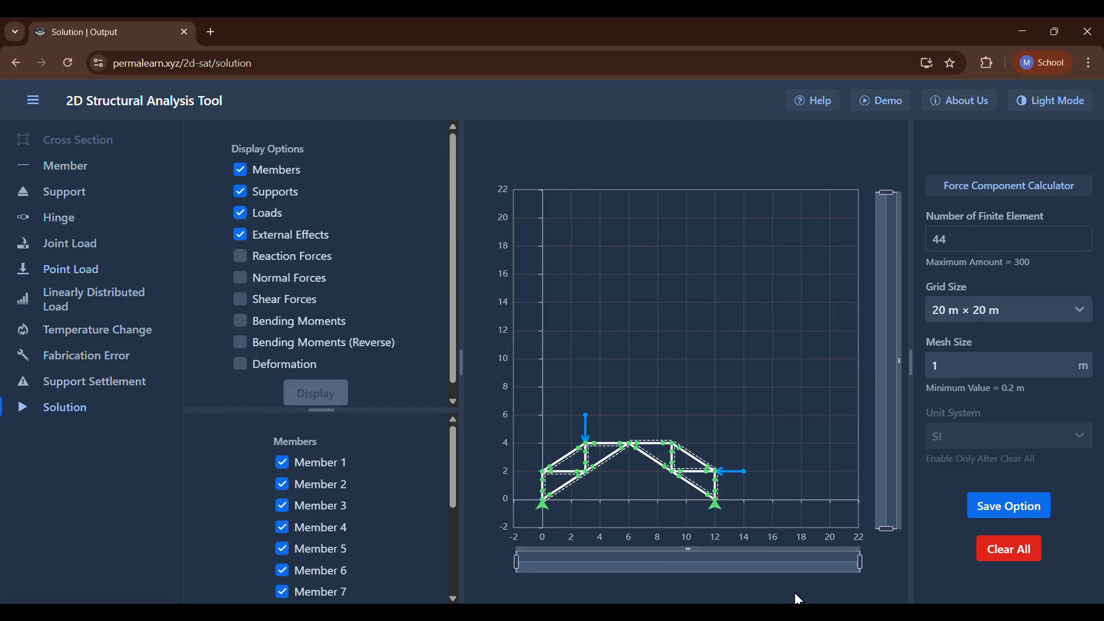
click(684, 613)
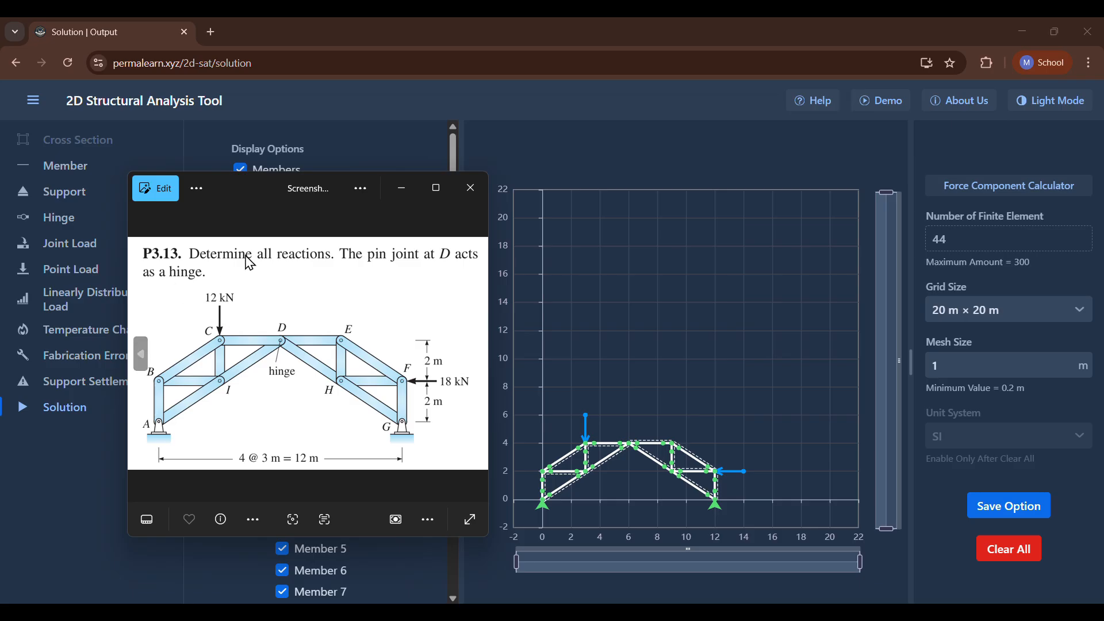
click(401, 189)
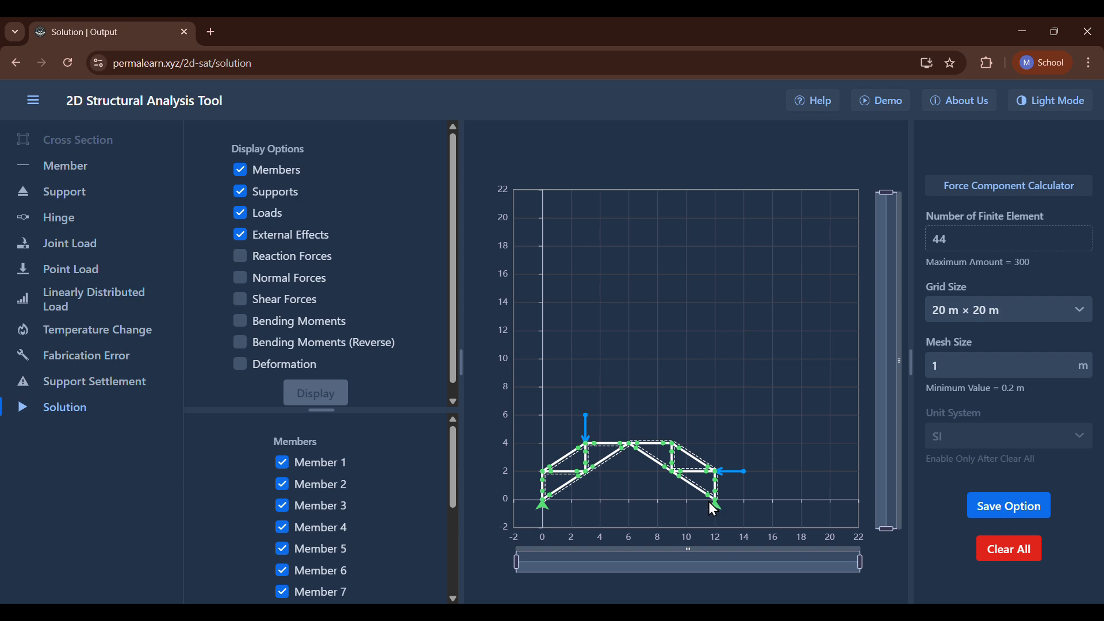
click(776, 612)
click(776, 612)
Hide the members in the model display and show them again.
click(240, 172)
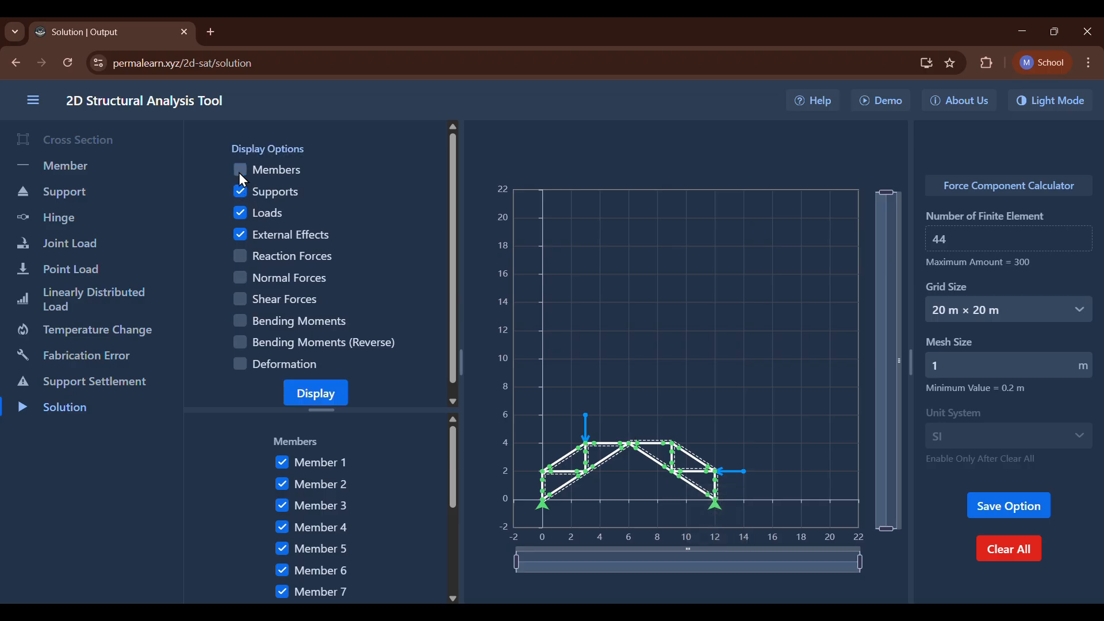
click(303, 392)
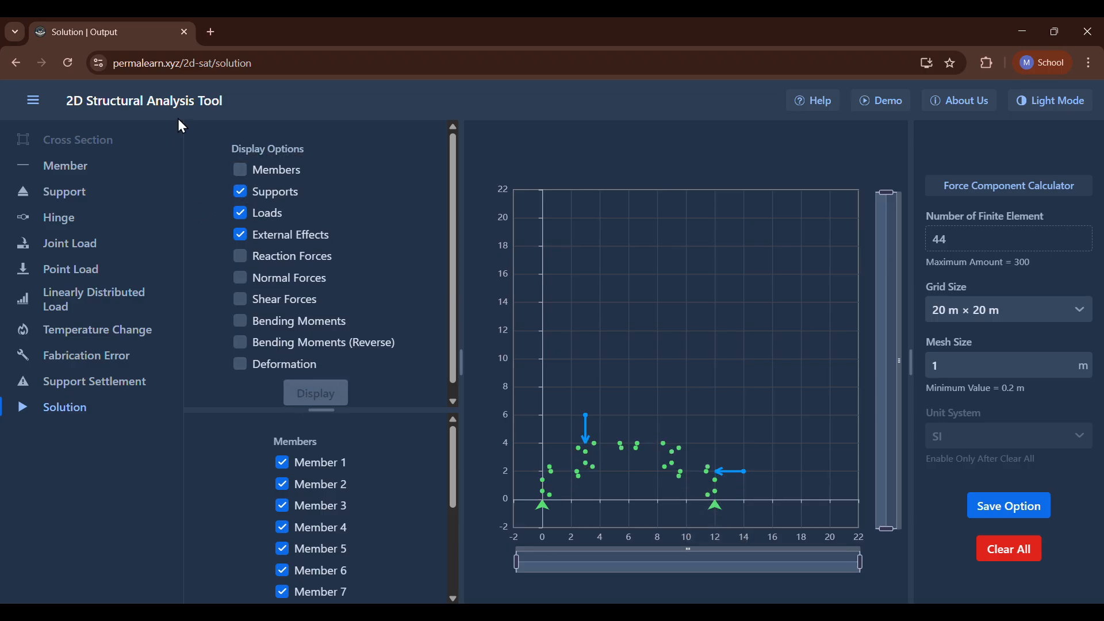
click(238, 169)
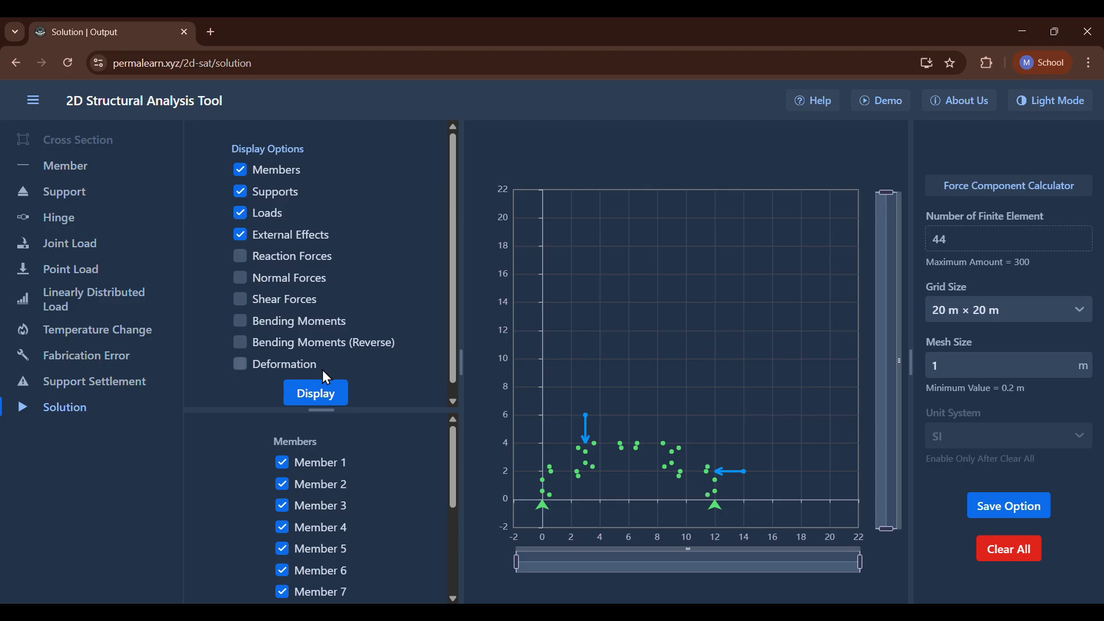
click(320, 389)
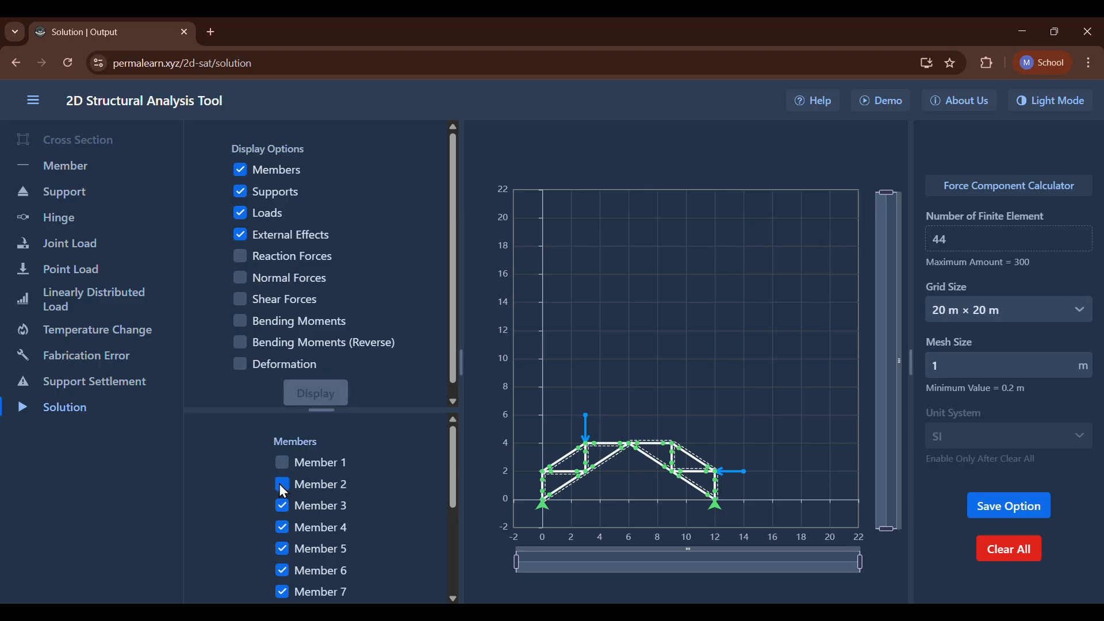
Hide members 1, 2 and 3 in the model display.
scroll(304, 393, down, 1)
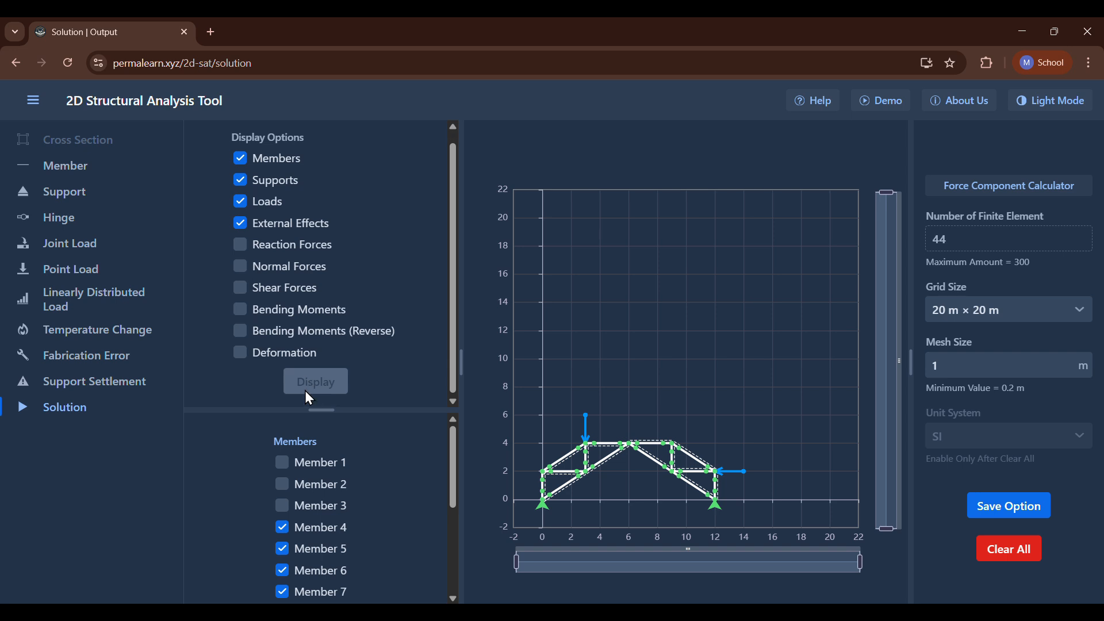
scroll(305, 381, up, 1)
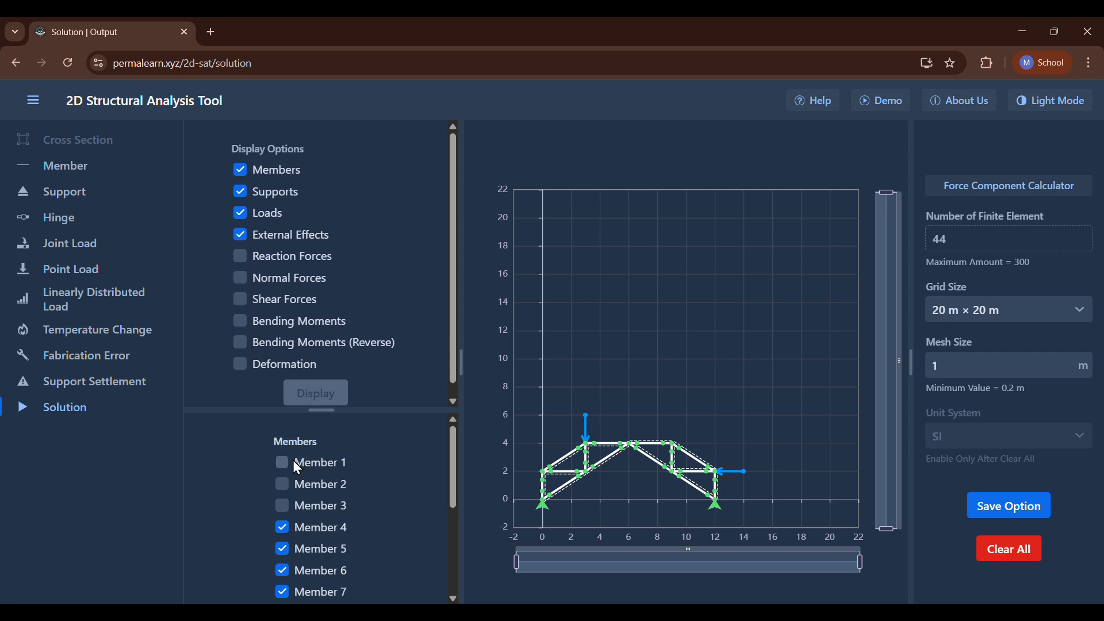
scroll(277, 481, down, 3)
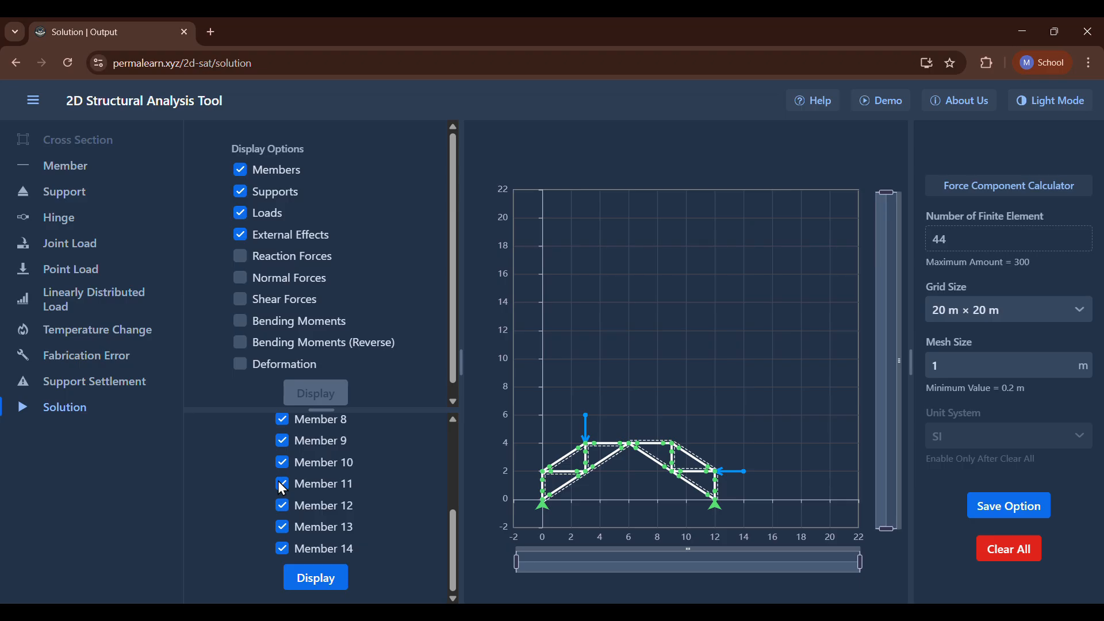
scroll(291, 547, up, 1)
scroll(291, 547, up, 2)
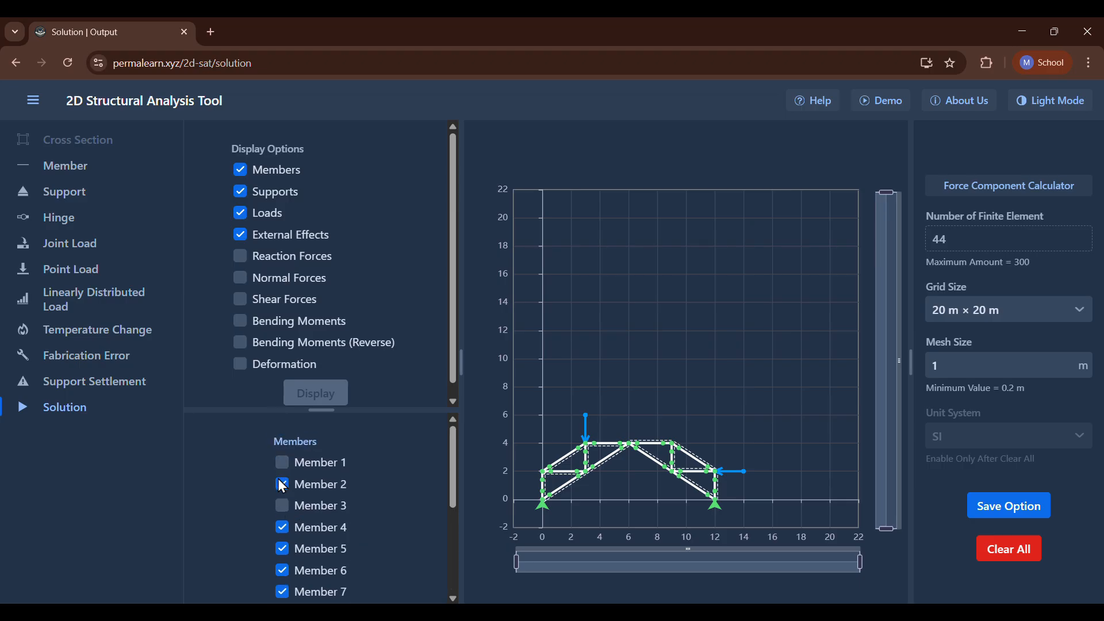
scroll(282, 495, down, 3)
click(316, 579)
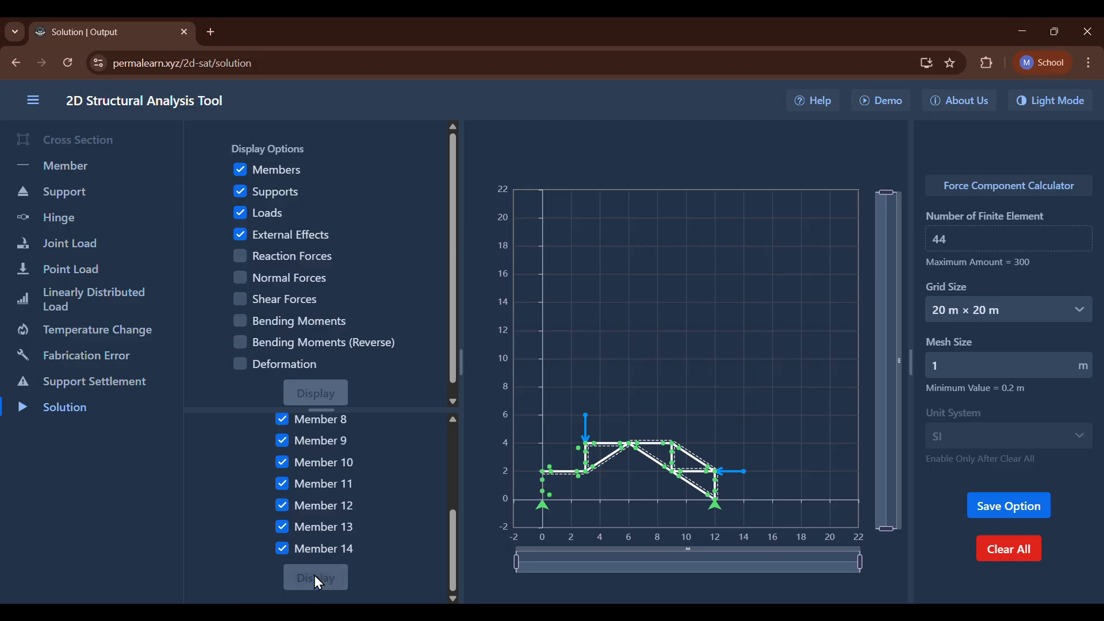
Show members 1, 2 and 3 in the model display again.
scroll(305, 513, up, 3)
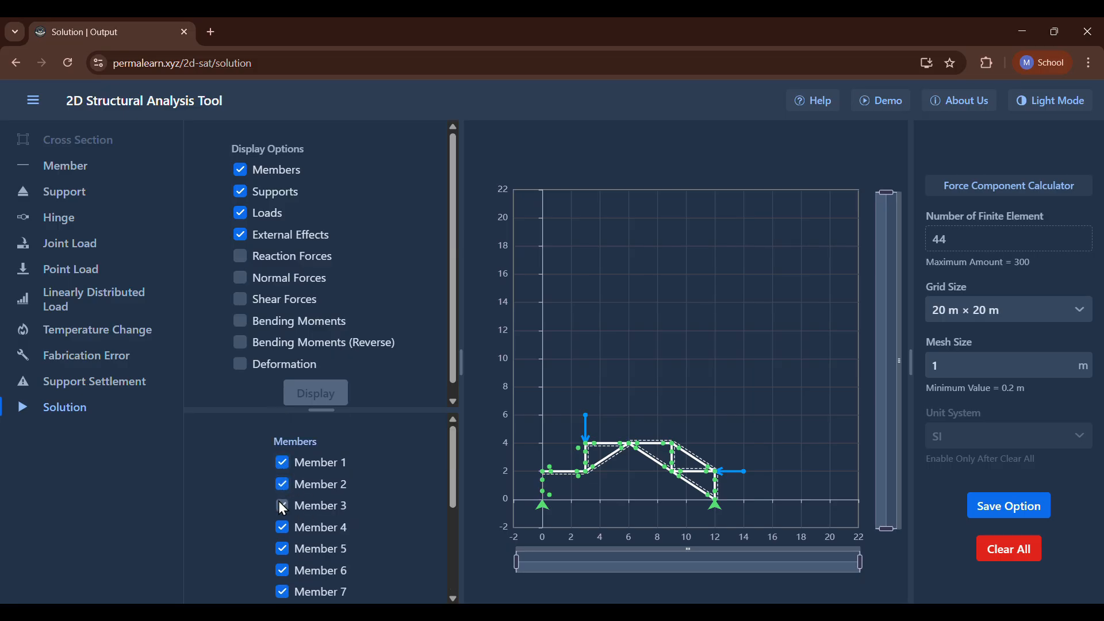
scroll(279, 502, down, 3)
click(326, 582)
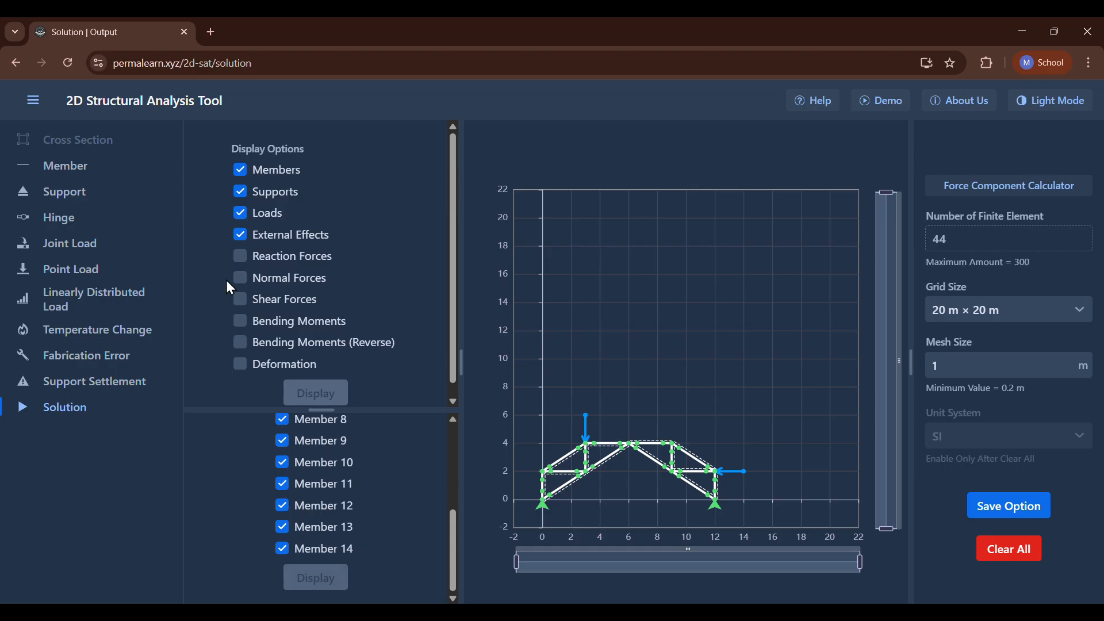
Display the reaction forces and read their values at both supports.
click(238, 260)
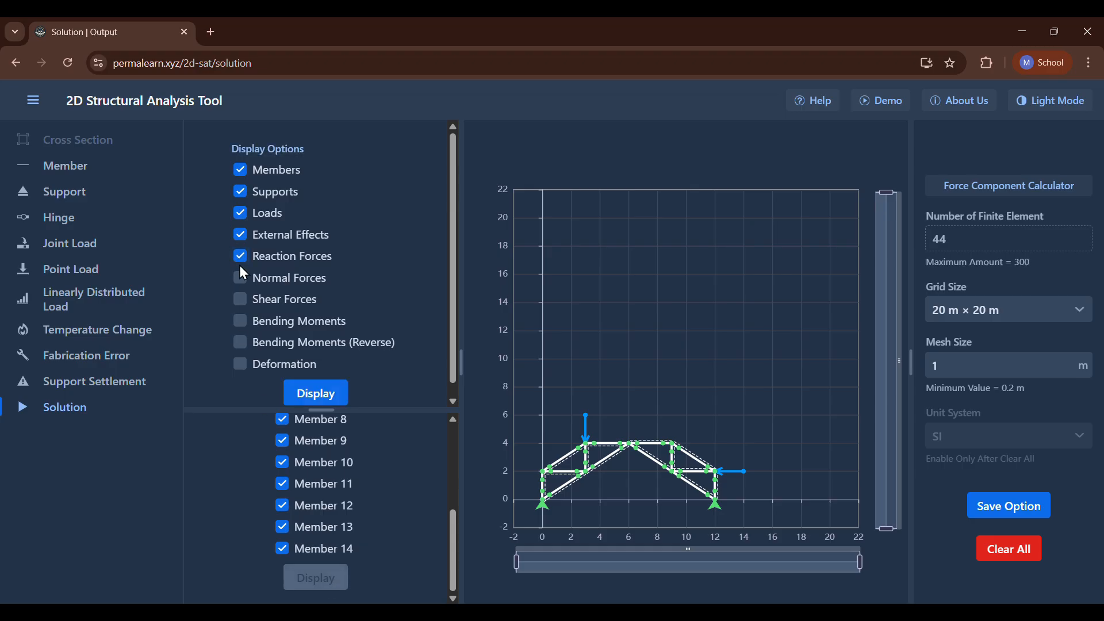
click(329, 391)
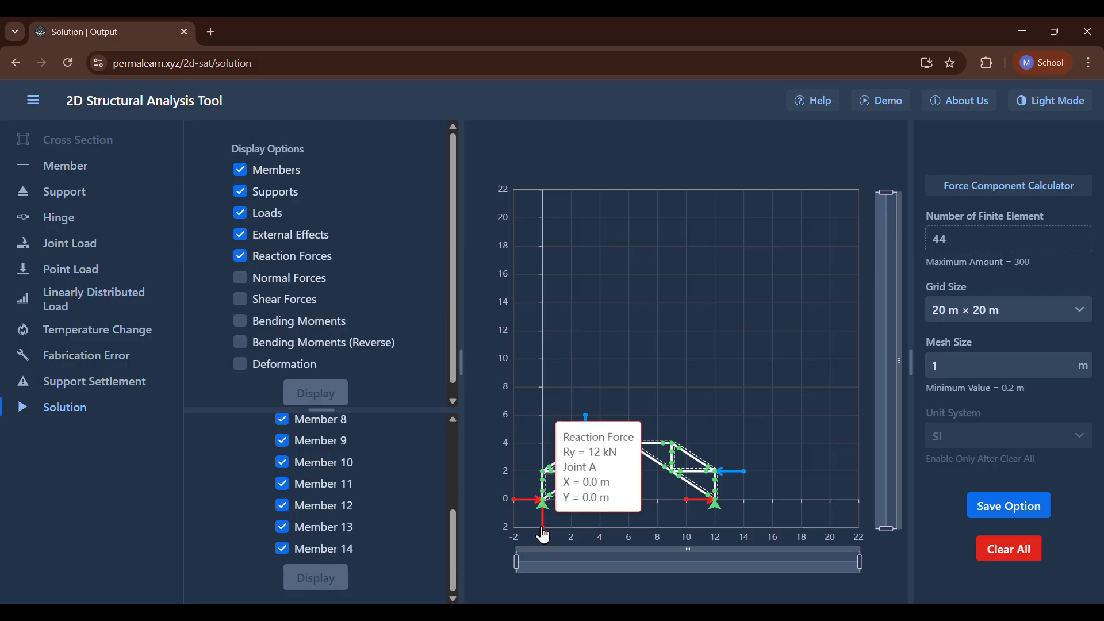
mouse_move(544, 535)
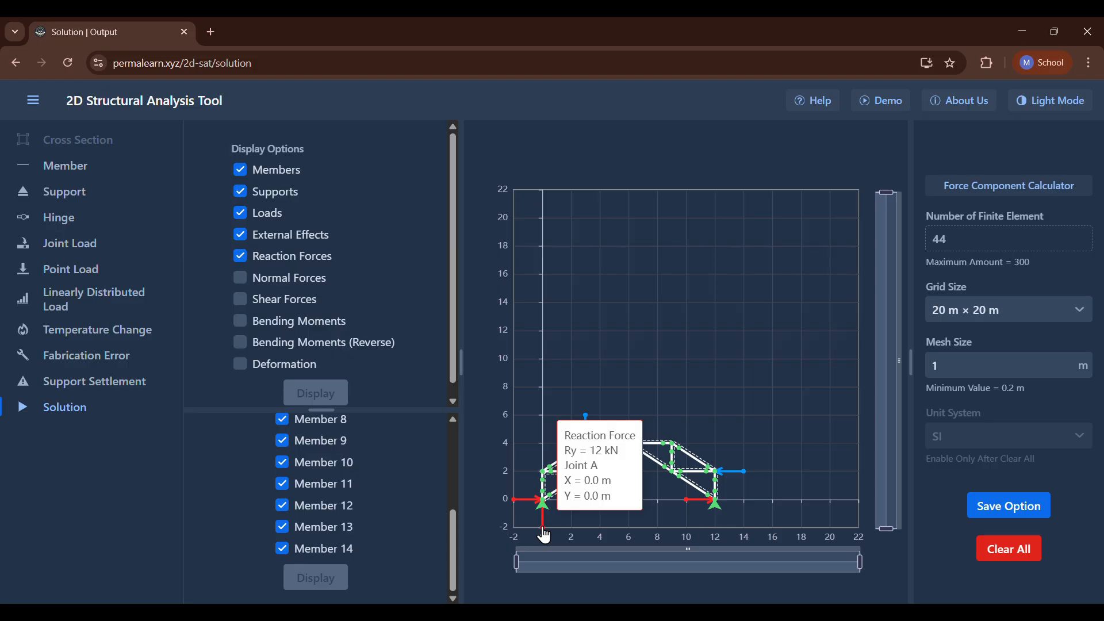
mouse_move(513, 506)
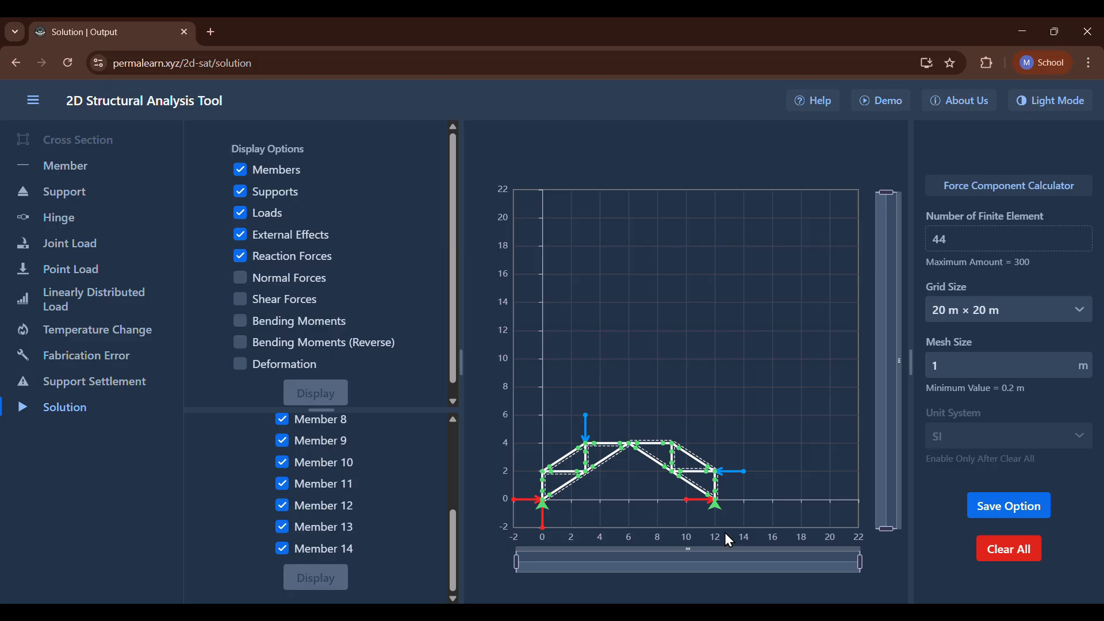
mouse_move(686, 504)
Display the normal force diagram and narrow the plot's horizontal range to the frame's extent.
click(237, 273)
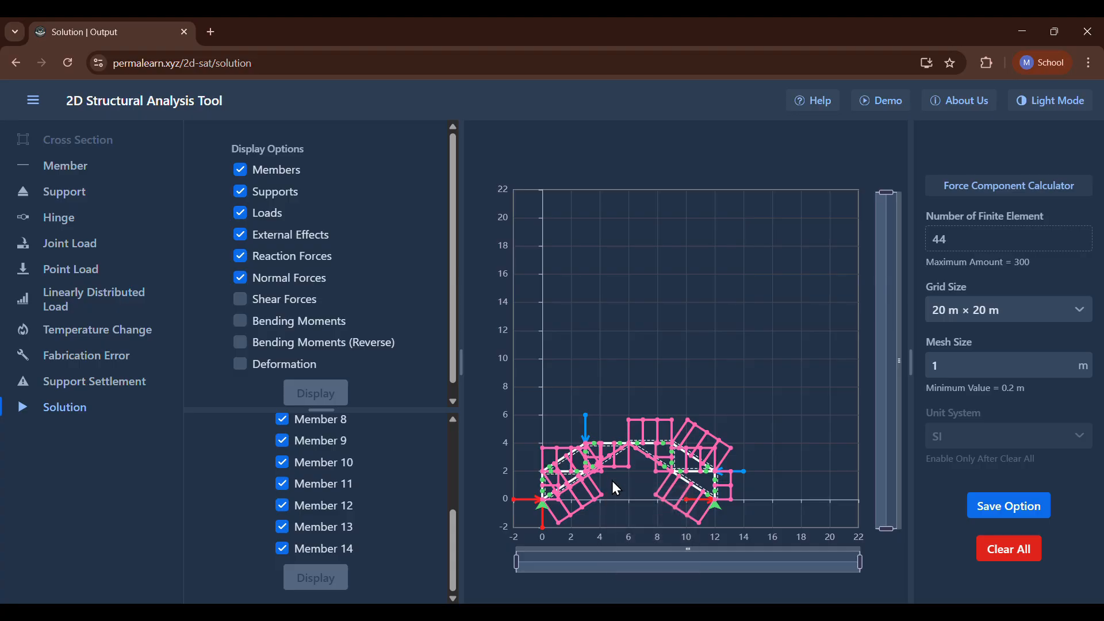
scroll(623, 480, up, 5)
scroll(623, 479, down, 5)
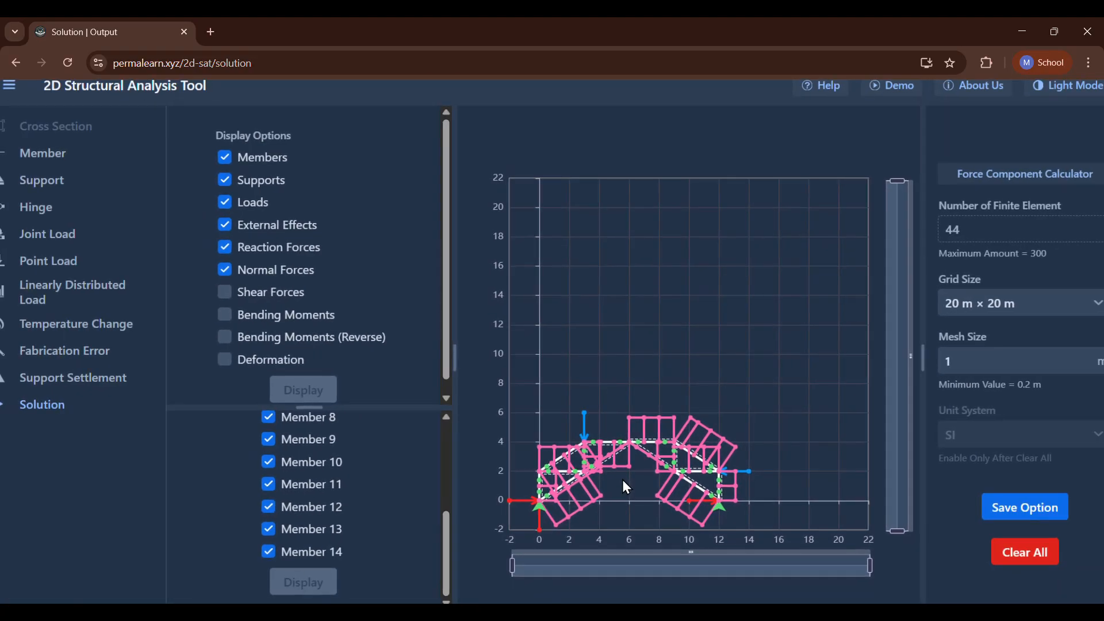
scroll(622, 480, down, 2)
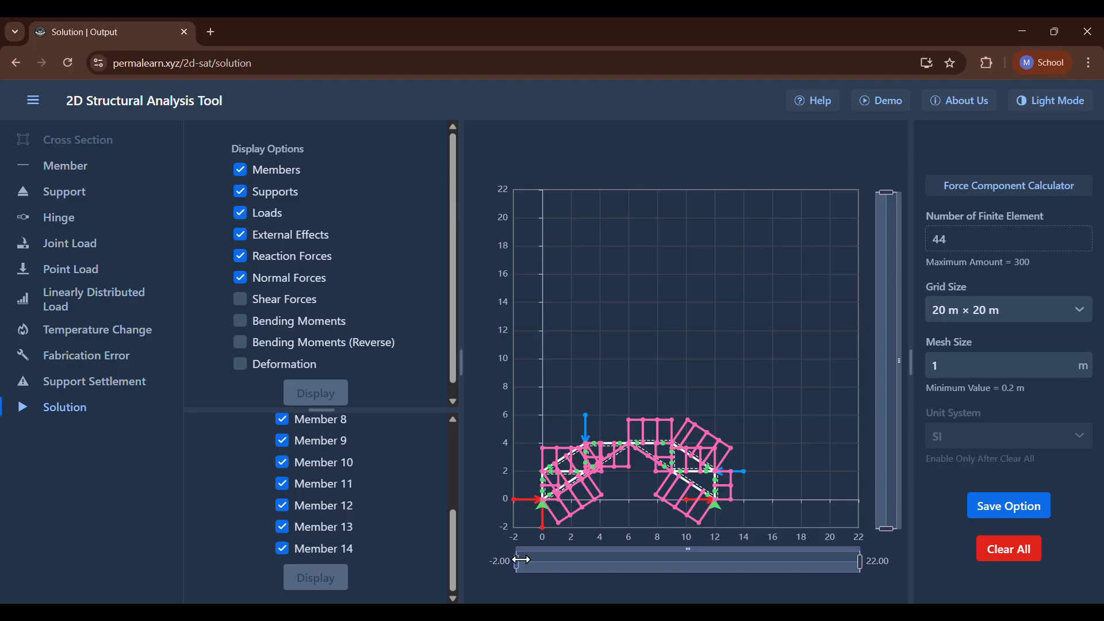
mouse_move(518, 560)
mouse_down()
mouse_move(572, 563)
mouse_move(500, 573)
mouse_up()
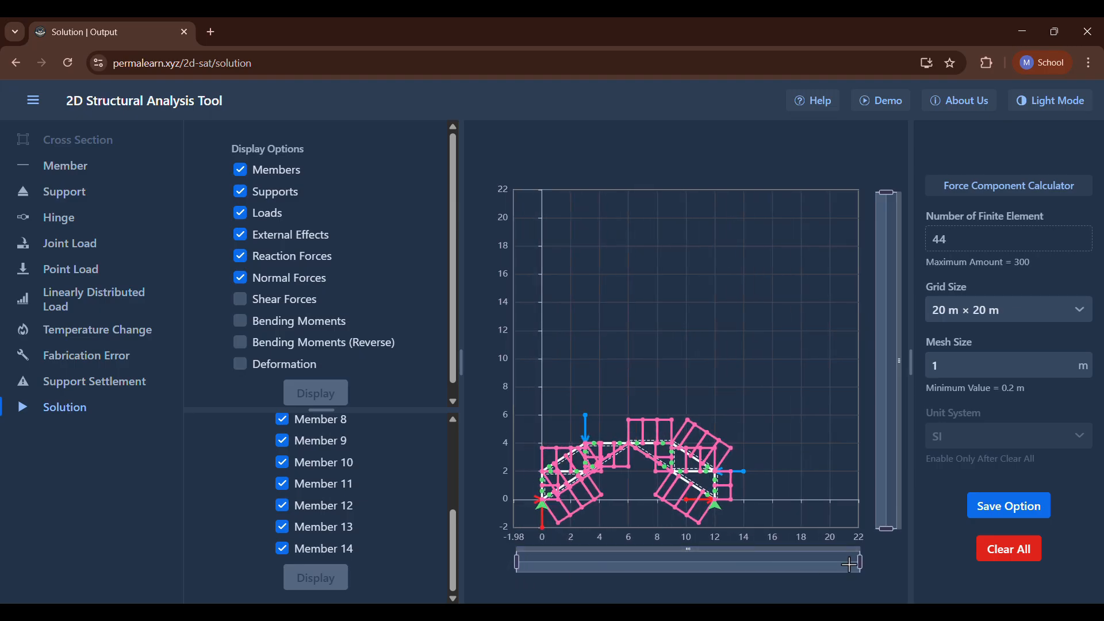
drag(858, 564, 755, 571)
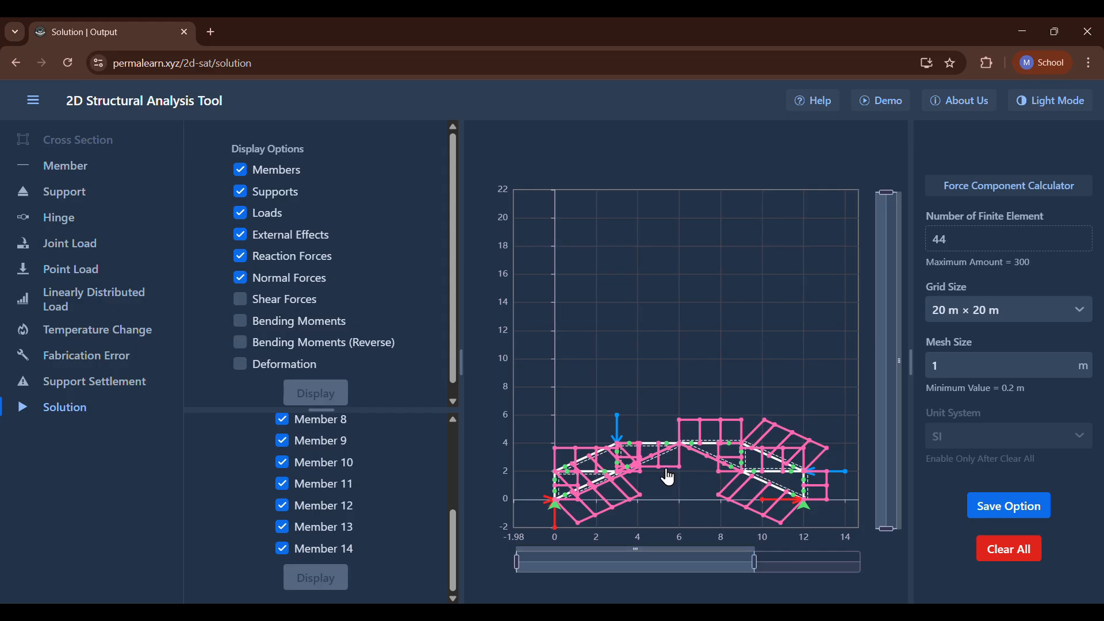
scroll(279, 494, up, 4)
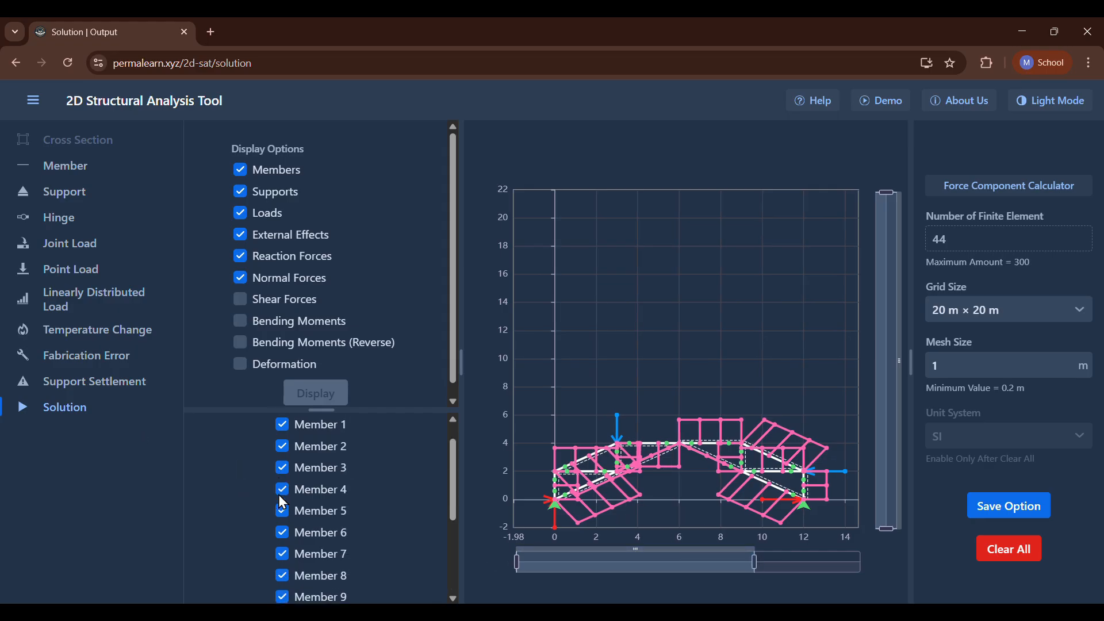
Hide members 1 to 5 together with their normal force diagrams.
click(283, 486)
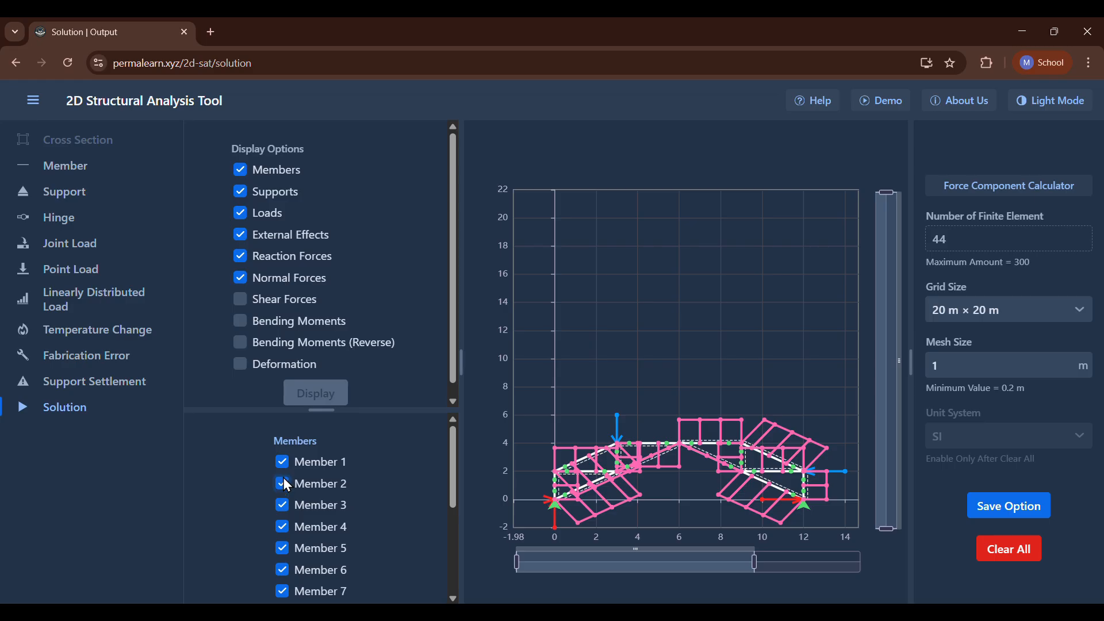
scroll(283, 471, down, 4)
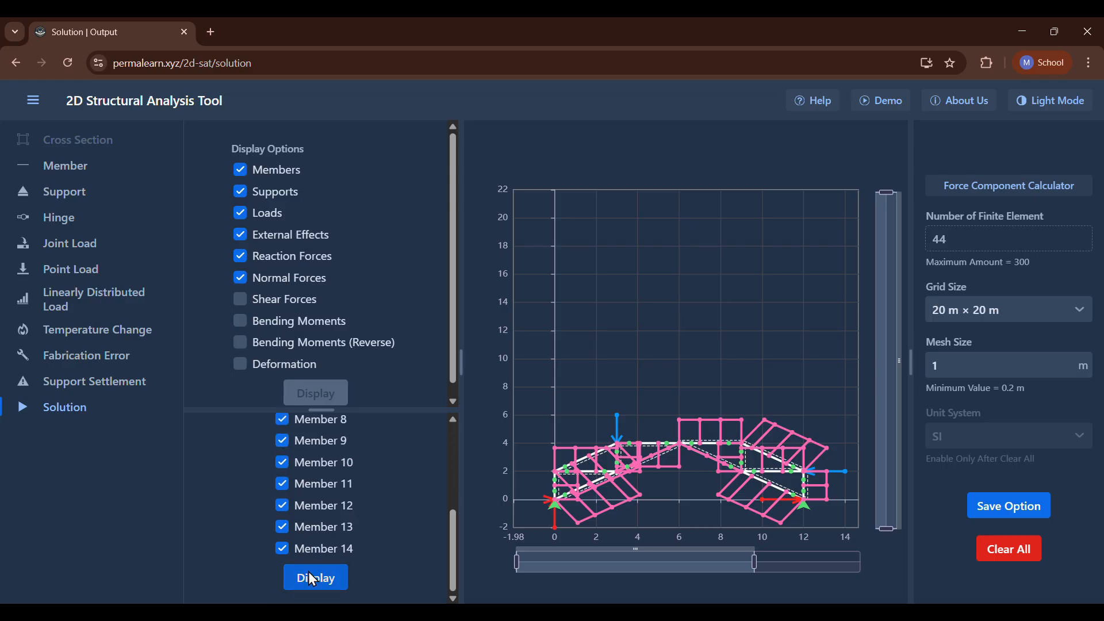
click(308, 572)
scroll(321, 489, up, 4)
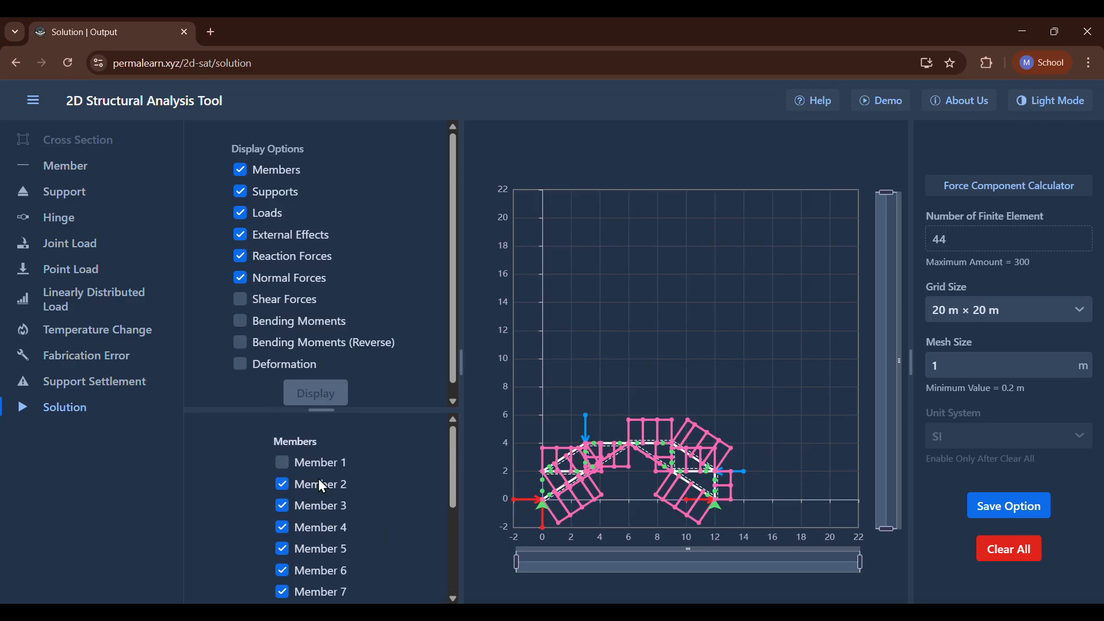
click(282, 486)
click(281, 503)
scroll(285, 542, down, 4)
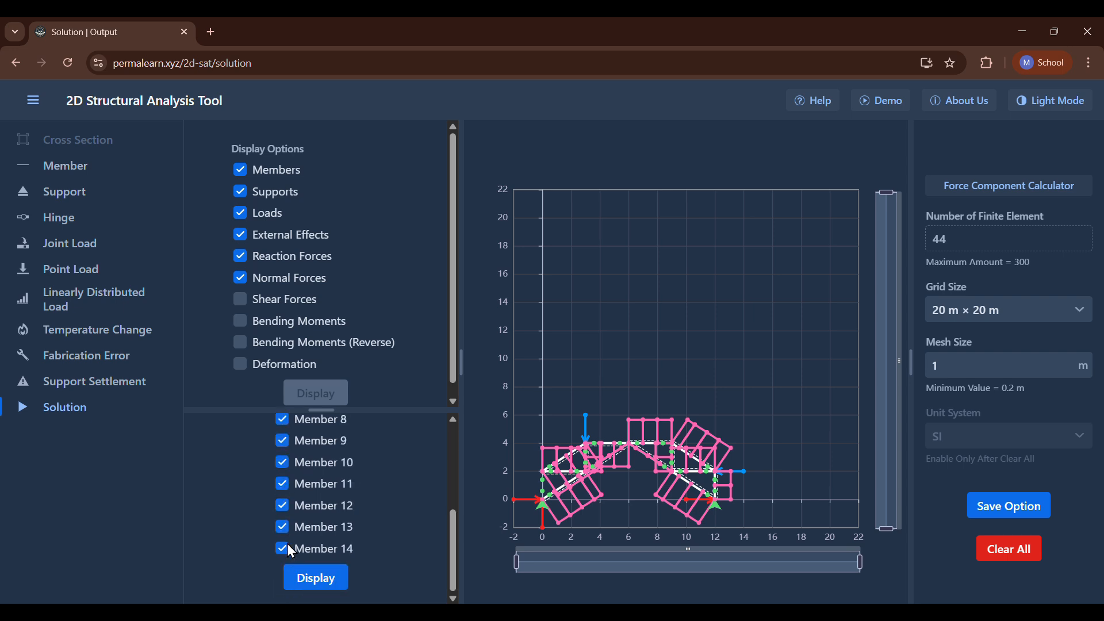
click(311, 577)
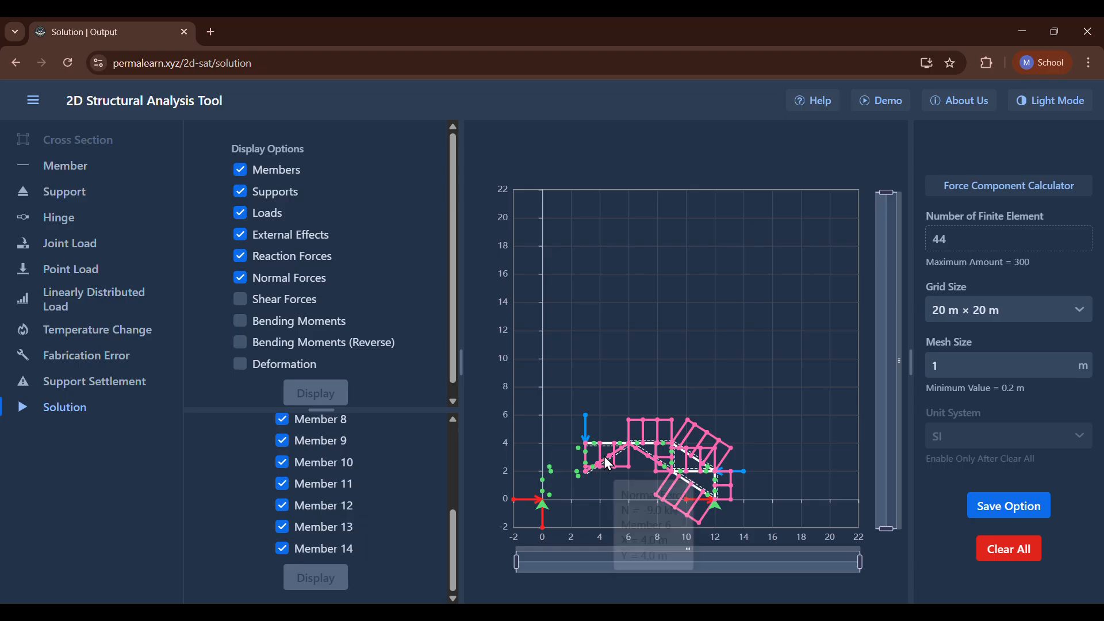
Read the normal forces in the frame's upper members, including members 6 and 13.
mouse_move(614, 476)
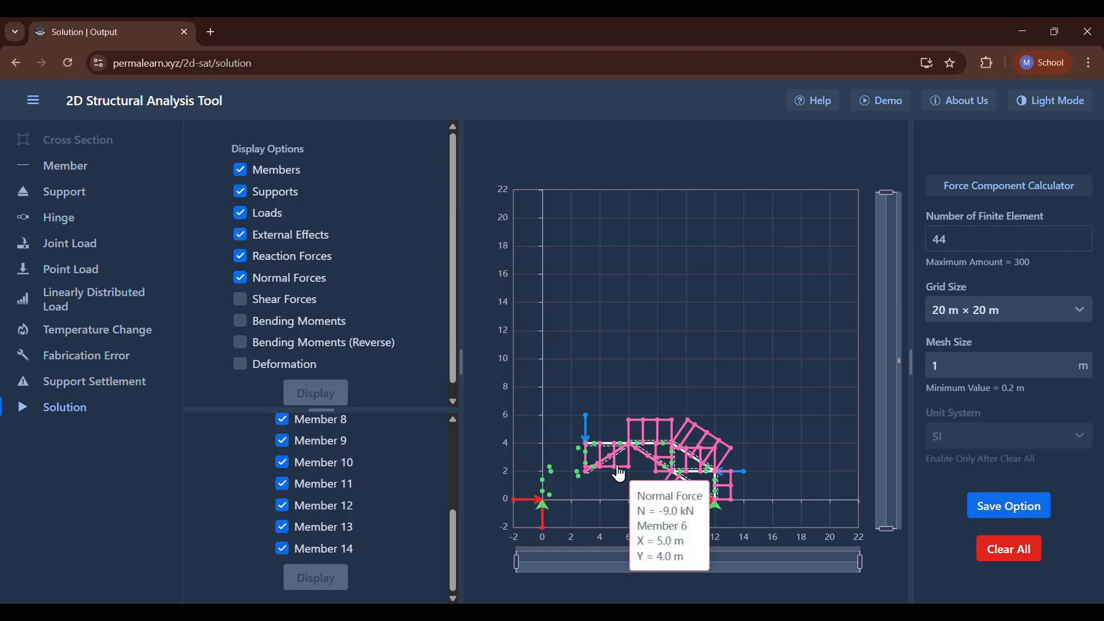
mouse_move(643, 430)
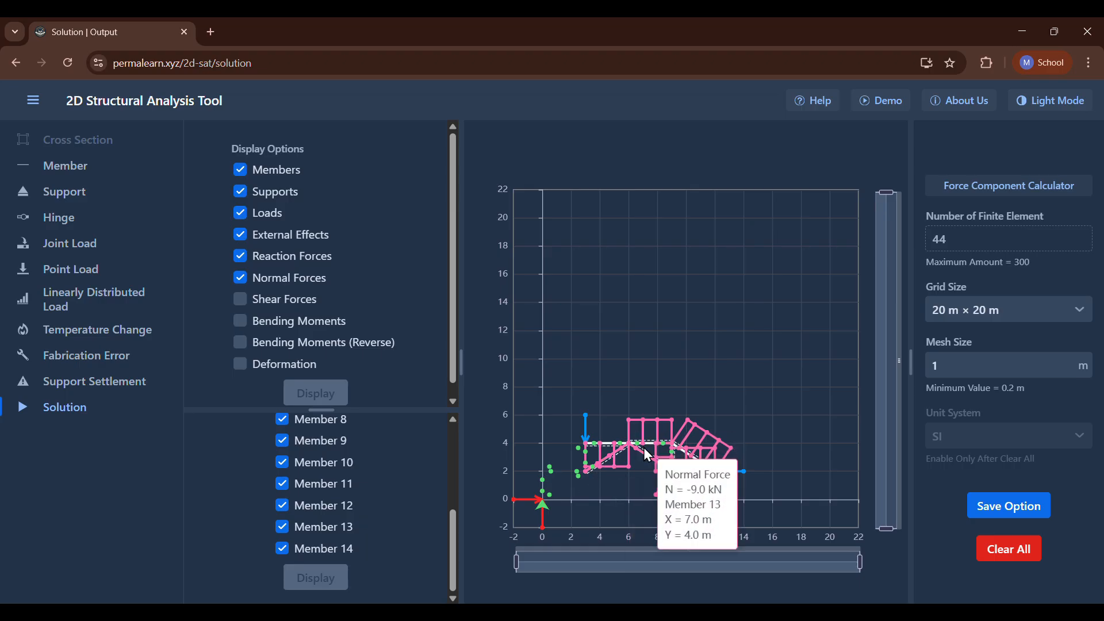
mouse_move(711, 436)
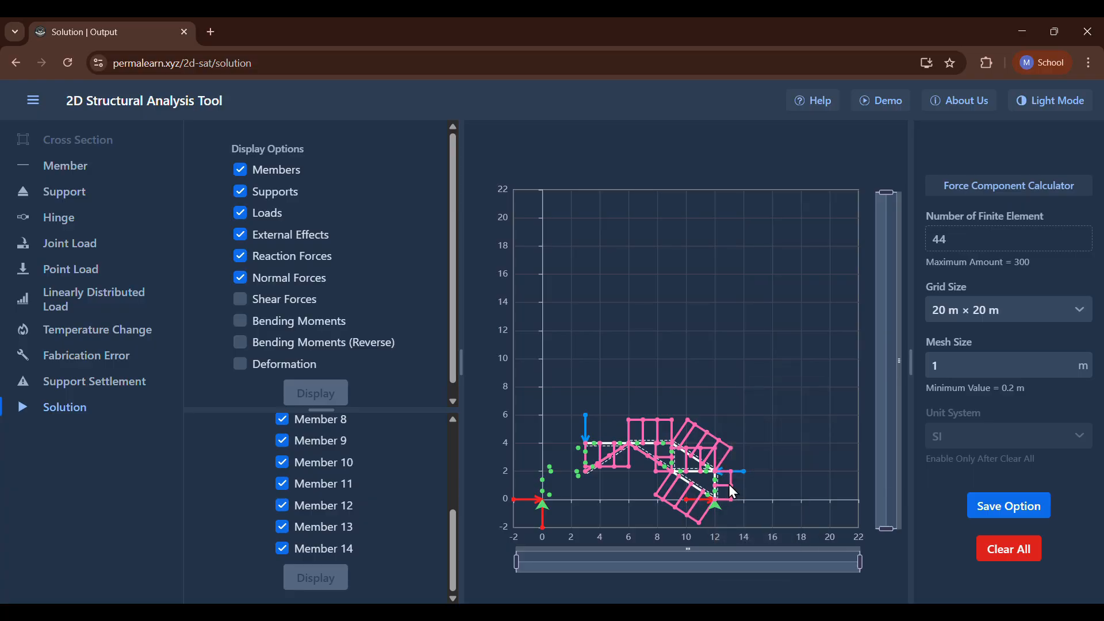
Show members 1 to 5 again with their normal force diagrams.
scroll(288, 494, up, 1)
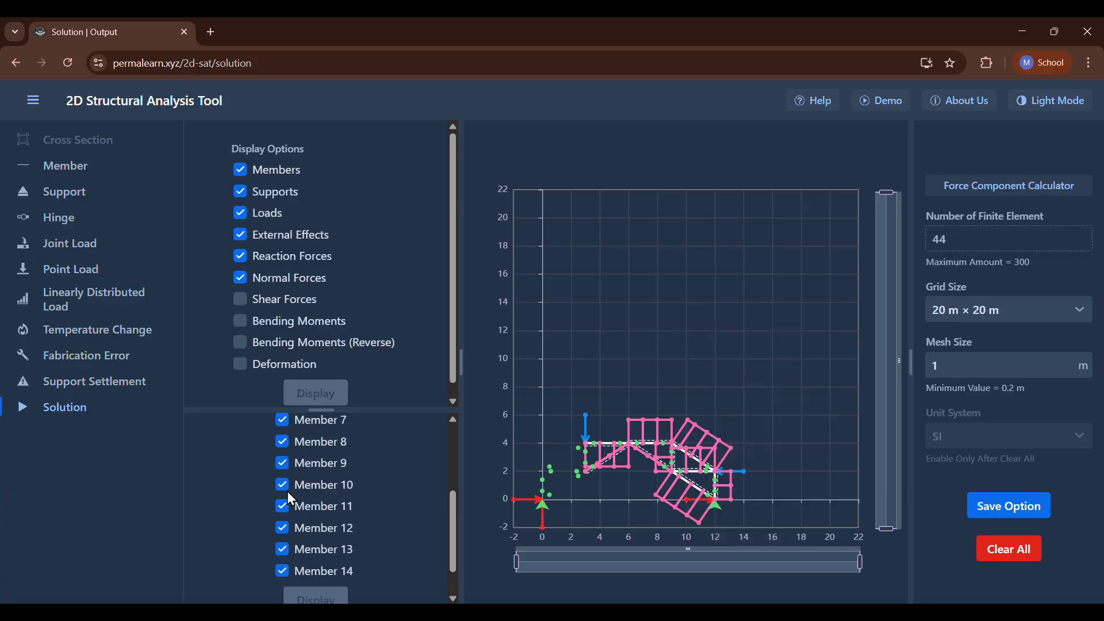
scroll(288, 491, up, 3)
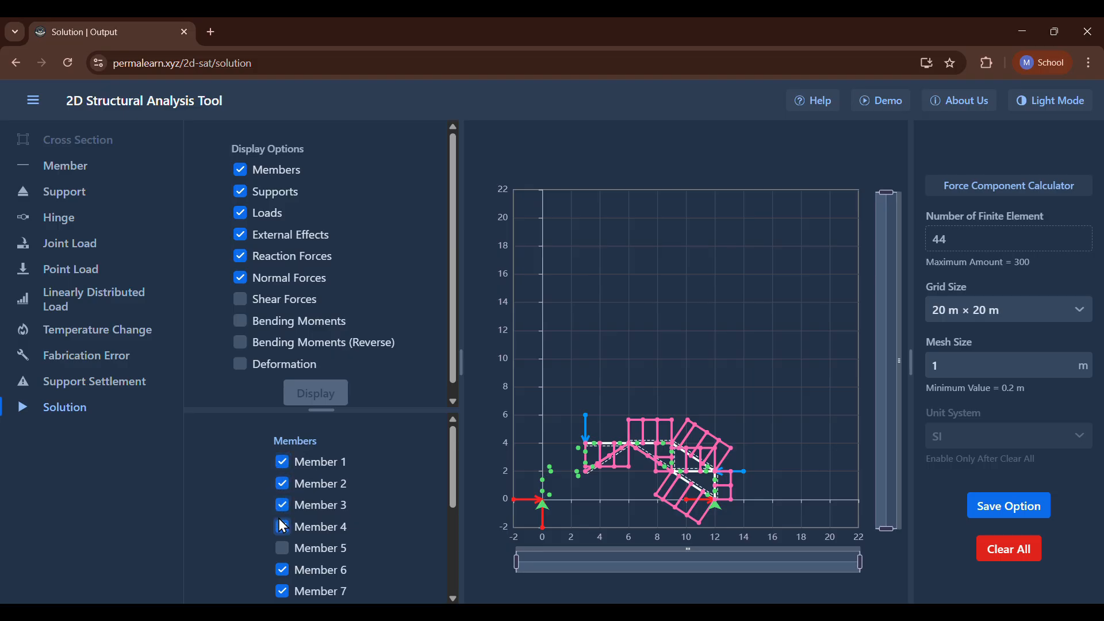
scroll(282, 551, down, 3)
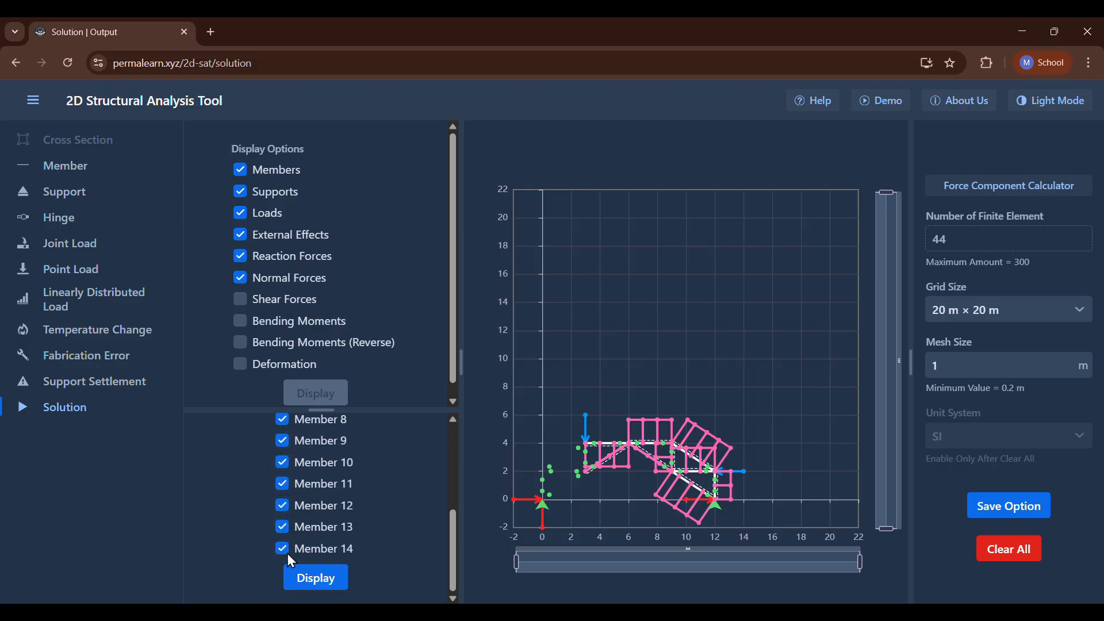
click(313, 579)
scroll(274, 517, up, 3)
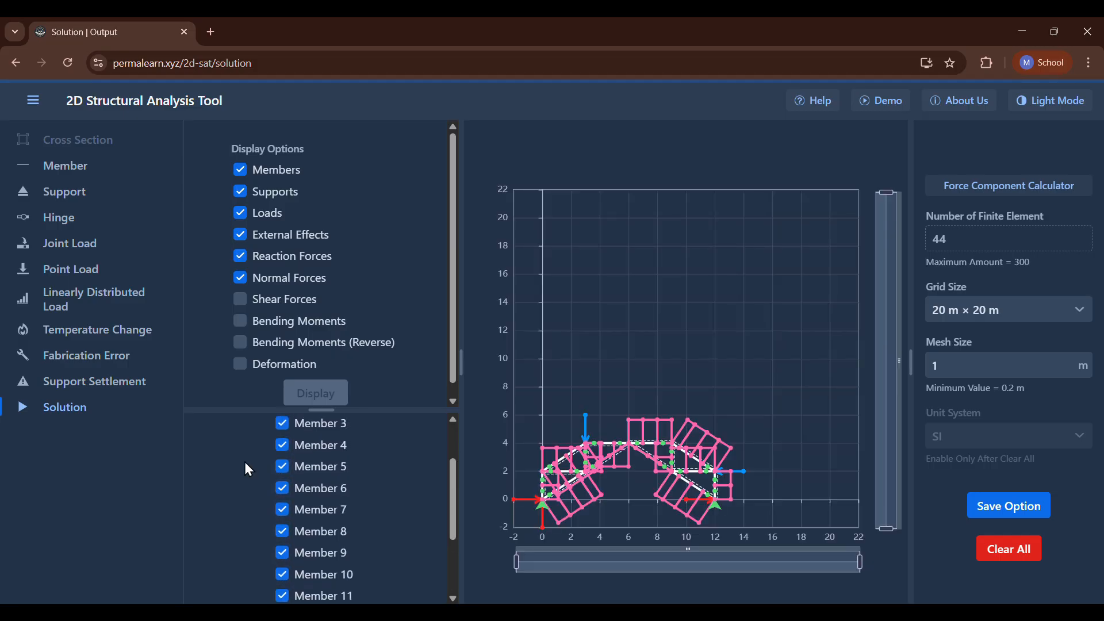
Replace the normal force diagram with the shear forces, followed by the regular and reversed bending moment diagrams.
click(239, 299)
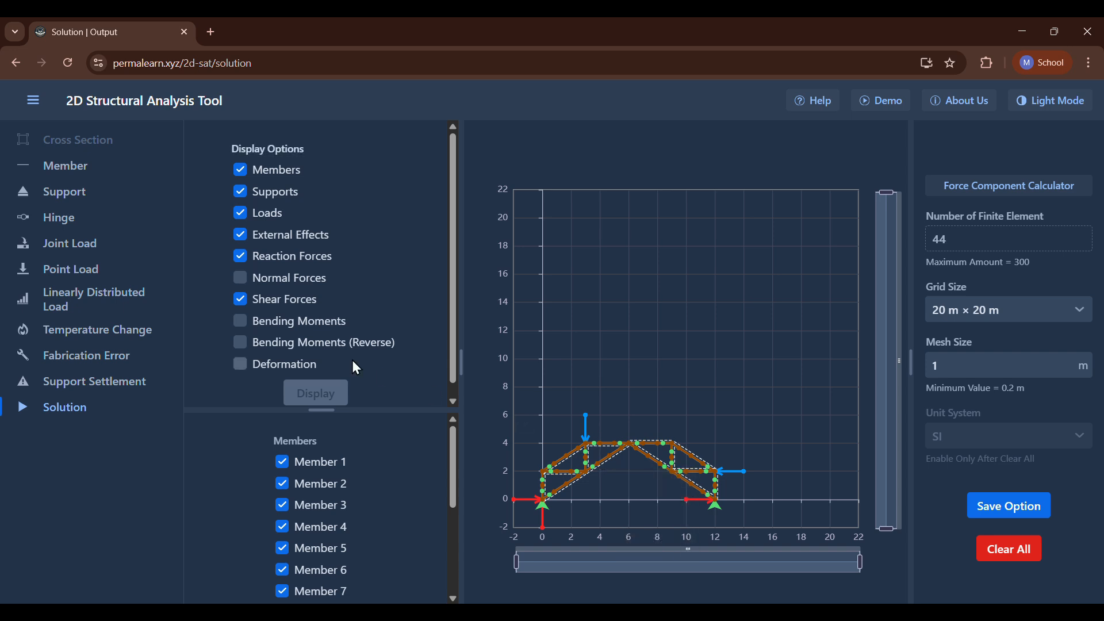
click(242, 323)
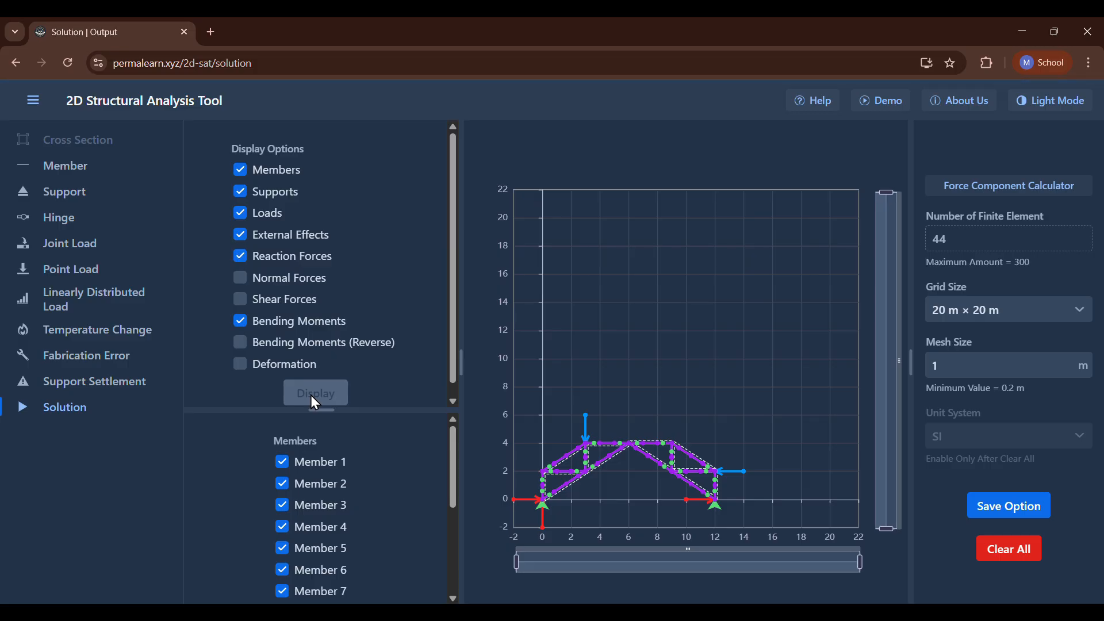
click(241, 343)
Display only the deformation alongside the reaction forces and inspect the displacement at points on the deformed members.
click(241, 364)
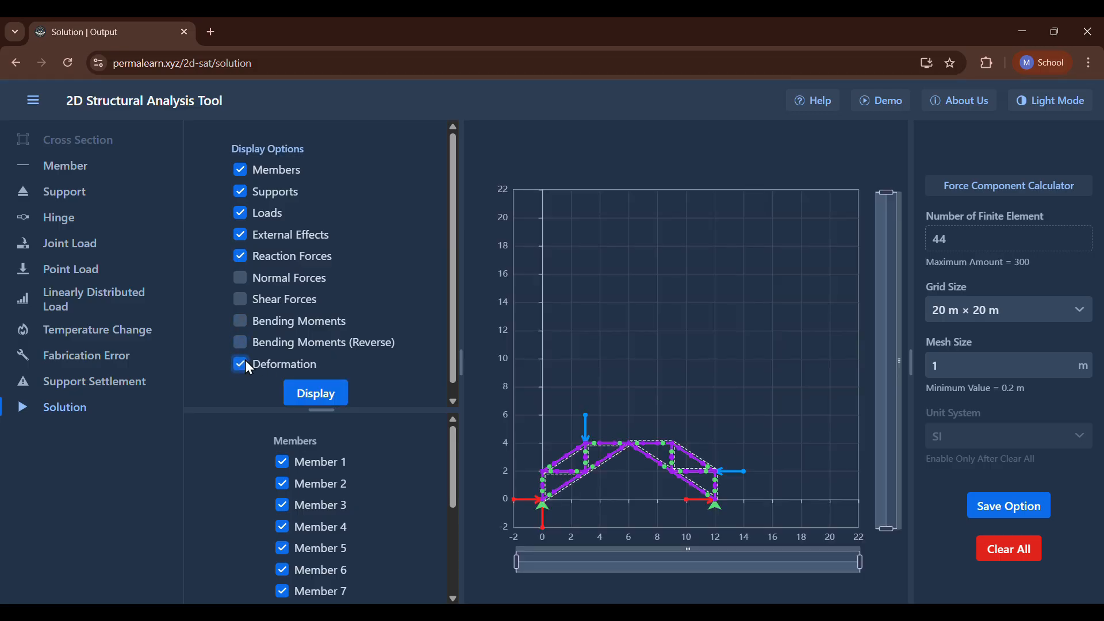
click(309, 391)
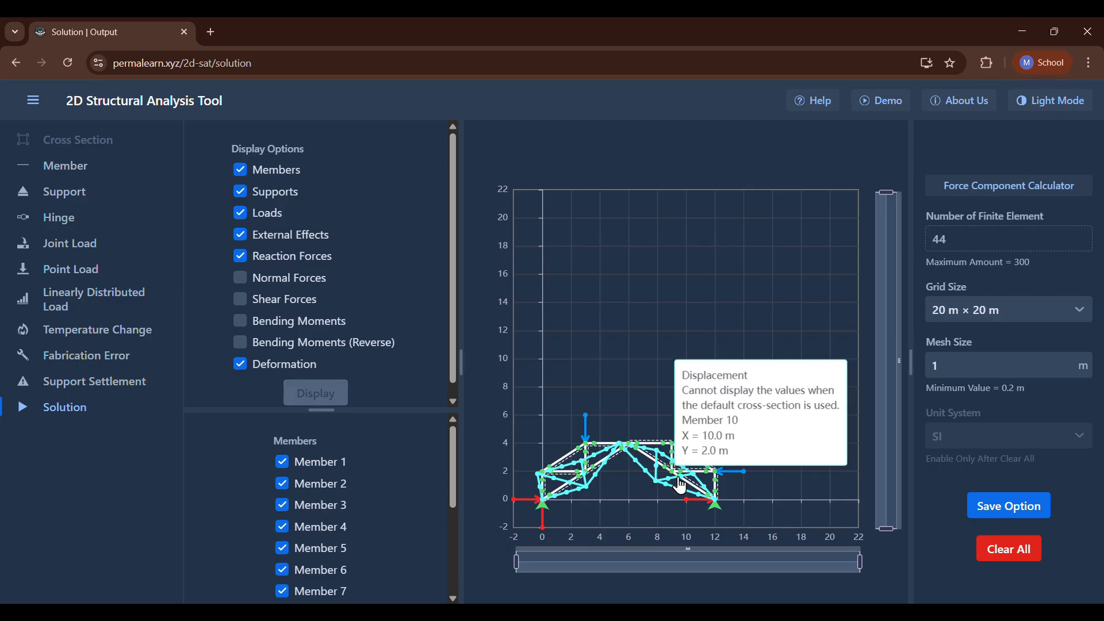
mouse_move(693, 476)
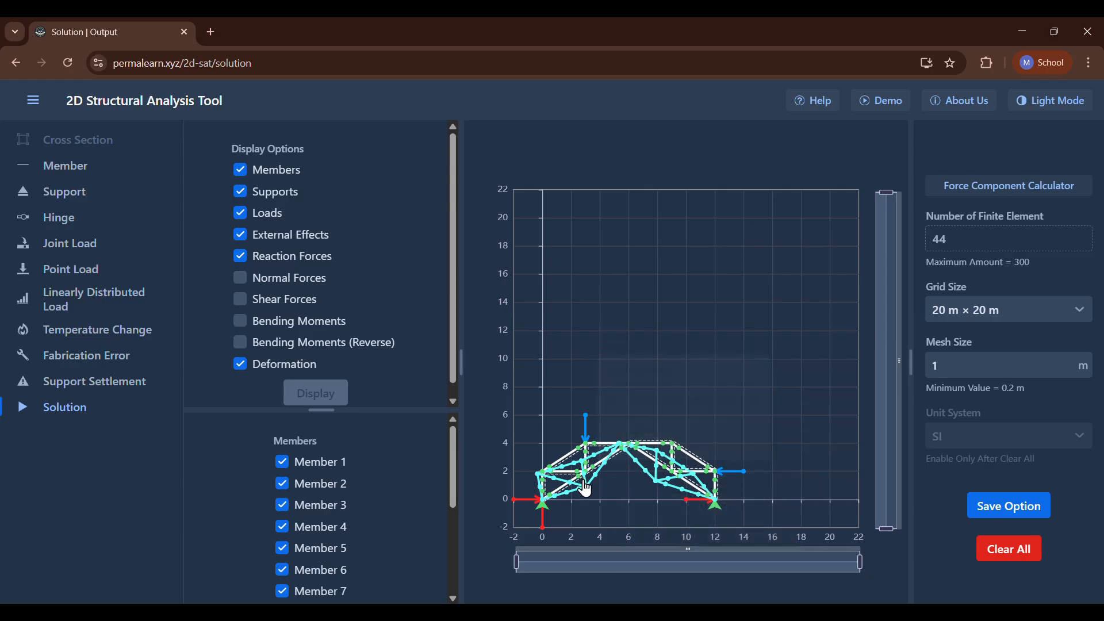
mouse_move(597, 474)
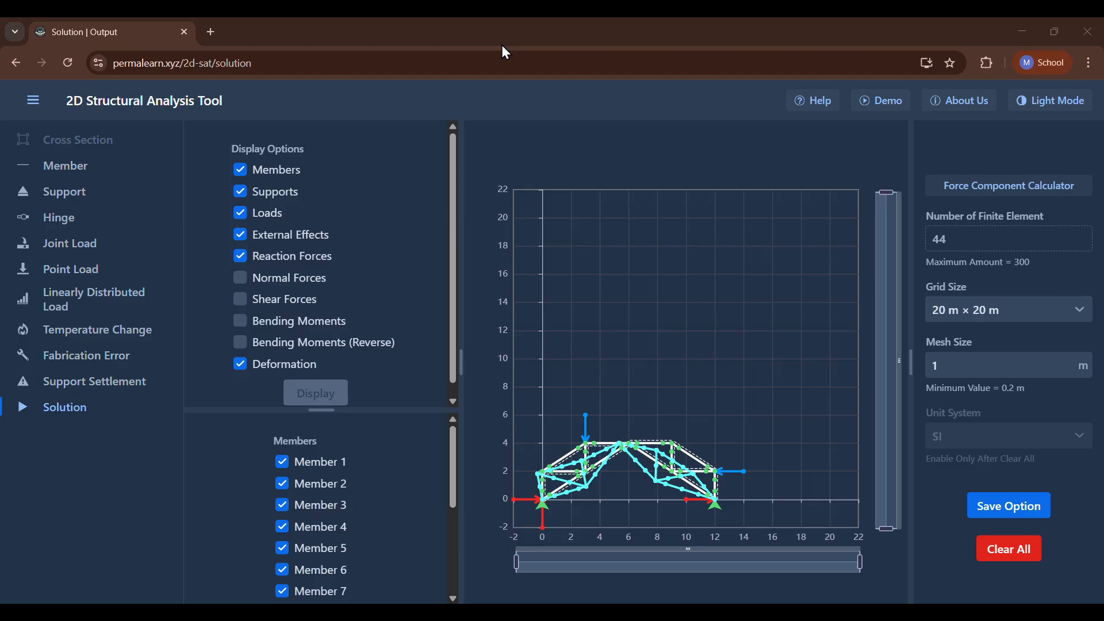
Set the mesh size to 0.2 m and save the option.
click(956, 375)
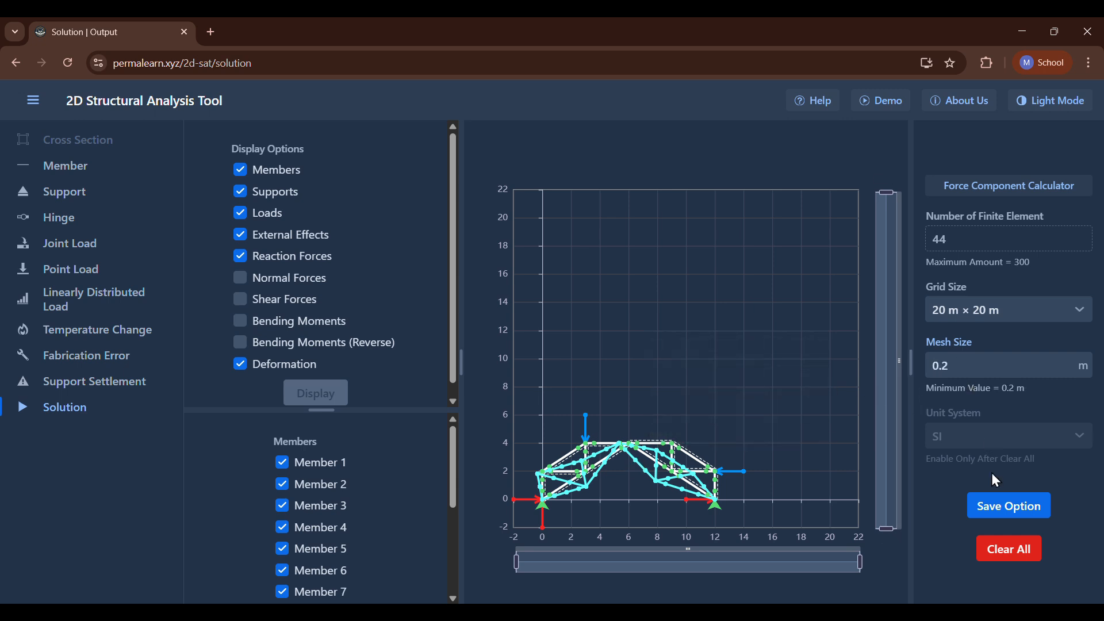
click(996, 498)
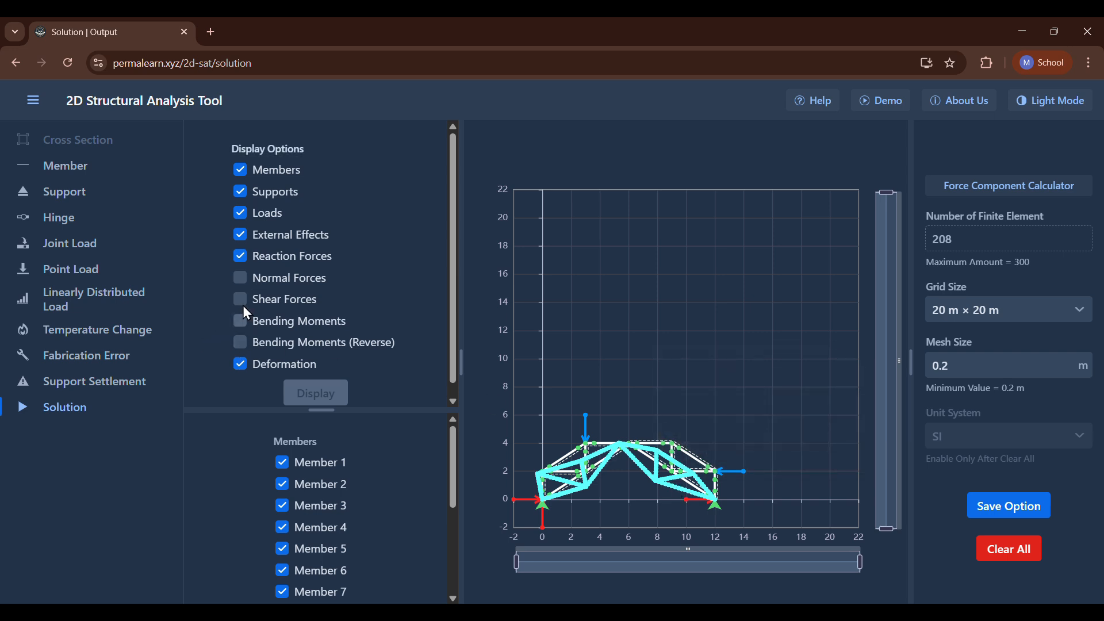
Replace the deformation with the normal force diagrams for all members, and hide the reaction forces.
click(244, 279)
click(285, 362)
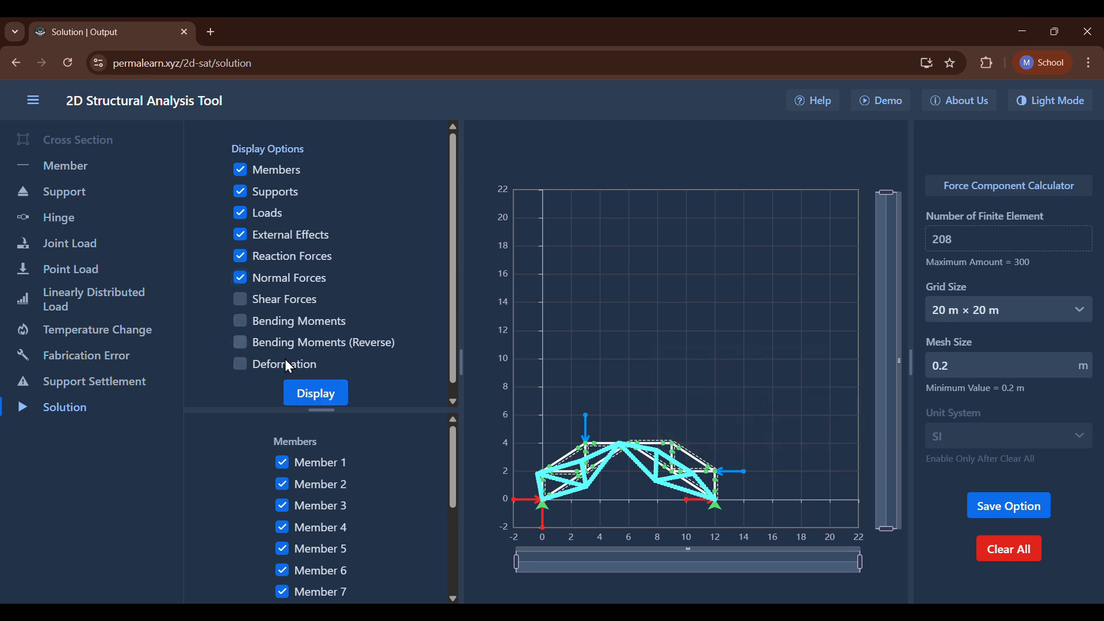
click(303, 396)
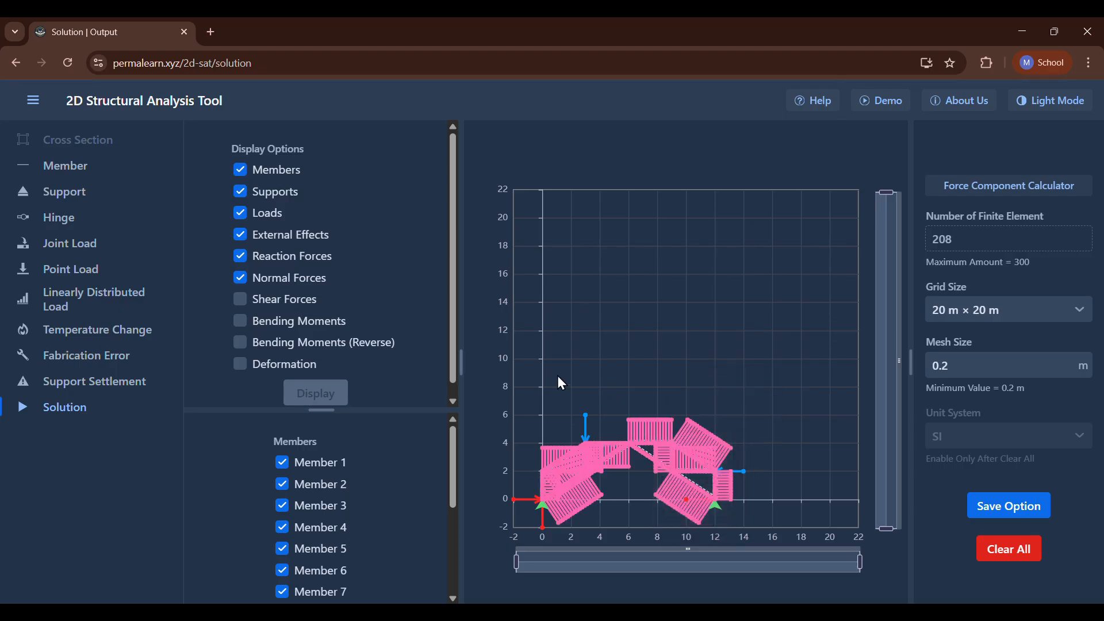
click(502, 43)
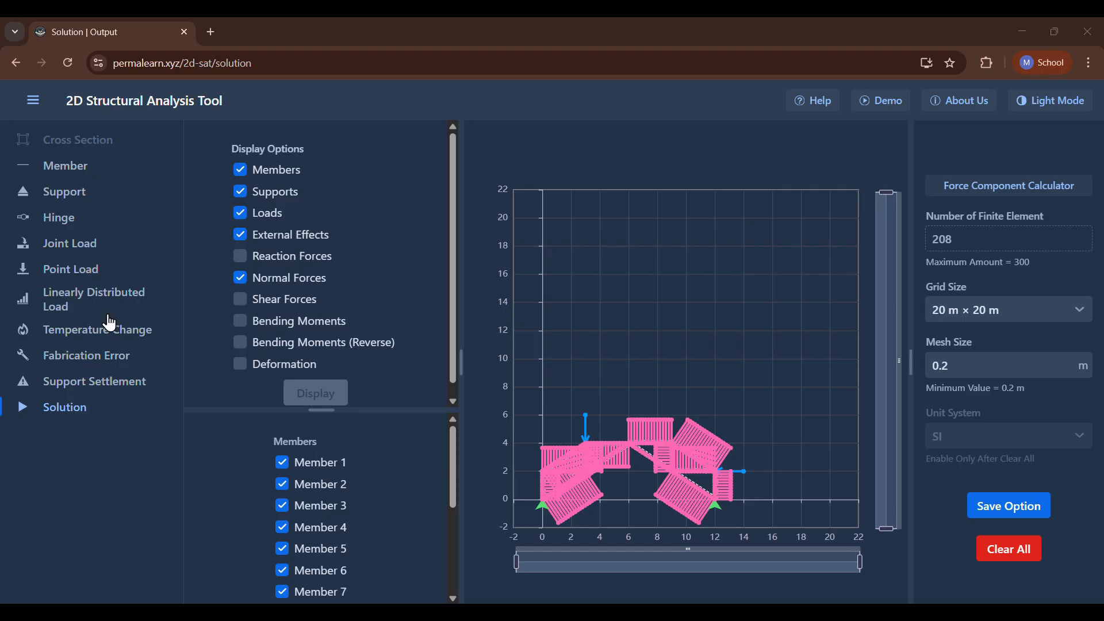
Set up a linearly distributed load on member 6, using vertical loads with respect to the global coordinate system.
click(79, 310)
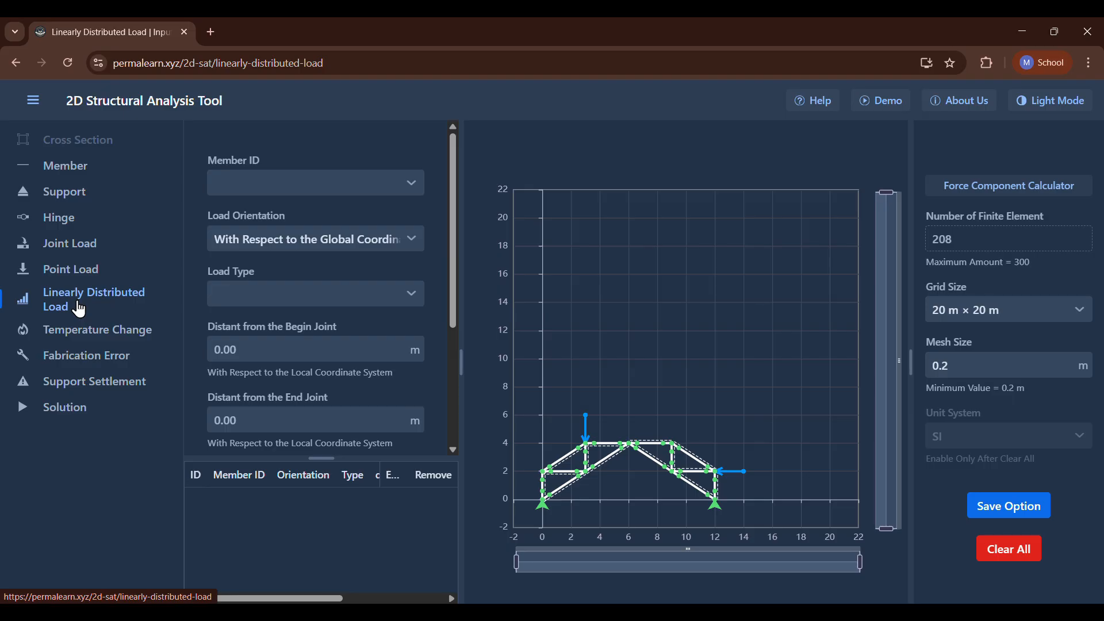
click(233, 183)
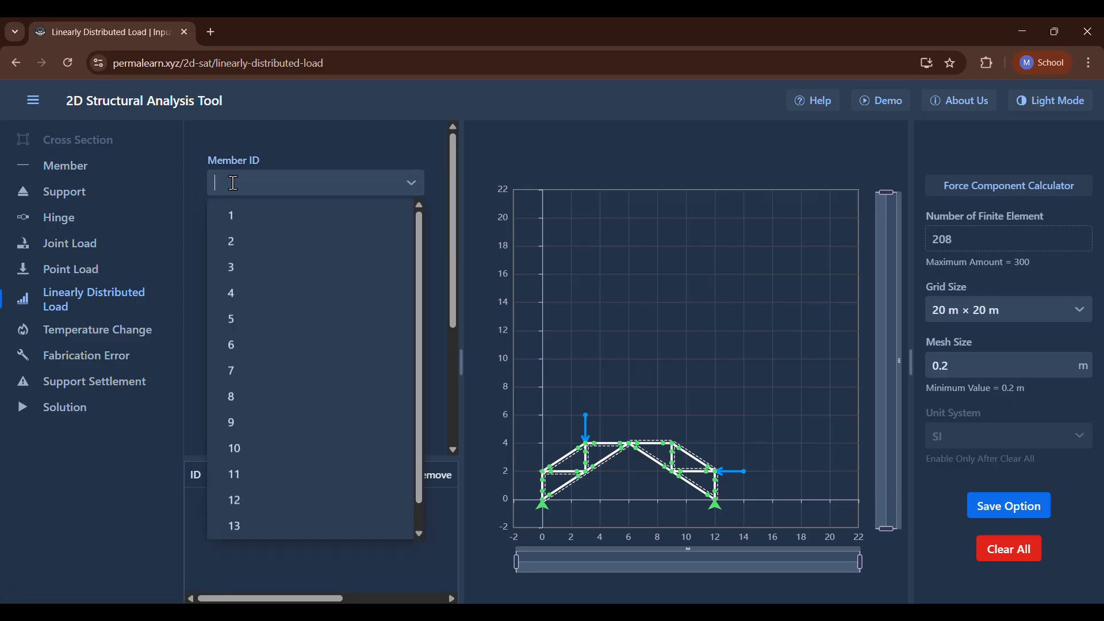
click(260, 319)
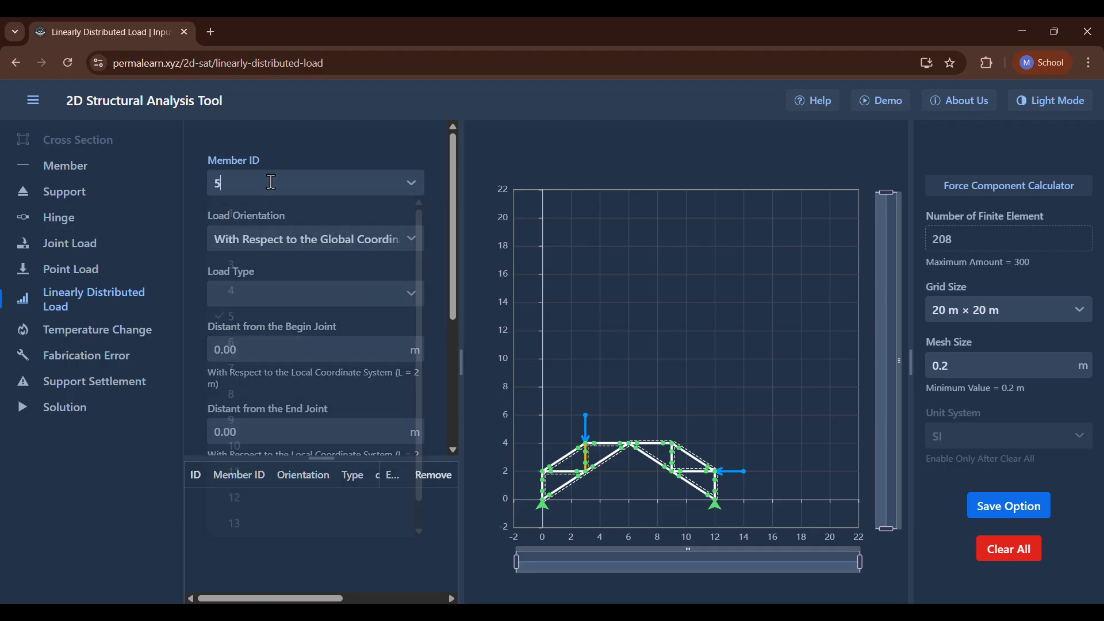
click(270, 183)
click(244, 336)
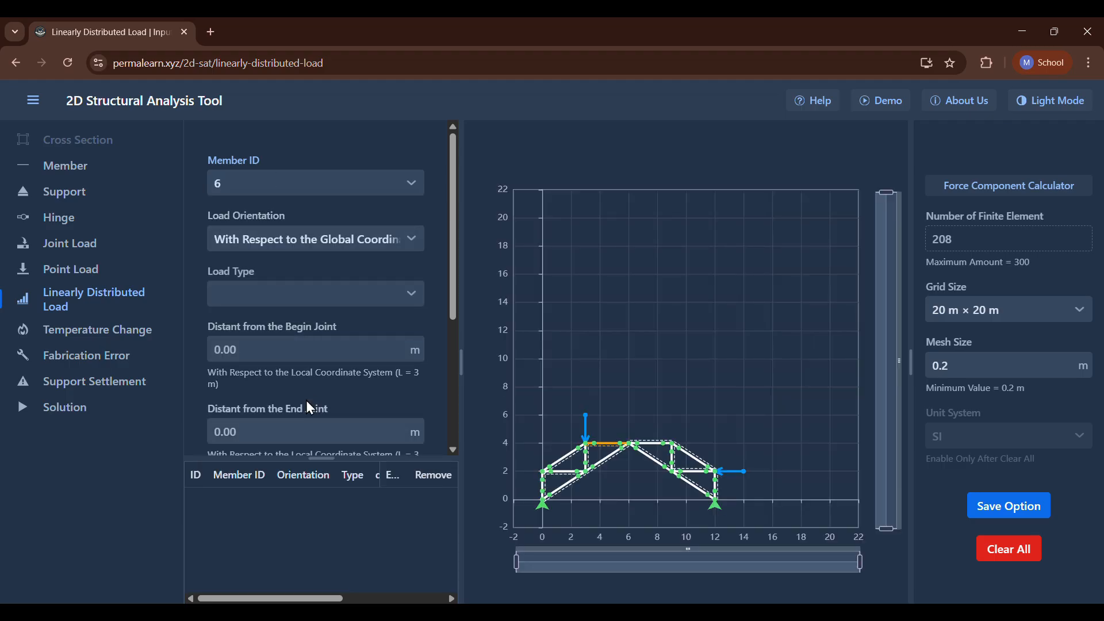
click(282, 288)
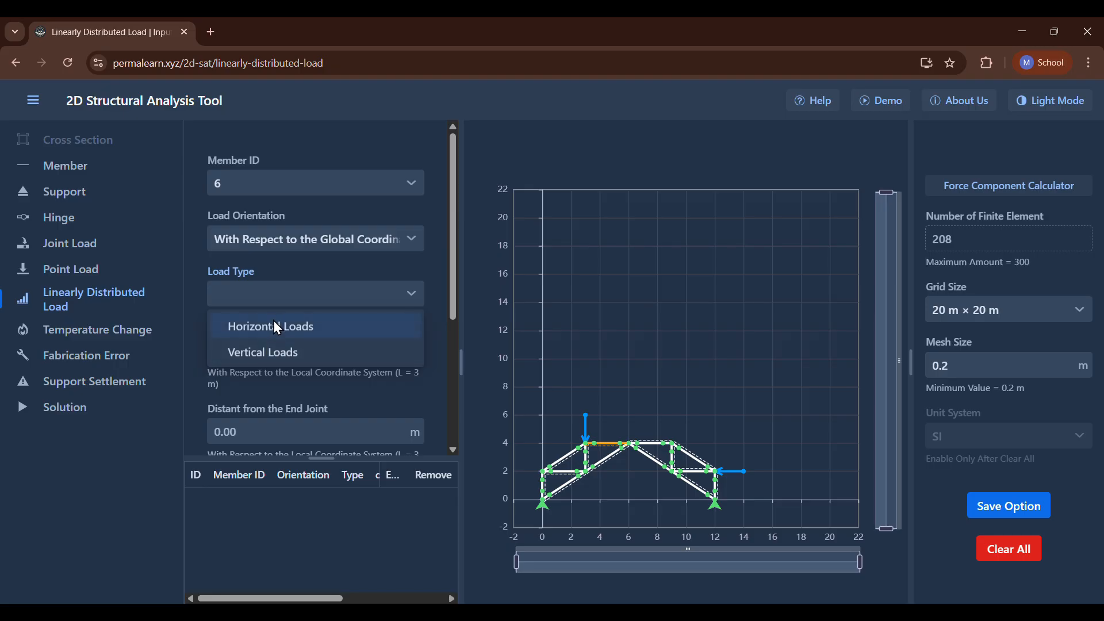
click(254, 345)
Set both the begin load and the end load to -2 kN/m and add the distributed load.
scroll(248, 344, down, 3)
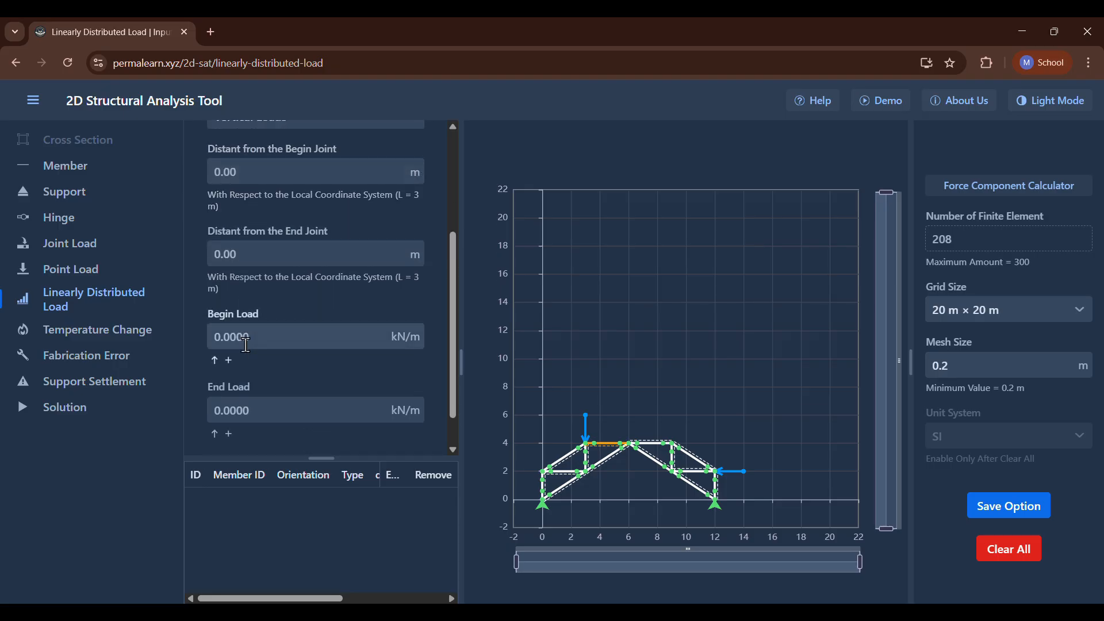
click(246, 337)
text(-2)
click(260, 412)
text(-2)
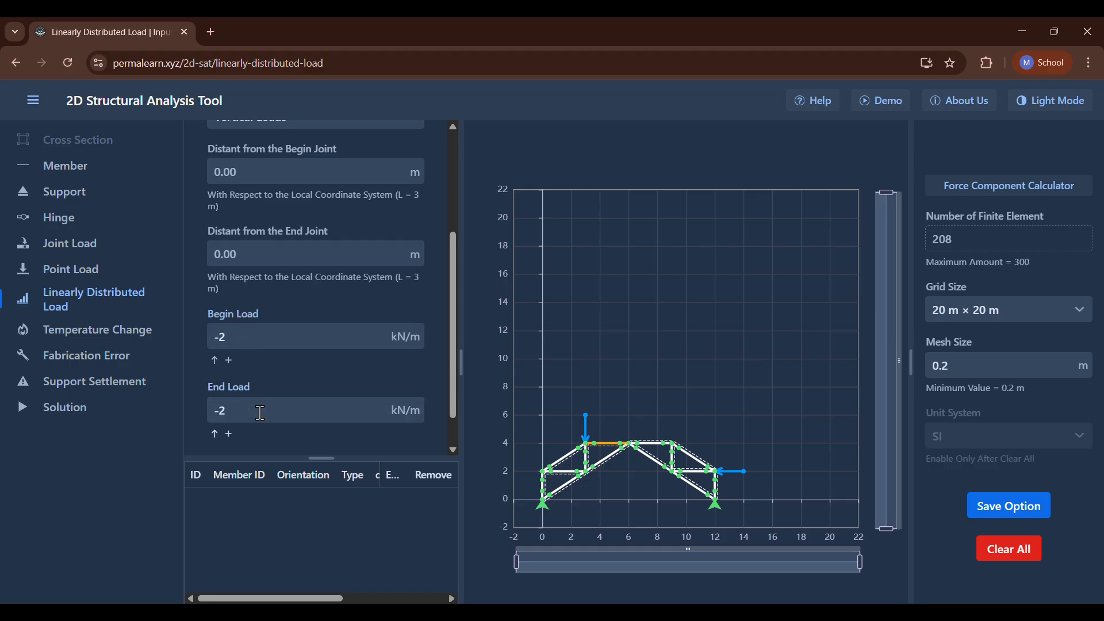
scroll(260, 413, down, 1)
click(307, 421)
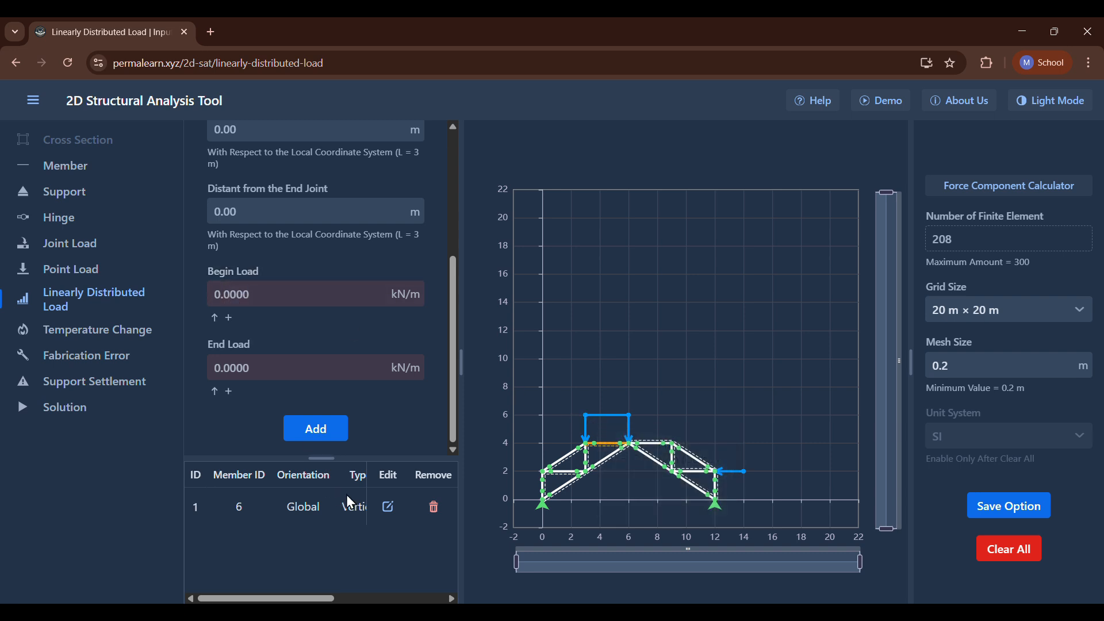
Edit the distributed load on member 6 so its begin load is 0 kN/m, making it triangular.
click(389, 507)
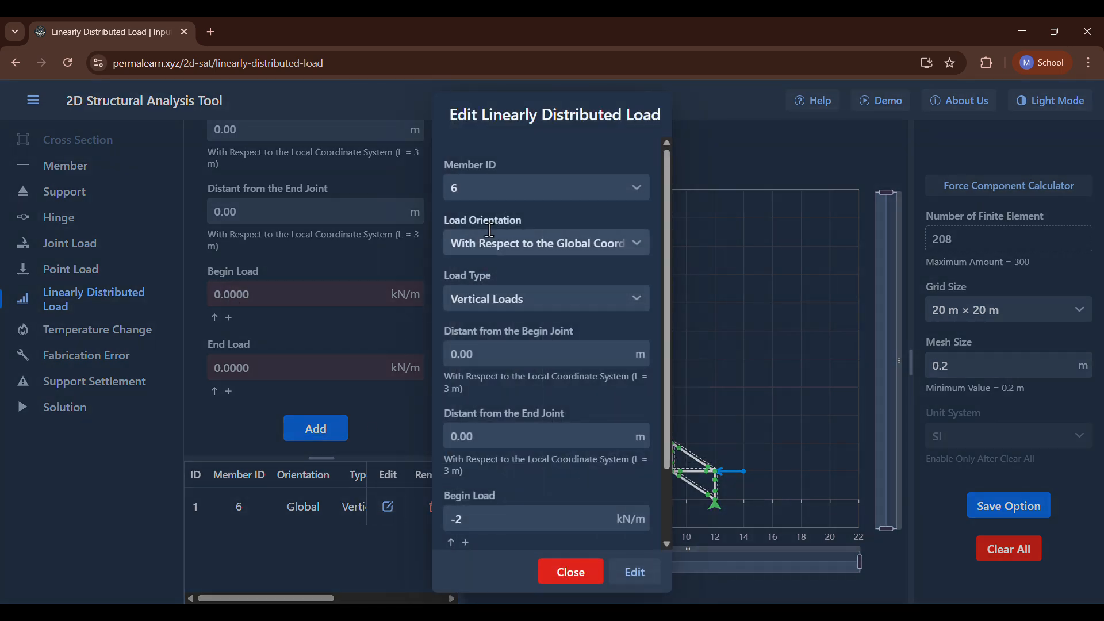
scroll(514, 402, down, 1)
scroll(516, 402, down, 1)
click(488, 422)
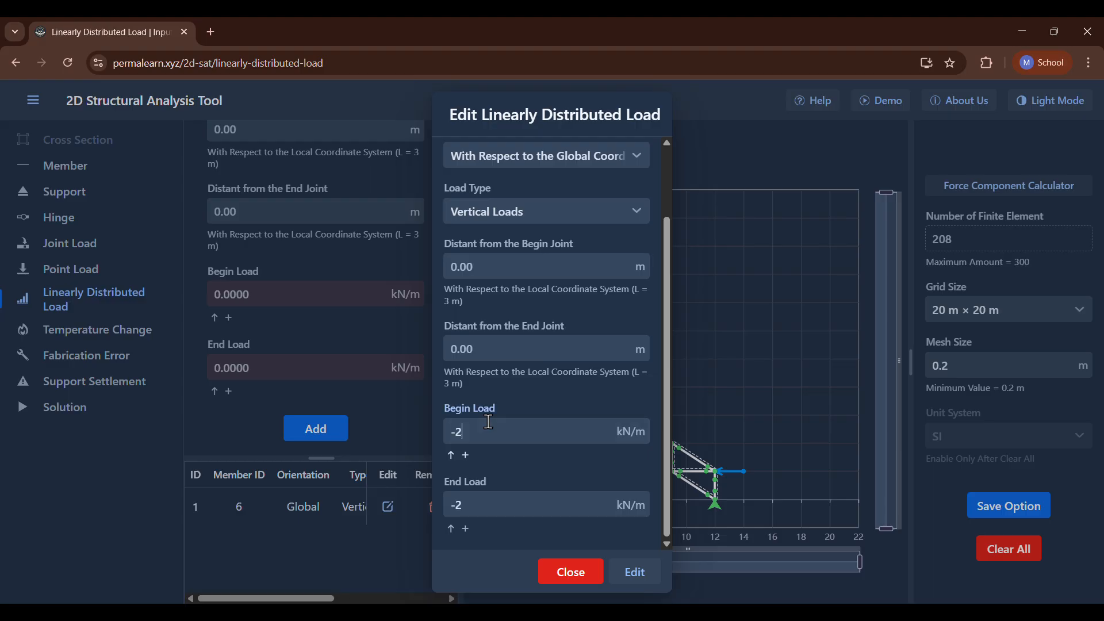
key(BackSpace)
key(BackSpace)
text(0)
click(625, 568)
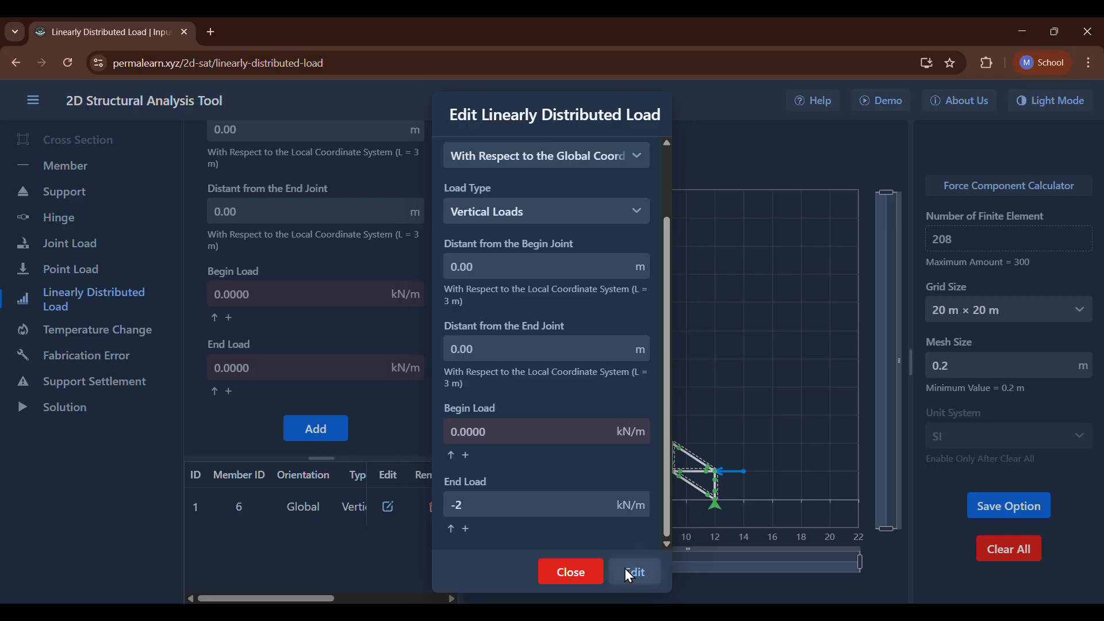
mouse_move(629, 424)
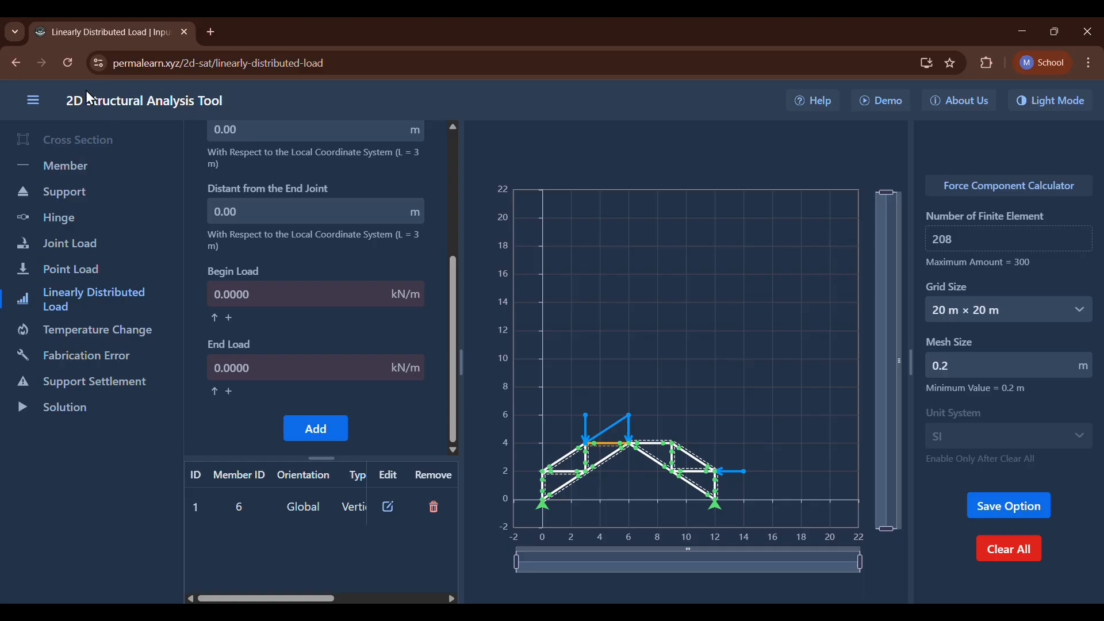
Reload the page to clear the whole model and open the cross section input.
click(68, 64)
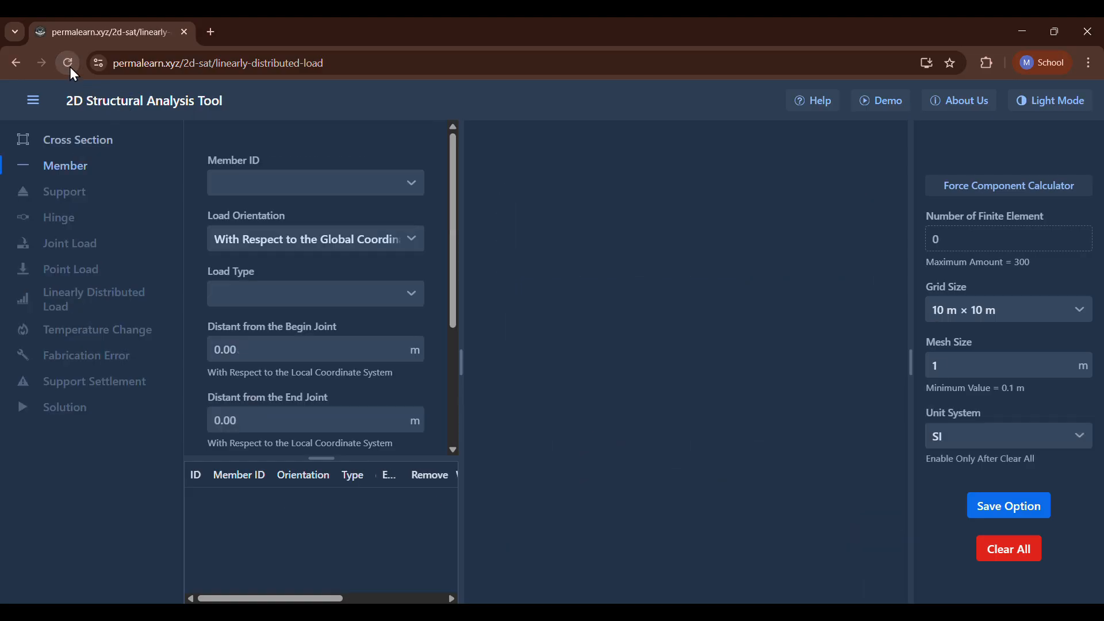
click(69, 144)
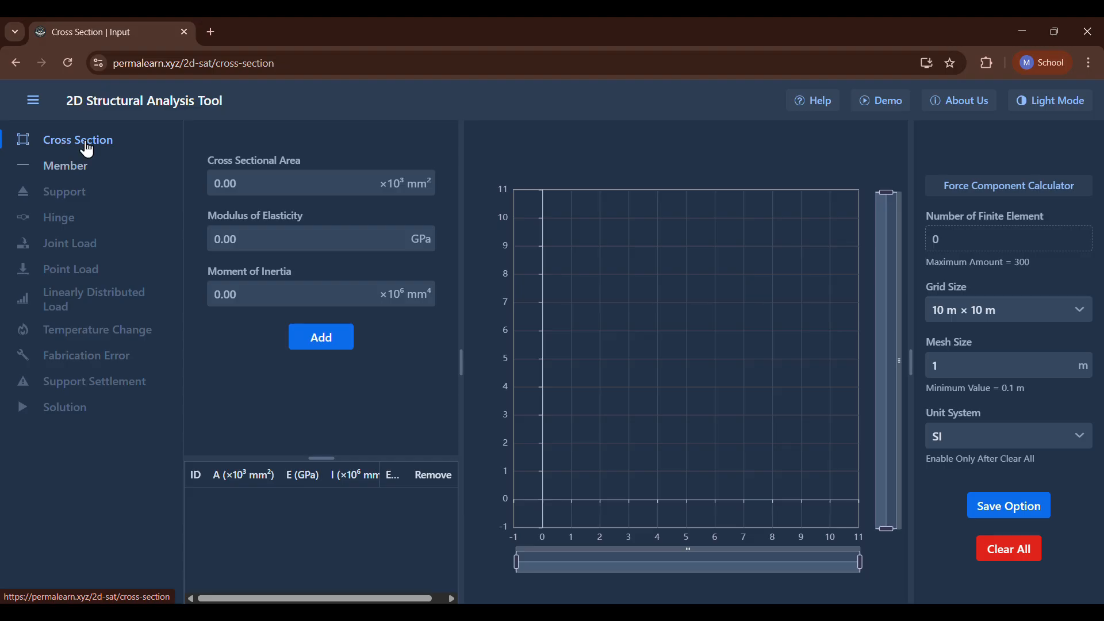
Consult the P9.40 problem statement image for the frame's geometry, load and section properties, and put it away.
click(506, 50)
click(794, 612)
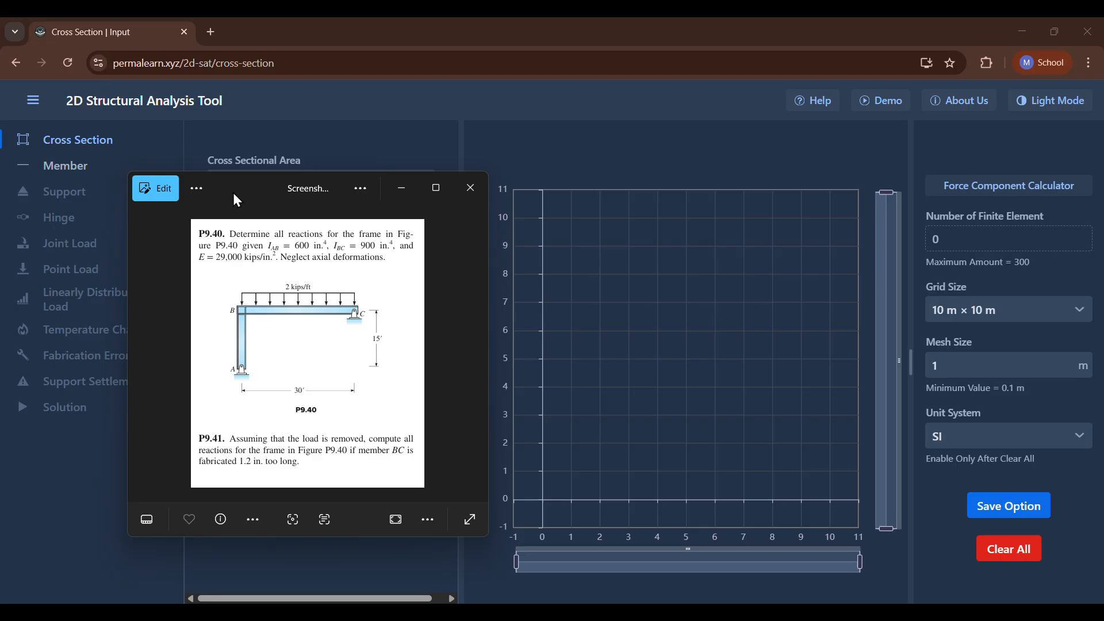
click(401, 189)
Add a cross section with area 600 ×10³ mm², modulus of elasticity 29000 GPa and moment of inertia 600 ×10⁶ mm⁴.
click(253, 241)
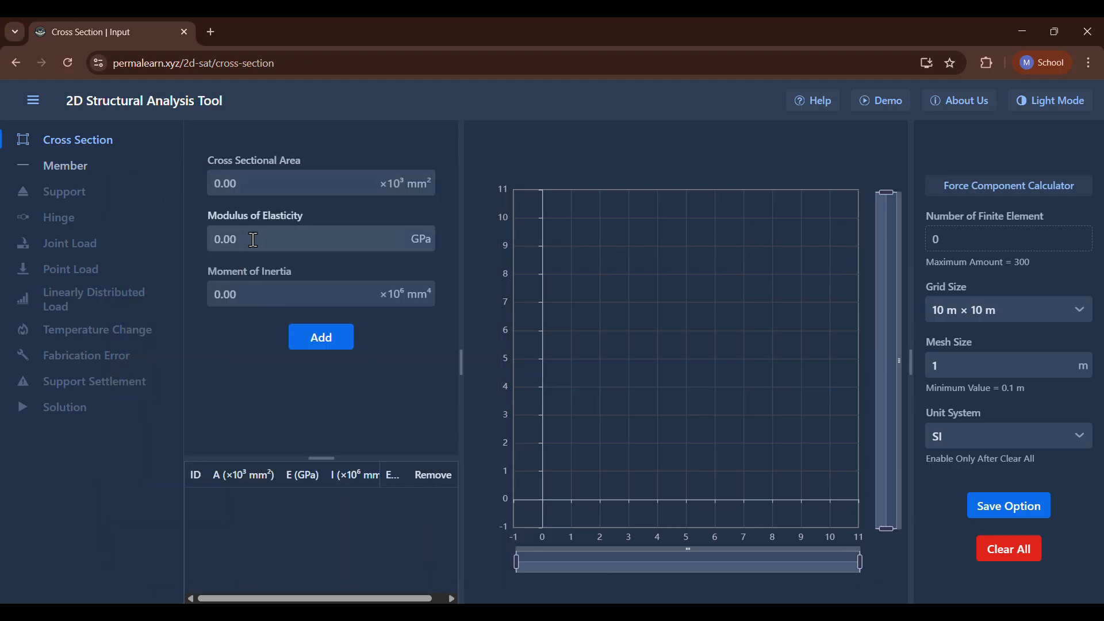
click(253, 291)
text(600)
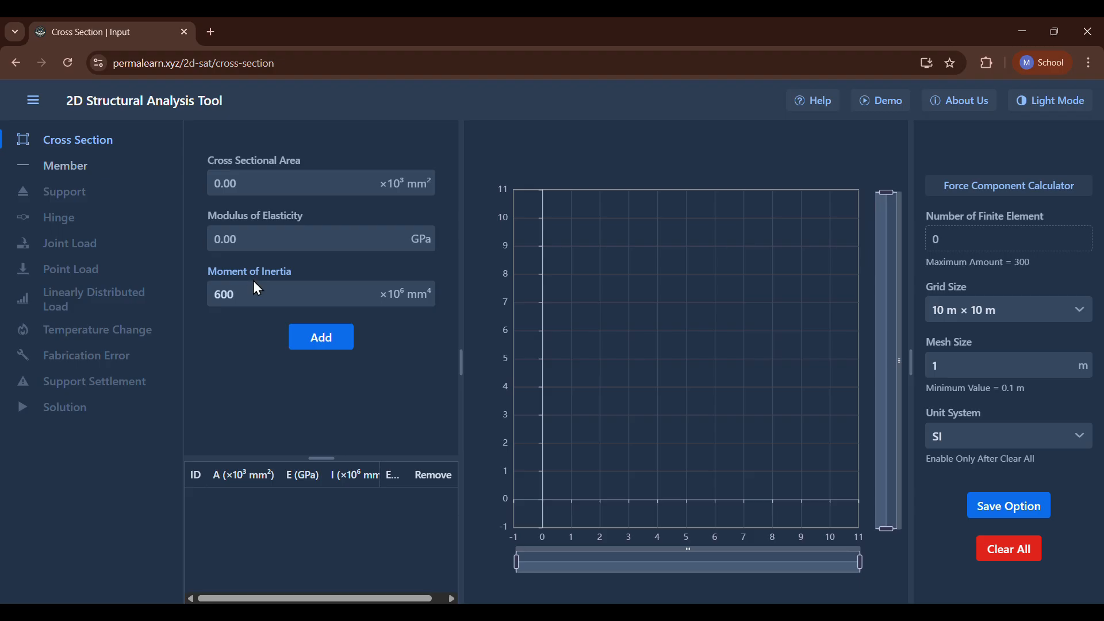
click(256, 241)
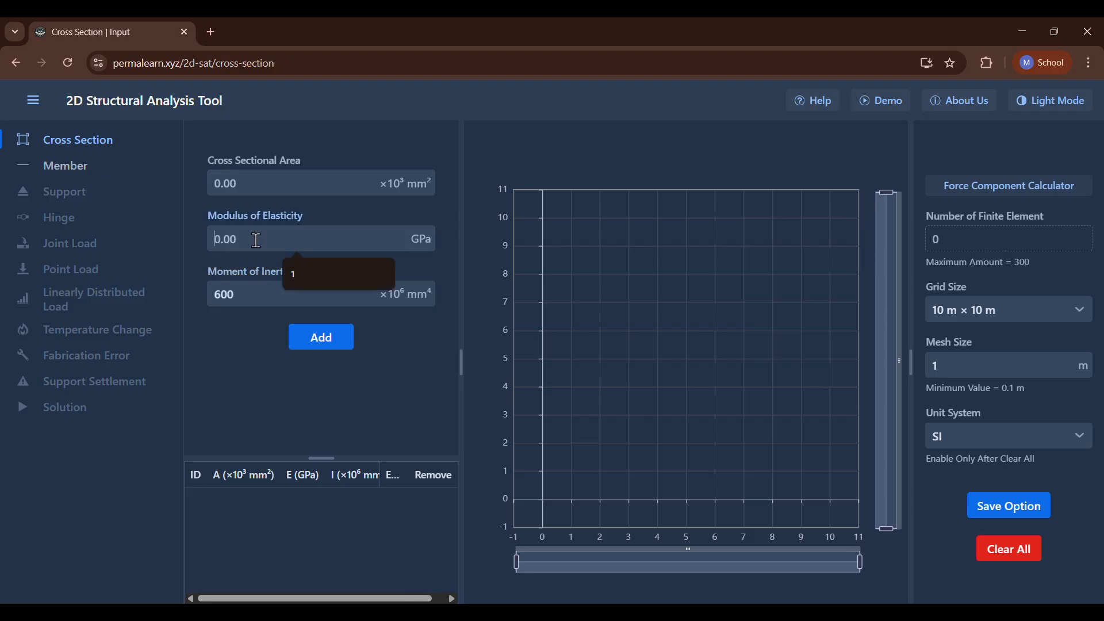
text(29000)
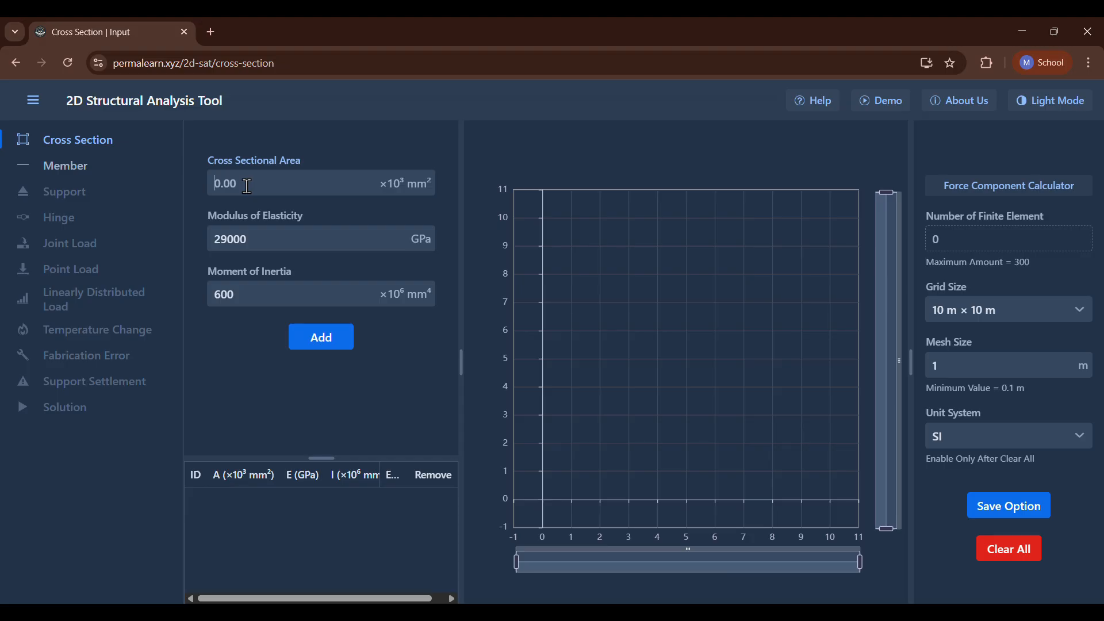
text(600)
click(321, 338)
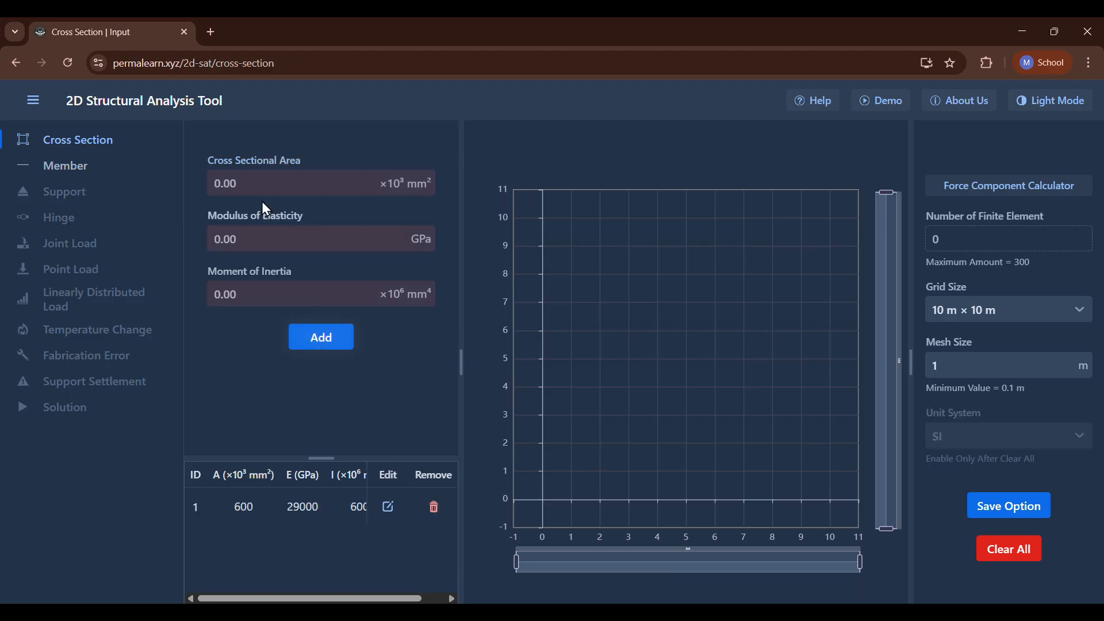
Add a second cross section with area 900 ×10³ mm², modulus of elasticity 29000 GPa and moment of inertia 900 ×10⁶ mm⁴.
click(262, 181)
text(900)
click(262, 231)
text(29000)
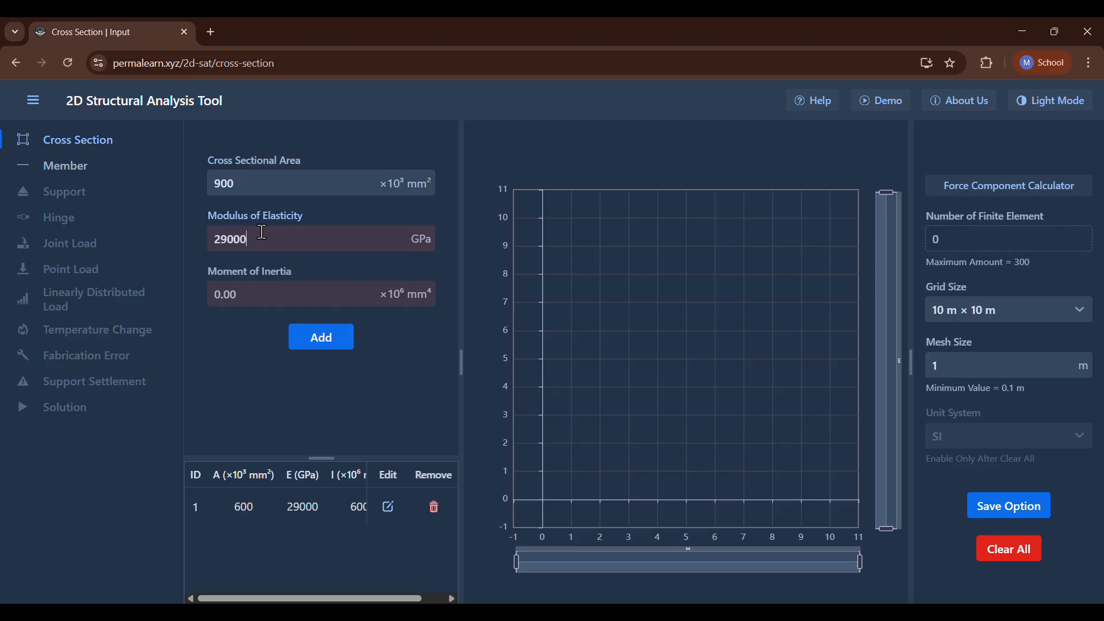
click(264, 297)
text(900)
key(Return)
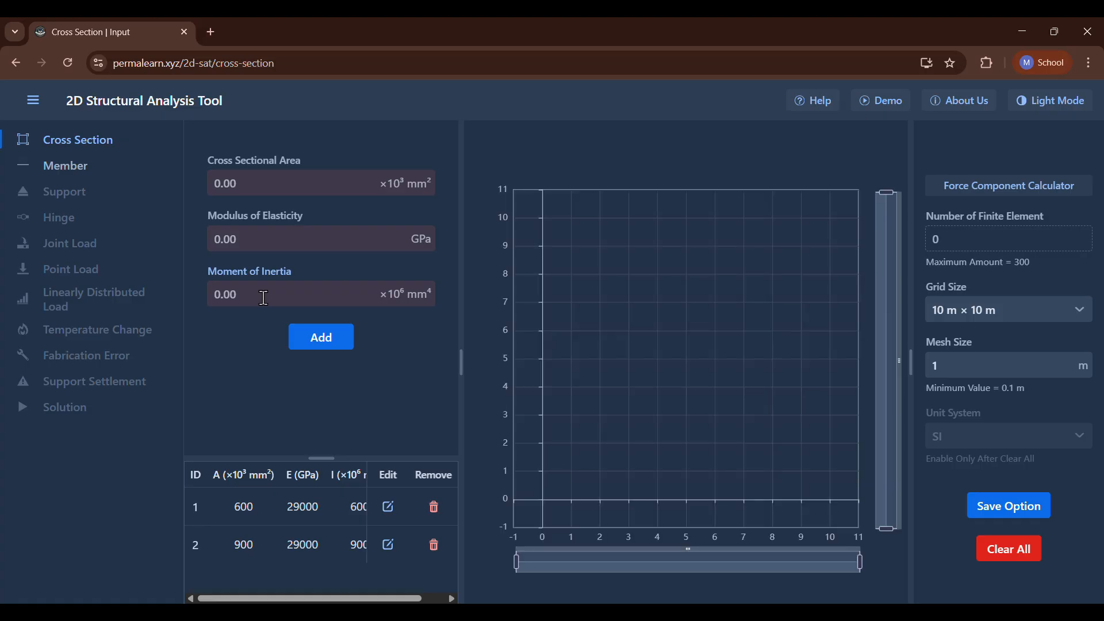
click(81, 174)
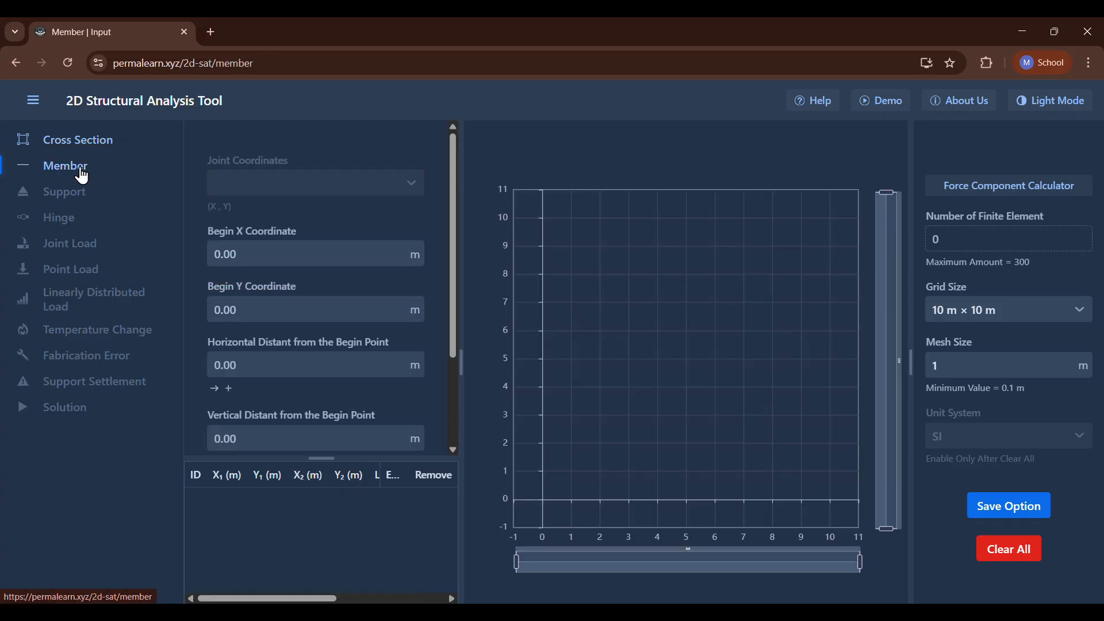
scroll(330, 367, down, 3)
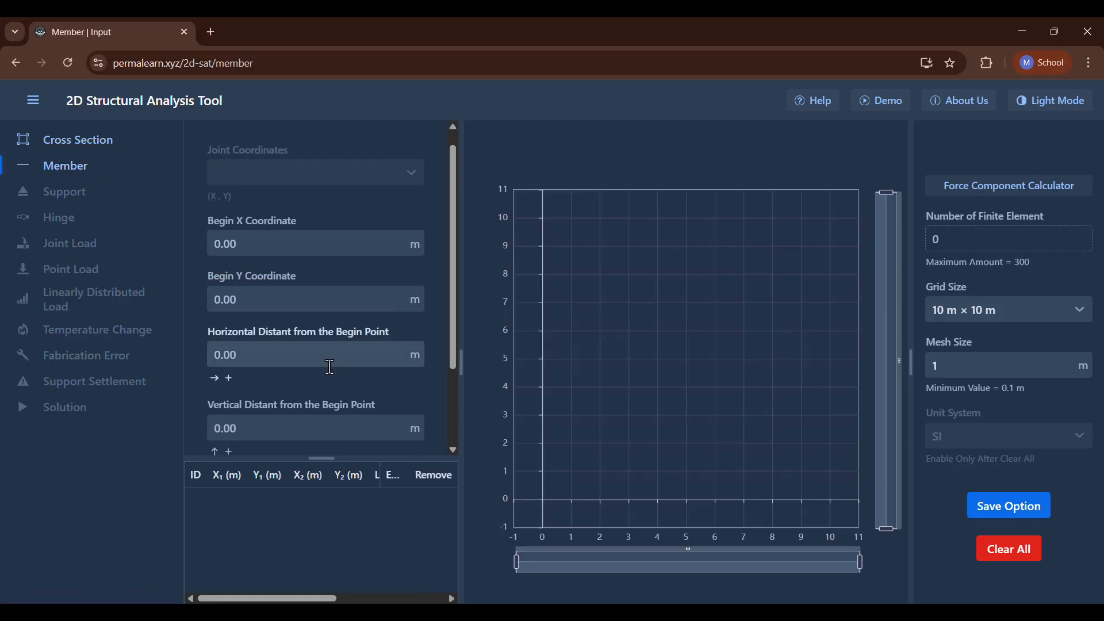
scroll(333, 374, up, 3)
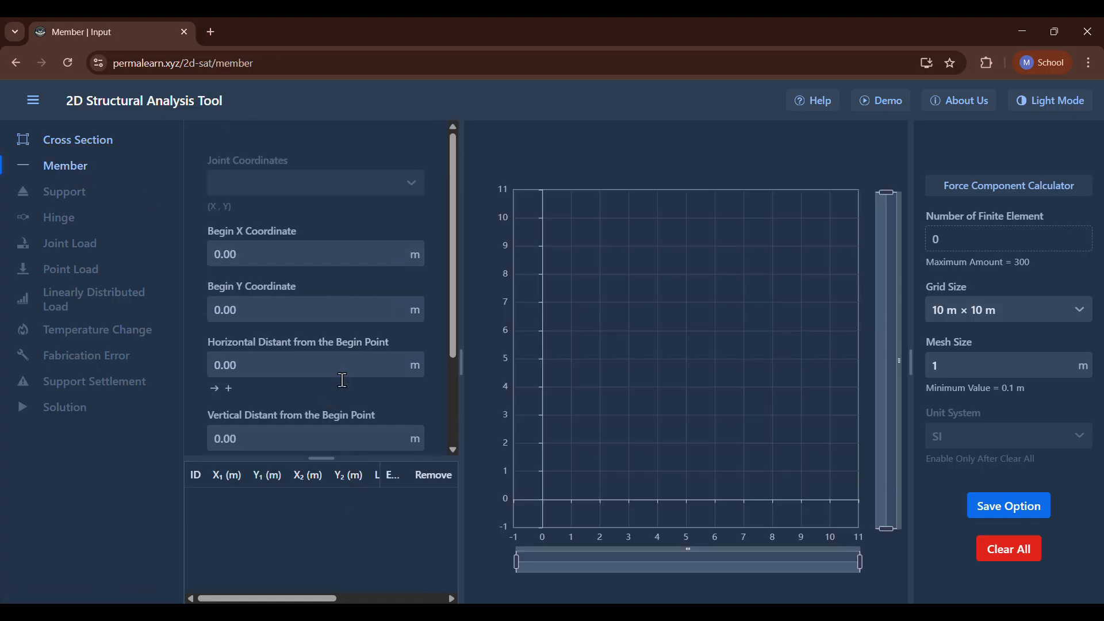
click(62, 145)
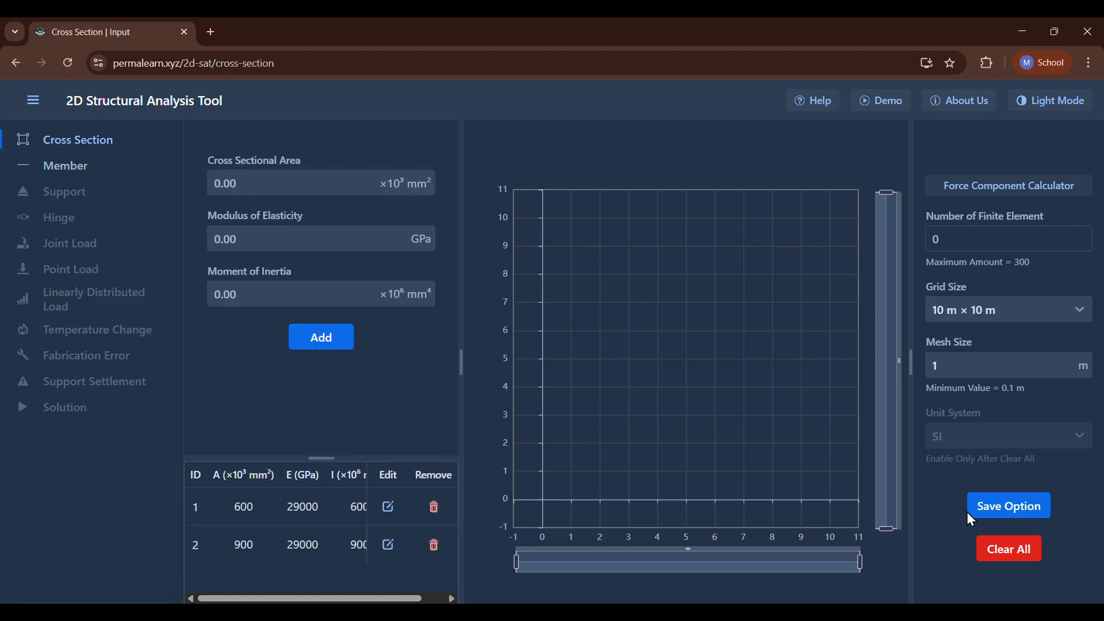
Clear the model by reloading the page, and save BG as the unit system.
click(62, 67)
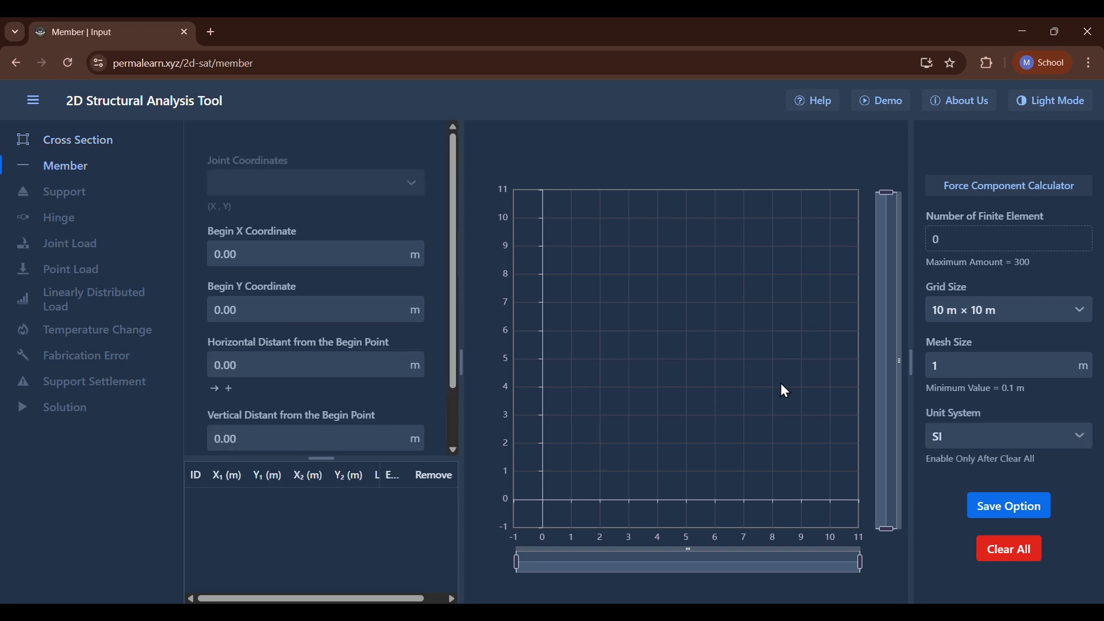
click(971, 435)
click(968, 500)
click(987, 506)
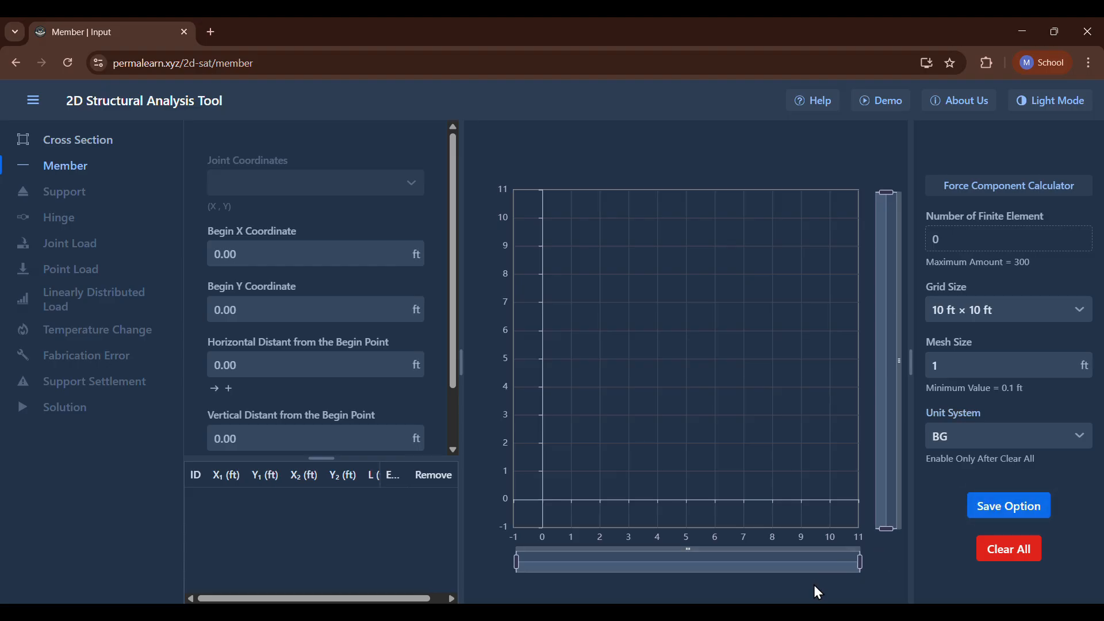
Check the frame dimensions in the P9.40 problem image and save a grid size of 30 ft × 30 ft.
click(693, 617)
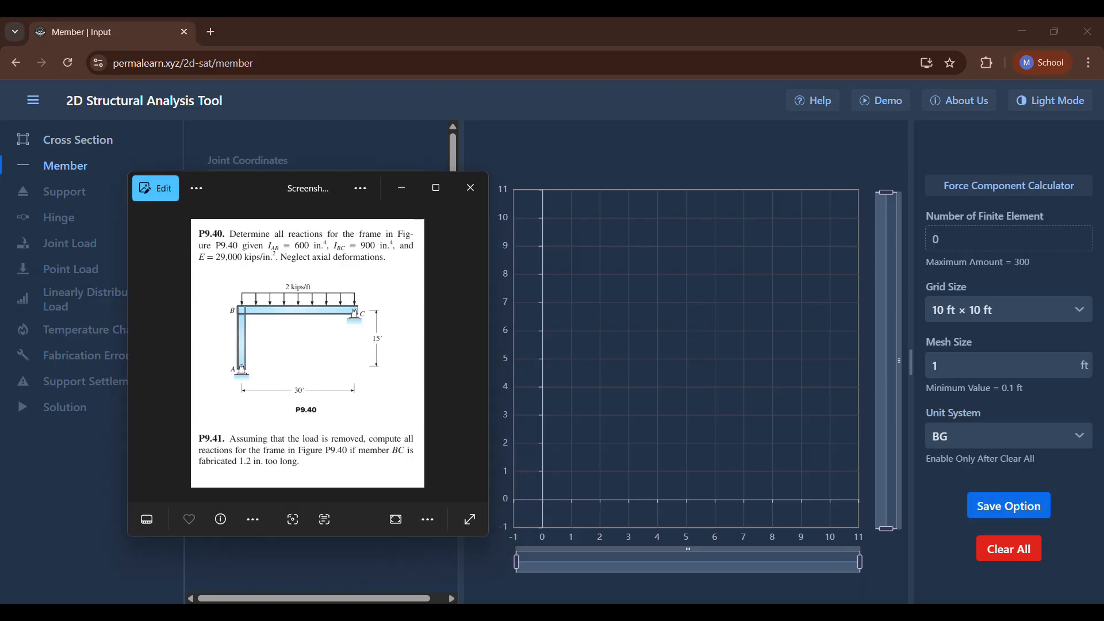
click(693, 616)
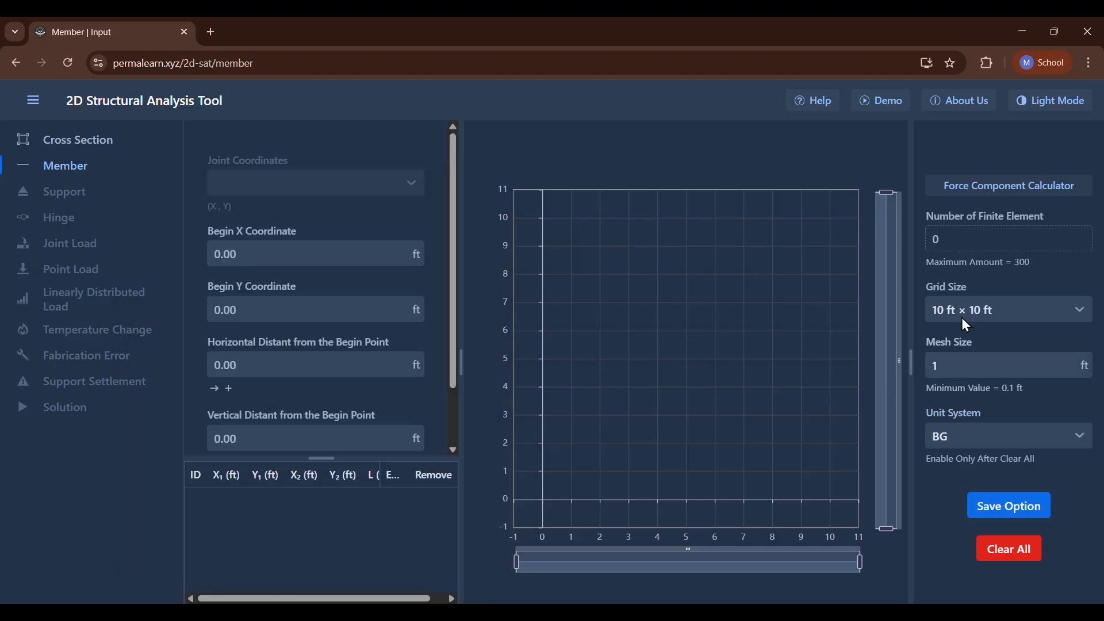
click(998, 305)
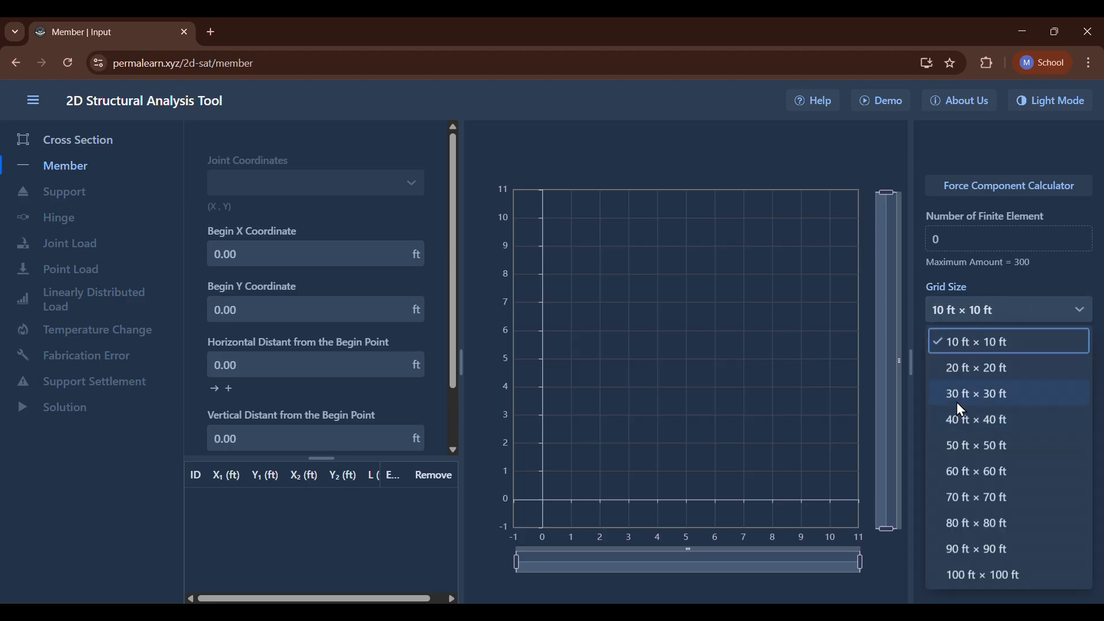
click(958, 398)
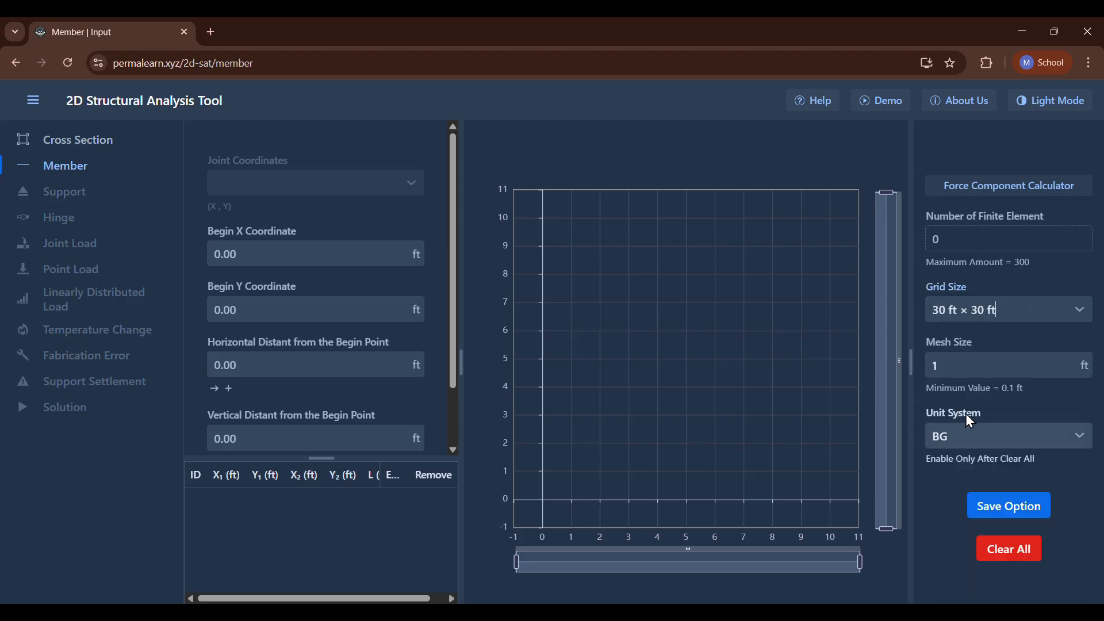
click(998, 497)
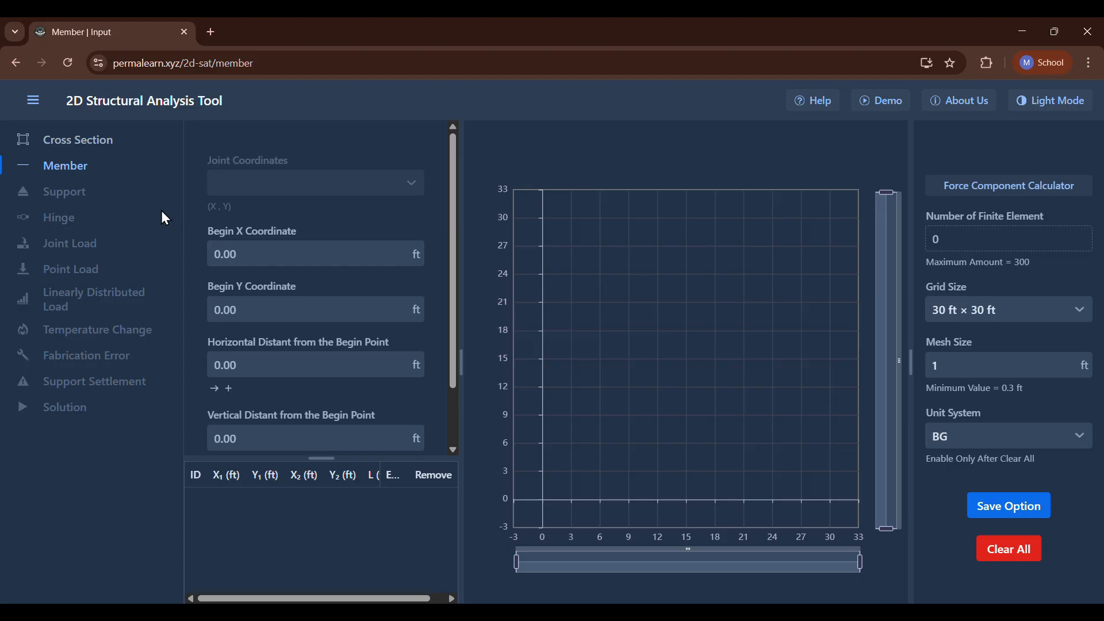
Add a cross section with area 600 in², modulus of elasticity 29000 ksi and moment of inertia 600 in⁴.
click(49, 141)
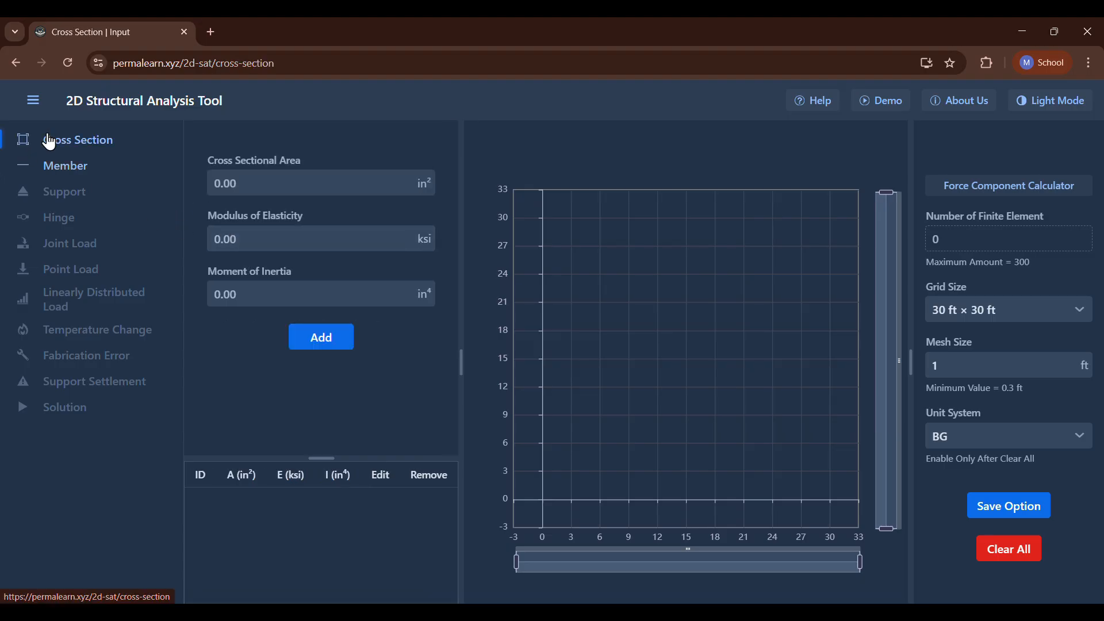
click(236, 182)
text(600)
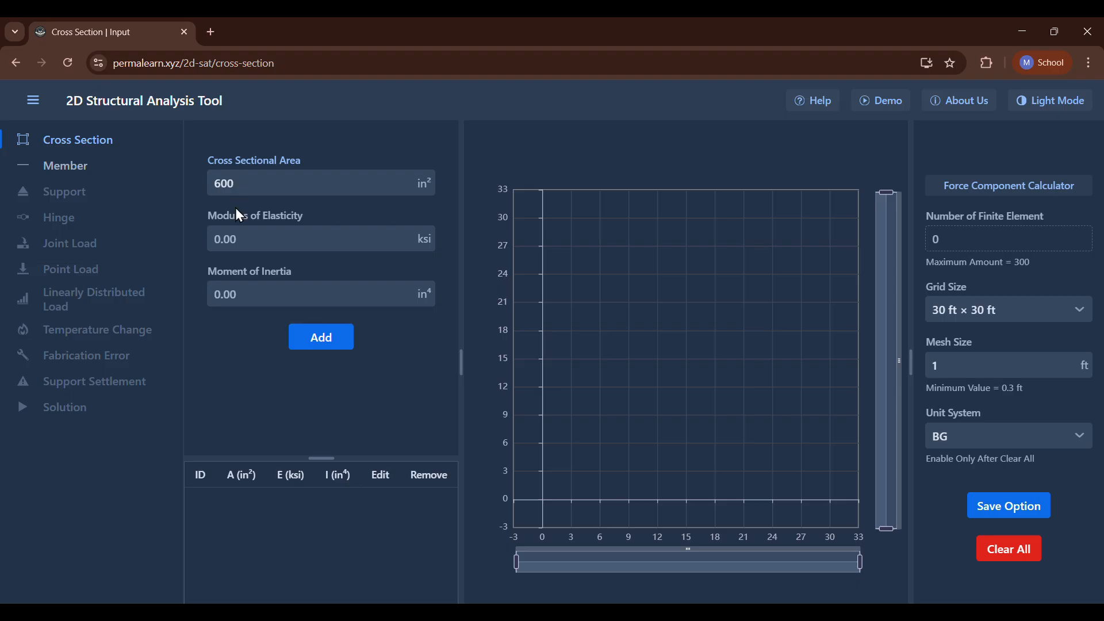
click(237, 234)
text(29000)
click(247, 293)
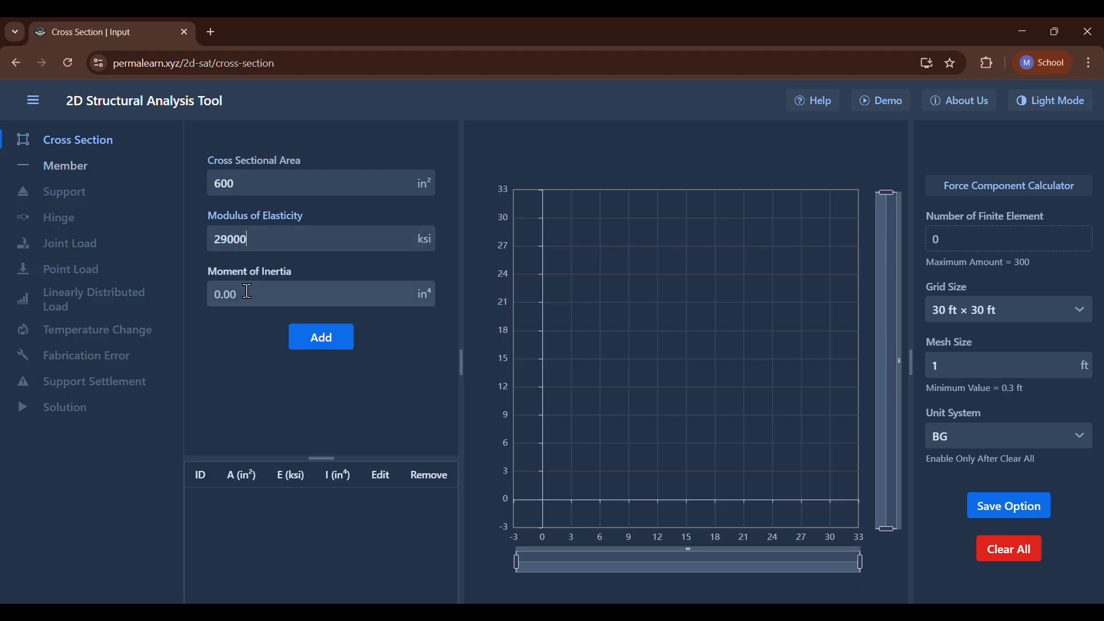
text(600)
key(Return)
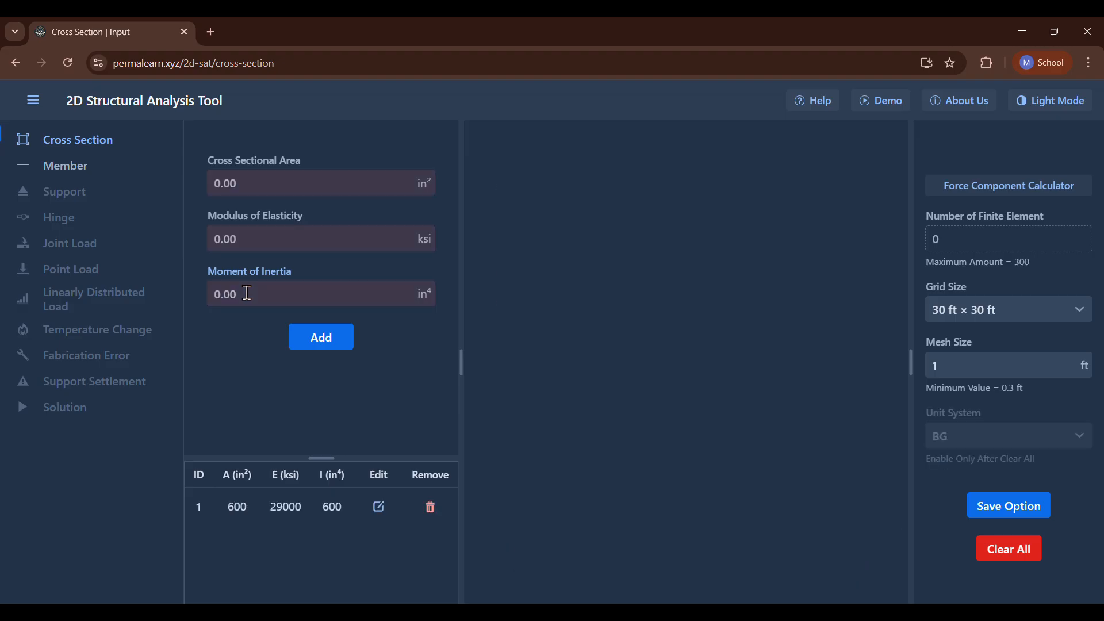
Add a second cross section with area 900 in², modulus of elasticity 29000 ksi and moment of inertia 900 in⁴.
click(246, 192)
text(900)
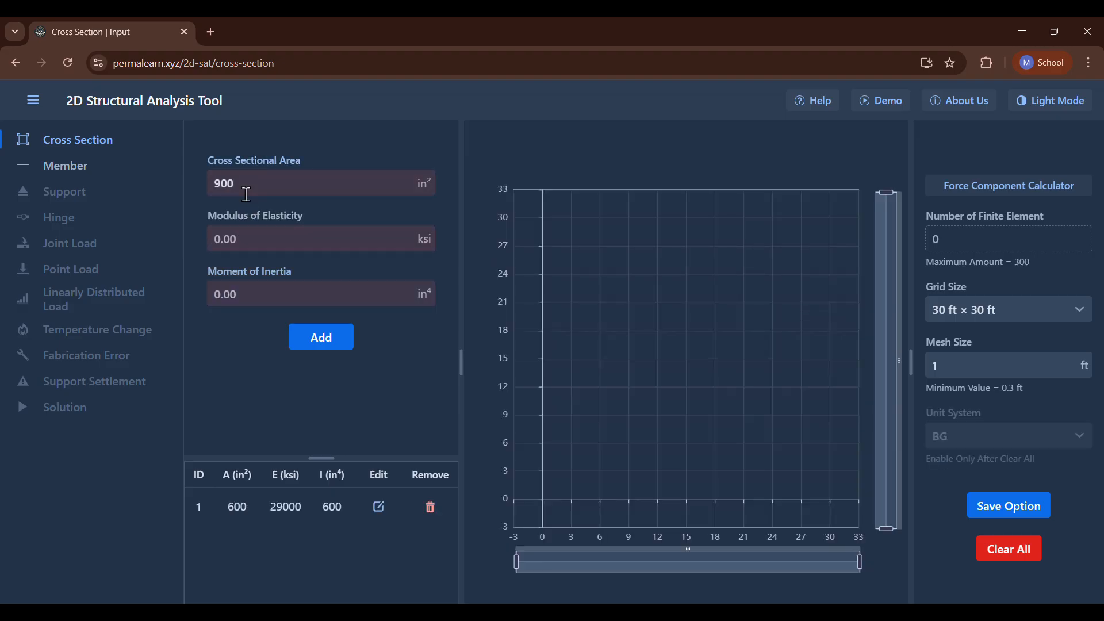
click(255, 242)
text(29)
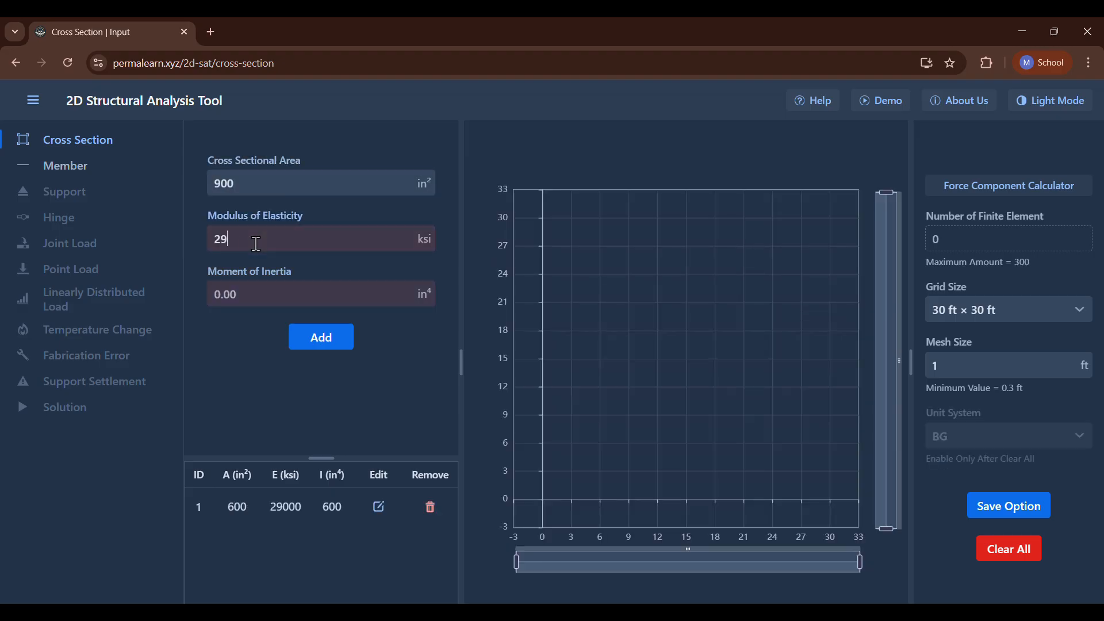
text(000)
click(260, 297)
text(900)
key(Return)
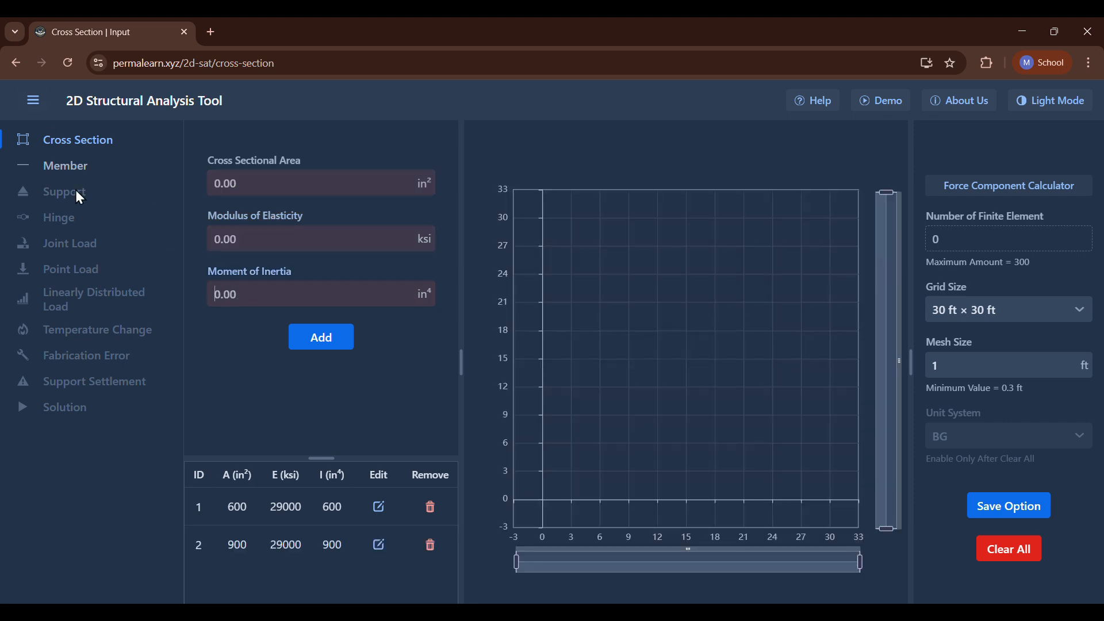
Add a vertical member 15 ft high starting at the origin, using cross section 1.
click(49, 167)
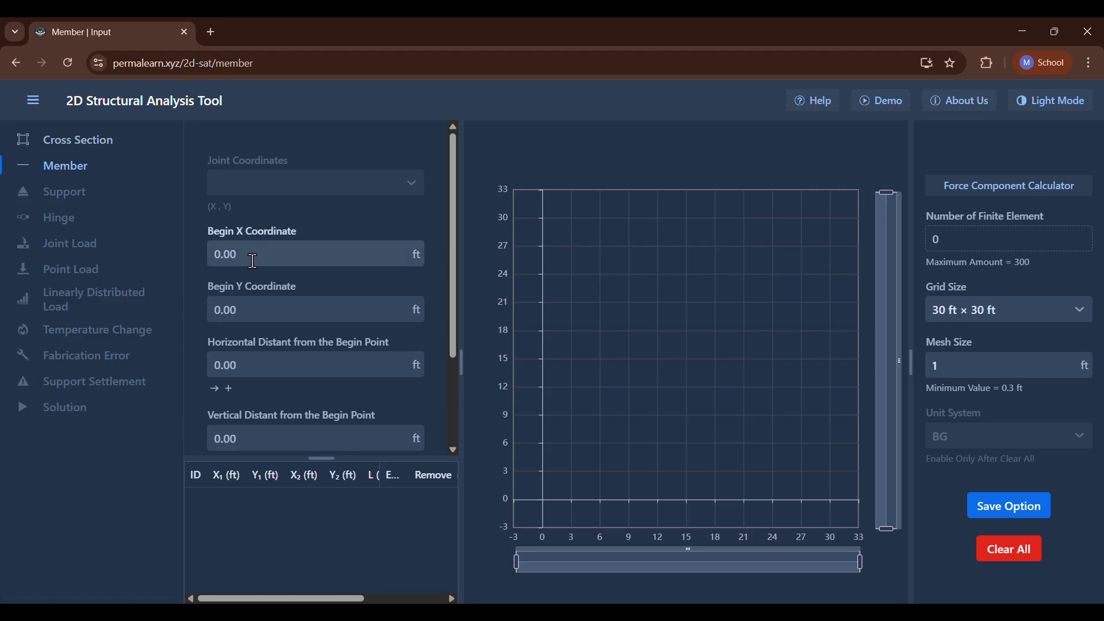
scroll(266, 344, down, 2)
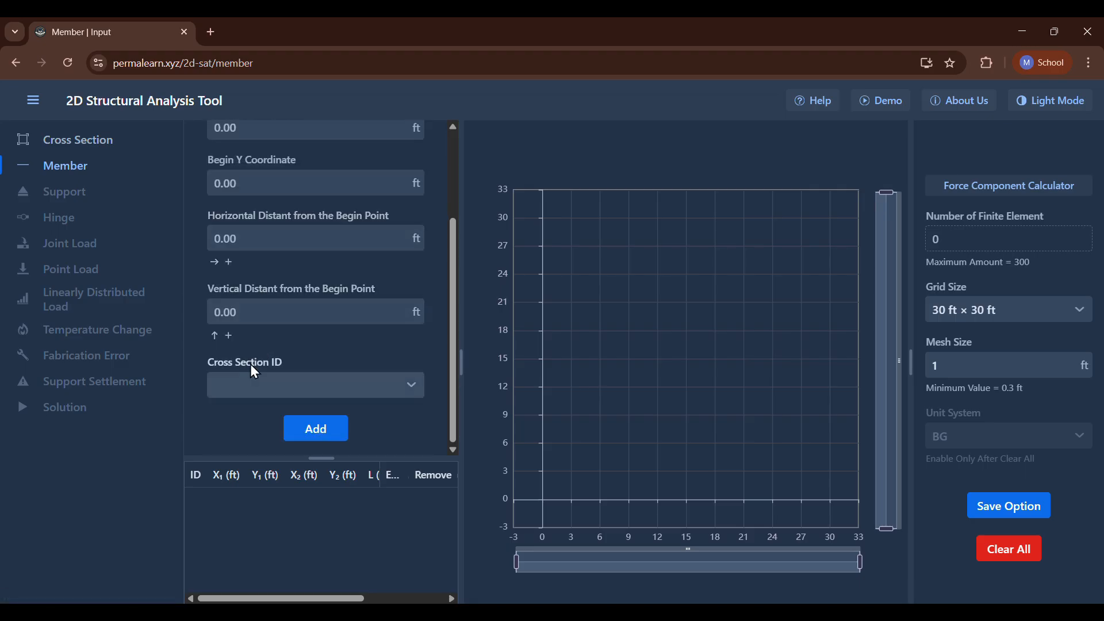
click(236, 310)
text(15)
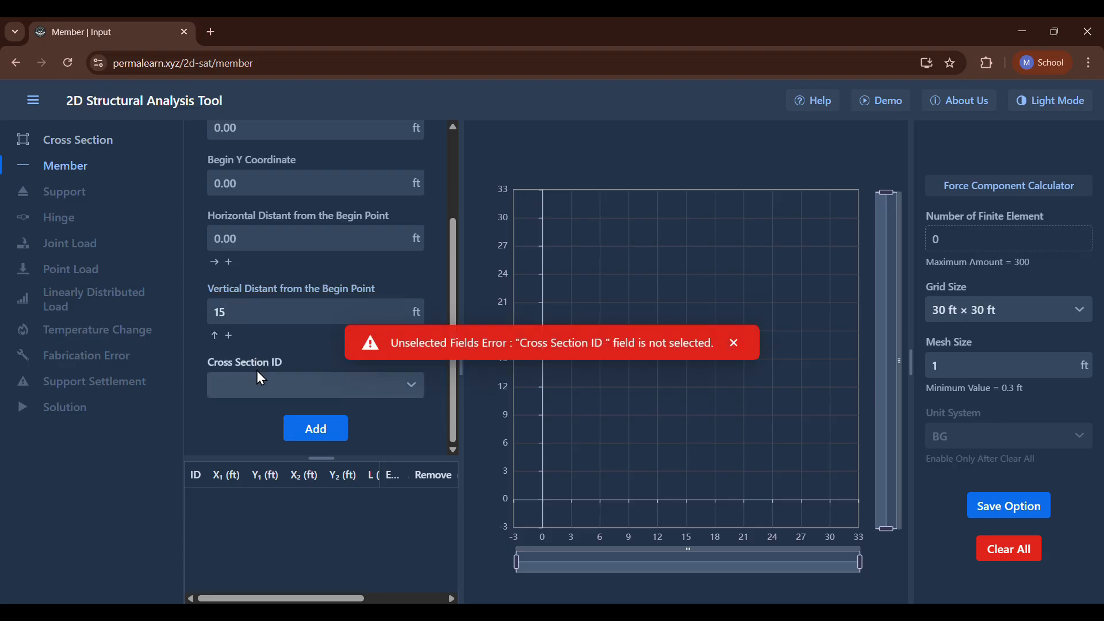
click(275, 378)
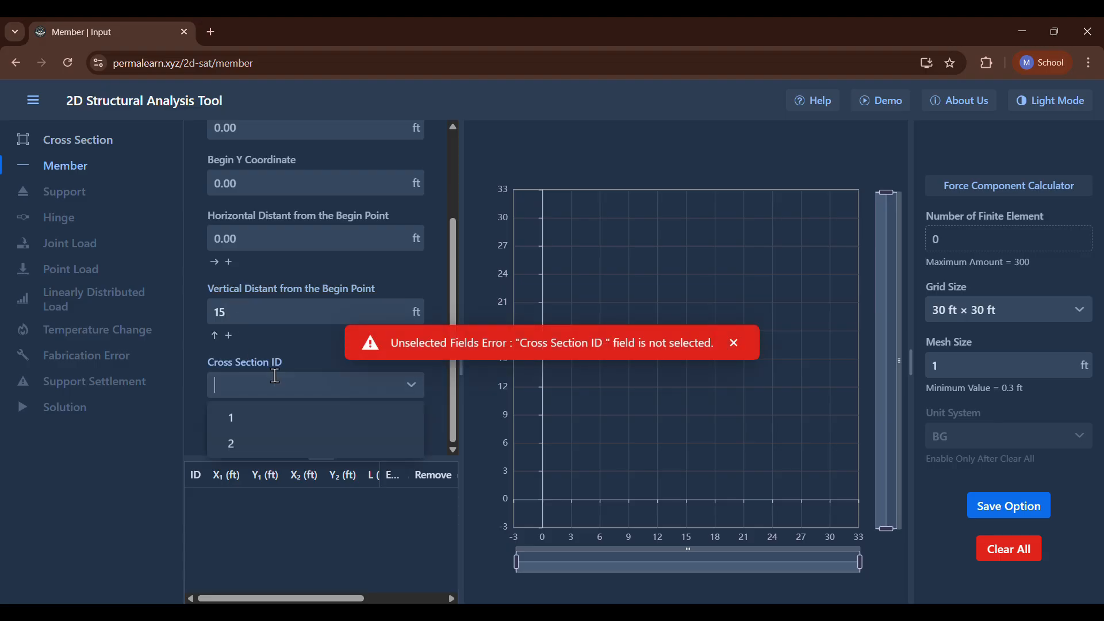
click(263, 423)
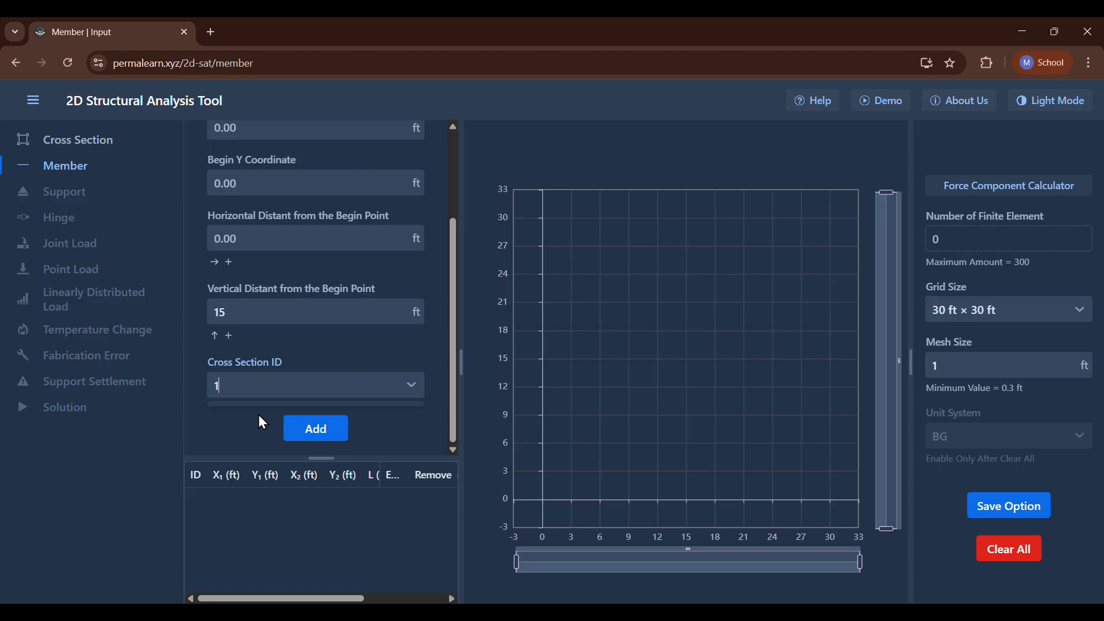
click(318, 429)
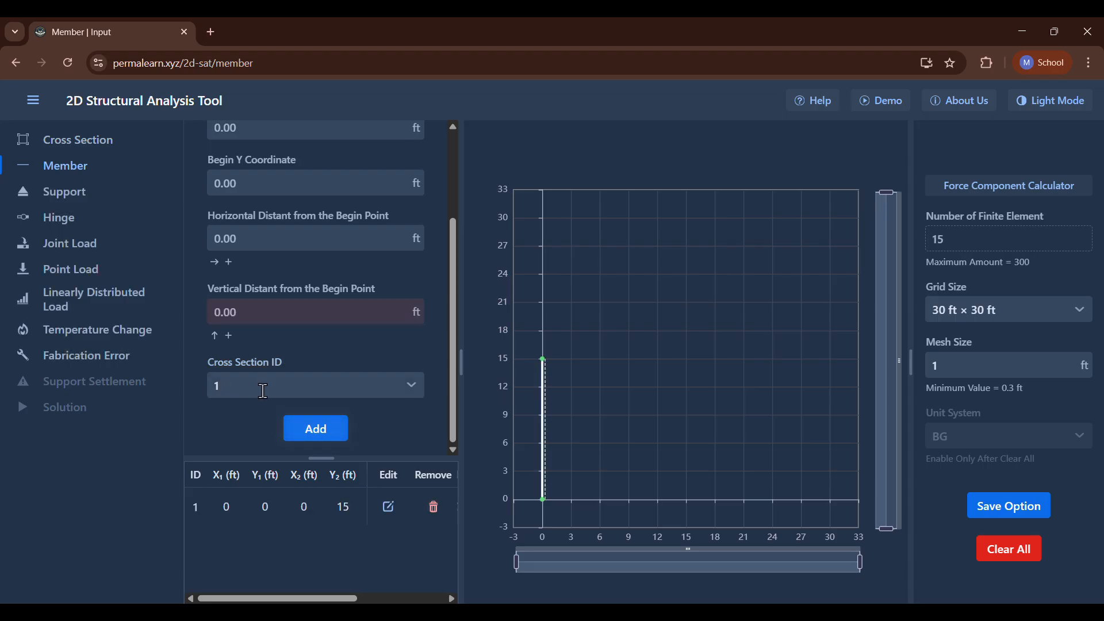
Add a horizontal member 30 ft long starting at joint (0, 15), using cross section 2.
scroll(260, 298, up, 3)
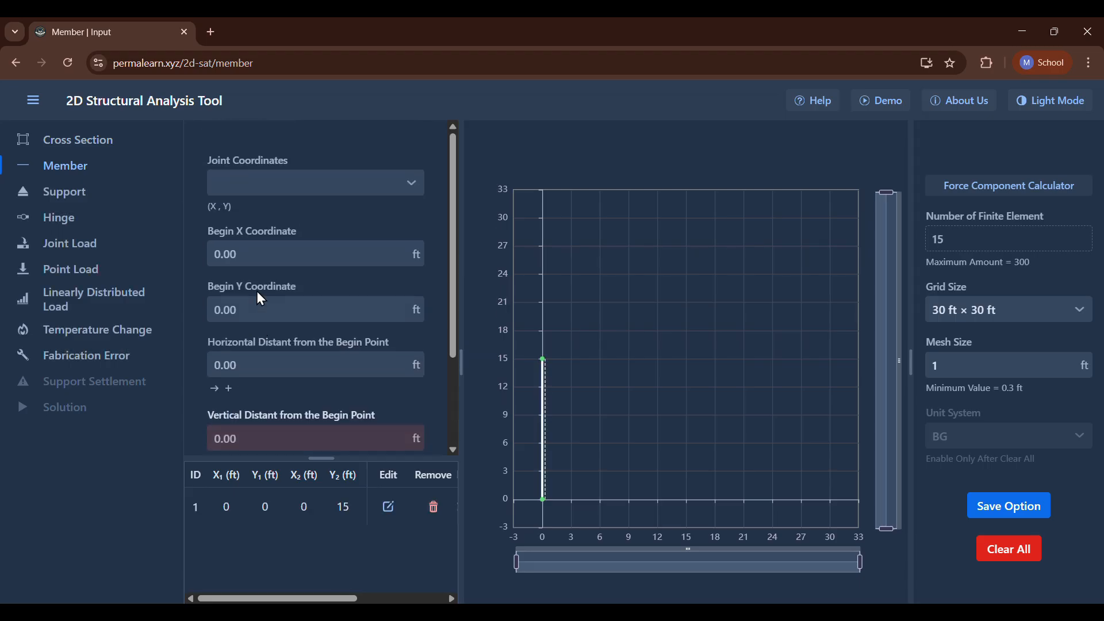
click(240, 183)
click(236, 240)
scroll(237, 241, down, 2)
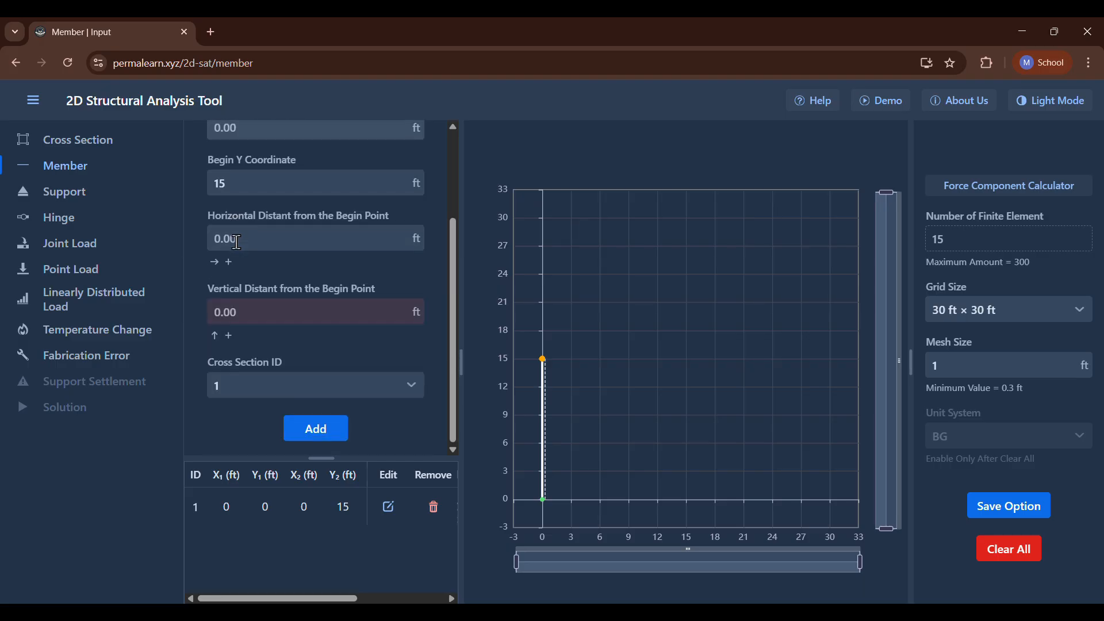
click(243, 238)
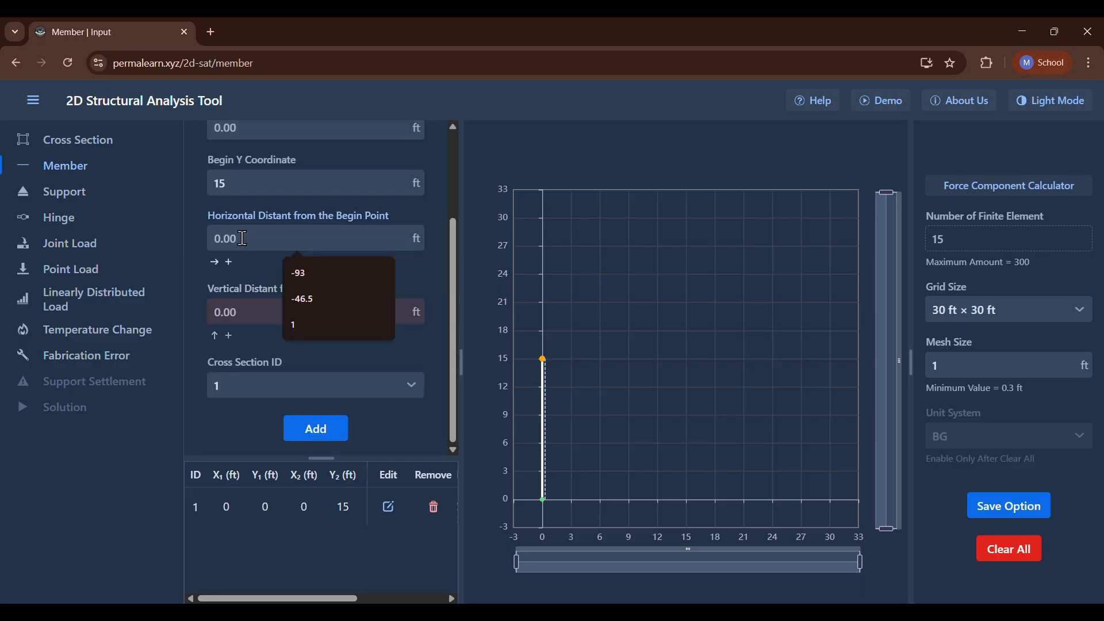
text(30)
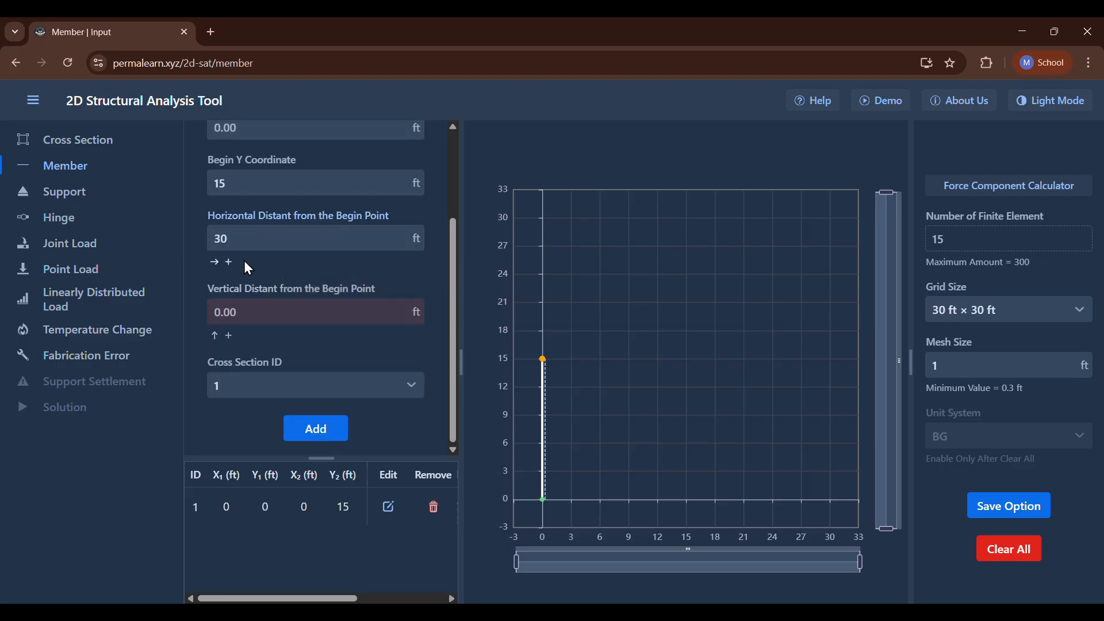
click(262, 397)
click(264, 438)
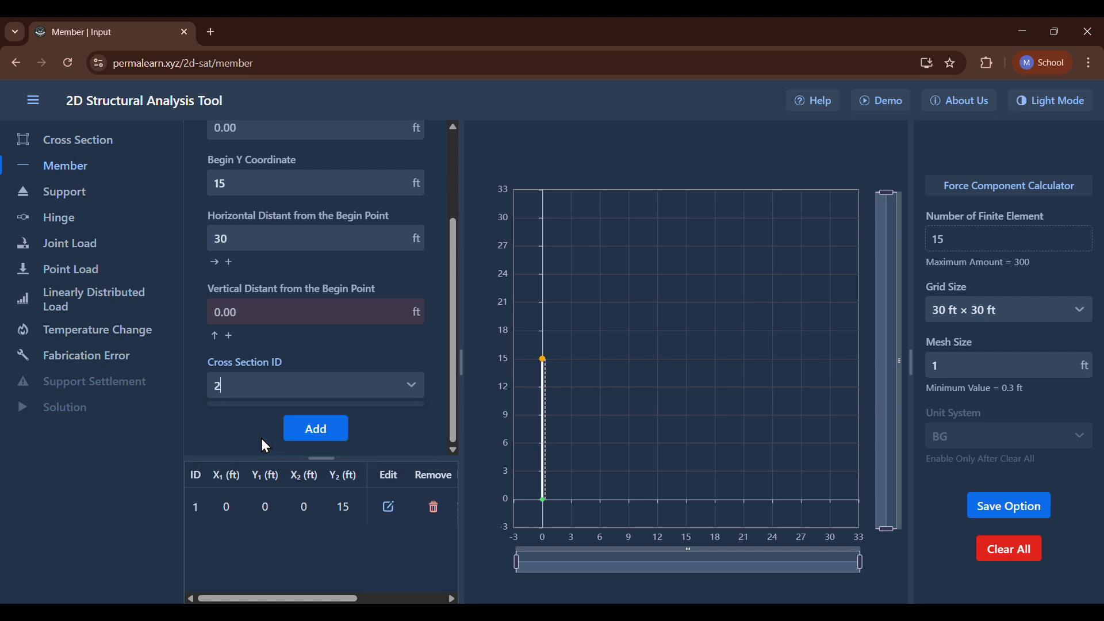
click(299, 433)
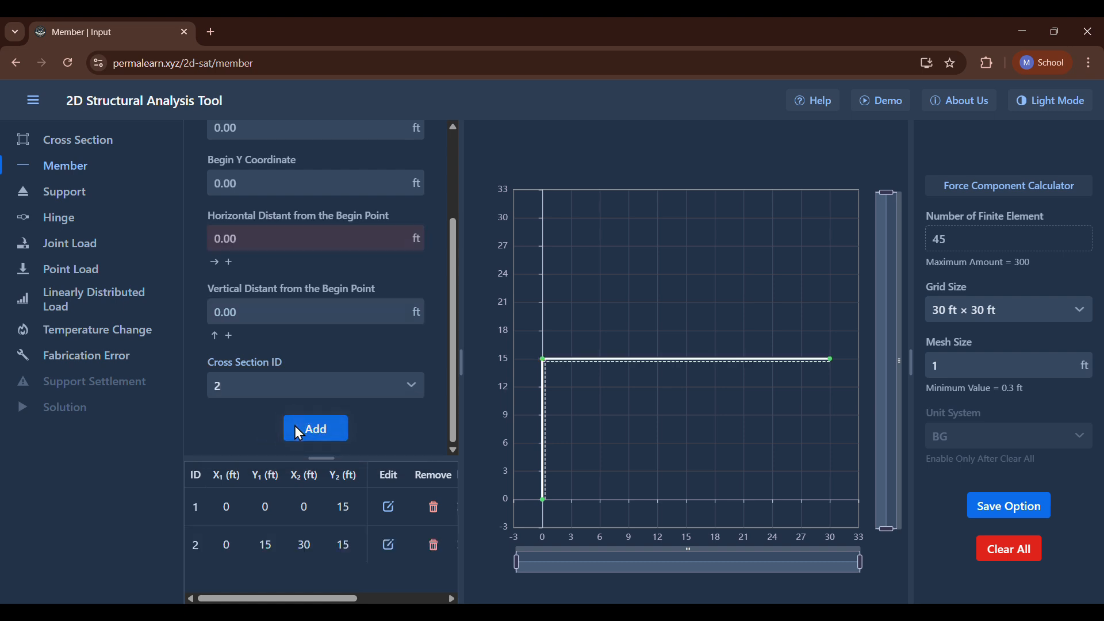
scroll(288, 332, up, 2)
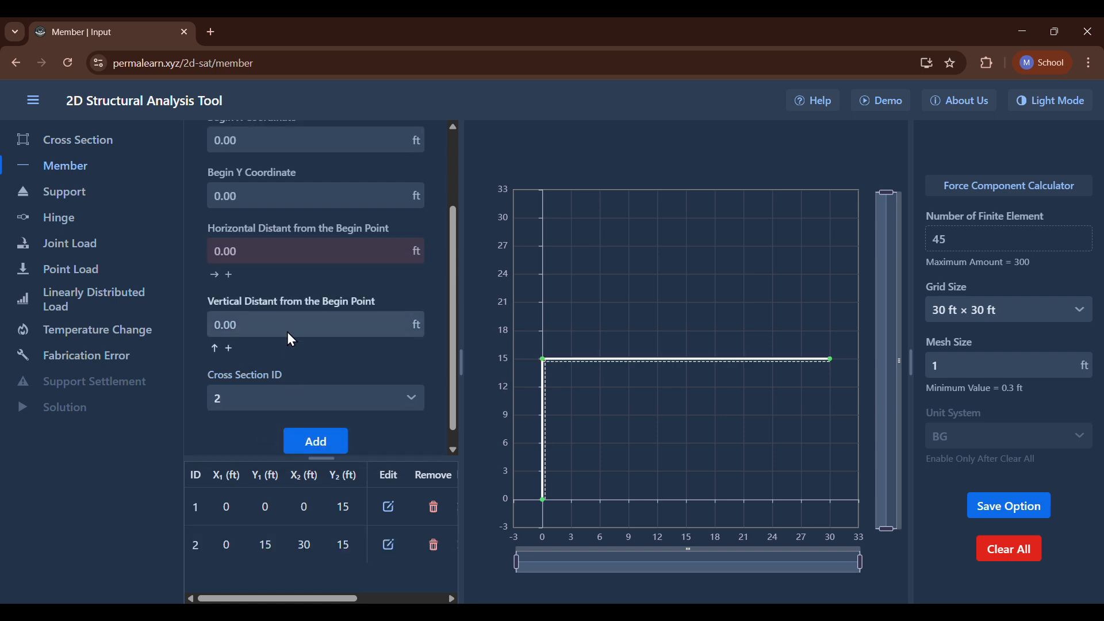
Add a pinned support at joint A (0, 0).
click(86, 203)
click(239, 179)
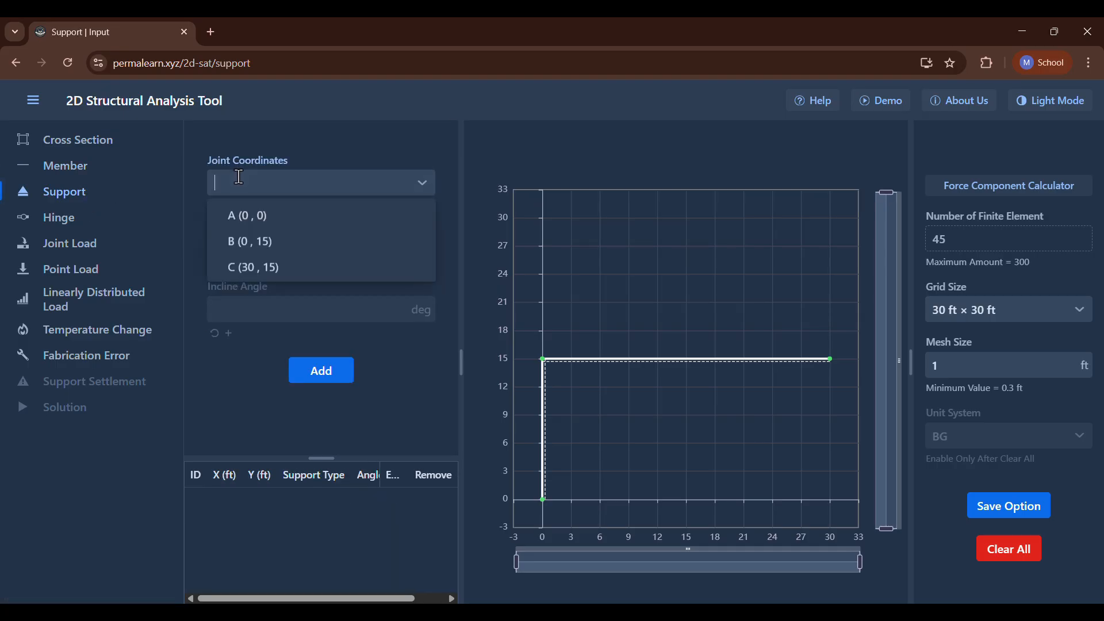
click(250, 215)
click(246, 245)
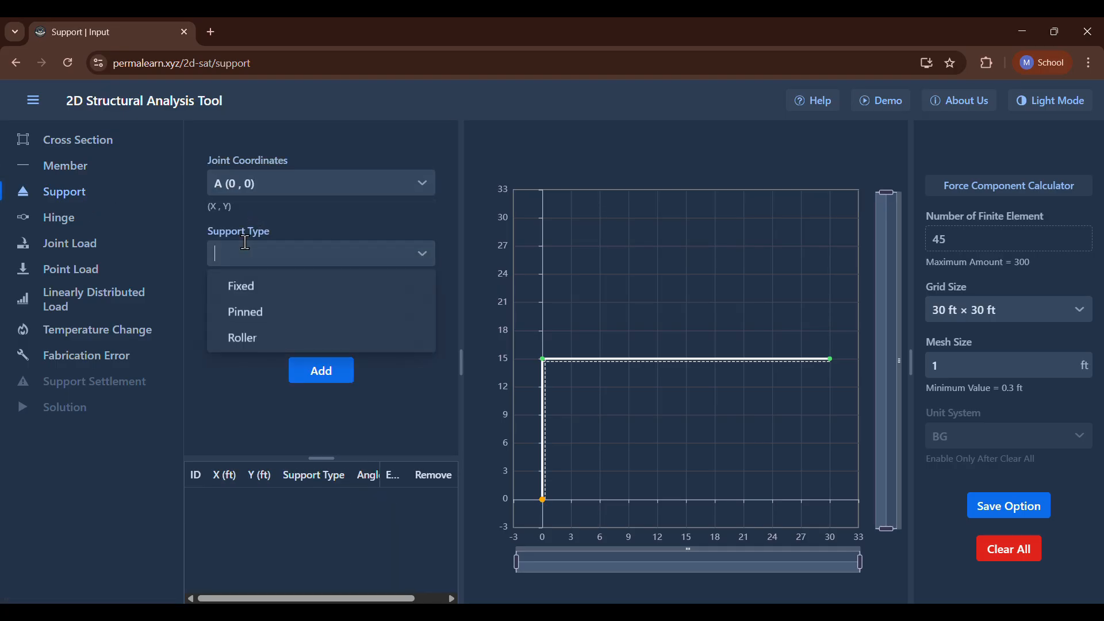
click(249, 313)
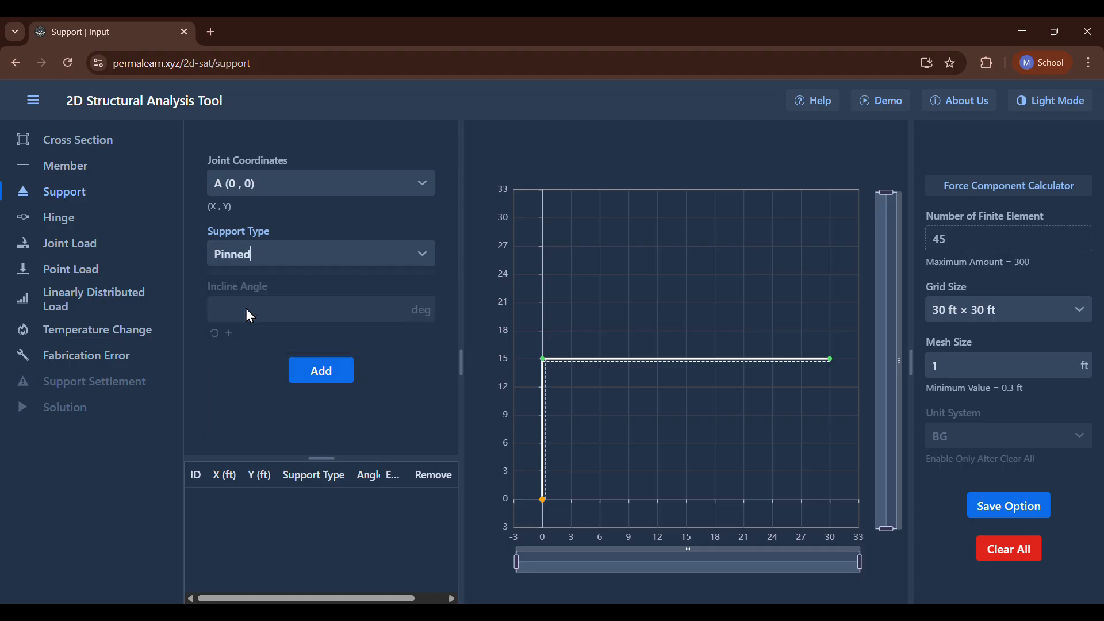
click(302, 368)
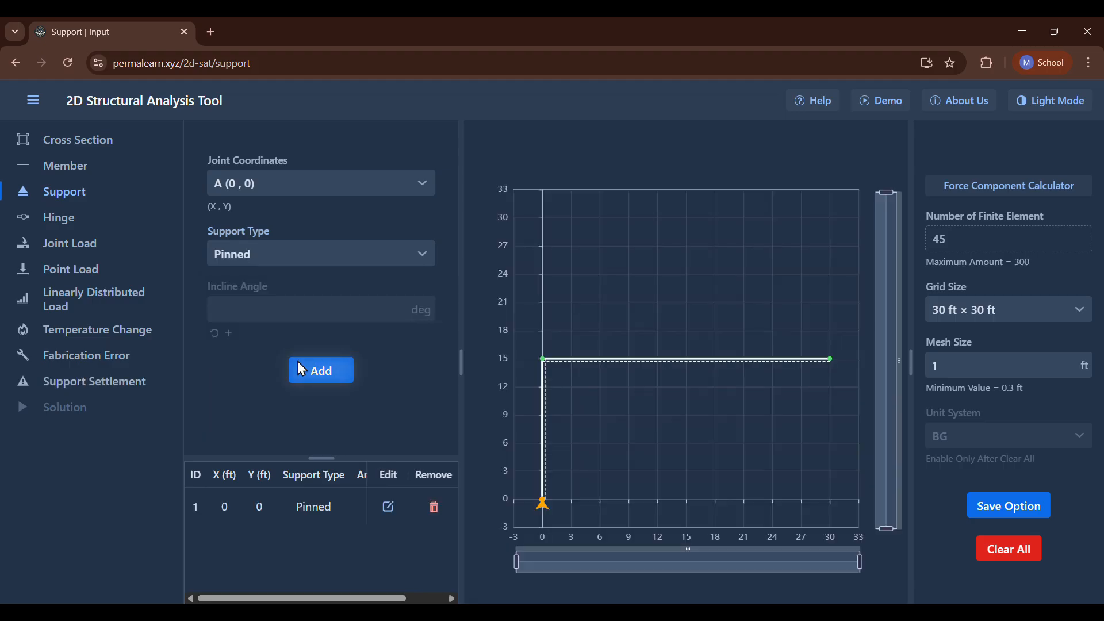
Add a second pinned support at joint C (30, 15).
click(278, 184)
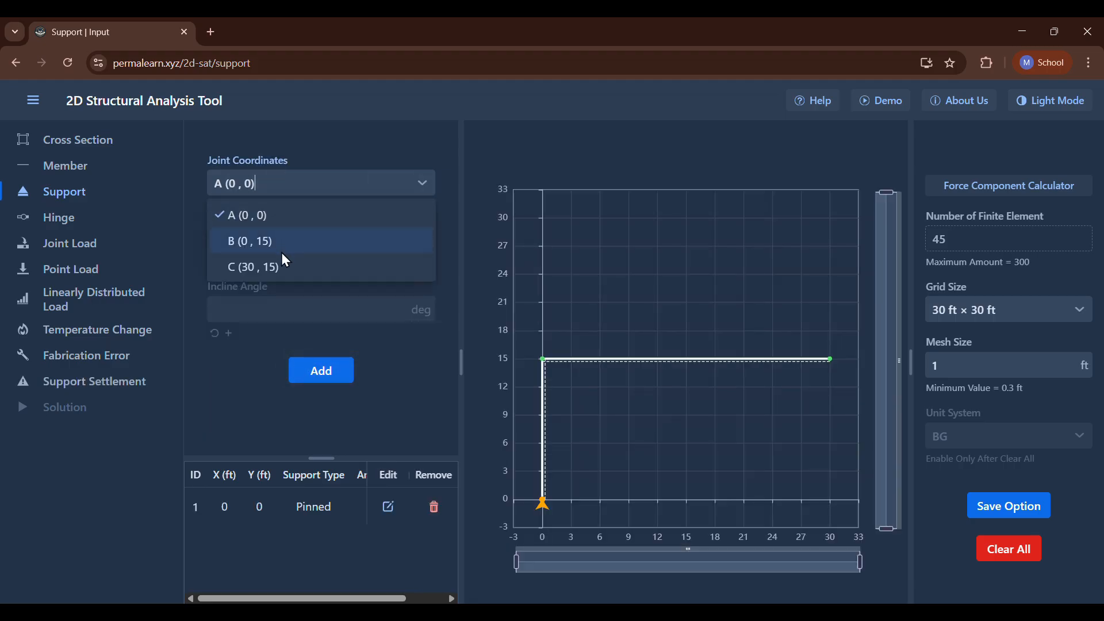
click(283, 266)
click(284, 253)
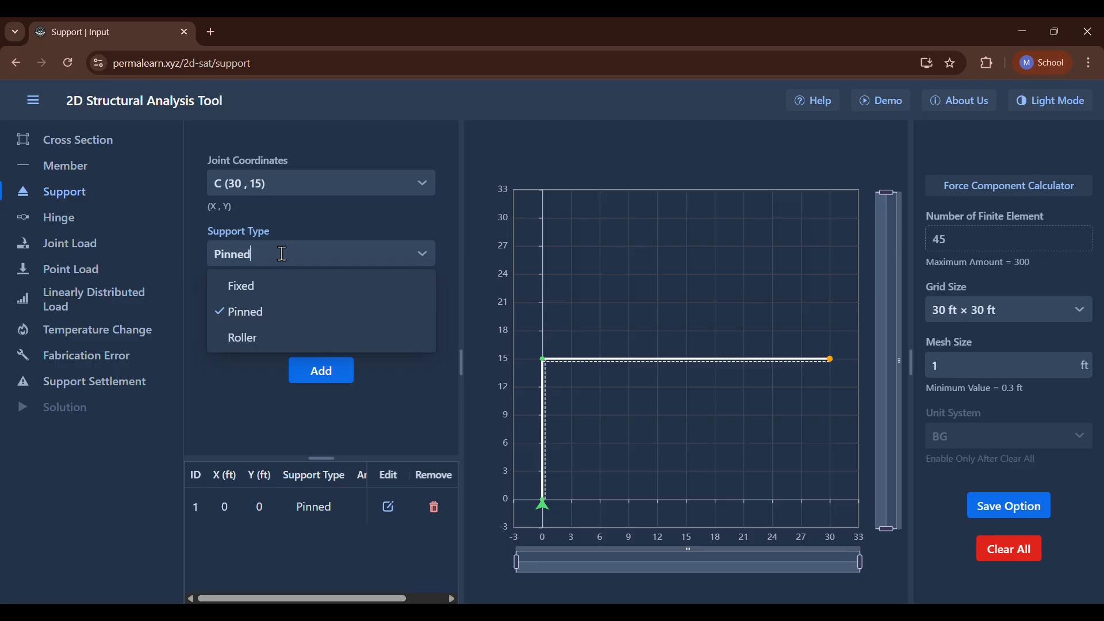
key(Escape)
click(313, 367)
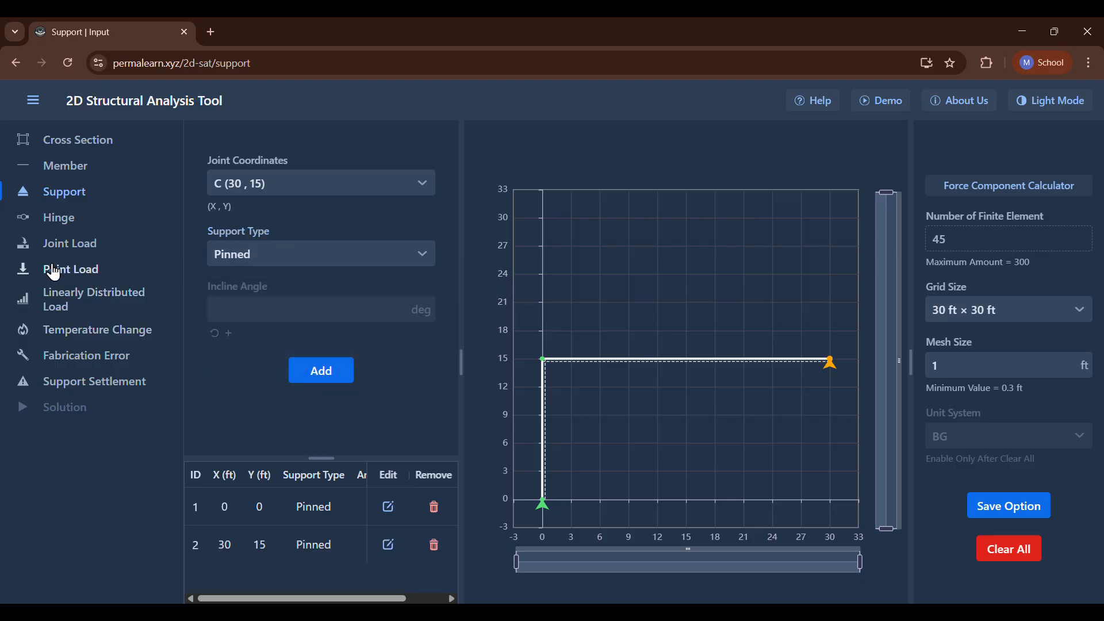
Set up a linearly distributed load on member 2 with the Vertical Loads type.
click(80, 295)
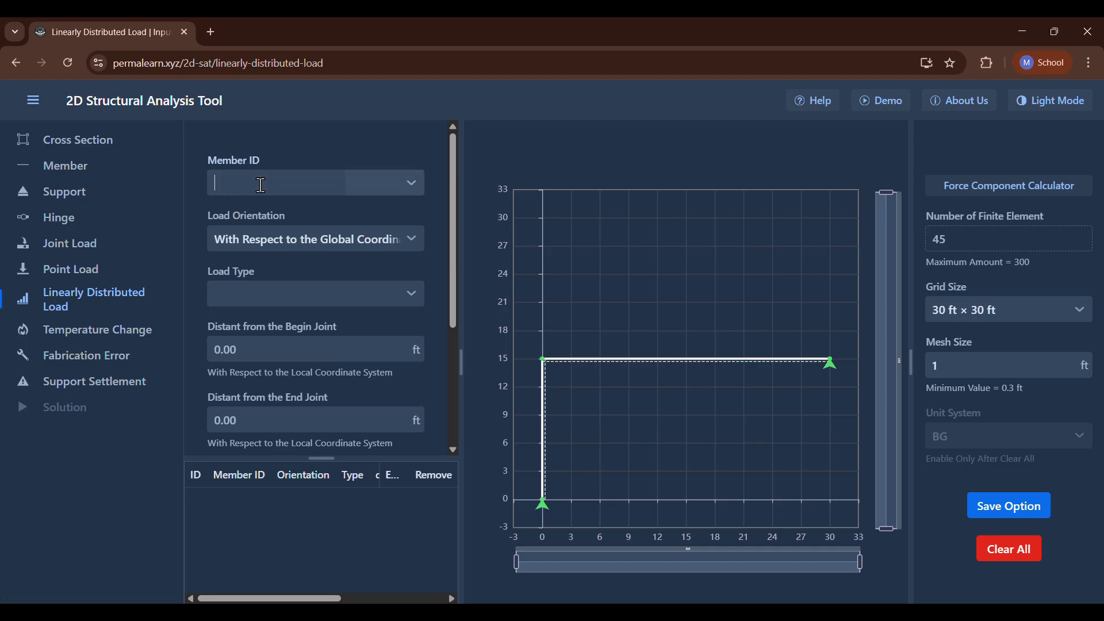
click(260, 185)
click(260, 216)
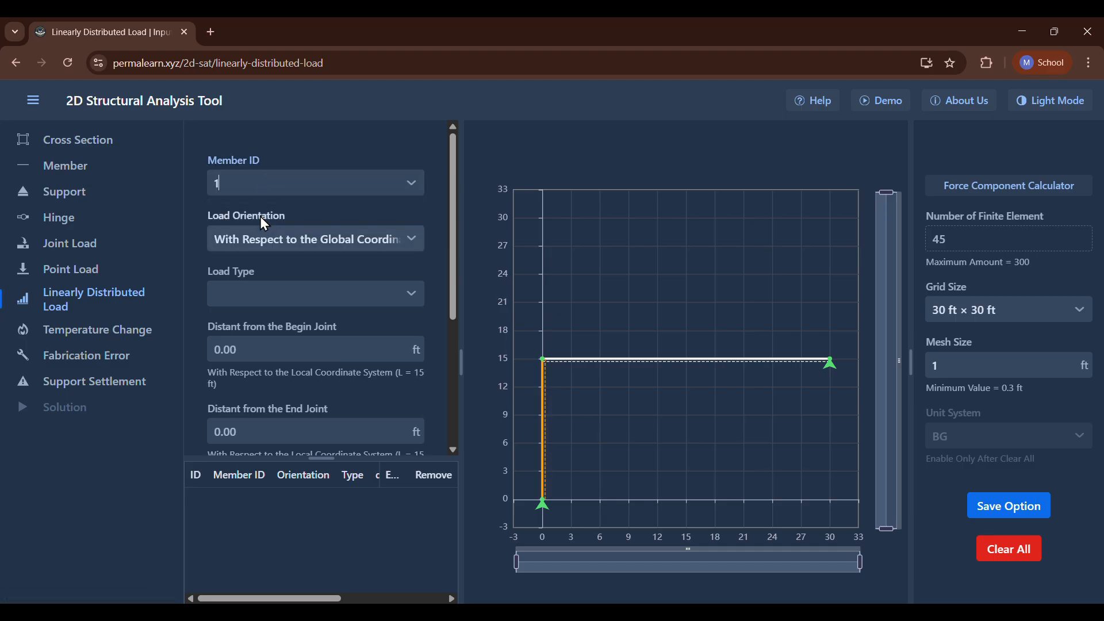
click(265, 184)
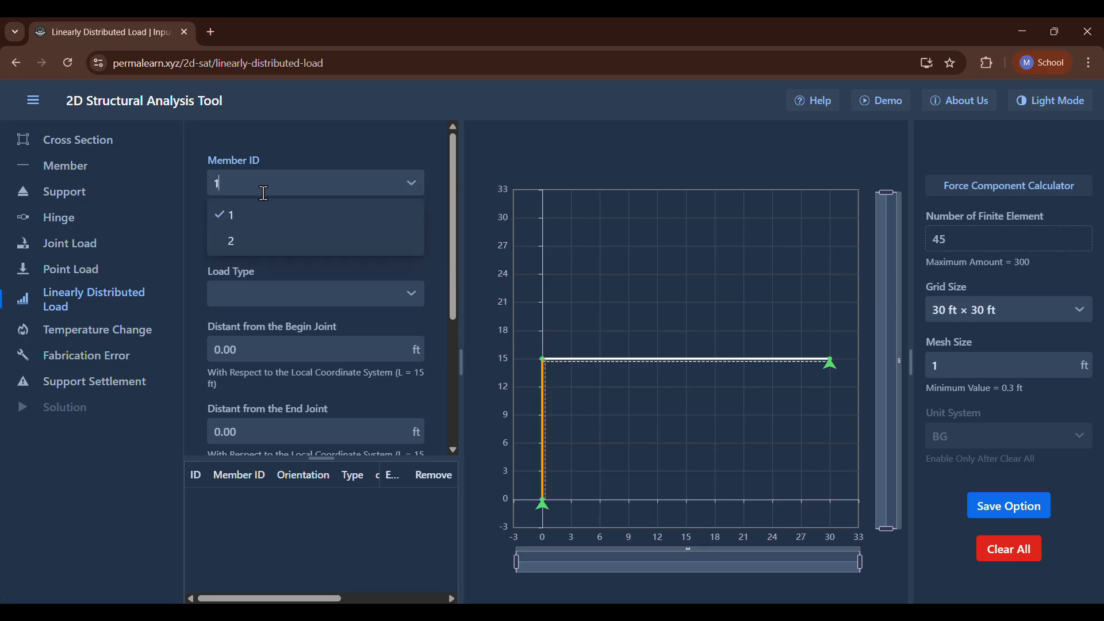
click(255, 233)
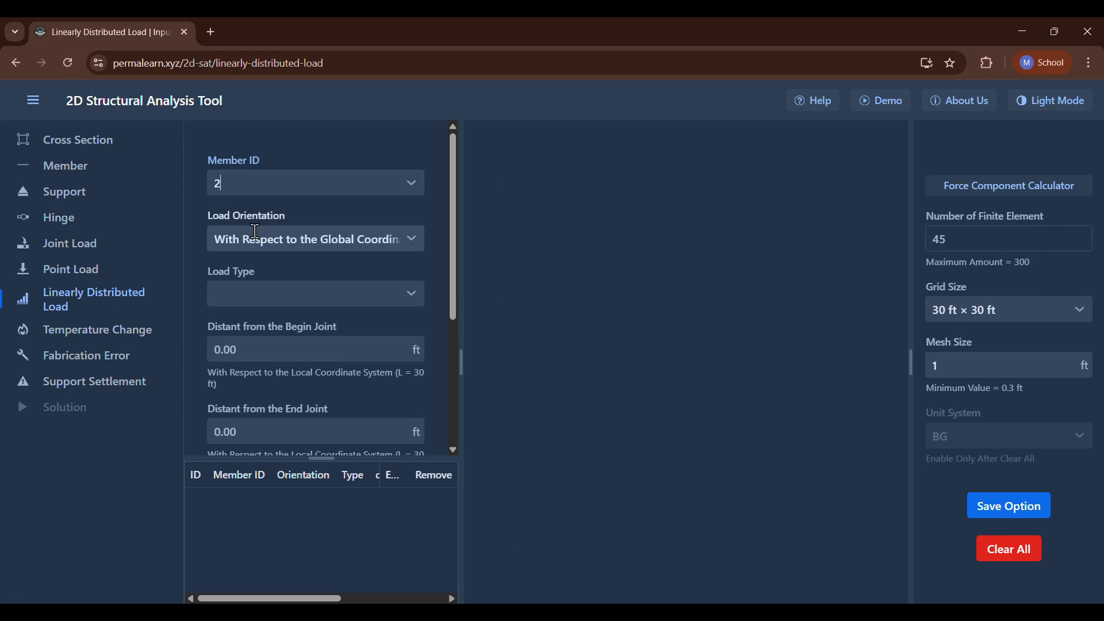
click(262, 302)
click(257, 348)
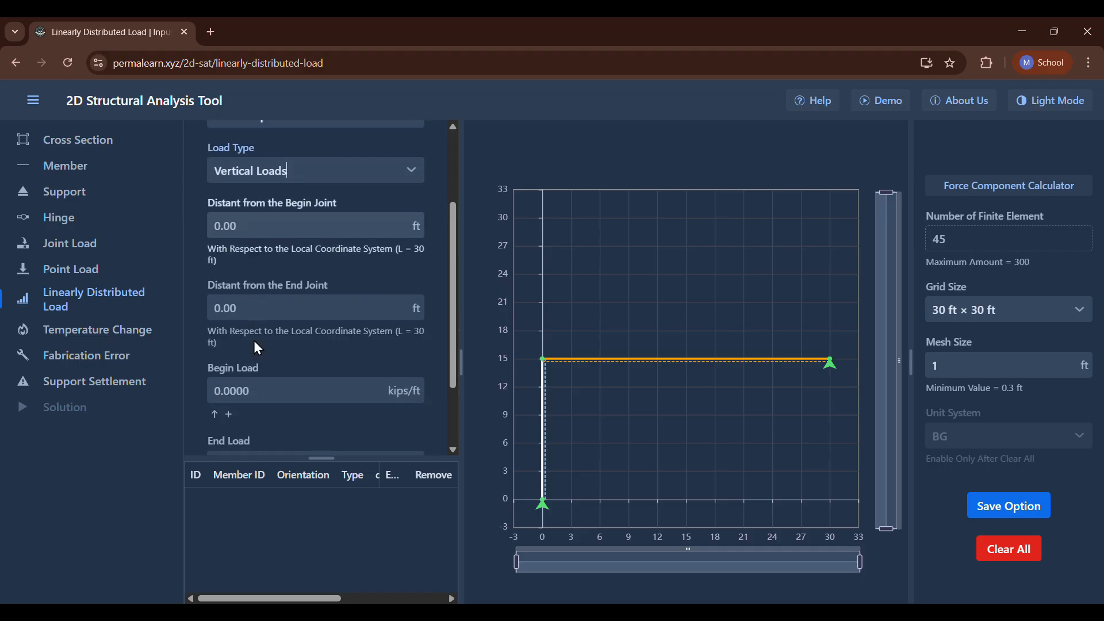
Set the begin and end loads to -2 kips/ft and add the distributed load to member 2.
scroll(252, 323, down, 2)
click(247, 296)
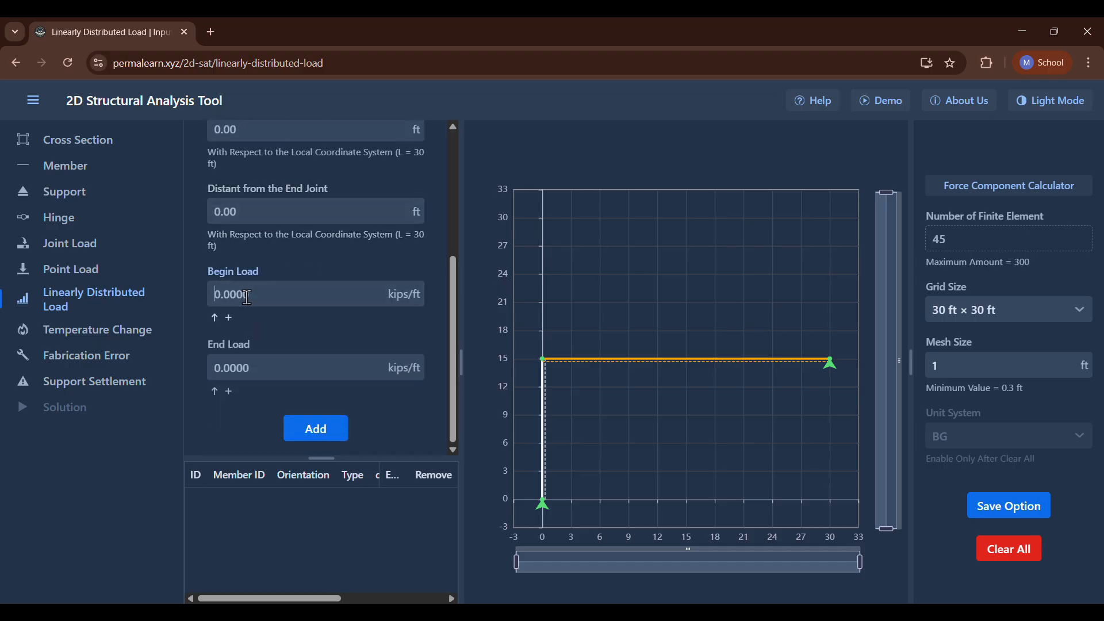
text(-2)
click(267, 369)
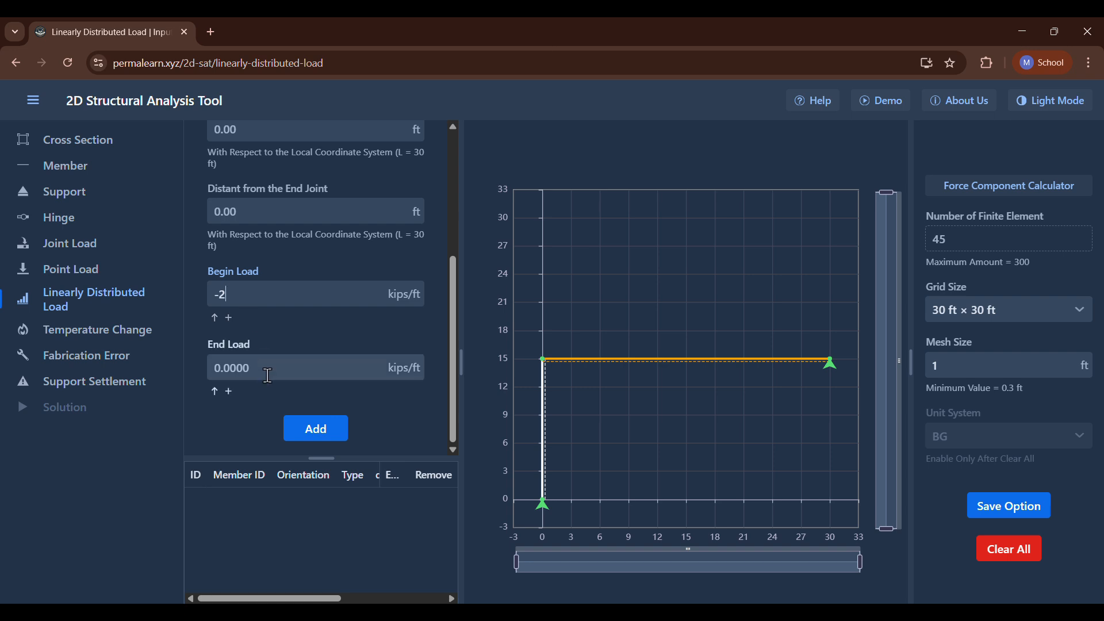
text(-2)
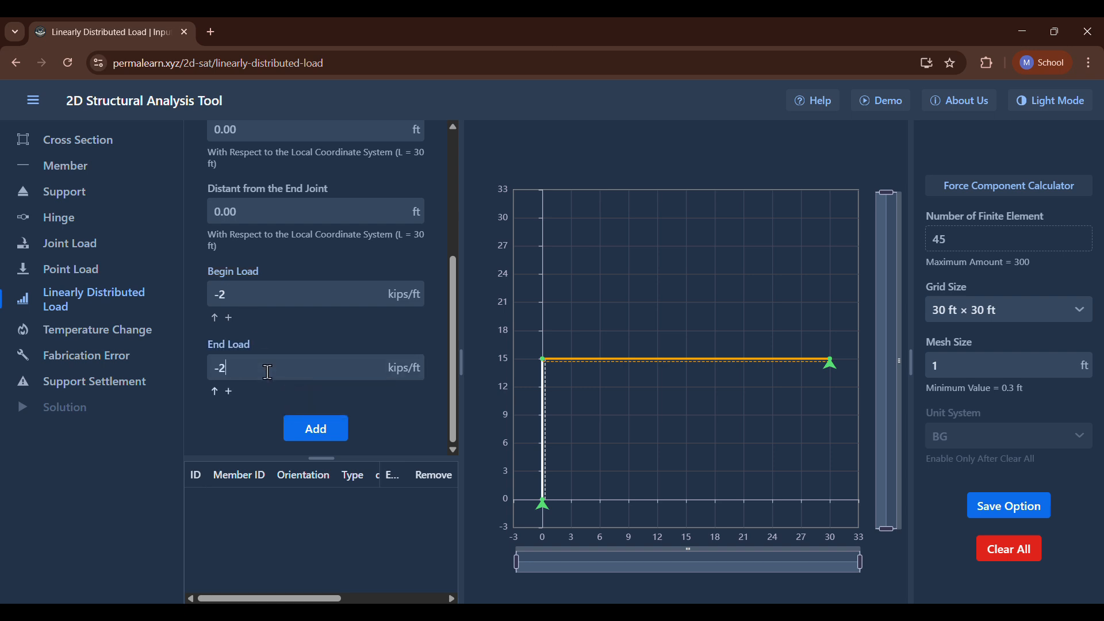
click(264, 328)
scroll(264, 328, up, 2)
scroll(264, 328, down, 2)
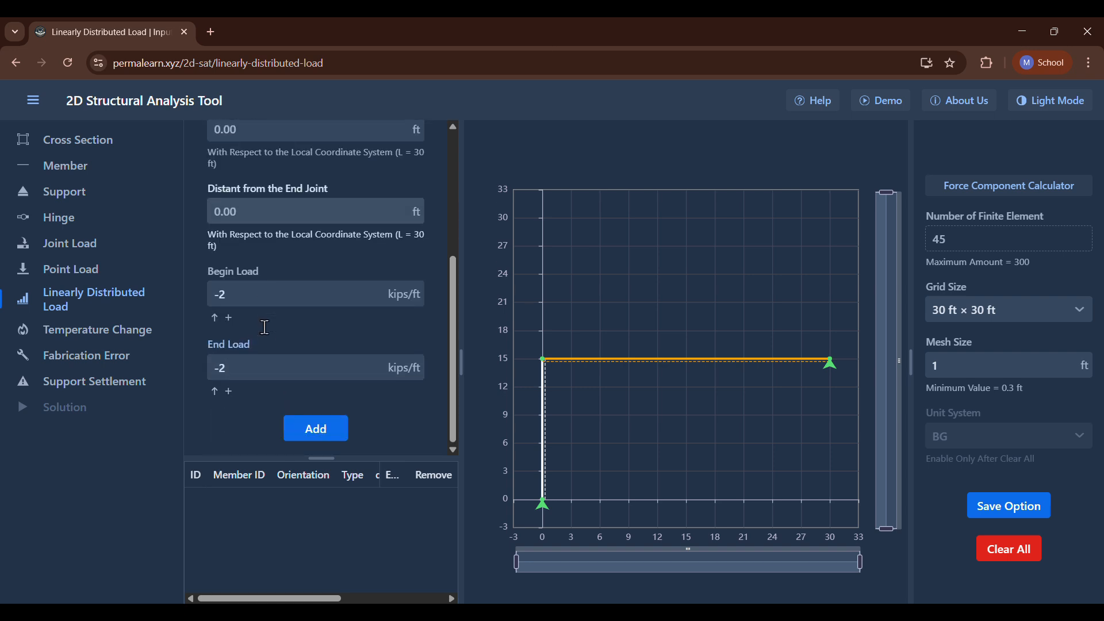
key(Return)
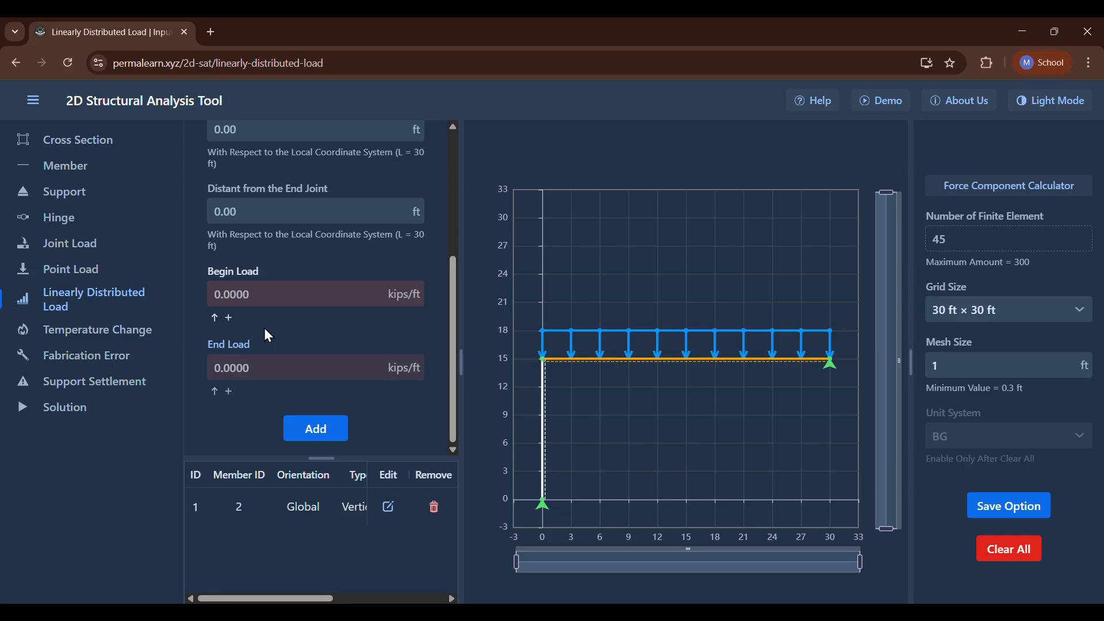
scroll(265, 329, up, 3)
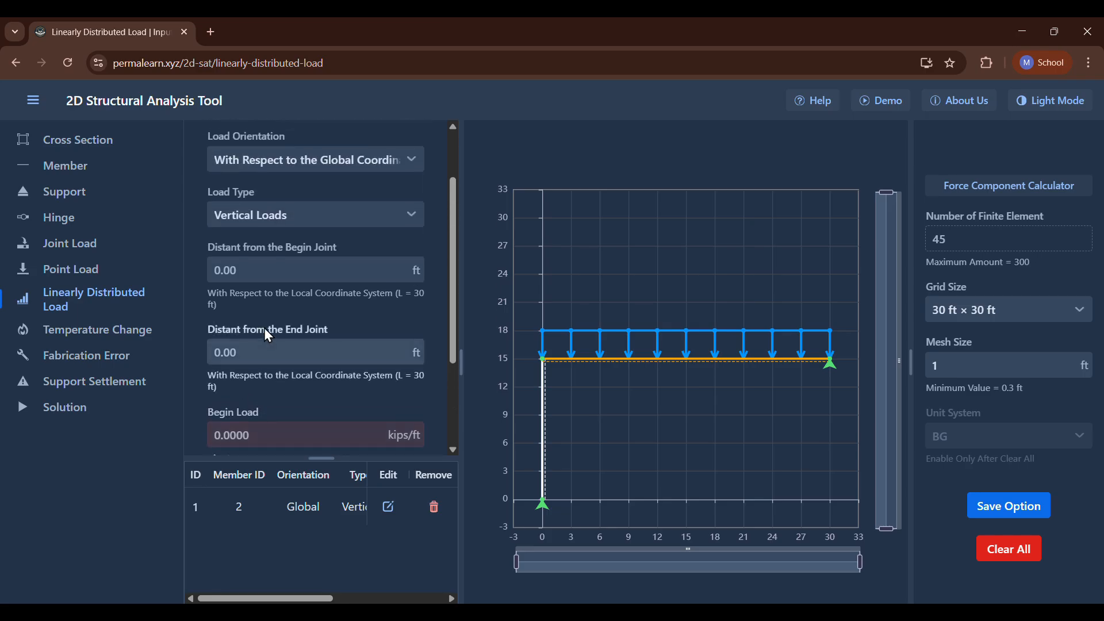
scroll(268, 336, down, 1)
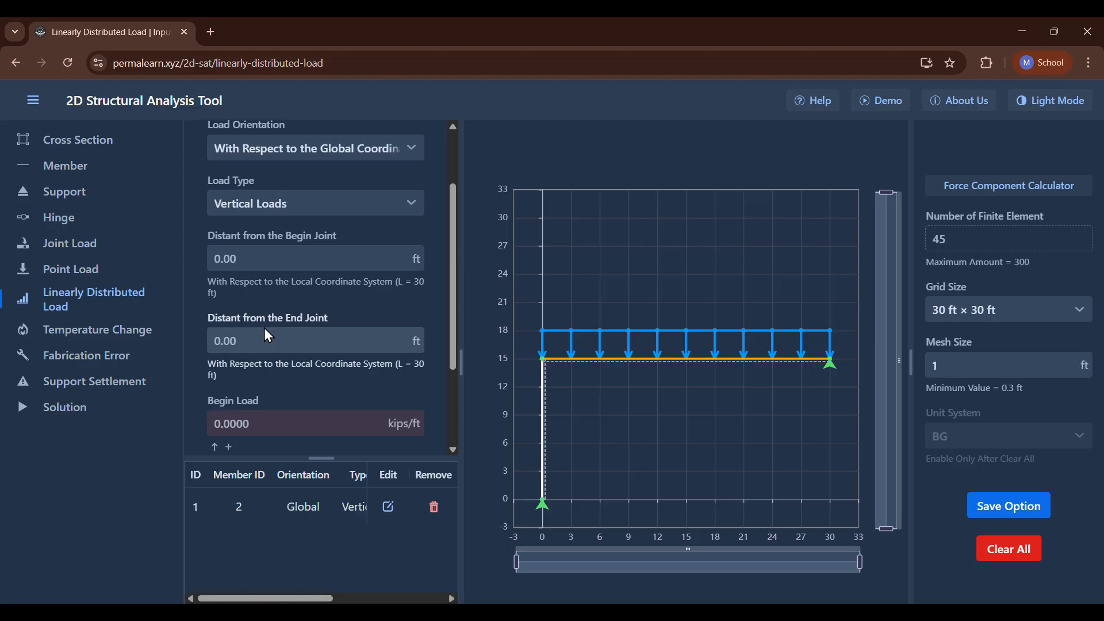
scroll(266, 329, down, 3)
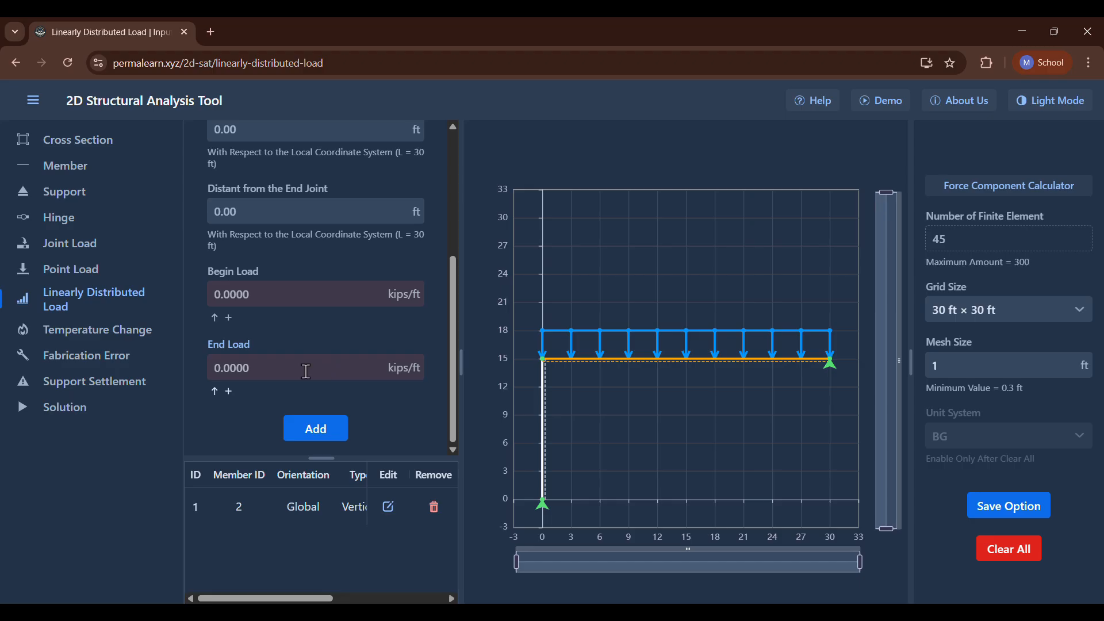
Solve the frame, display its reaction forces and examine the horizontal and vertical reactions at joints A and C.
click(105, 411)
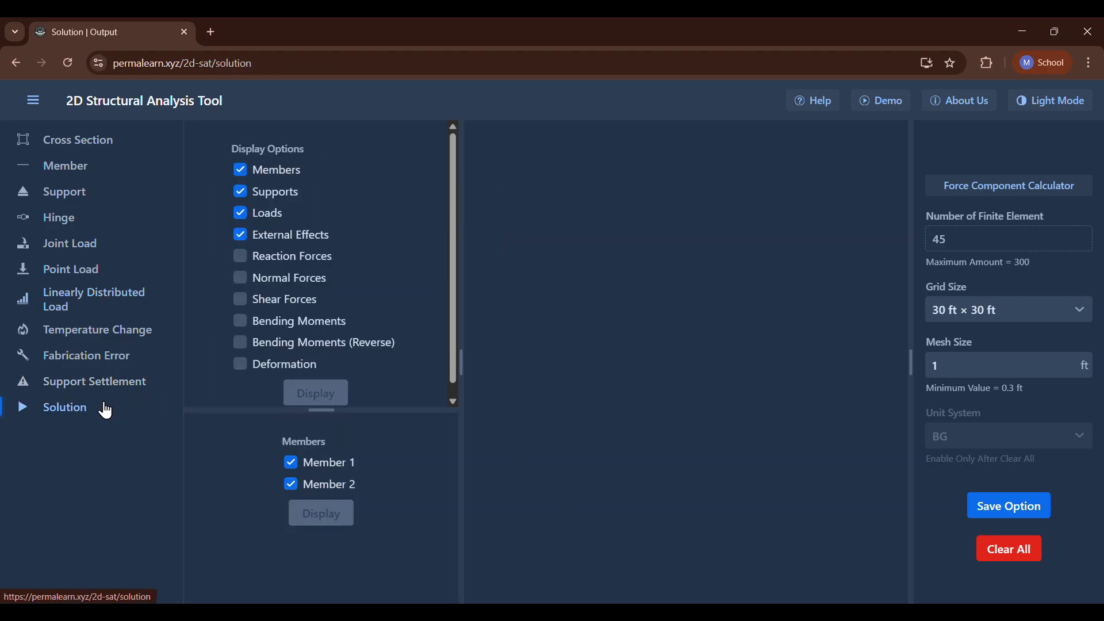
click(234, 257)
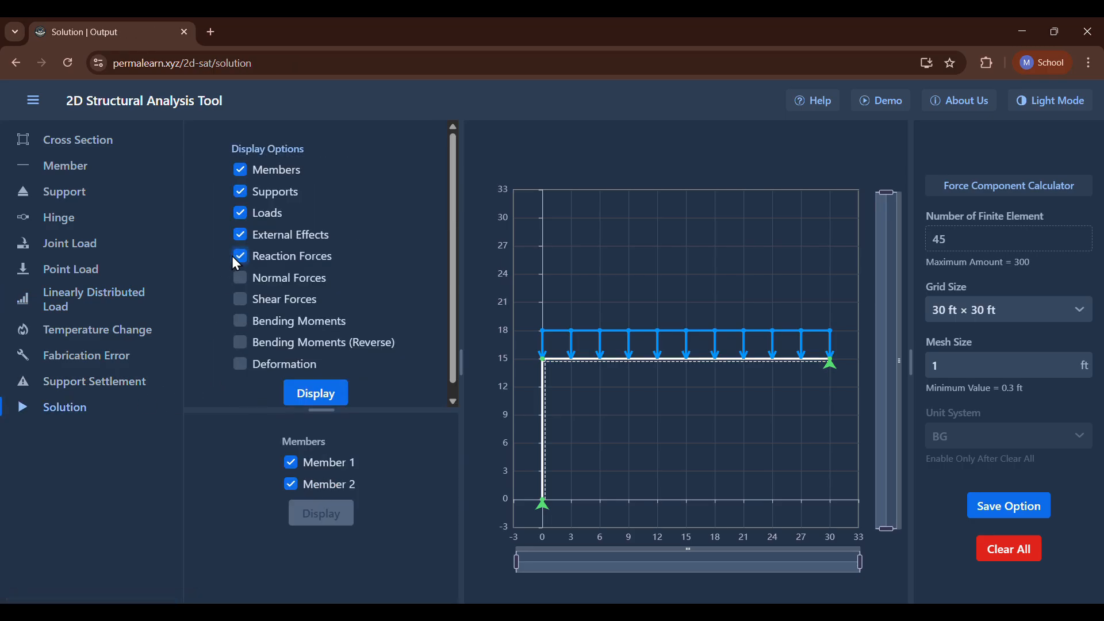
click(314, 396)
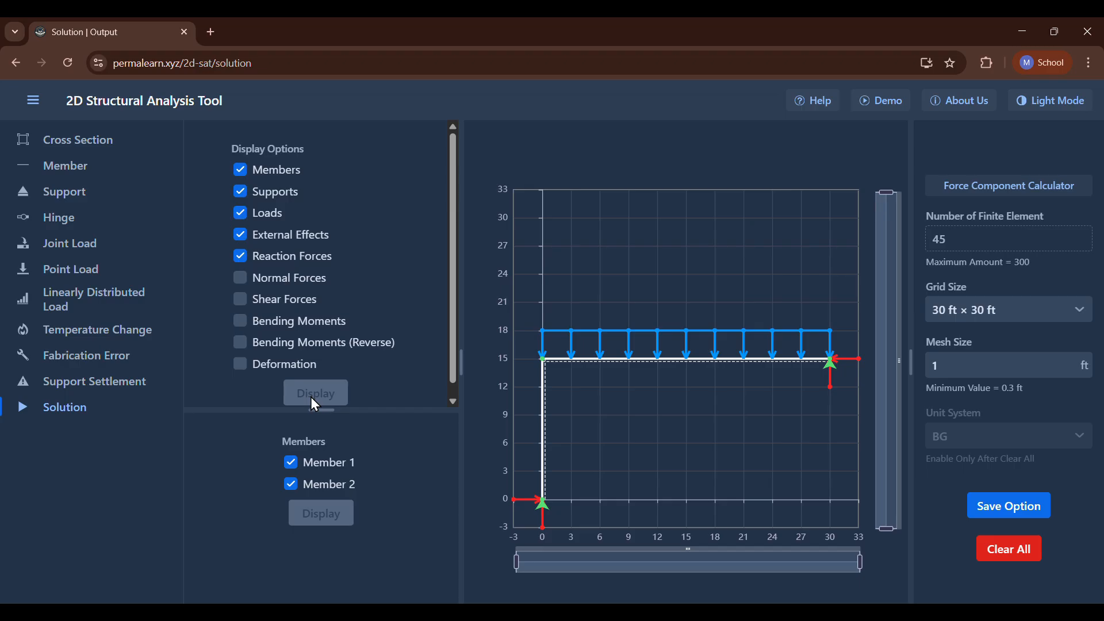
mouse_move(543, 530)
mouse_move(512, 499)
mouse_move(889, 375)
mouse_move(830, 396)
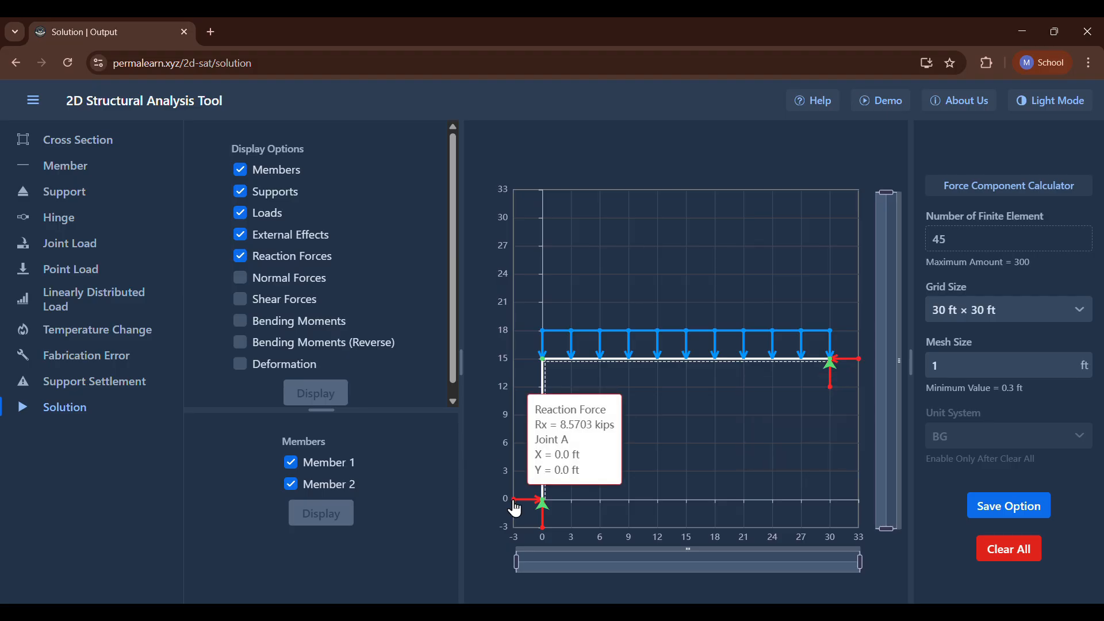
Check the P9.41 statement in the problem image, then put the image away.
click(499, 46)
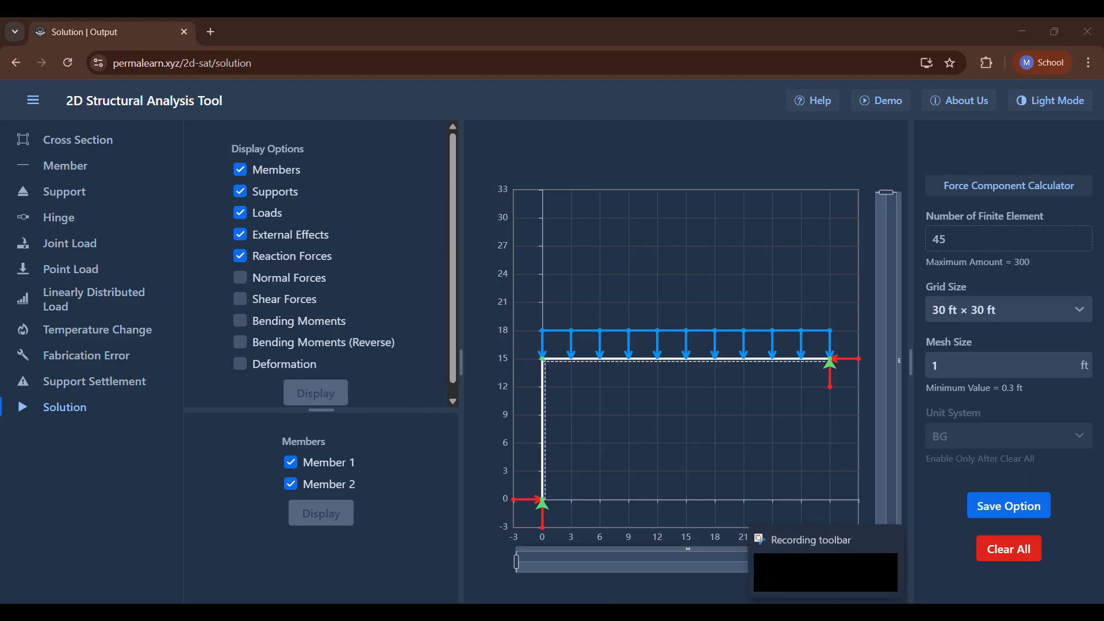
key(alt+Tab)
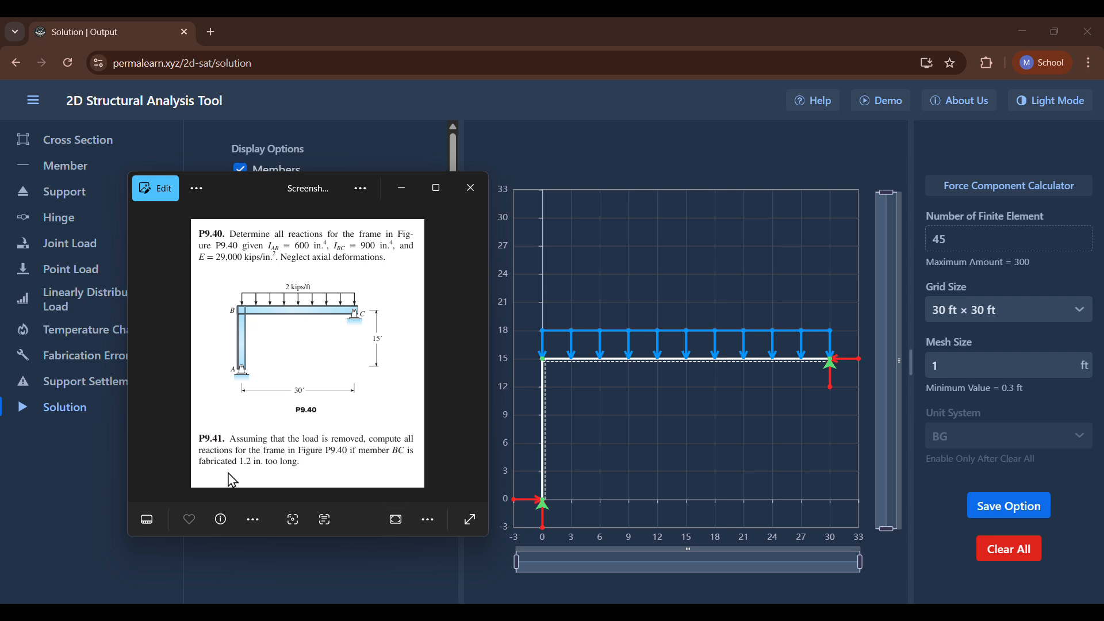
click(401, 192)
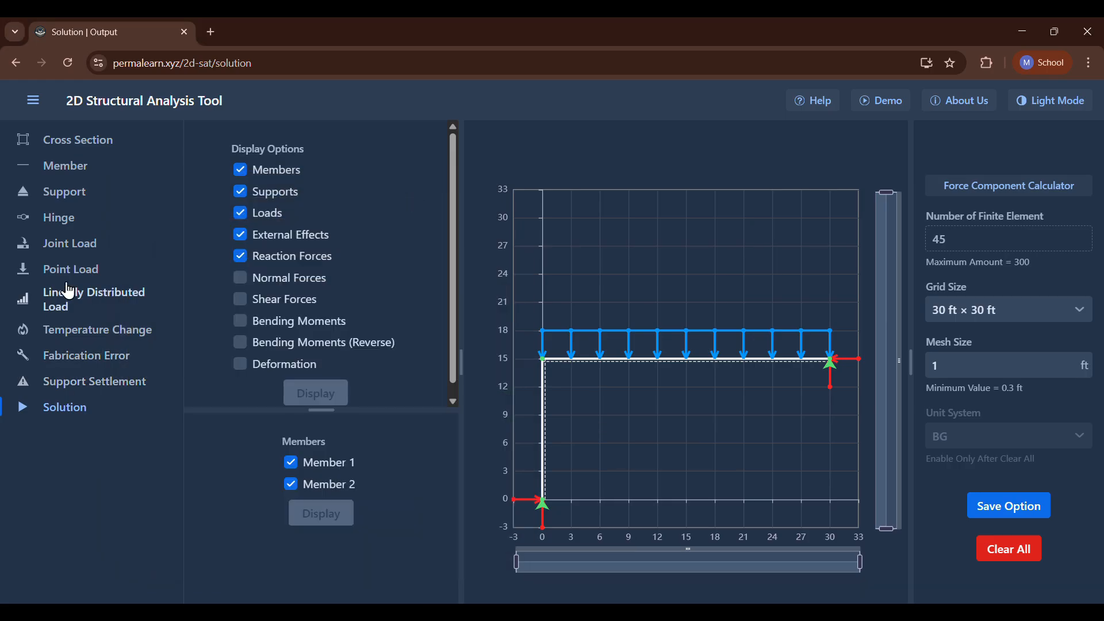
Remove the distributed load from member 2 and add a fabrication error of 1.2 in to that member.
click(101, 307)
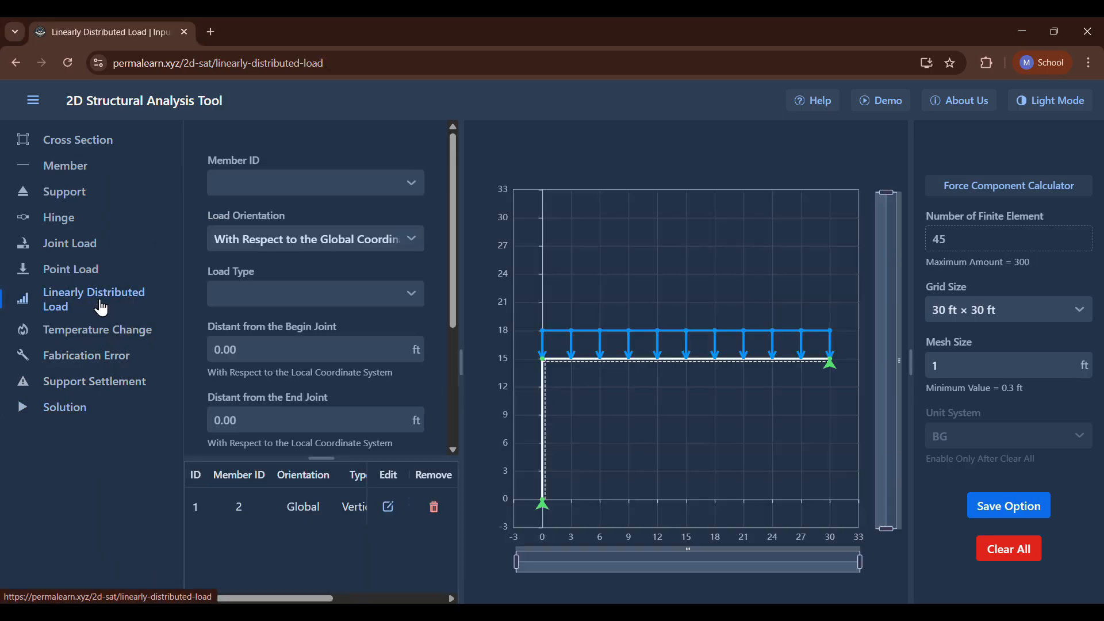
click(431, 506)
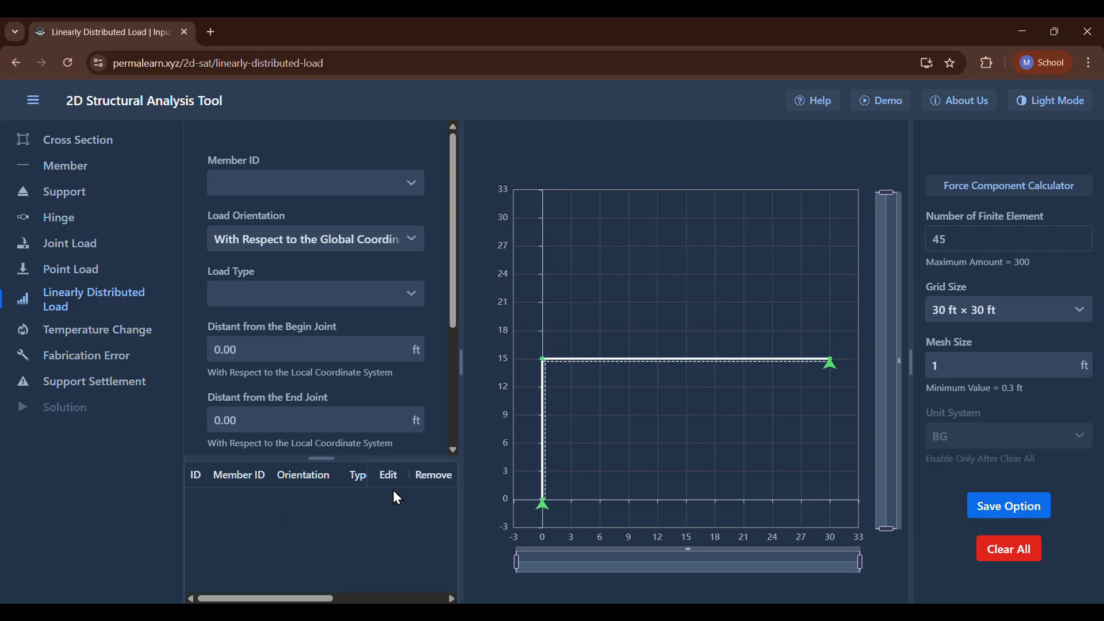
click(86, 356)
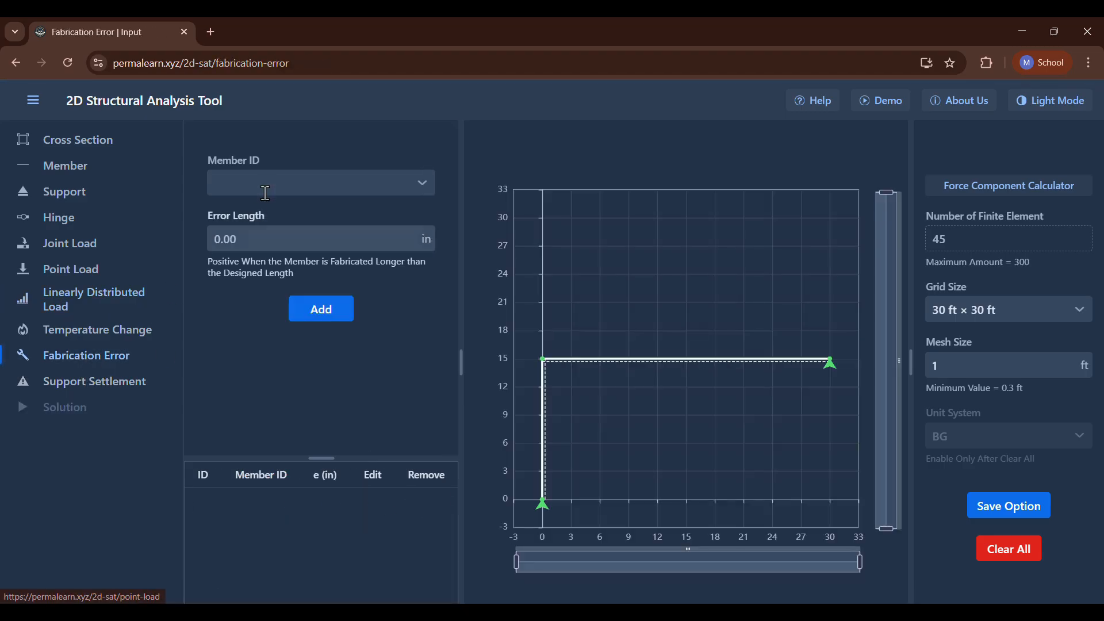
click(273, 251)
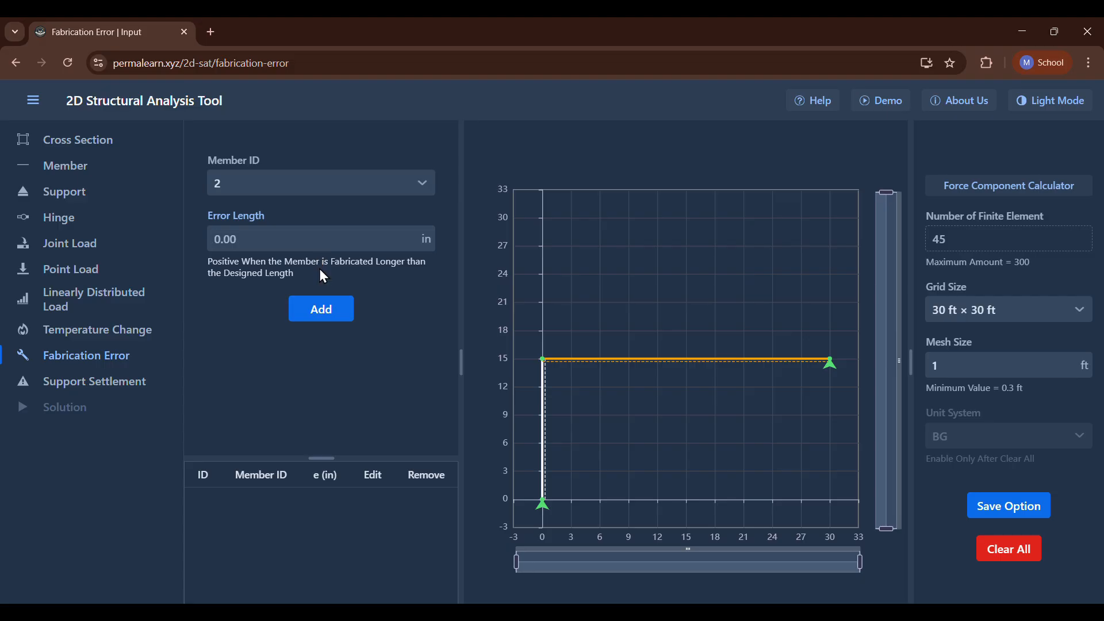
text(1.2)
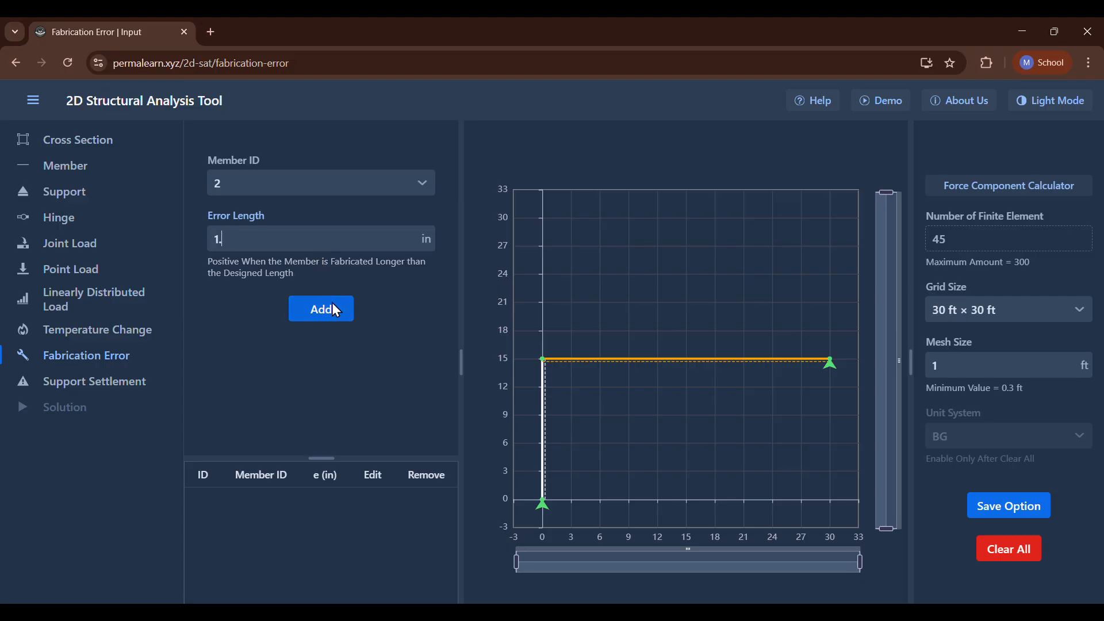
click(317, 314)
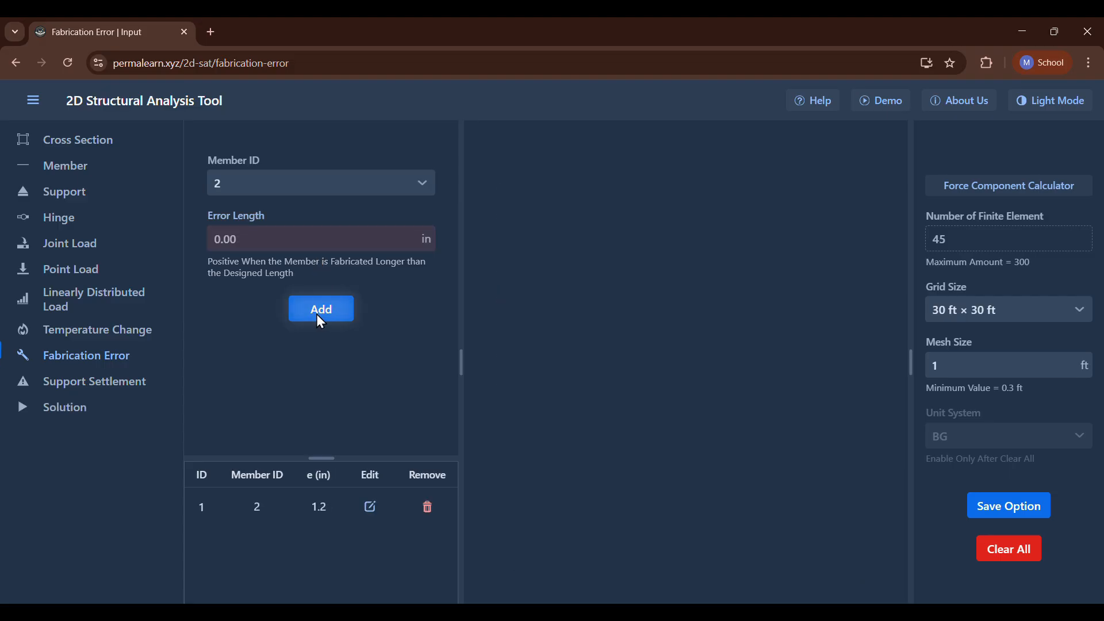
Solve the frame, display its reaction forces and examine the reactions at joints A and C caused by the fabrication error.
click(58, 408)
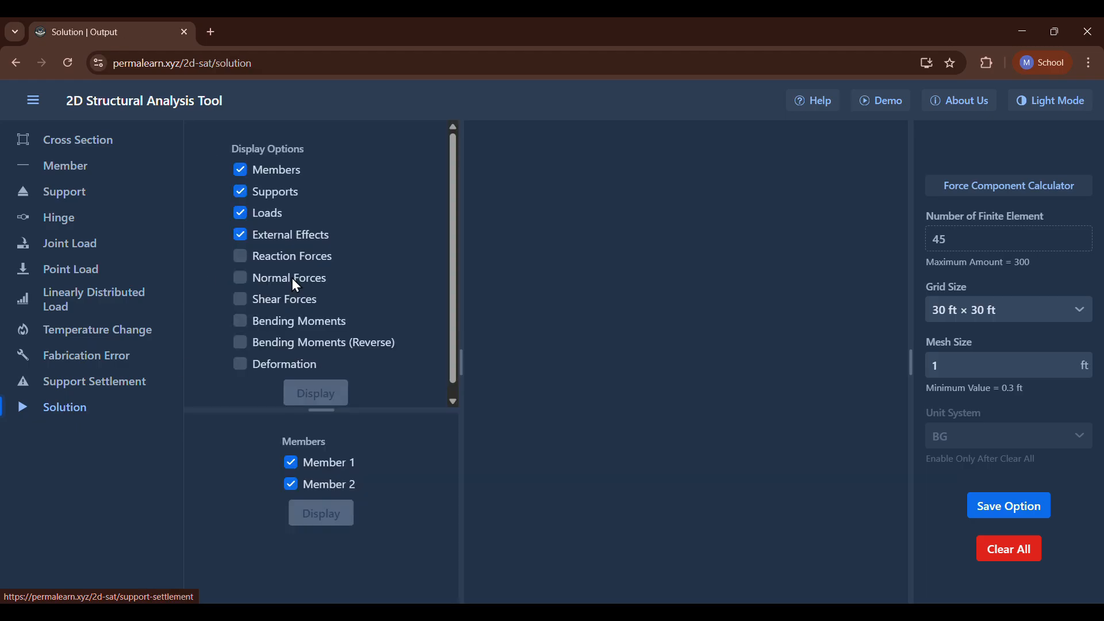
click(242, 258)
click(328, 393)
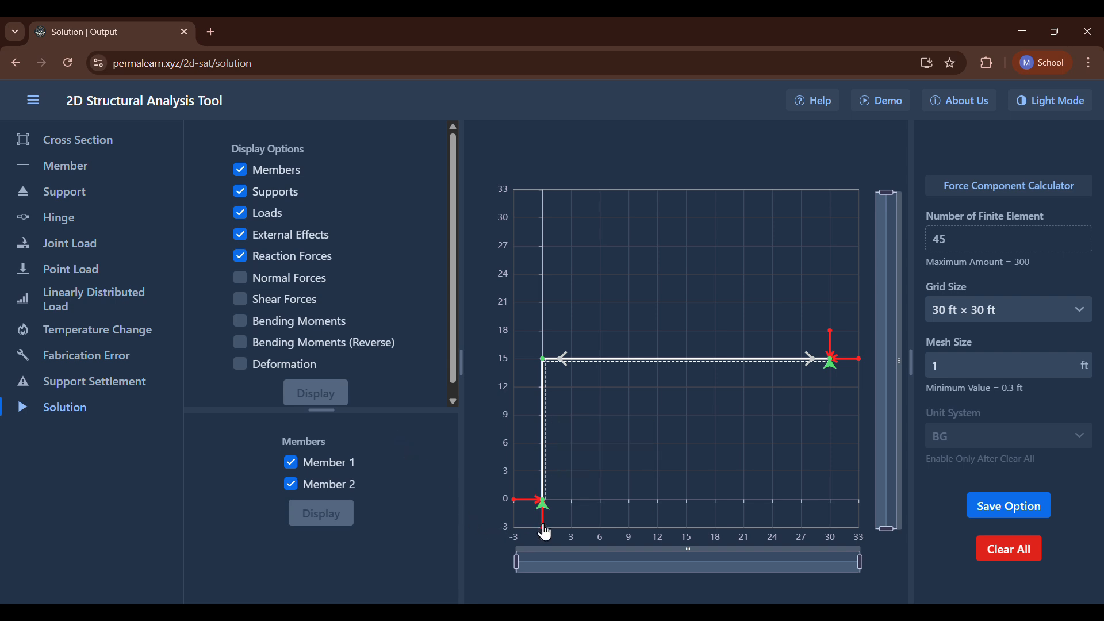
mouse_move(543, 536)
mouse_move(516, 507)
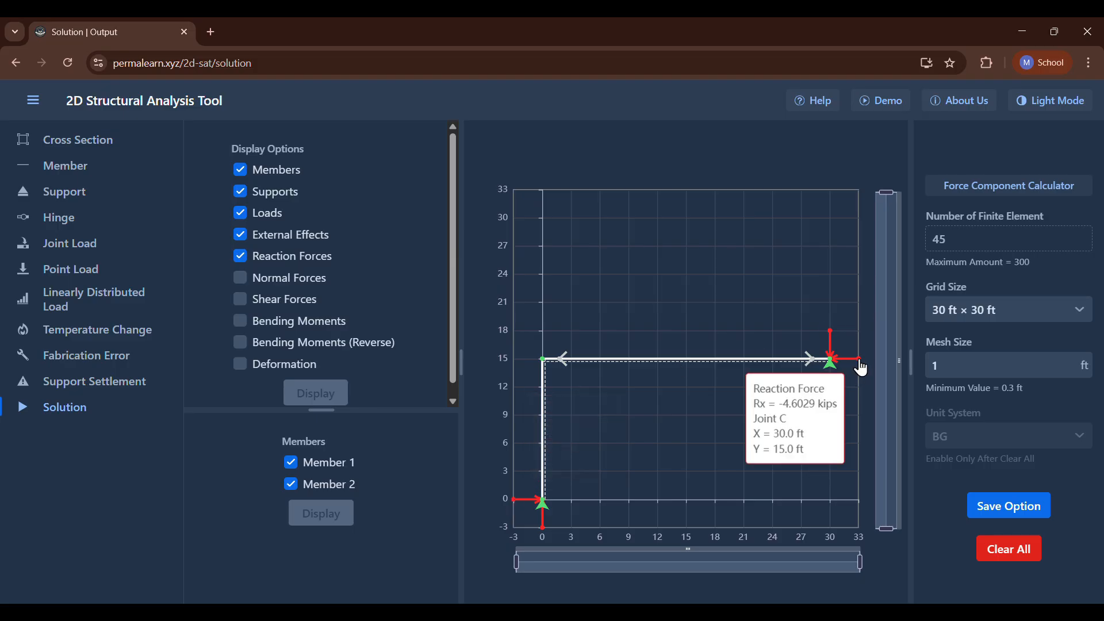
mouse_move(831, 333)
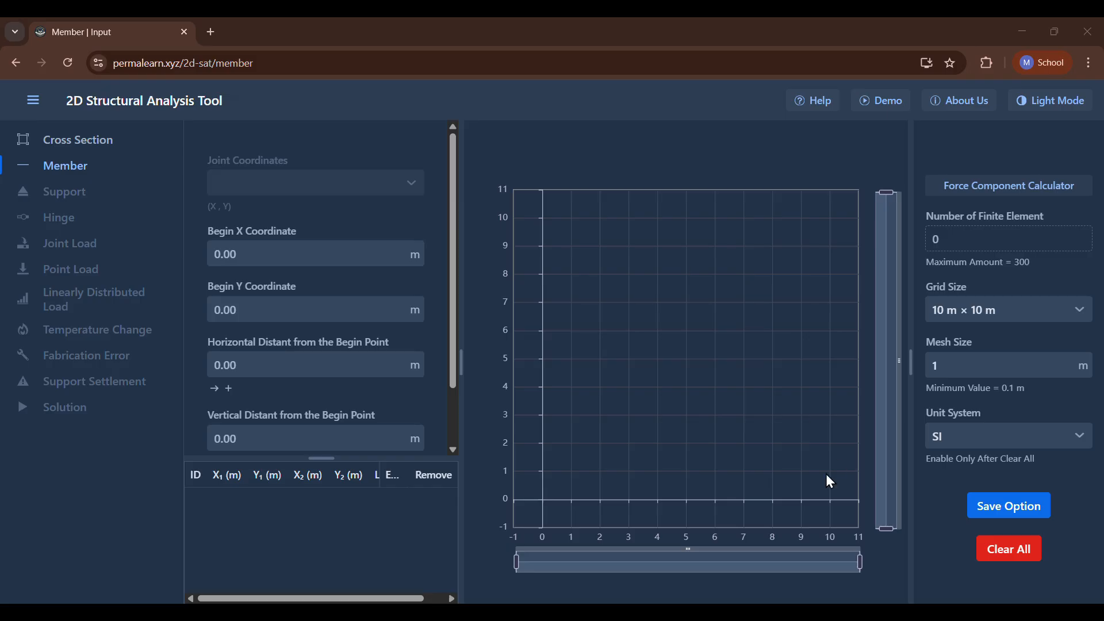
Check the P9.44 statement in the problem image, then save the BG unit system with a 20 × 20 ft grid.
click(673, 615)
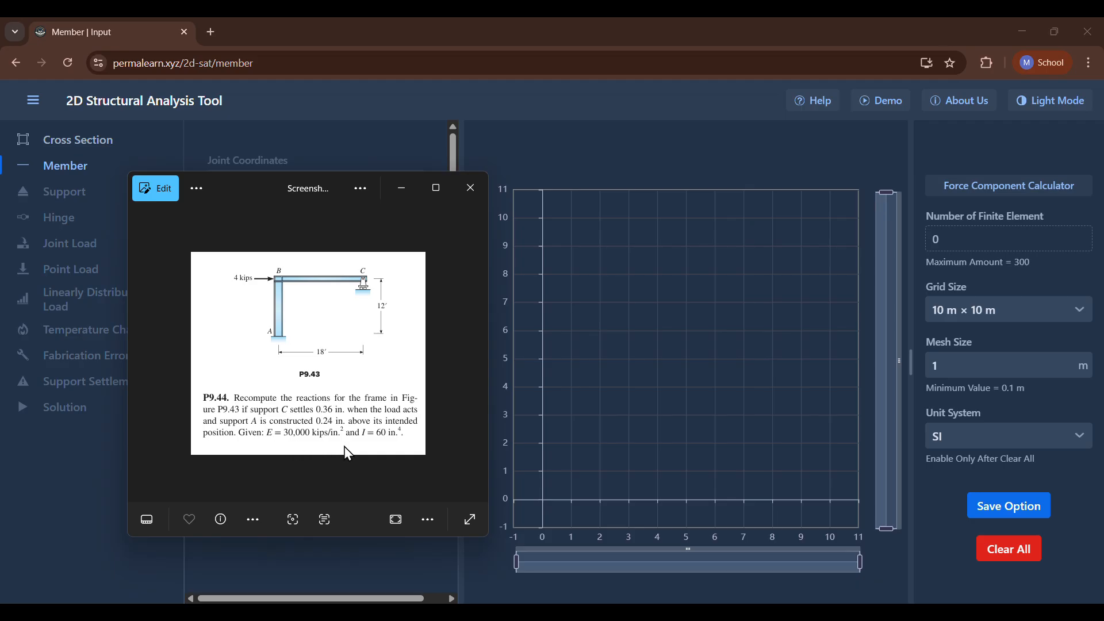
click(401, 188)
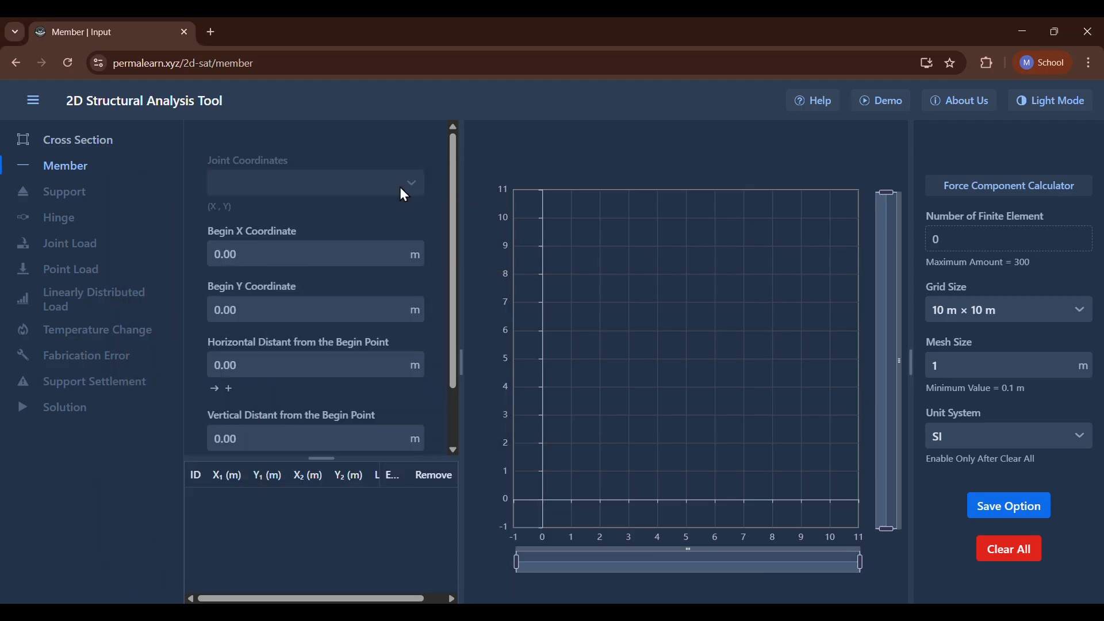
click(960, 429)
click(968, 494)
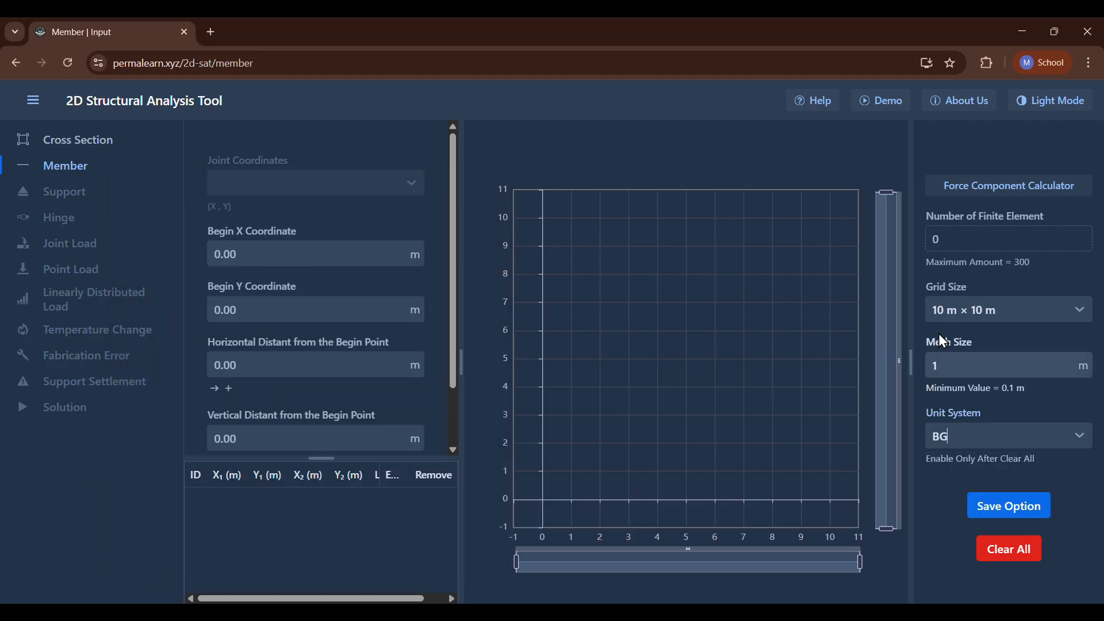
click(999, 313)
click(979, 366)
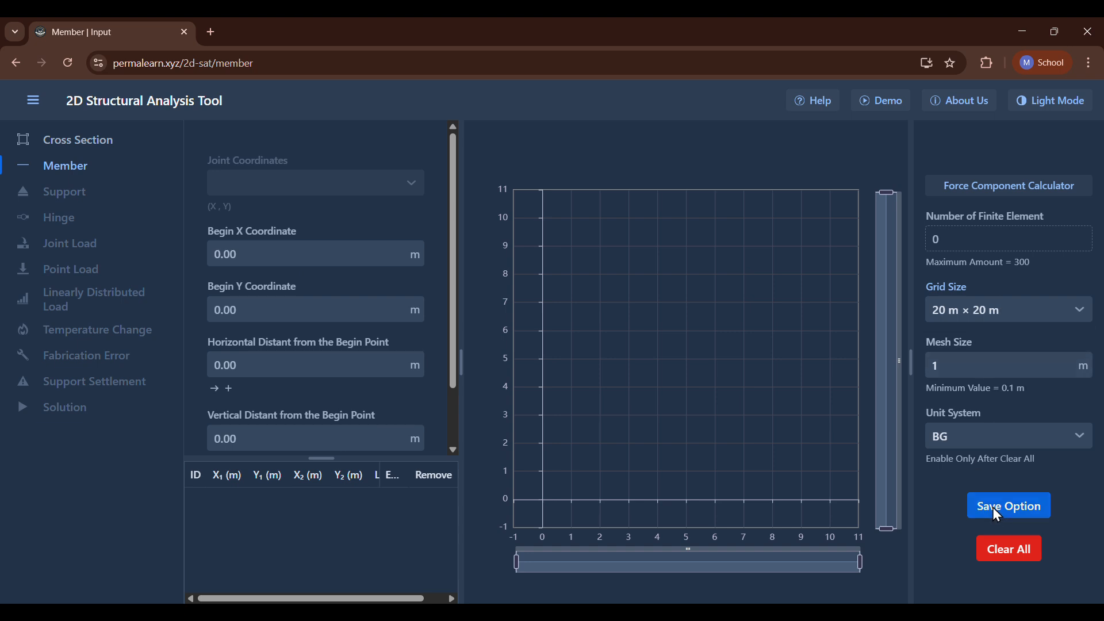
click(998, 514)
Add a cross section with area 60 in², modulus of elasticity 30000 ksi and moment of inertia 60 in⁴.
click(87, 144)
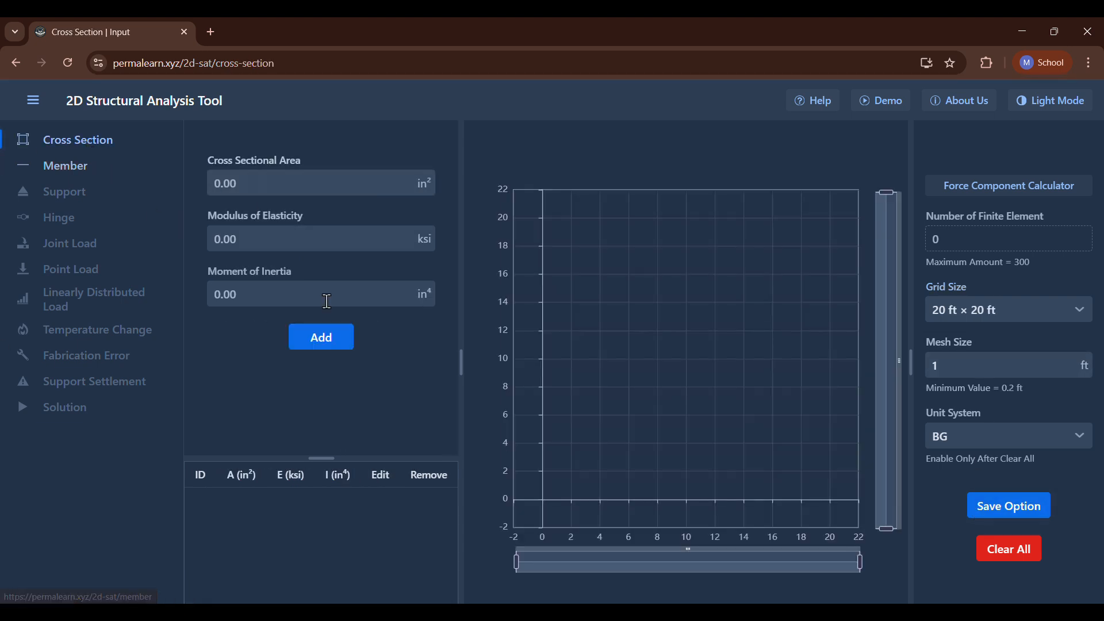
click(309, 238)
text(30)
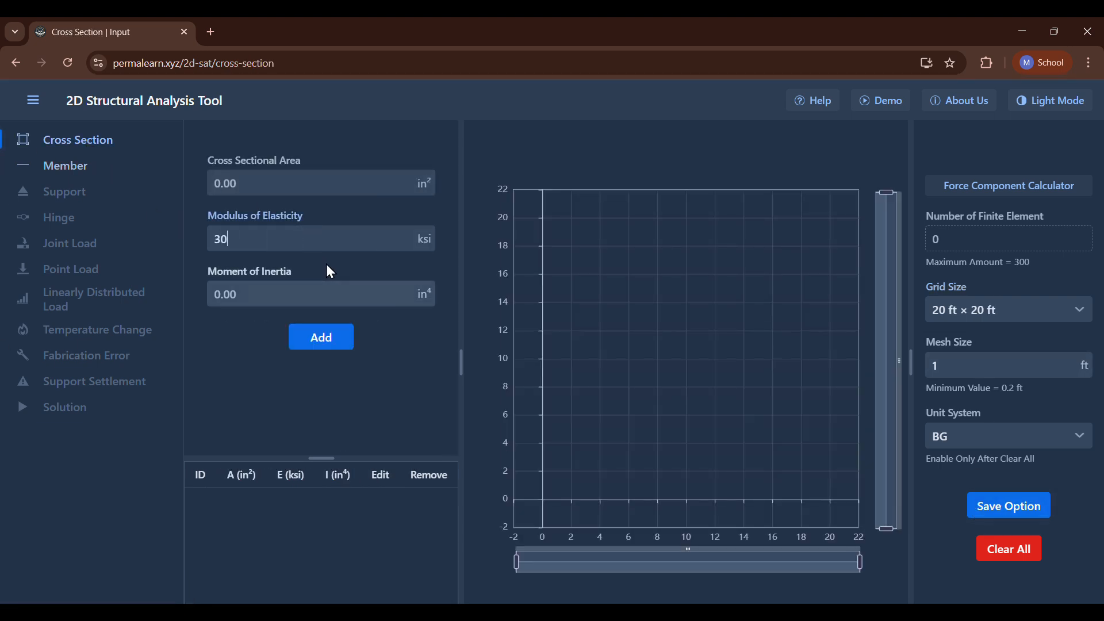
text(000)
click(280, 194)
text(6)
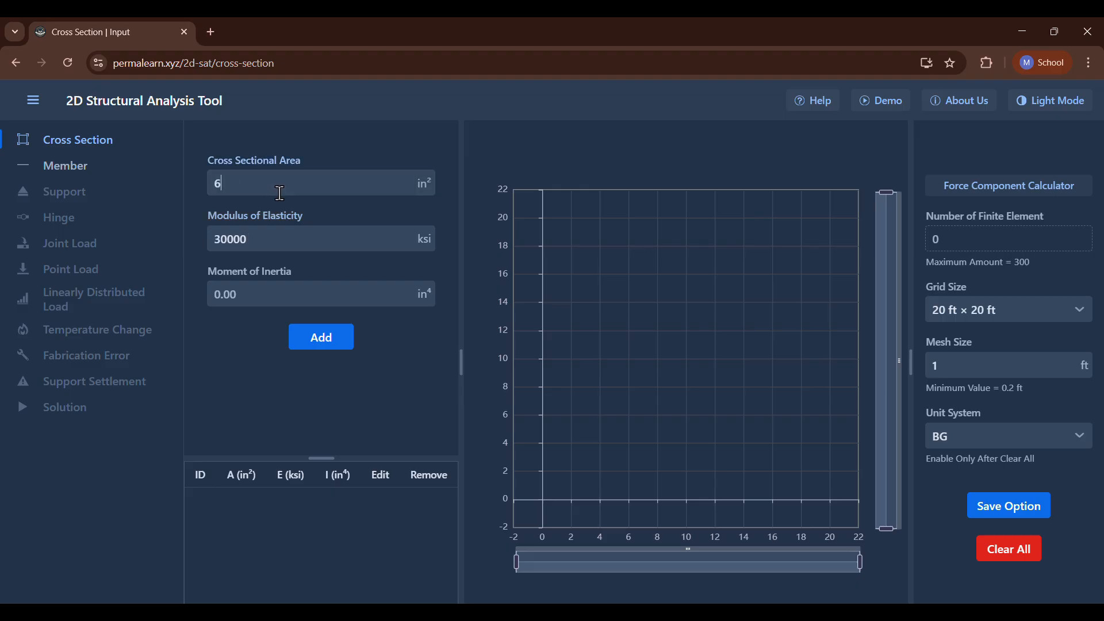
text(0)
click(280, 295)
text(60)
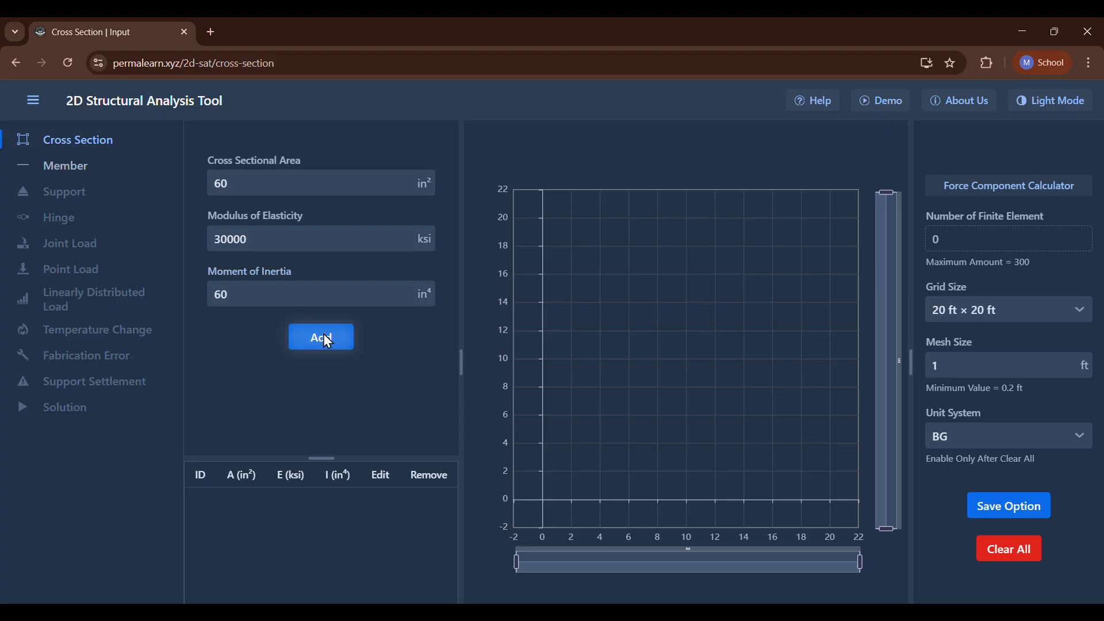
click(322, 337)
Add a vertical member rising 12 ft from the origin, using cross section 1.
click(61, 168)
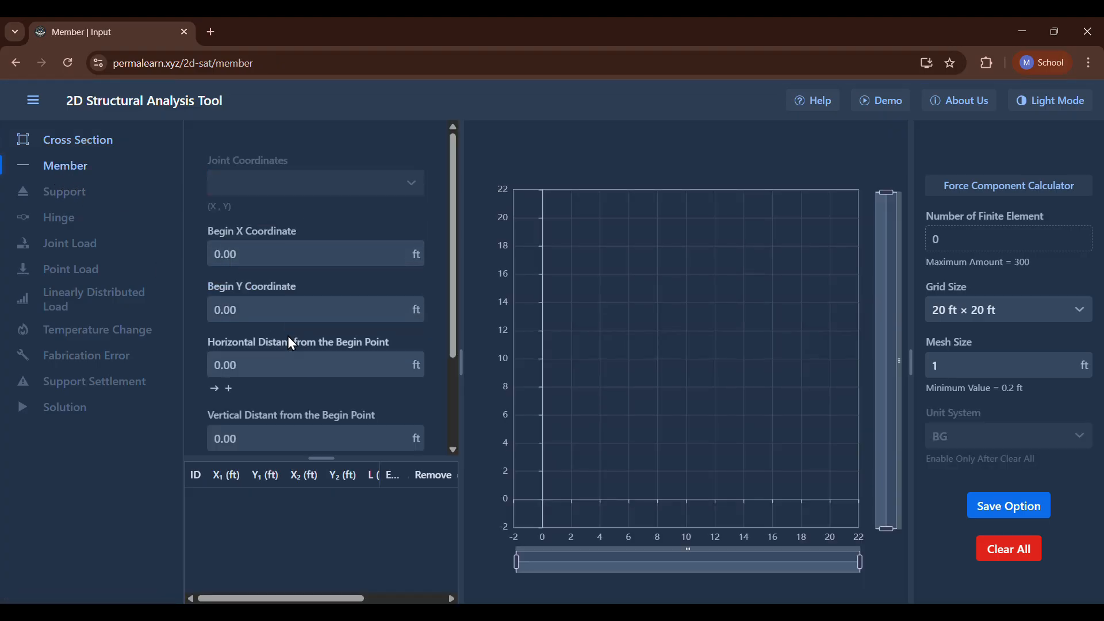
scroll(279, 332, down, 3)
click(281, 373)
click(274, 413)
scroll(270, 368, up, 1)
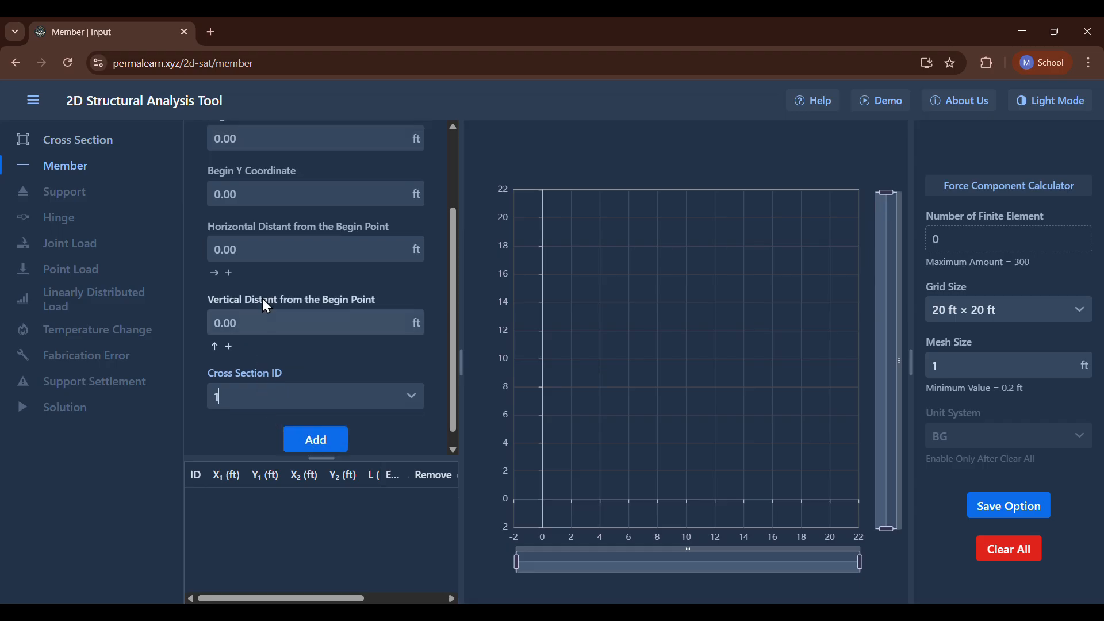
click(279, 346)
text(12)
scroll(277, 357, down, 1)
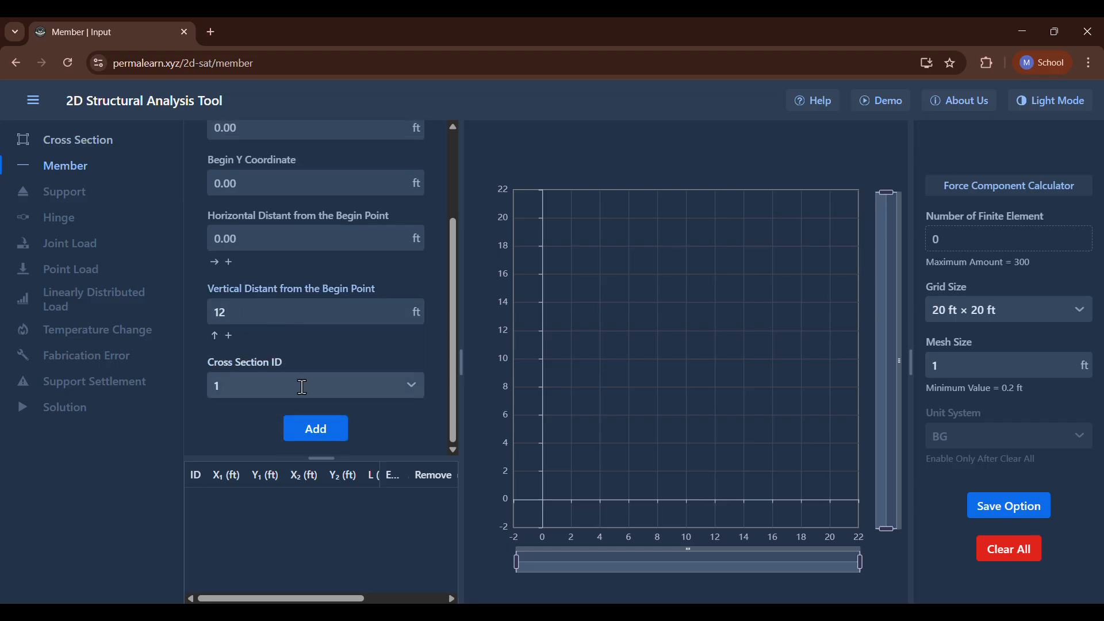
click(315, 426)
Add a horizontal member extending 18 ft from joint B (0, 12), using cross section 1.
scroll(308, 265, up, 3)
click(304, 194)
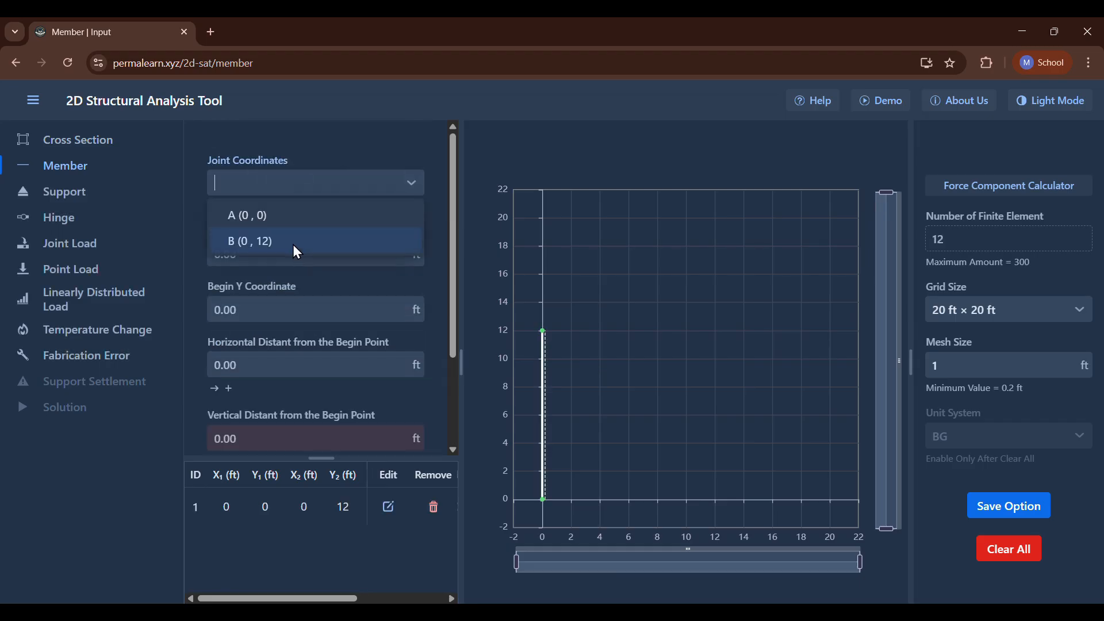
click(292, 242)
scroll(290, 262, down, 4)
click(289, 238)
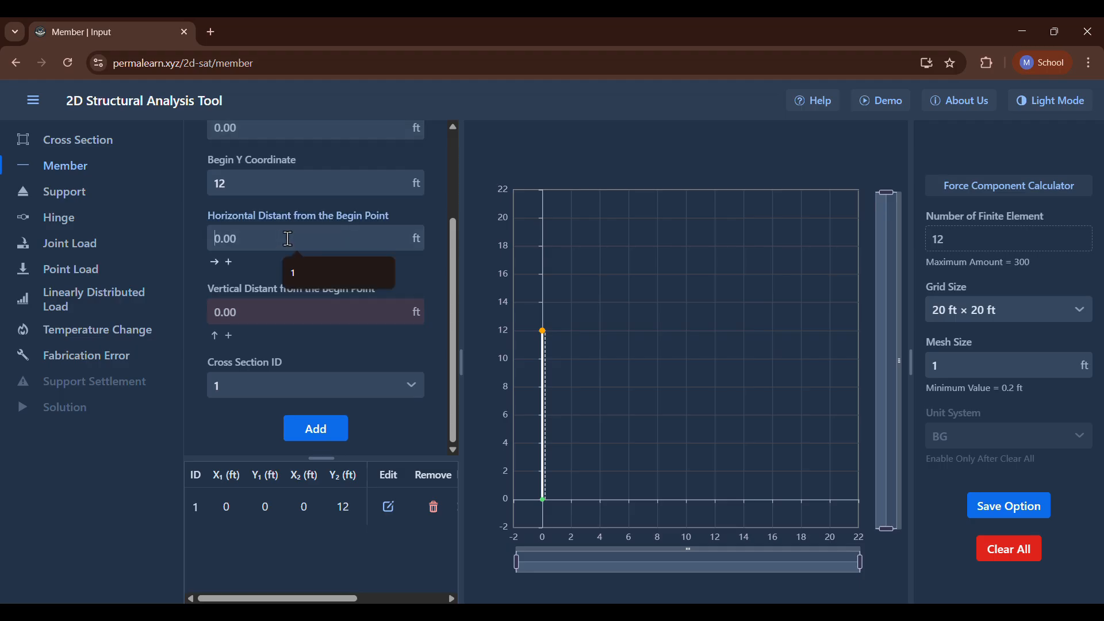
click(342, 276)
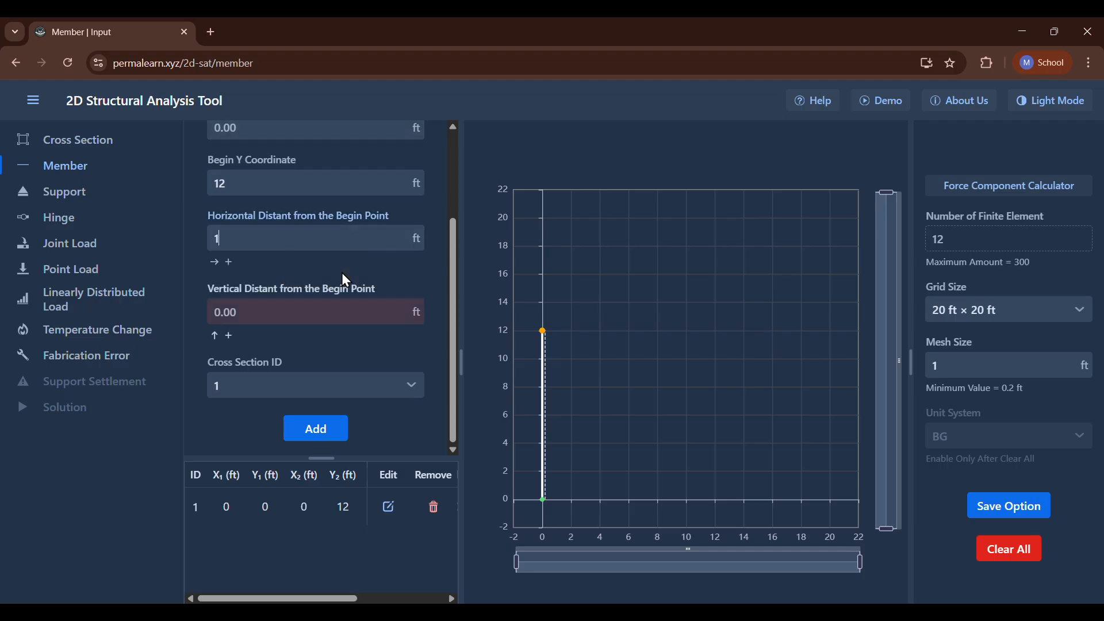
text(8)
click(308, 433)
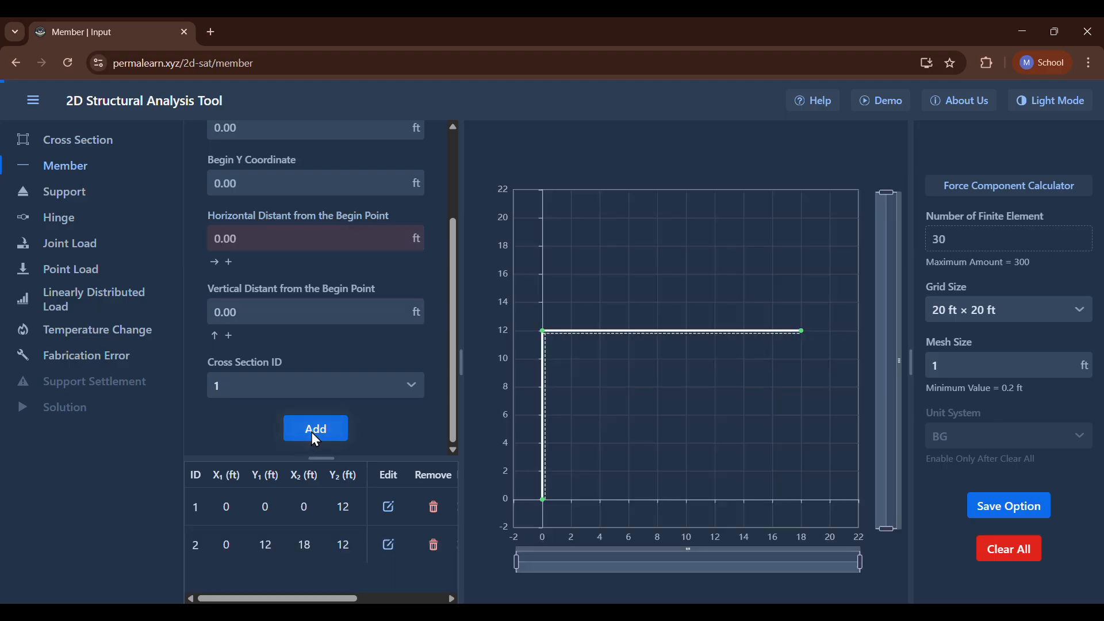
Add a fixed support at joint A (0, 0).
click(74, 191)
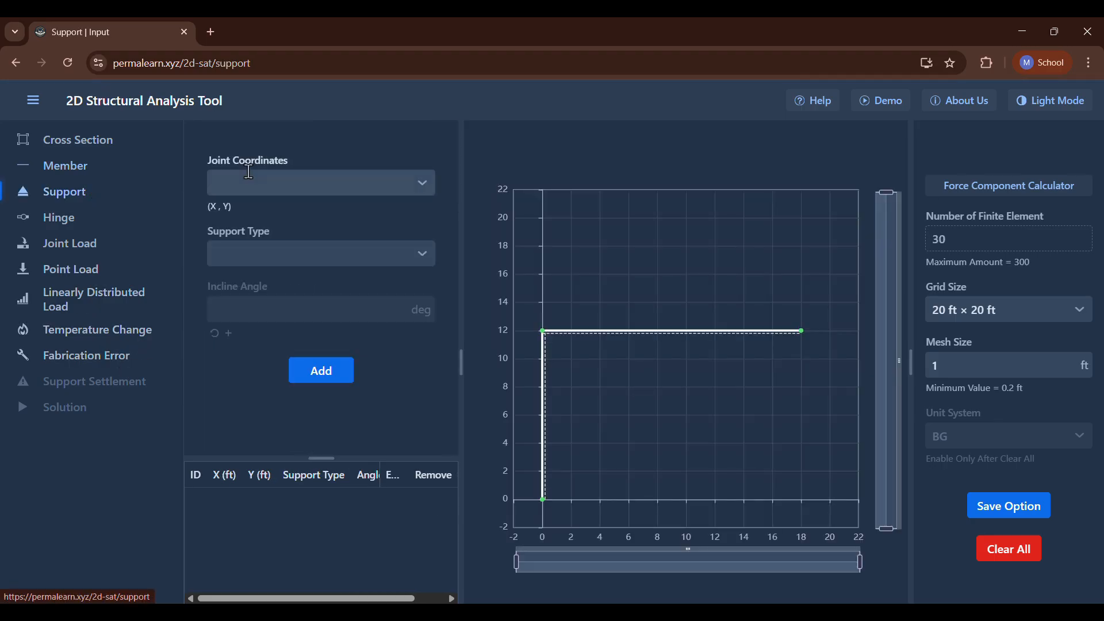
click(271, 183)
click(268, 216)
click(277, 259)
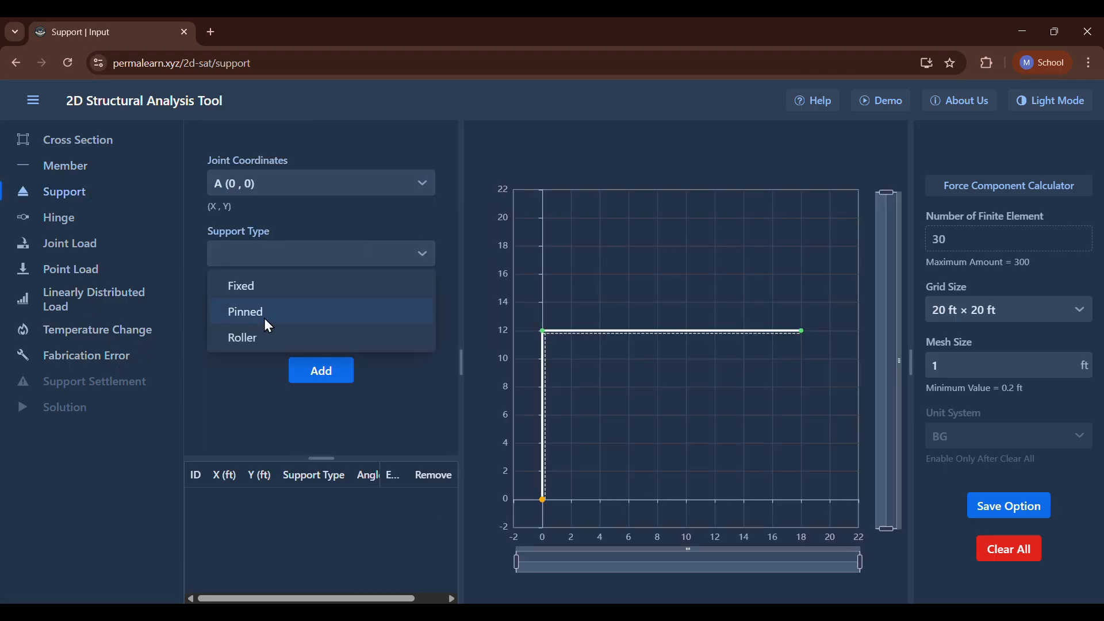
click(279, 286)
click(321, 370)
Add a roller support at joint C (18, 12).
click(270, 183)
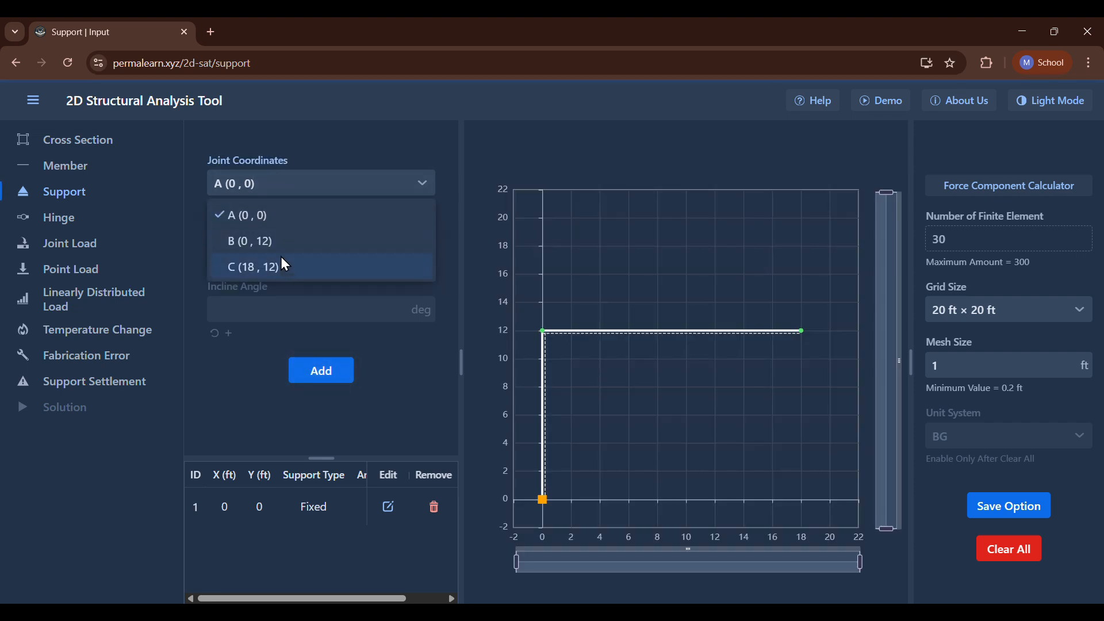
click(278, 264)
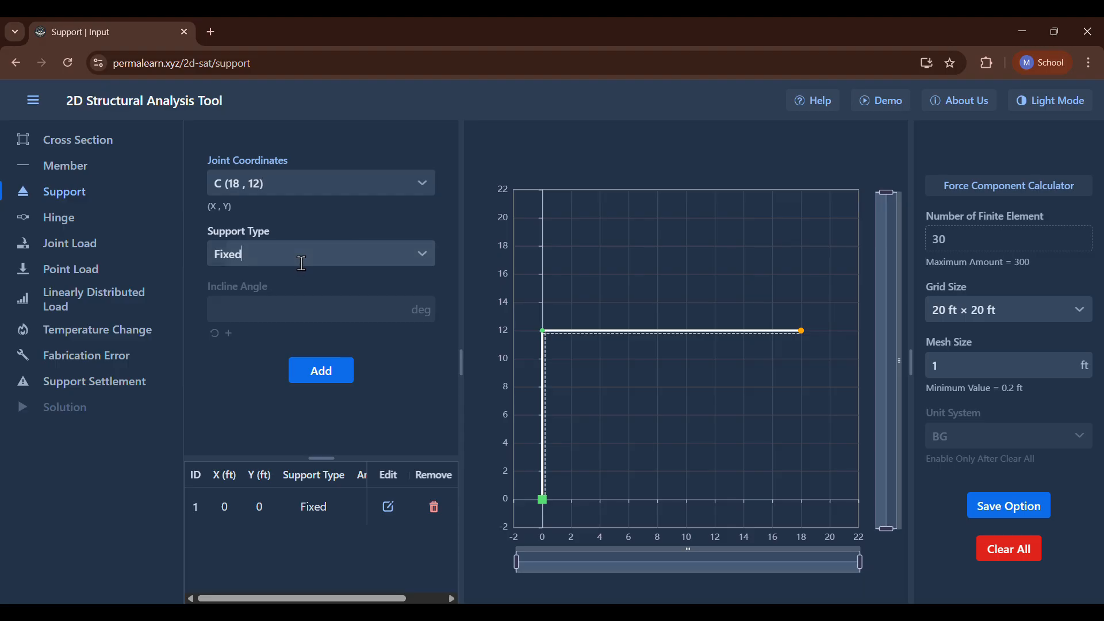
click(299, 264)
click(278, 337)
click(302, 371)
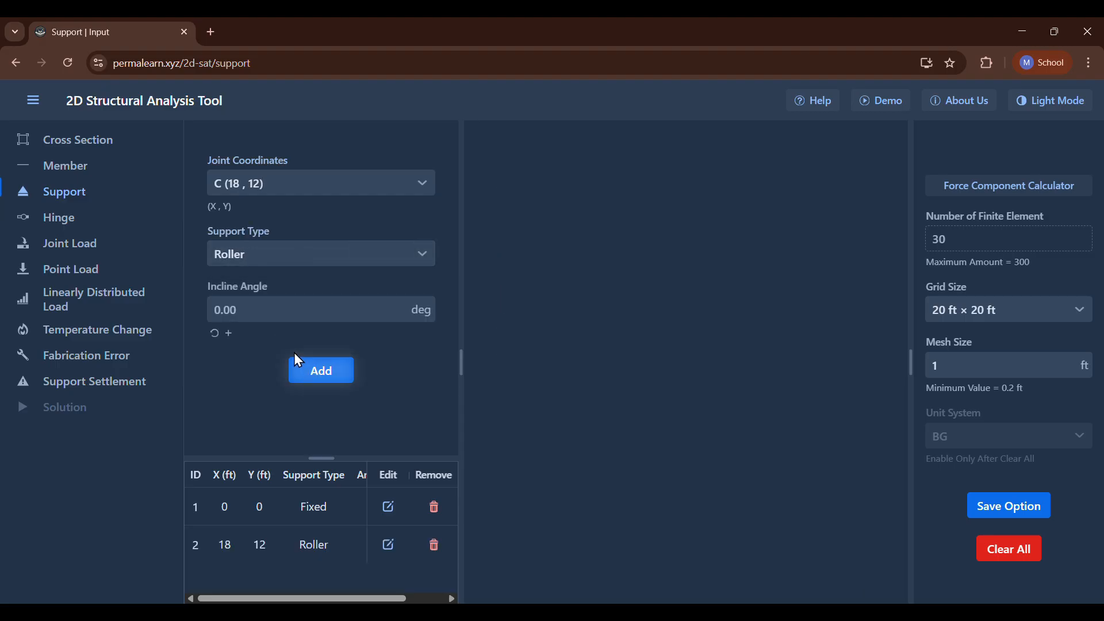
Add a joint load with a horizontal force of 4 kips at joint B (0, 12).
click(70, 246)
click(266, 185)
click(278, 244)
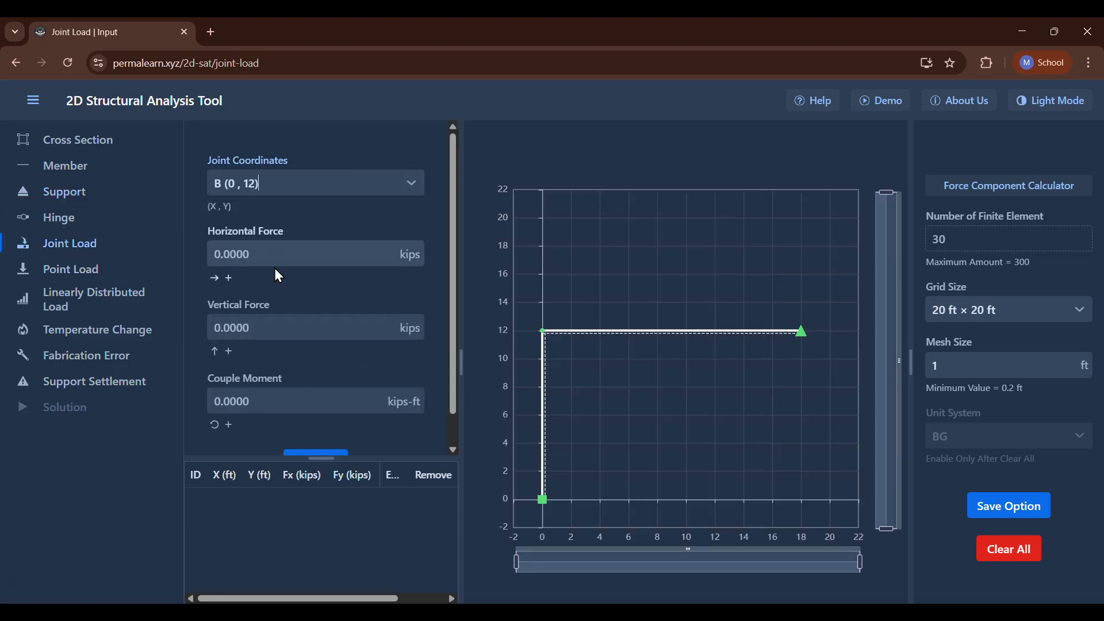
click(263, 257)
text(4)
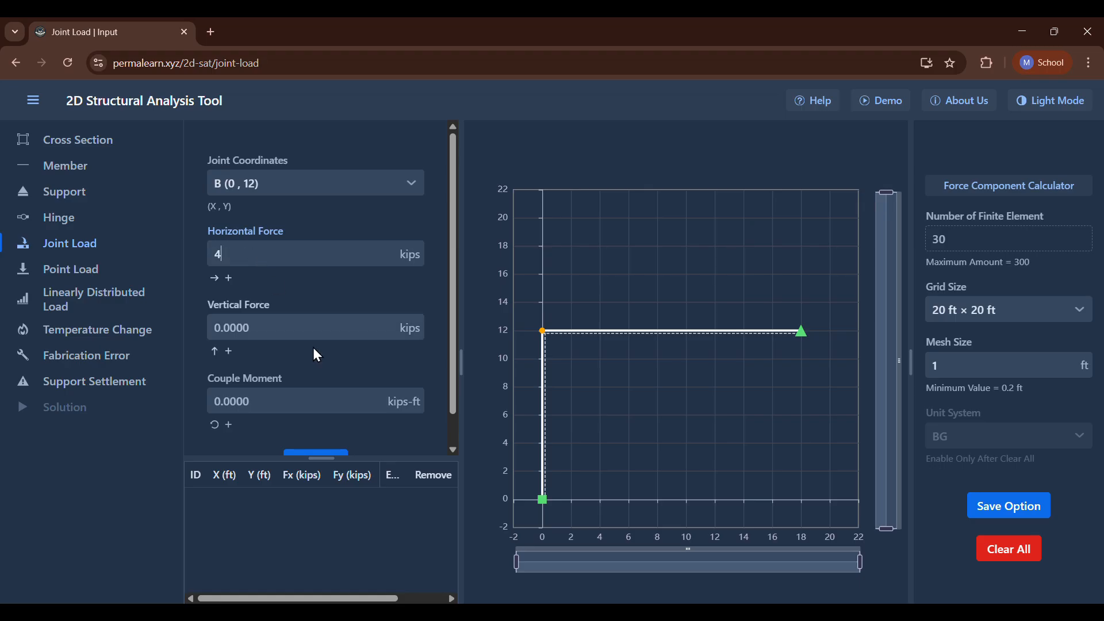
click(308, 450)
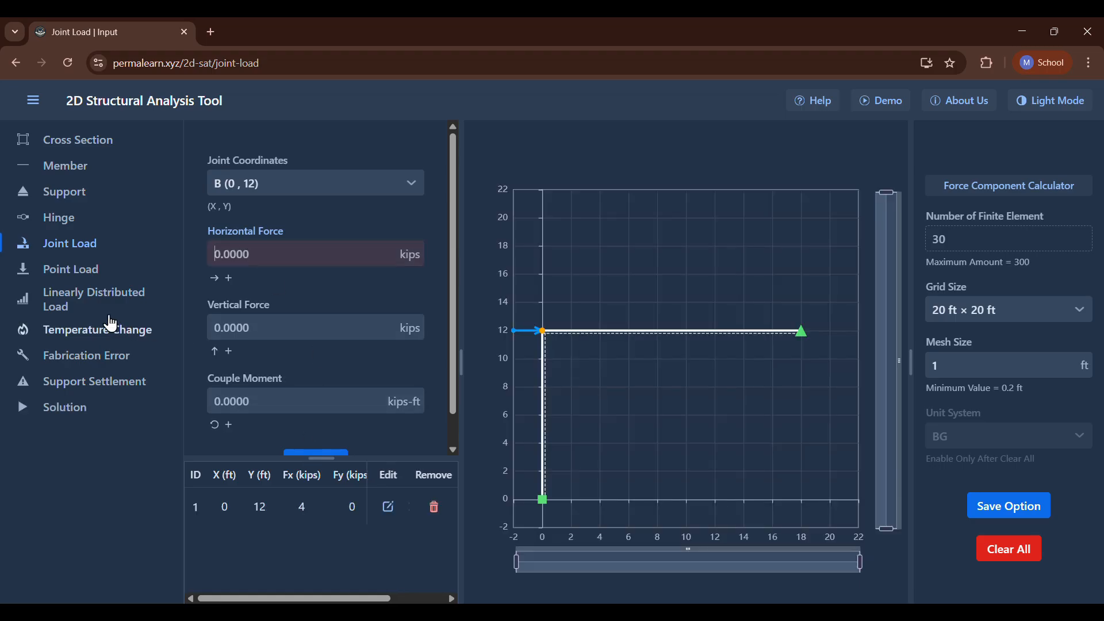
Add a support settlement at support A (0, 0) with a vertical settlement of 0.24 in, checking the P9.44 statement for the value.
click(82, 382)
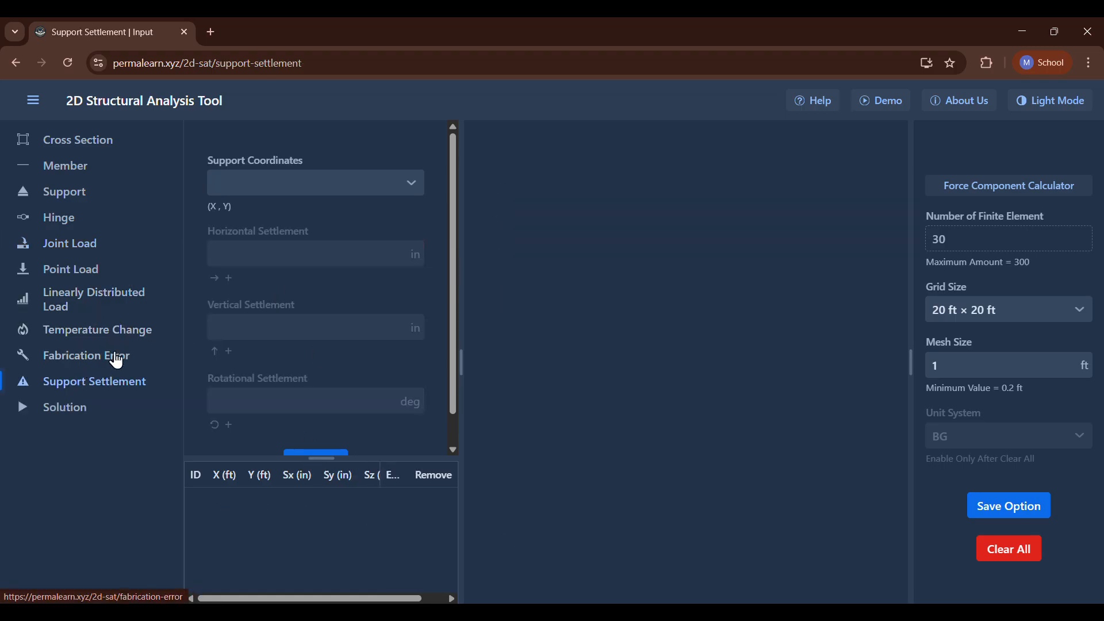
click(250, 183)
click(255, 215)
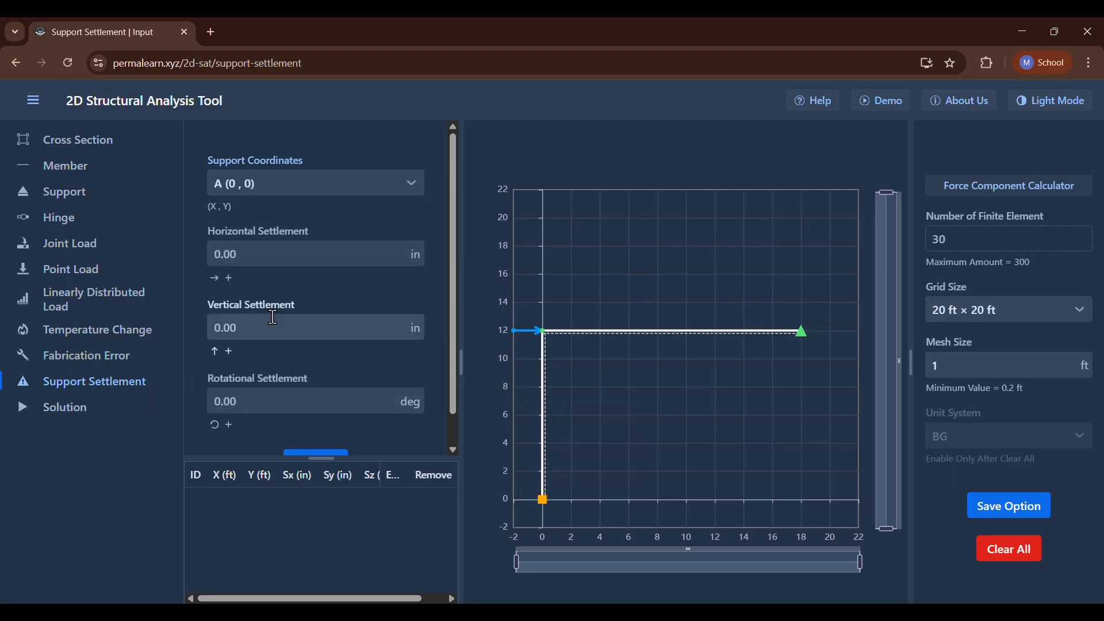
click(288, 327)
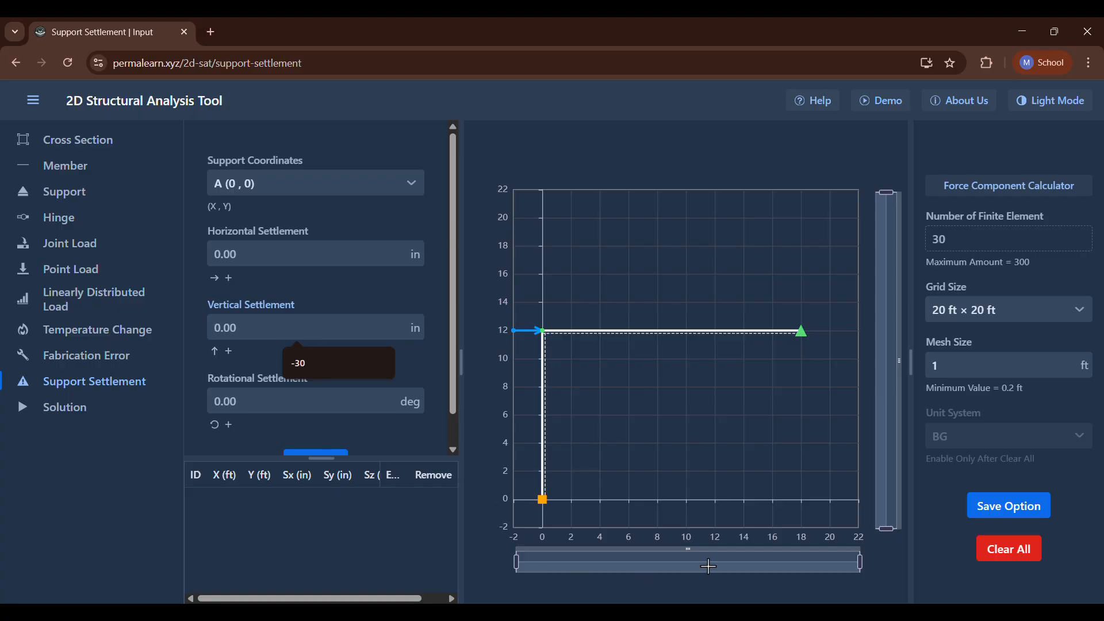
click(742, 613)
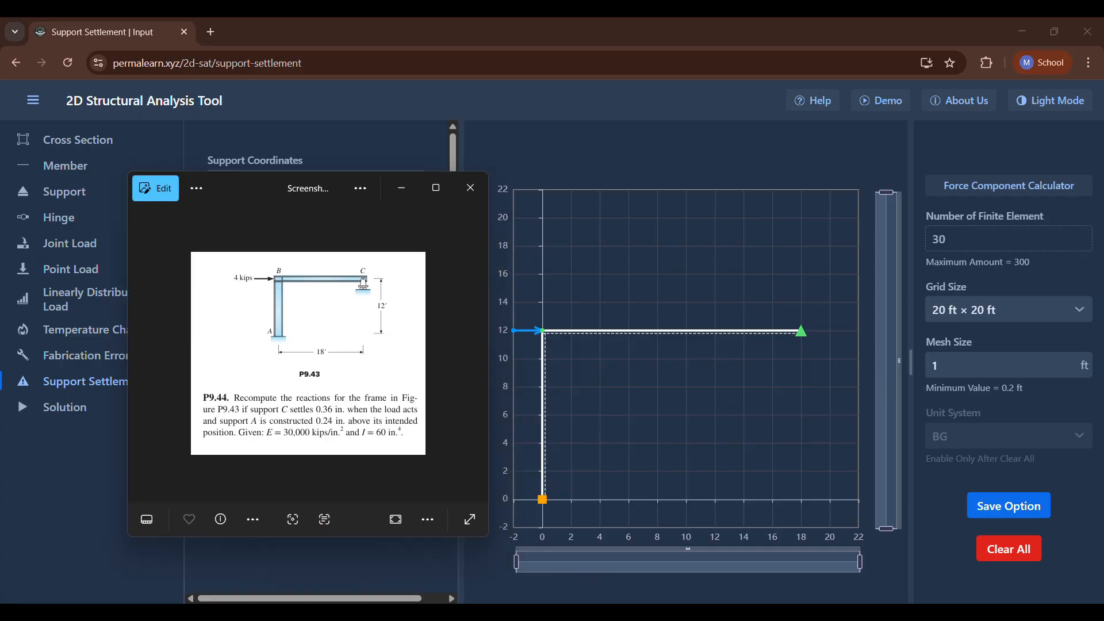
click(742, 613)
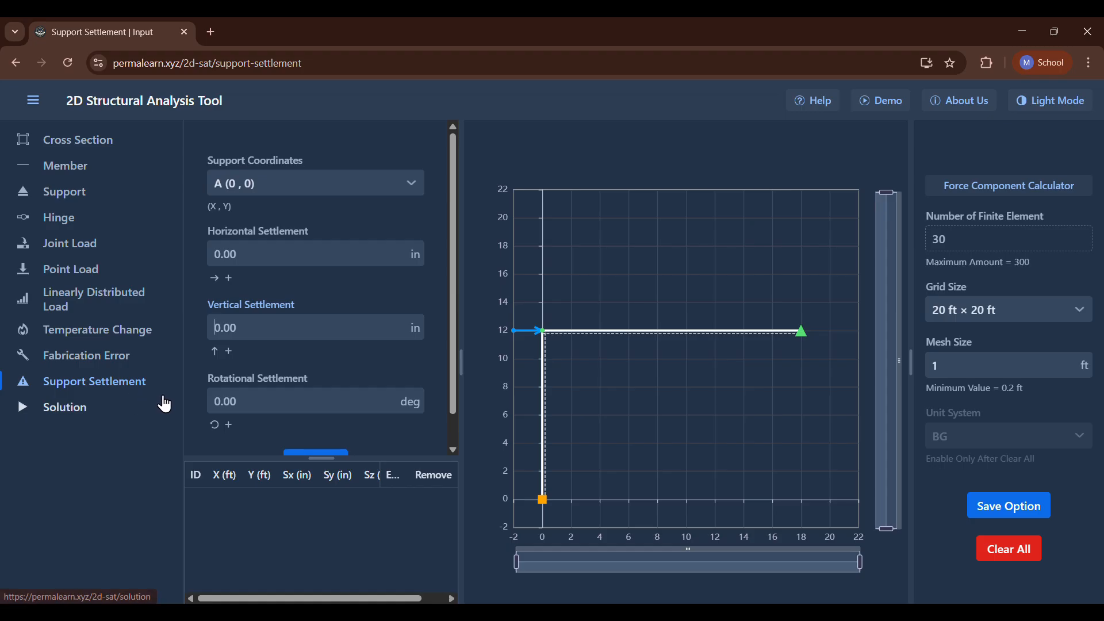
text(0.24)
key(Return)
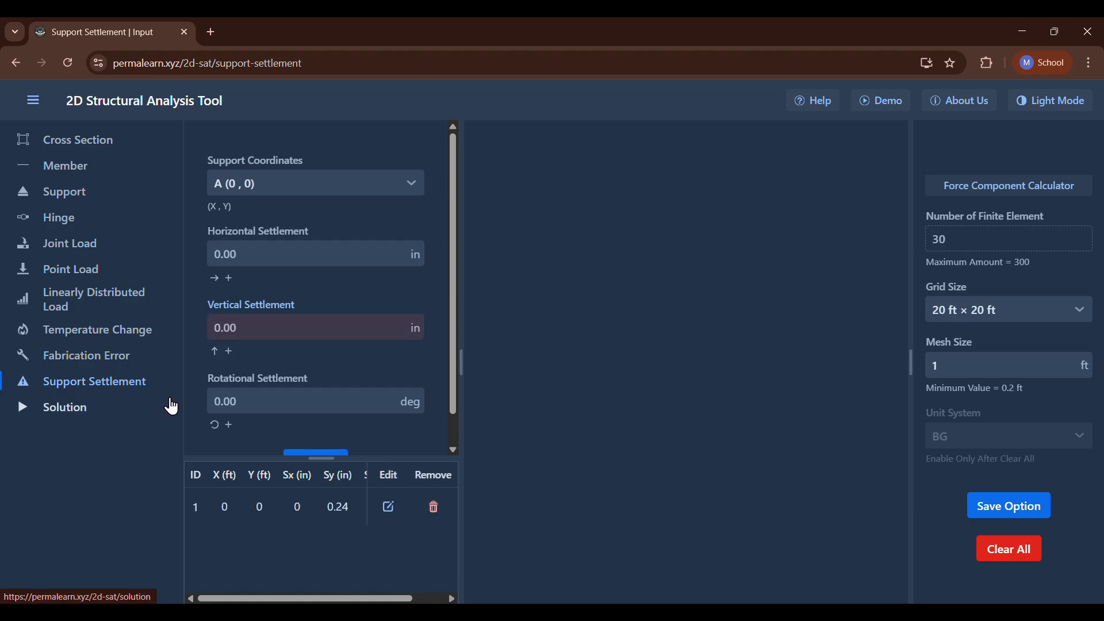
Check the P9.44 statement and add a vertical settlement of -0.36 in at support C (18, 12).
click(736, 612)
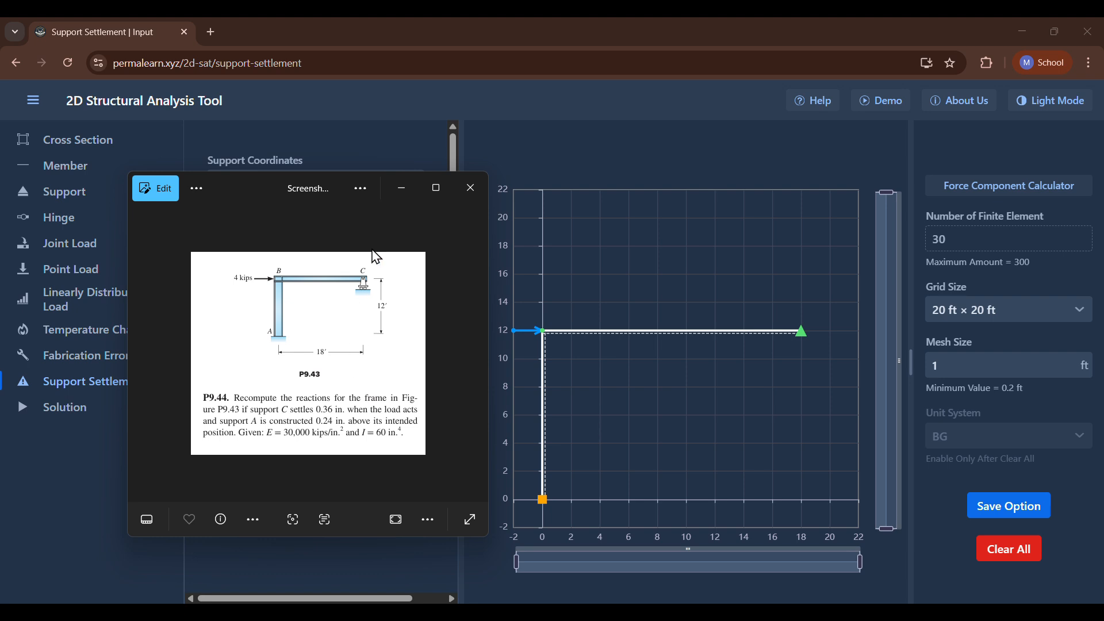
click(402, 189)
click(300, 193)
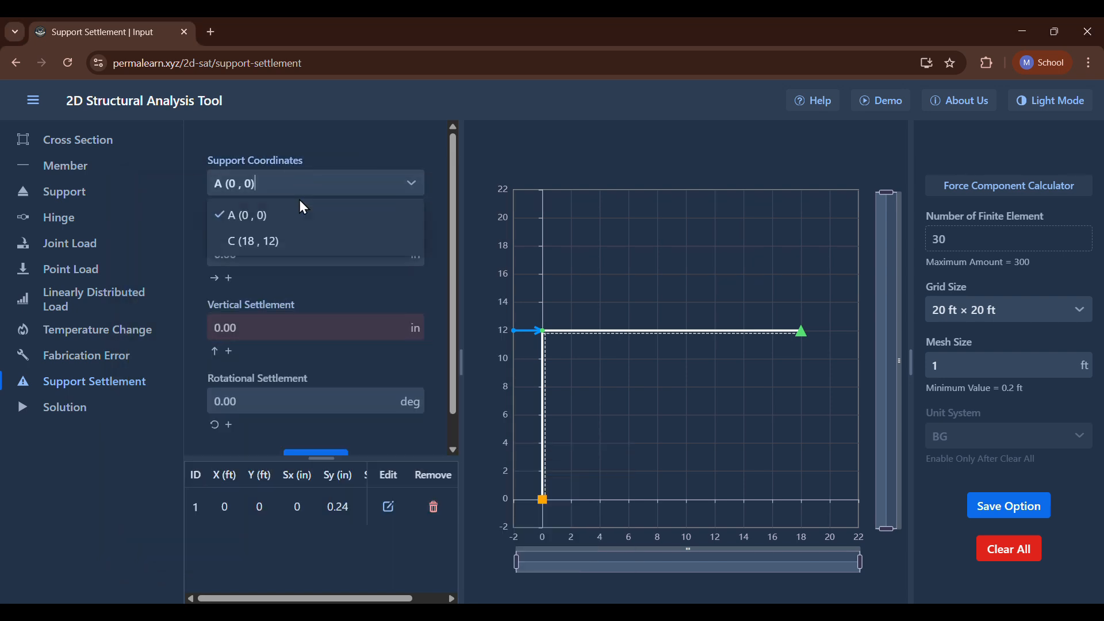
click(284, 239)
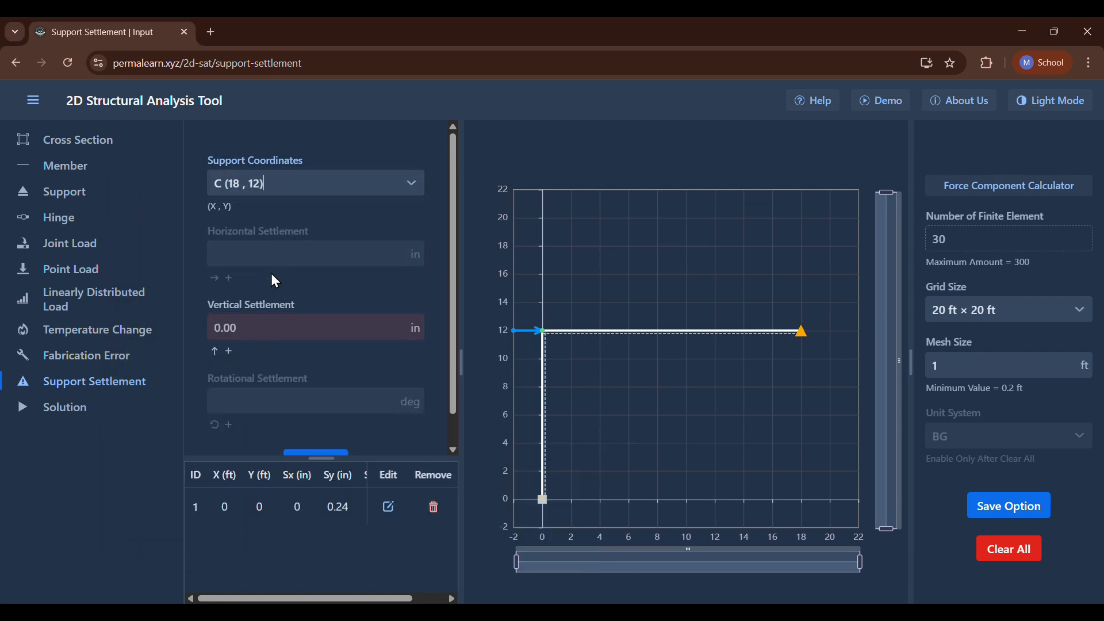
click(268, 324)
text(-0.36)
key(Return)
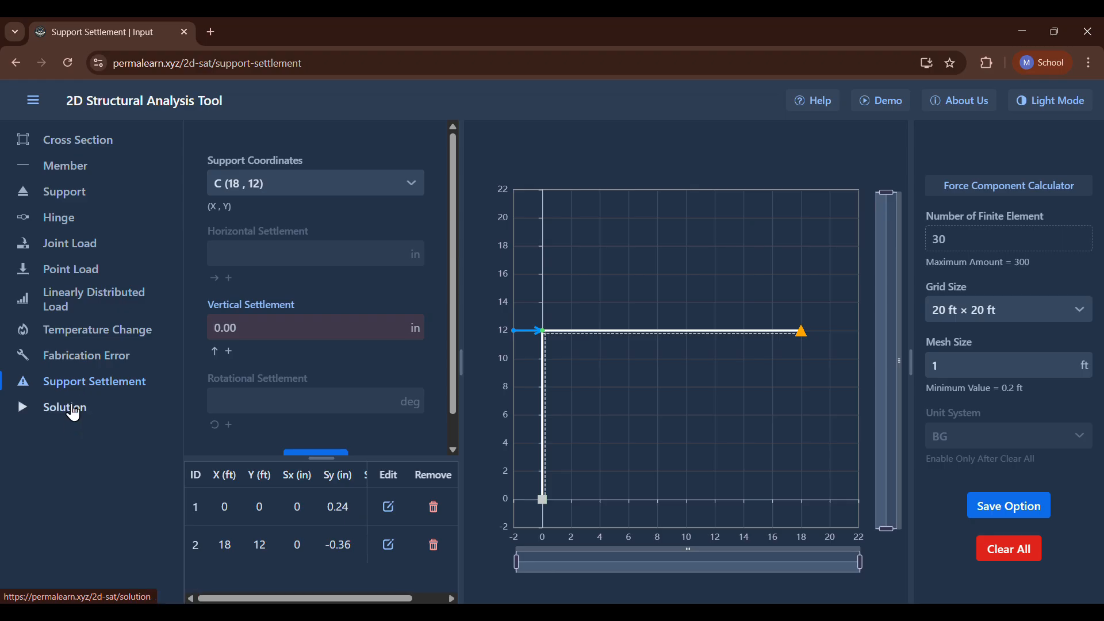
Solve the frame, display its reaction forces, and inspect the reactions at supports A and C.
click(73, 411)
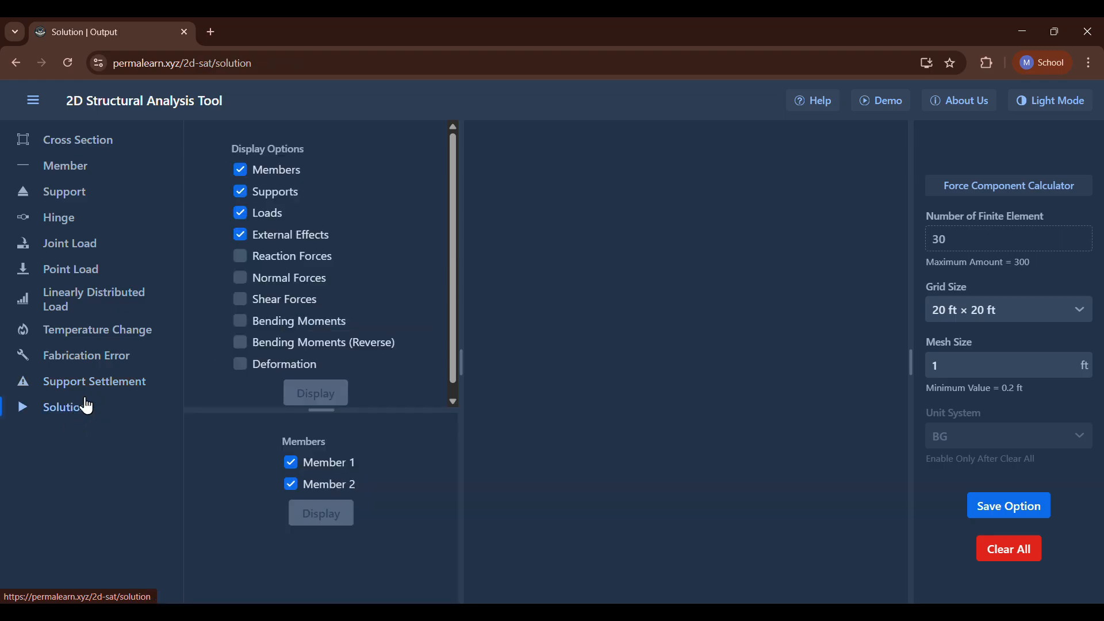
click(244, 257)
click(304, 391)
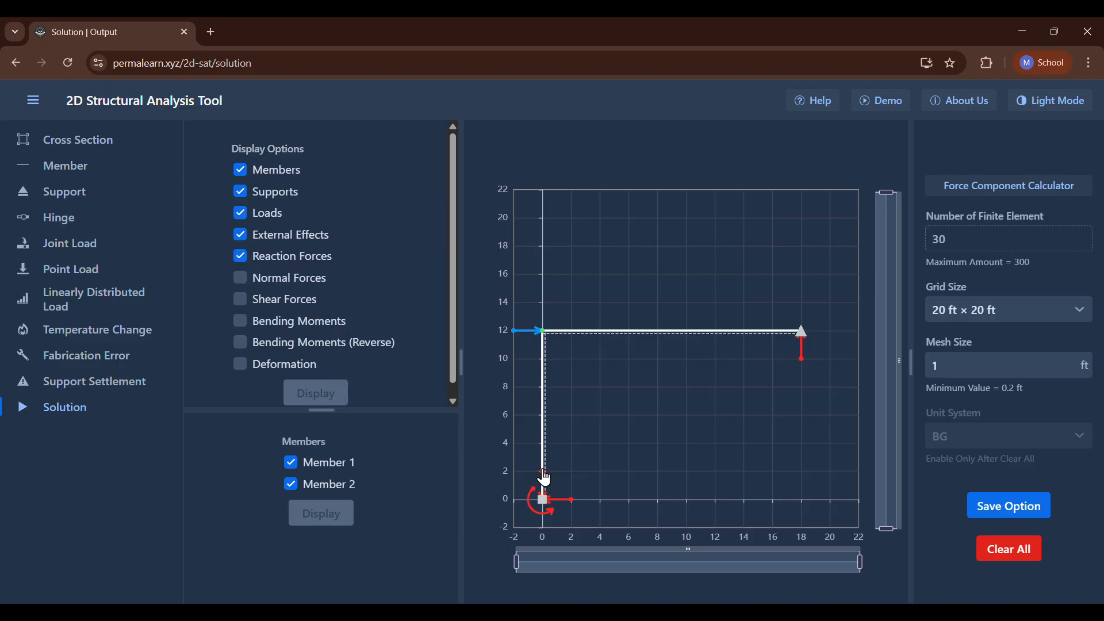
mouse_move(543, 479)
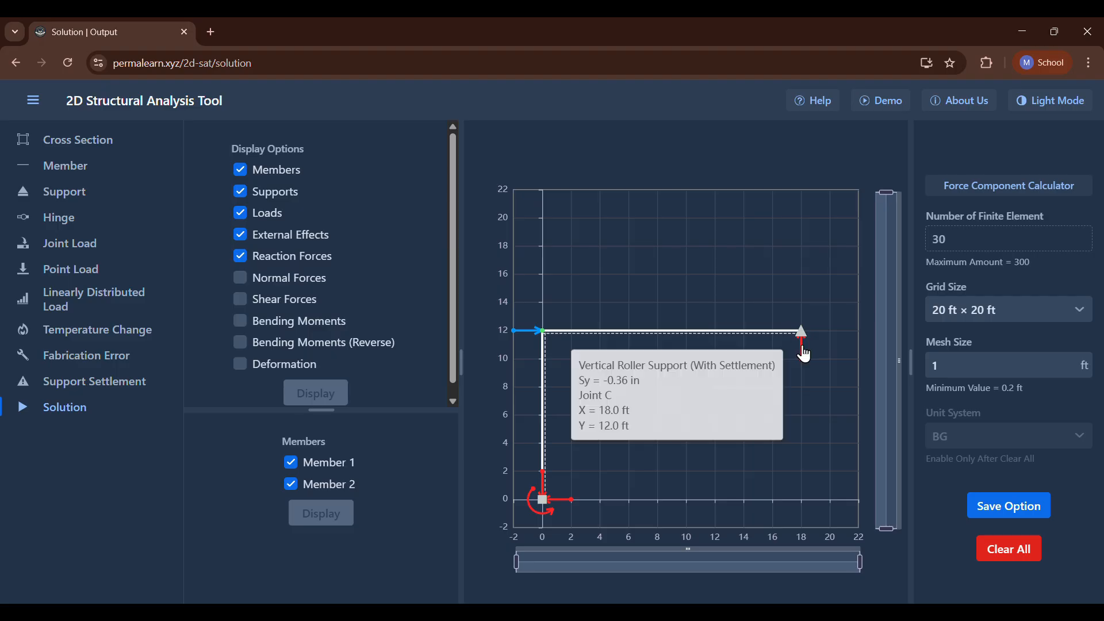
mouse_move(802, 366)
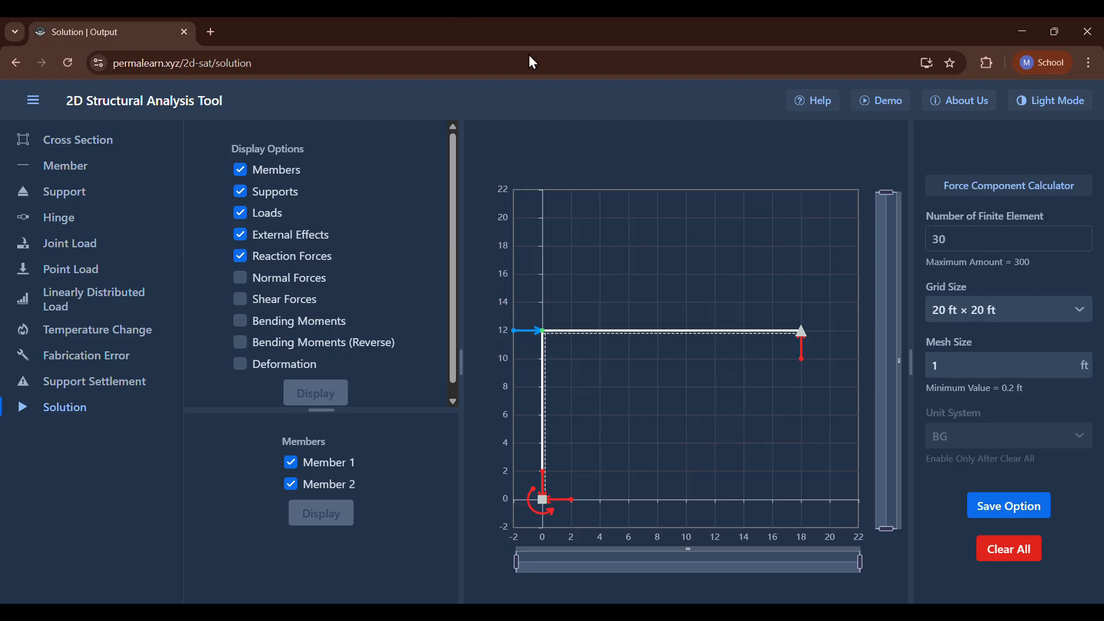
Consult the P9.47 problem statement and reload the analysis tool to start an empty model.
click(102, 333)
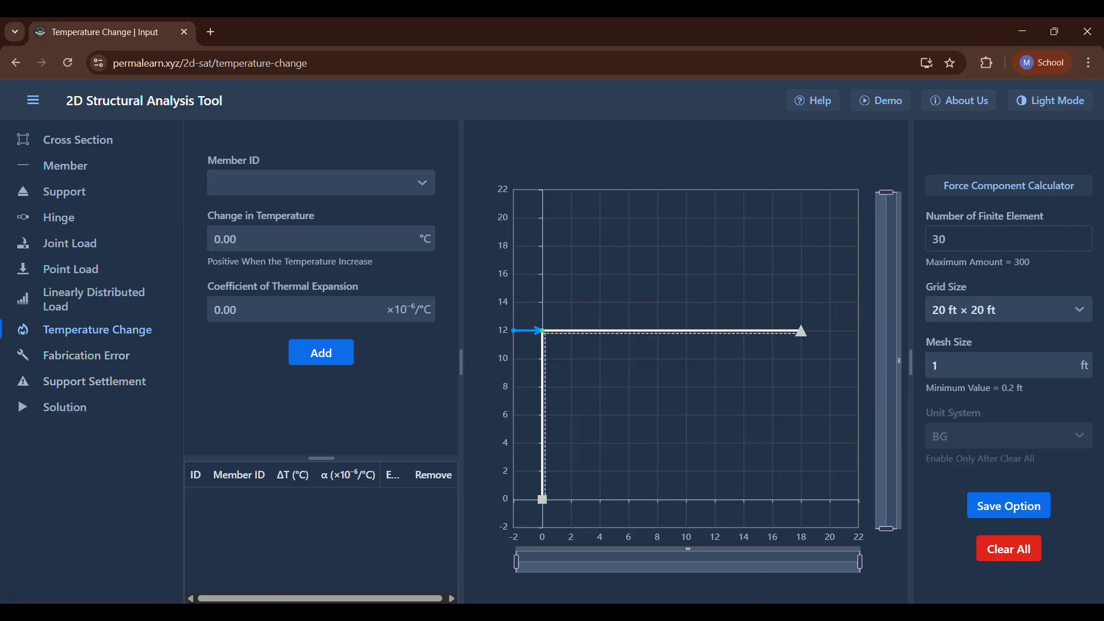
click(762, 612)
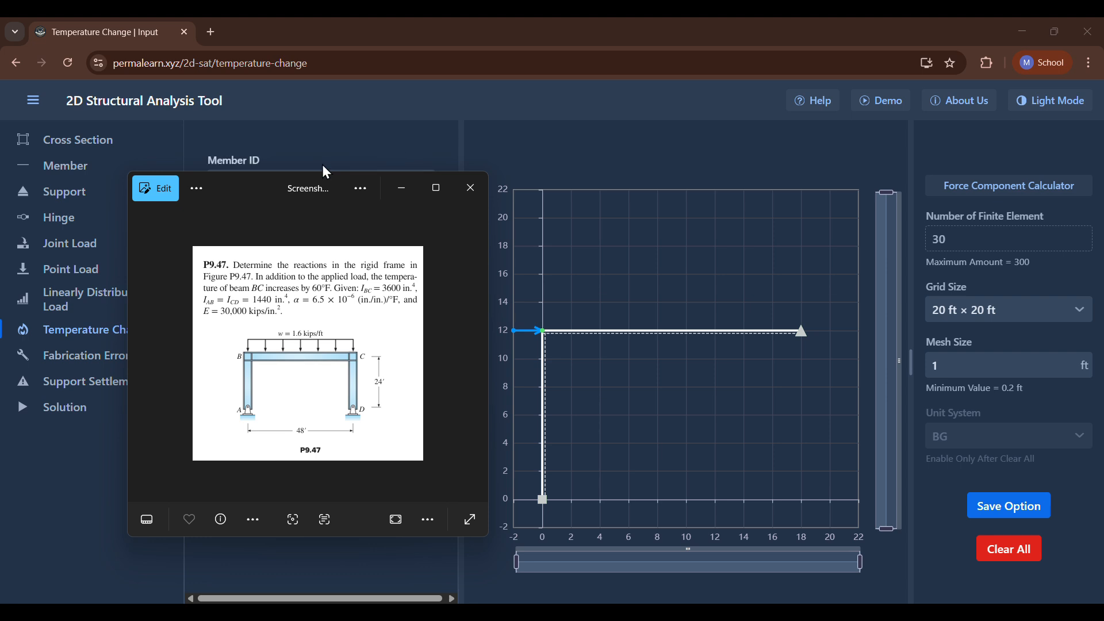
click(405, 181)
click(68, 63)
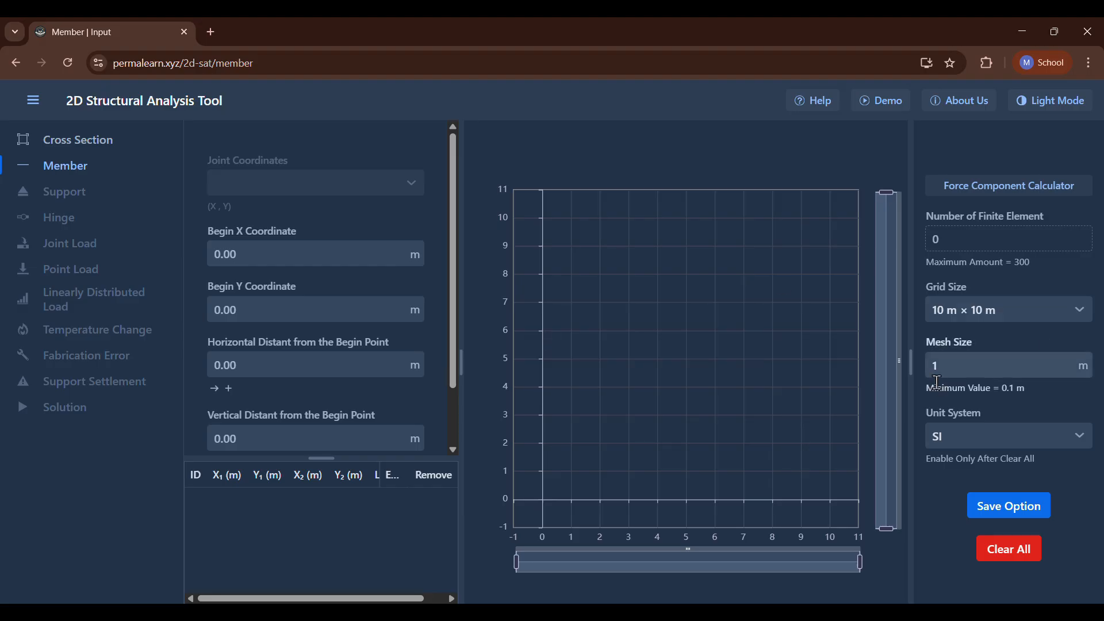
Set the unit system to BG and the grid size to 50 × 50, and save these options.
click(993, 438)
click(995, 469)
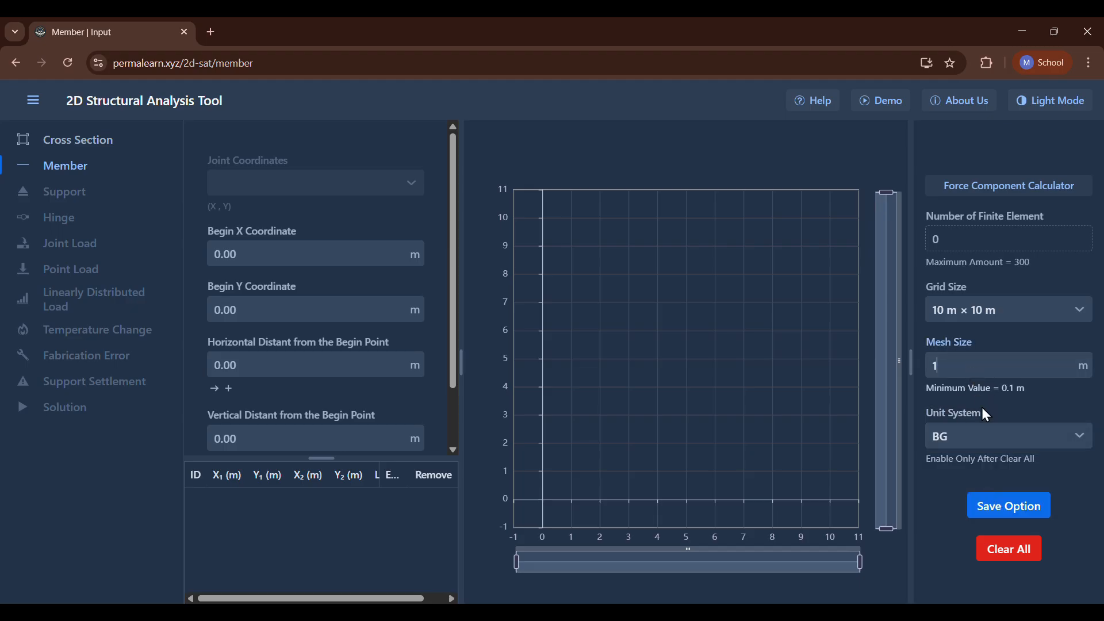
click(1017, 321)
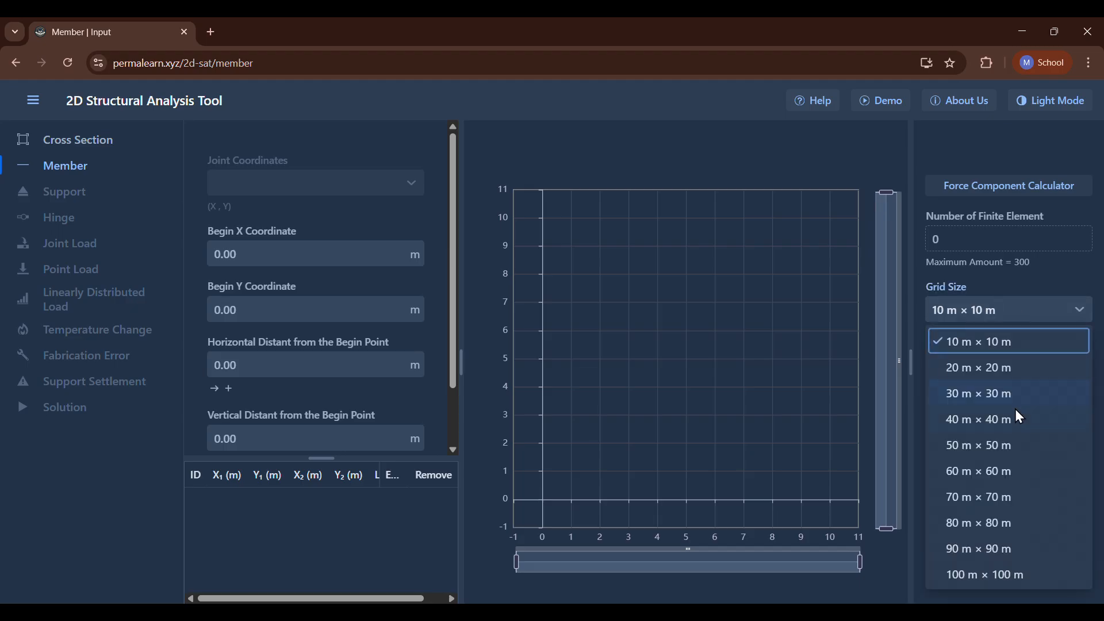
click(998, 442)
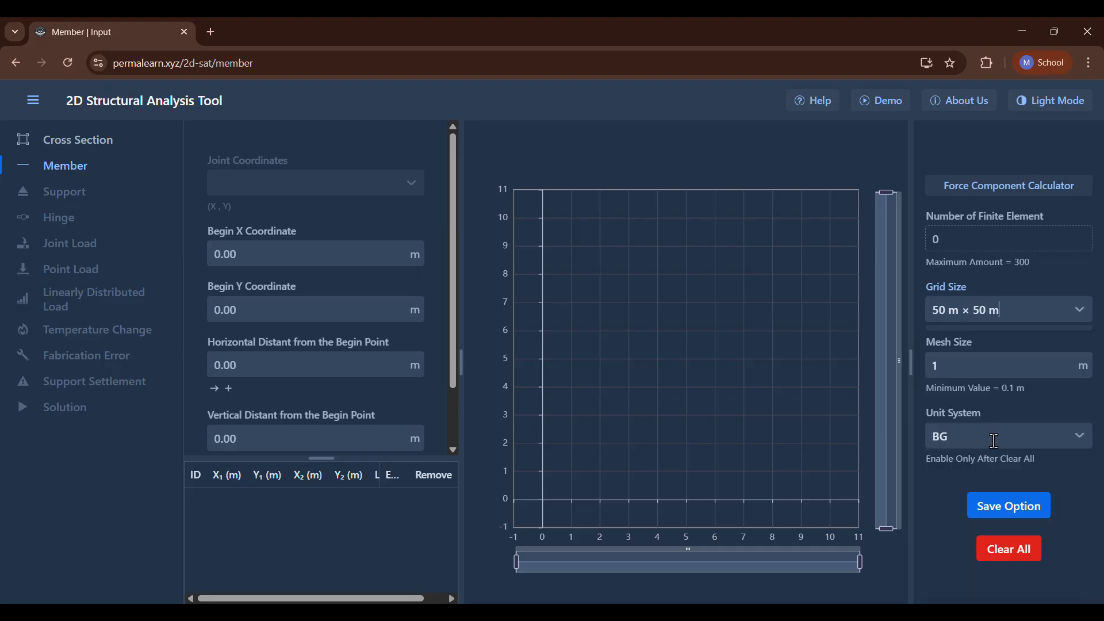
click(1007, 510)
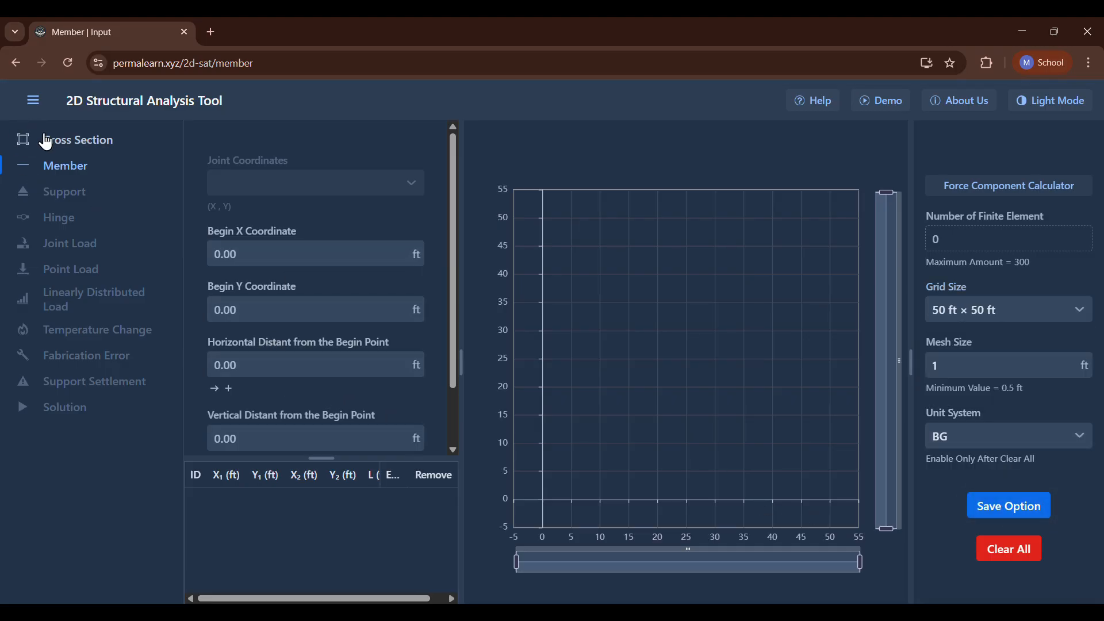
Add a cross section with area 1440 in², modulus of elasticity 30000 ksi and moment of inertia 1440 in⁴.
click(64, 151)
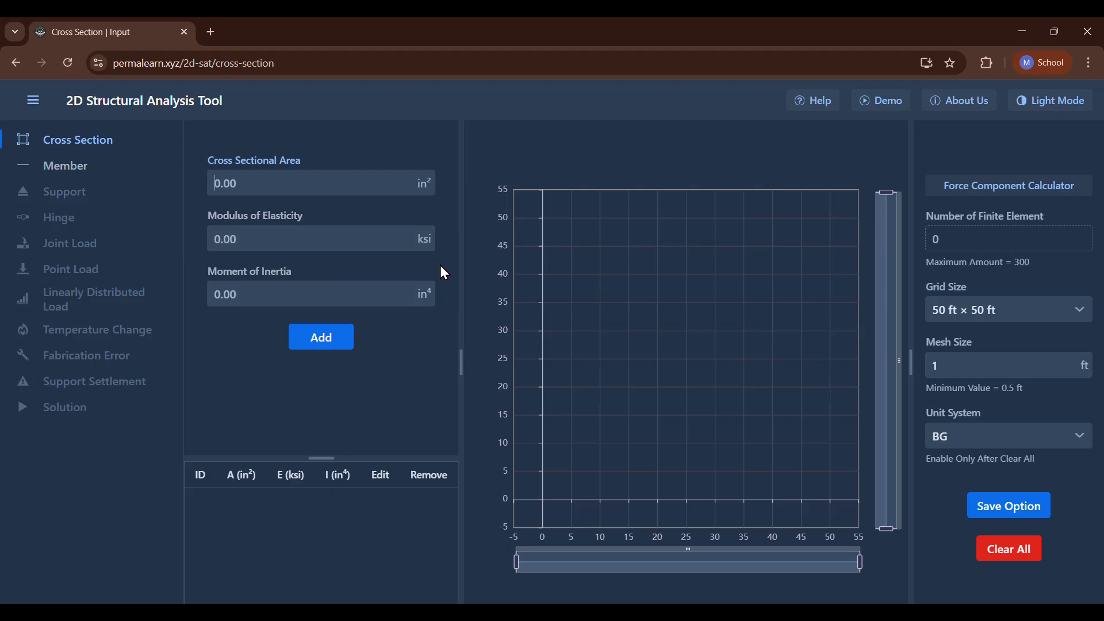
text(1440)
click(273, 299)
text(1440)
click(302, 240)
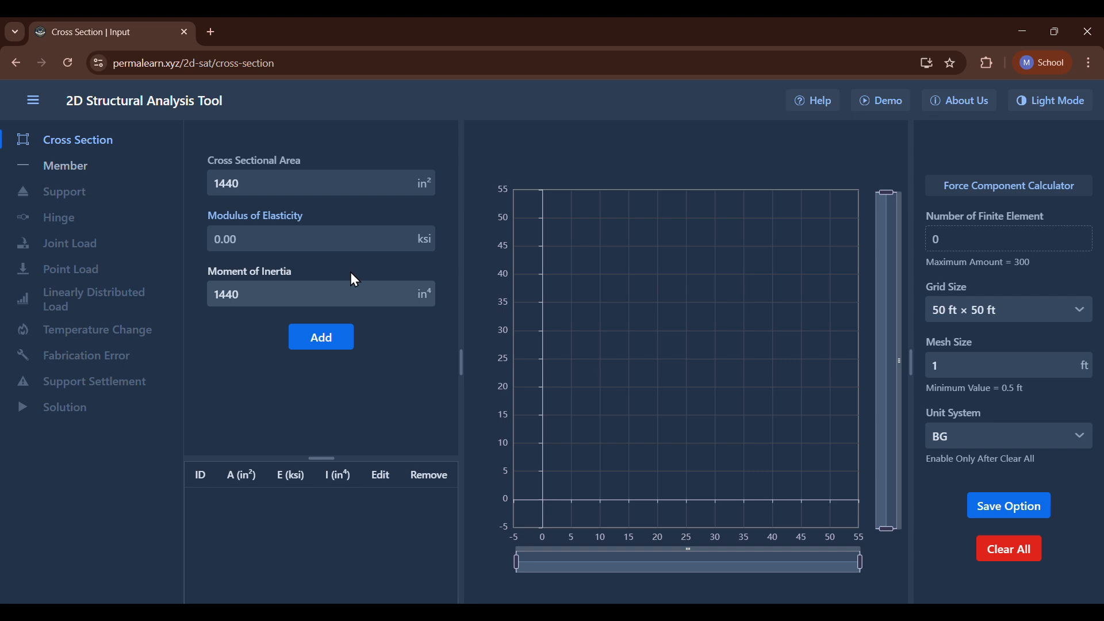
text(30000)
click(318, 343)
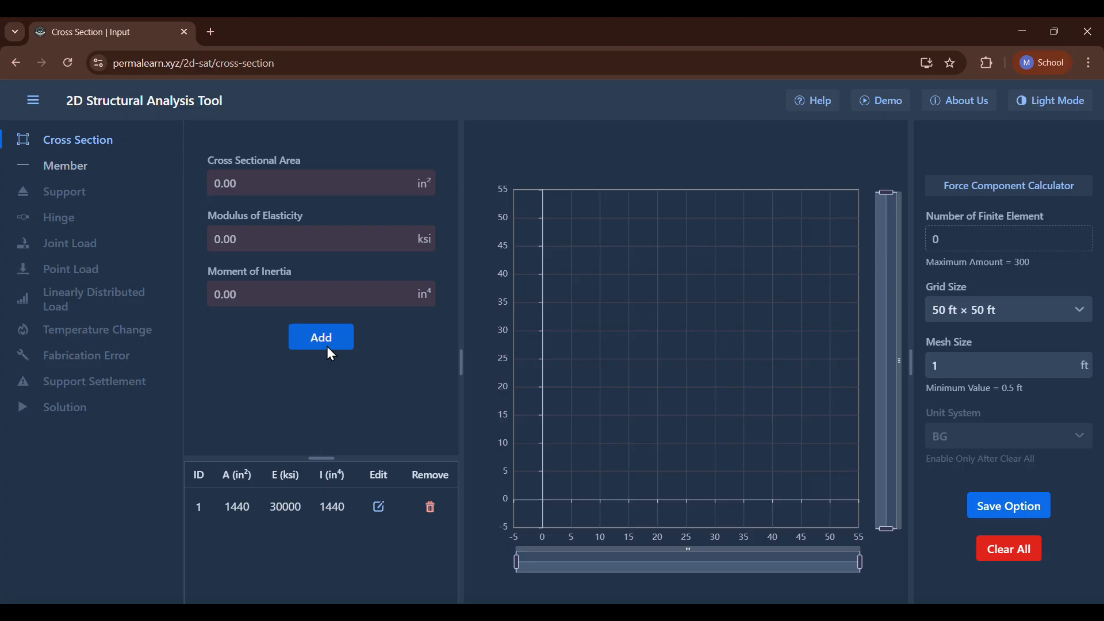
Add a second cross section with area 3600 in², modulus of elasticity 30000 ksi and moment of inertia 3600 in⁴.
click(337, 188)
text(3600)
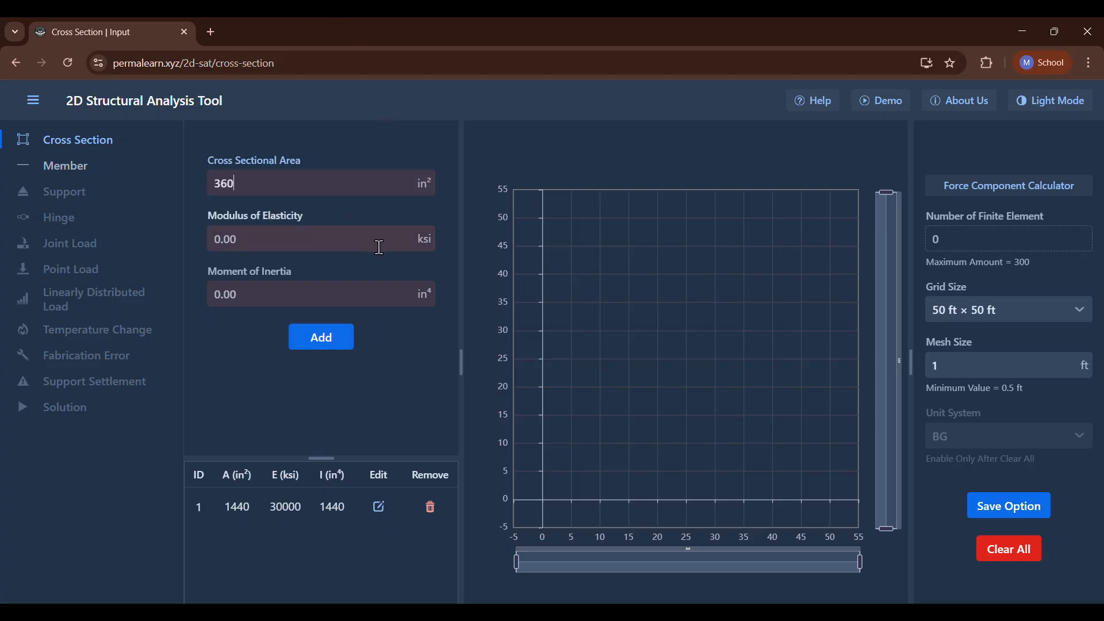
click(345, 292)
text(3)
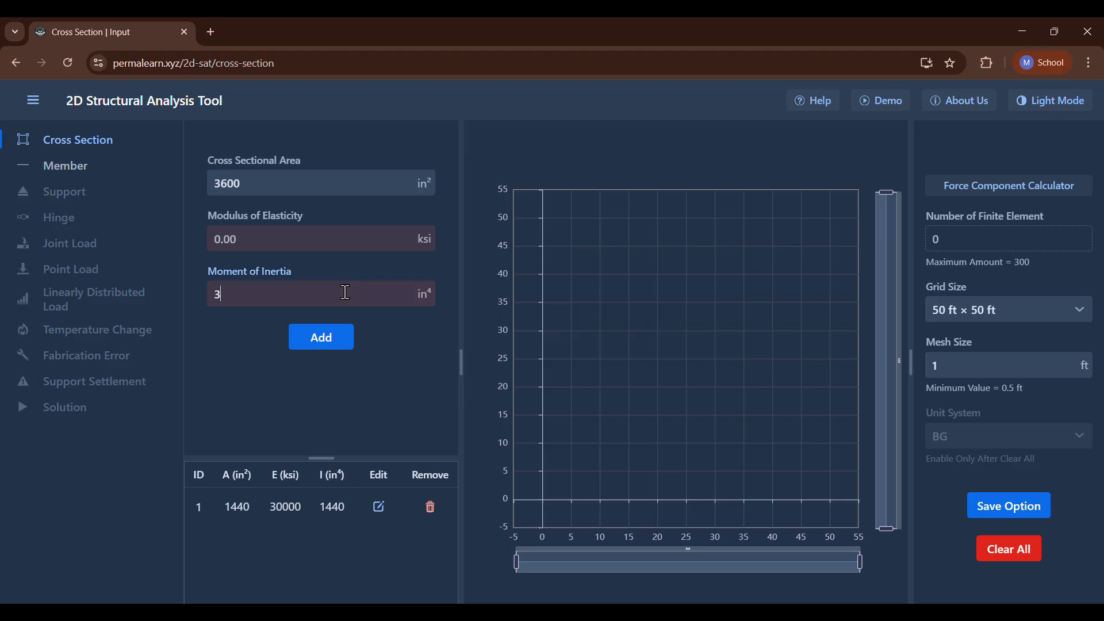
text(600)
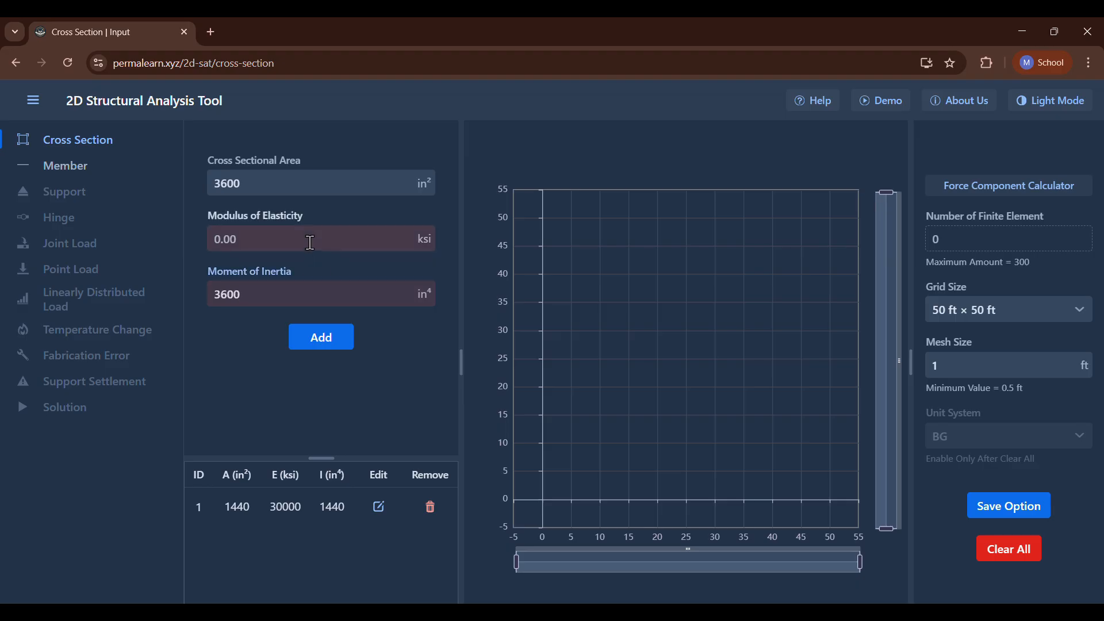
click(310, 242)
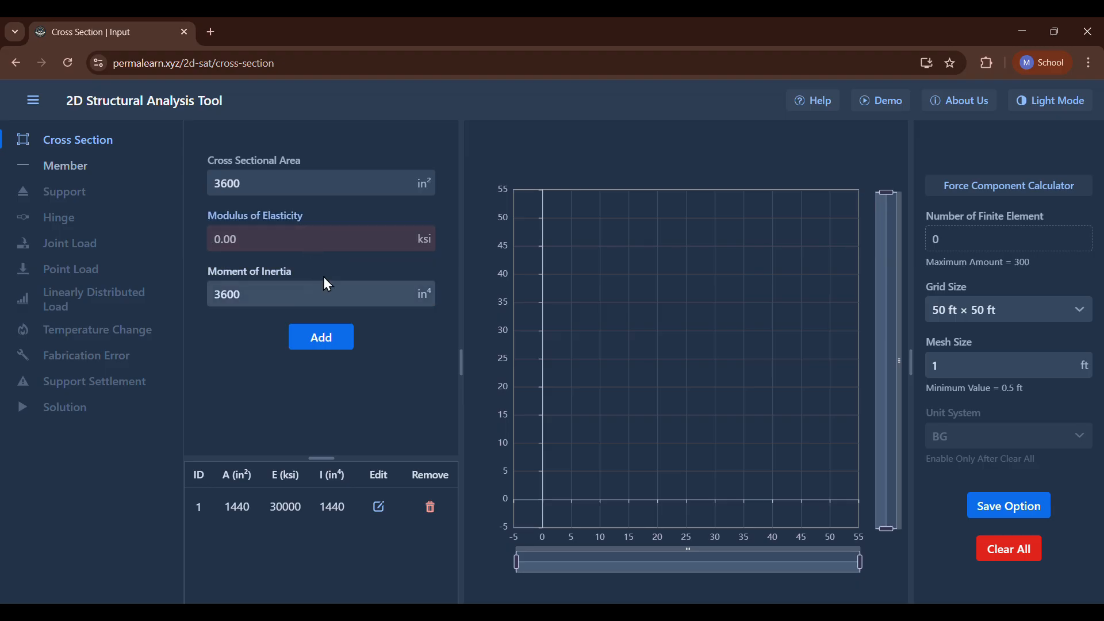
text(30000)
click(308, 336)
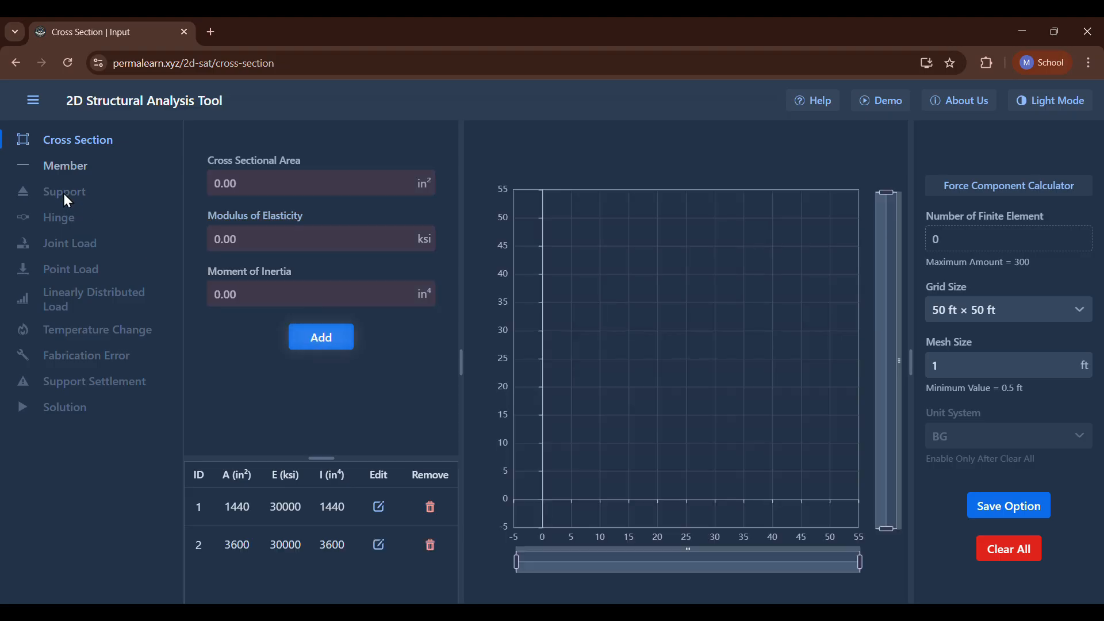
Add a vertical member extending 24 ft up from (0, 0), using cross section 1.
click(51, 172)
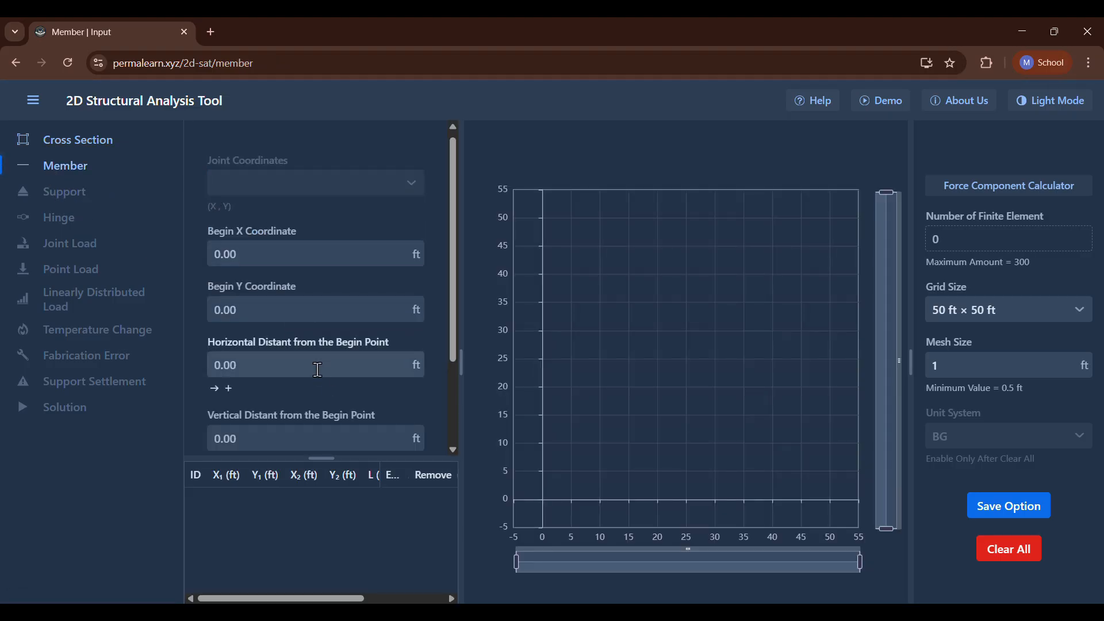
scroll(318, 370, down, 2)
click(299, 384)
click(304, 416)
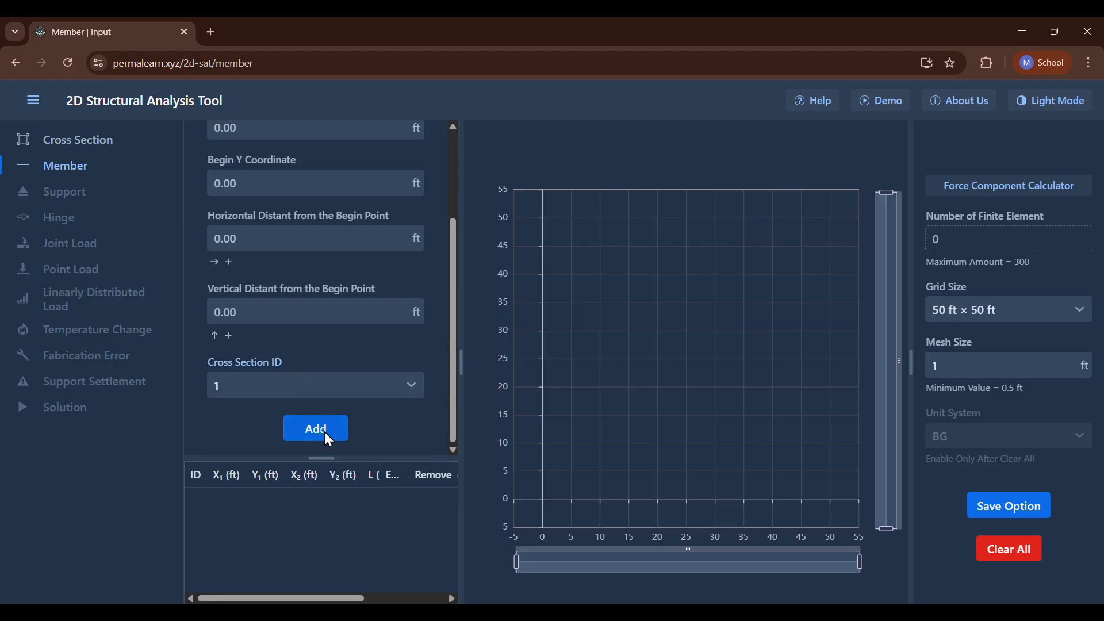
scroll(330, 437, up, 1)
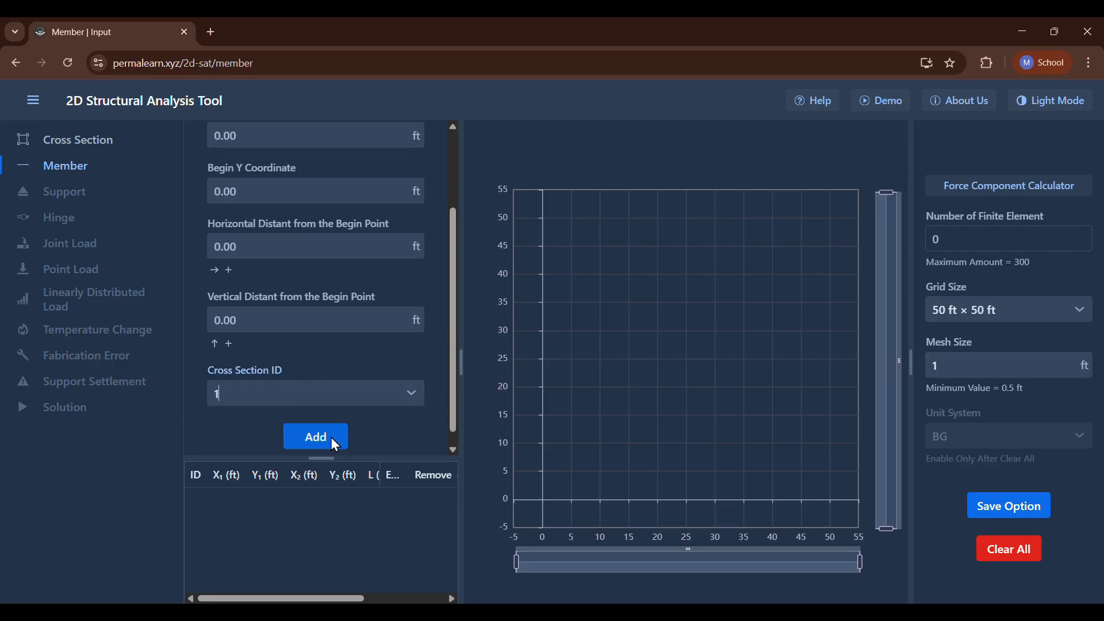
scroll(331, 437, down, 1)
click(311, 319)
text(24)
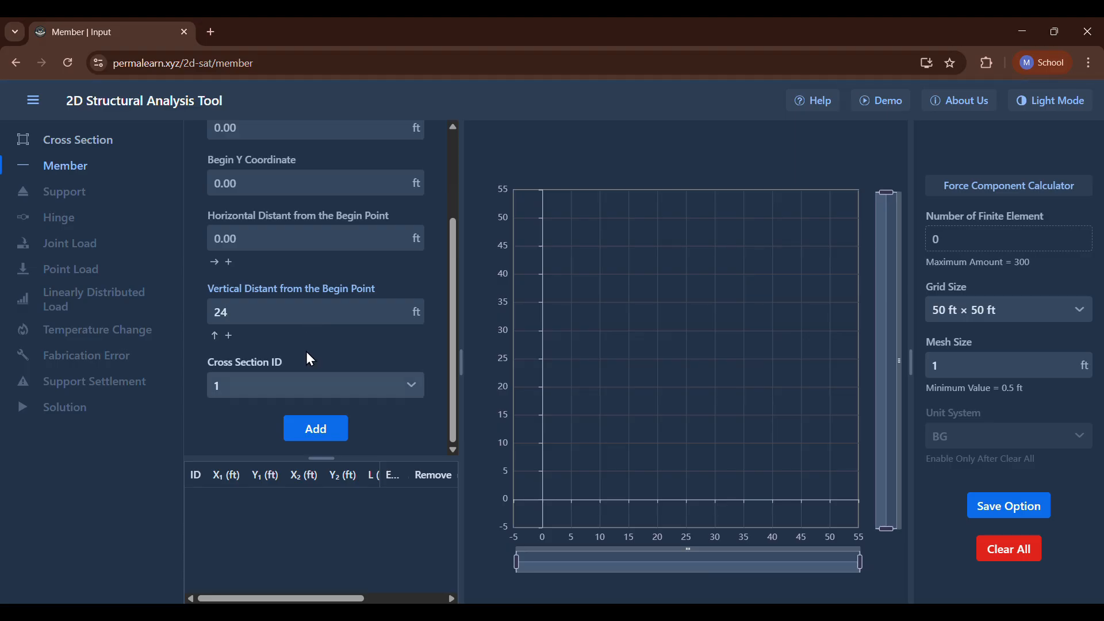
key(Return)
Add a second vertical member extending 24 ft up from (48, 0), using cross section 1.
scroll(279, 293, up, 2)
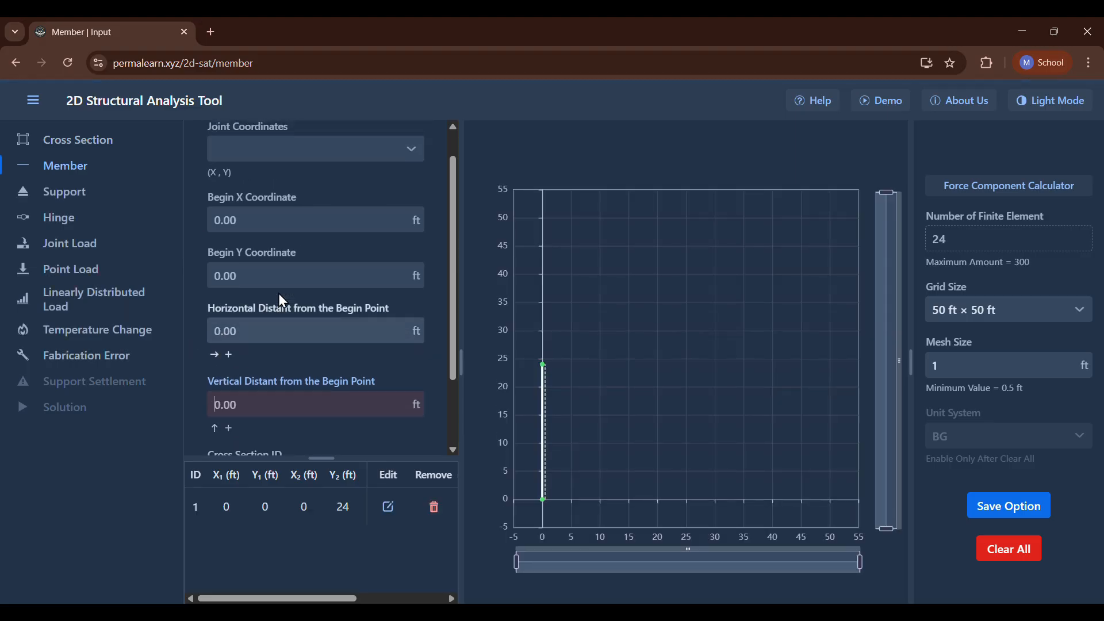
click(267, 229)
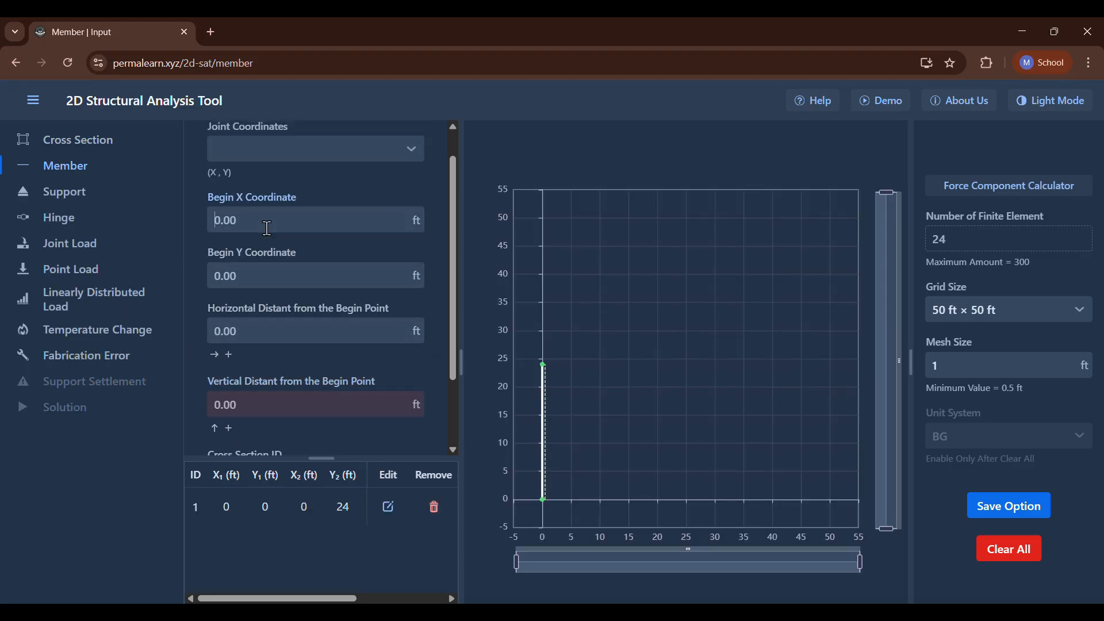
text(48)
scroll(291, 350, down, 1)
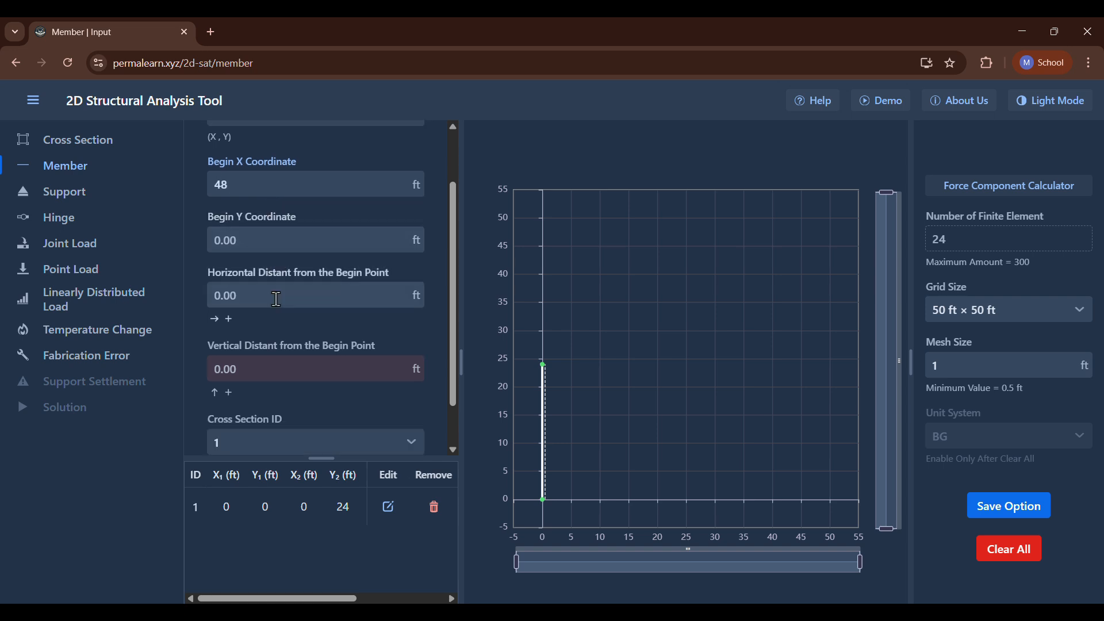
click(291, 349)
text(24)
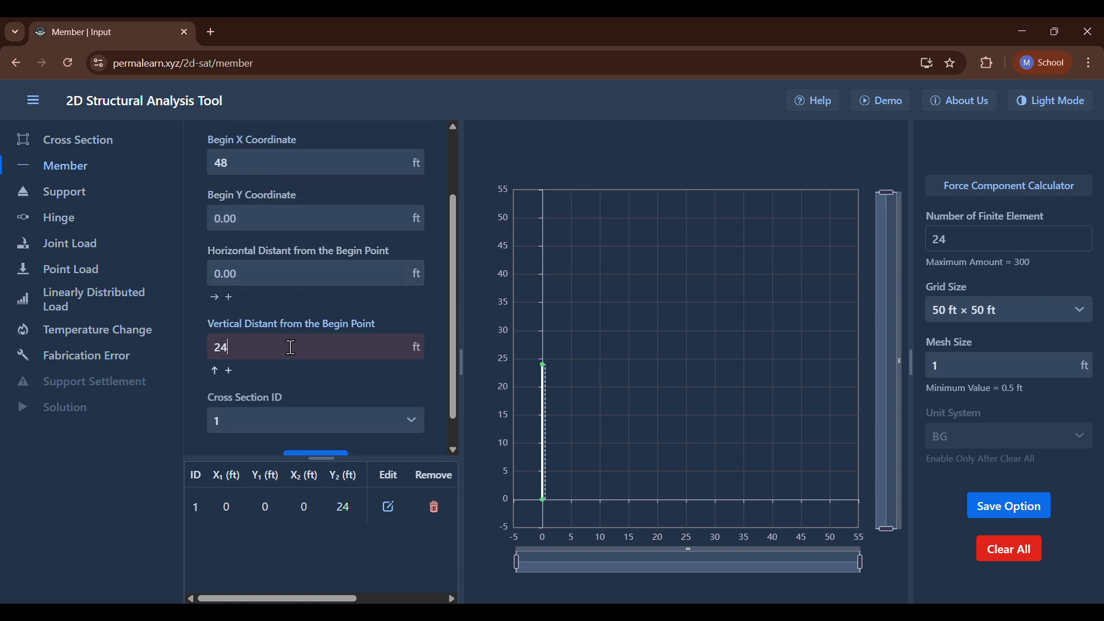
key(Return)
Add a horizontal member extending 48 ft in the positive X direction from joint C (0, 24), using cross section 2.
scroll(258, 288, up, 2)
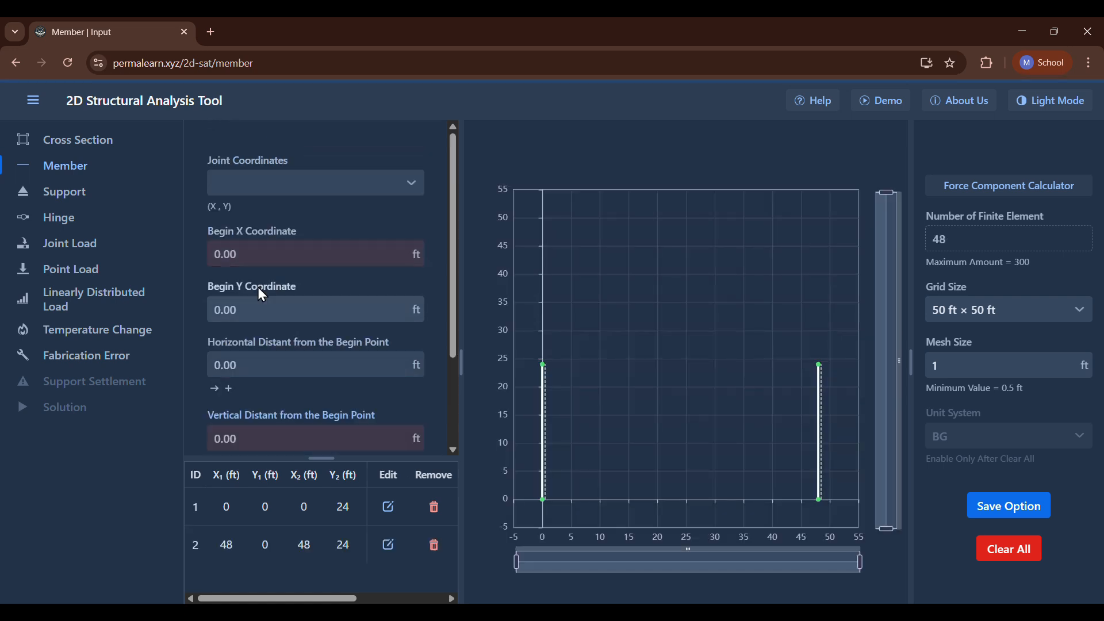
click(255, 175)
click(271, 232)
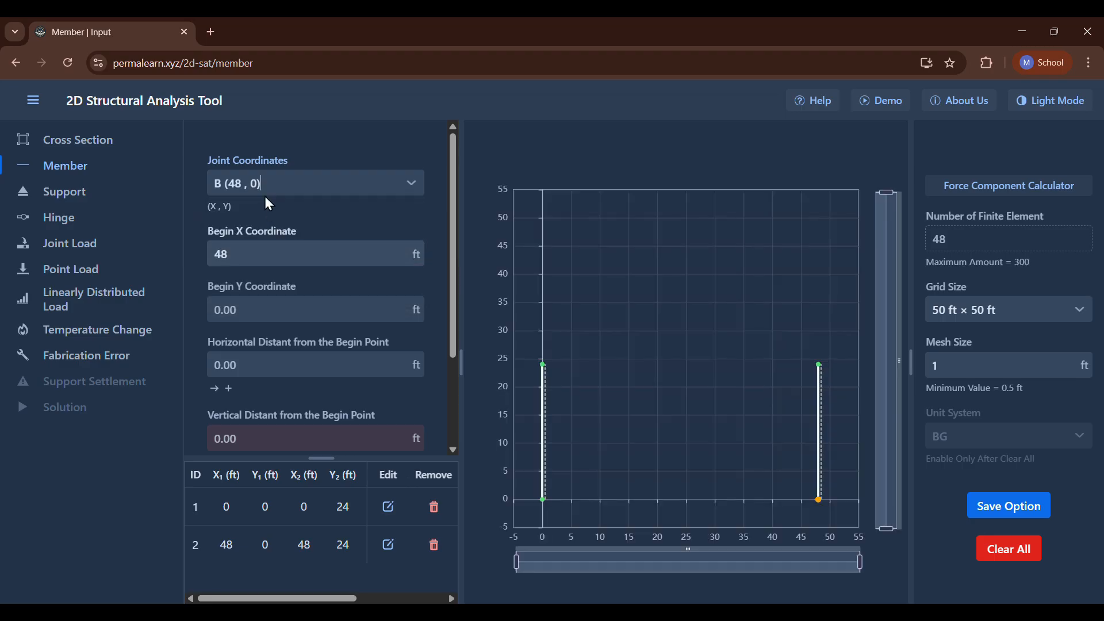
click(279, 184)
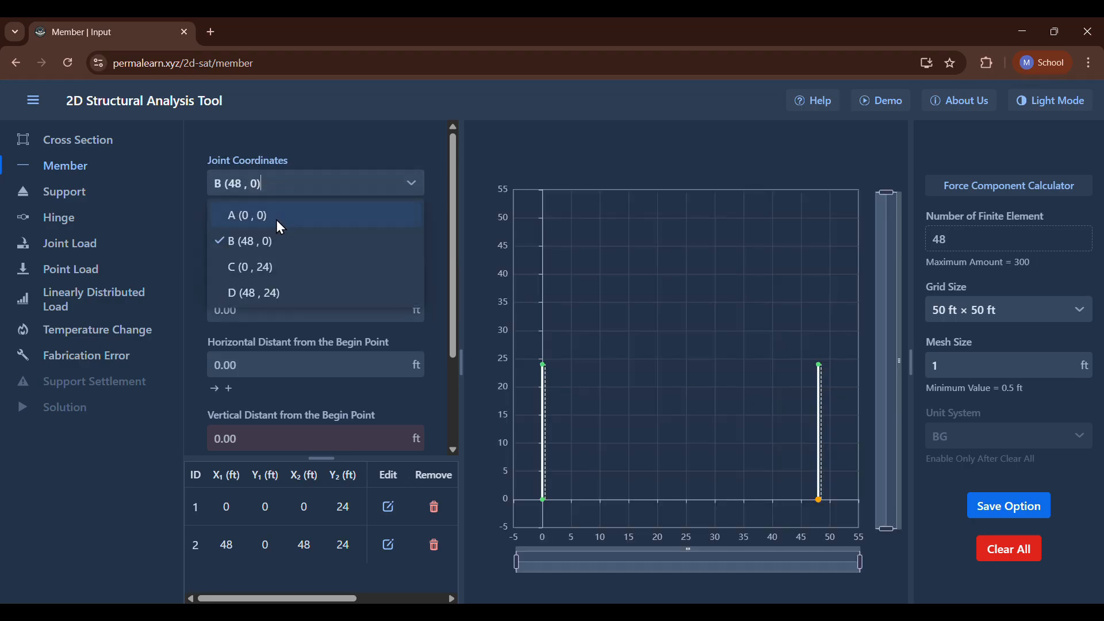
click(290, 268)
scroll(305, 354, down, 2)
click(302, 386)
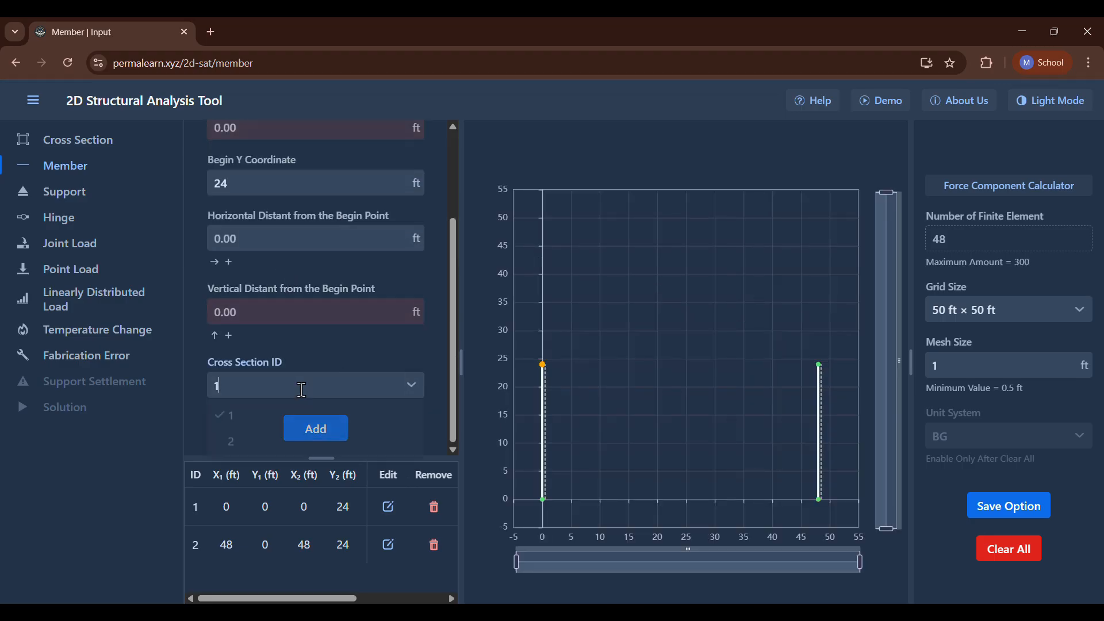
click(278, 440)
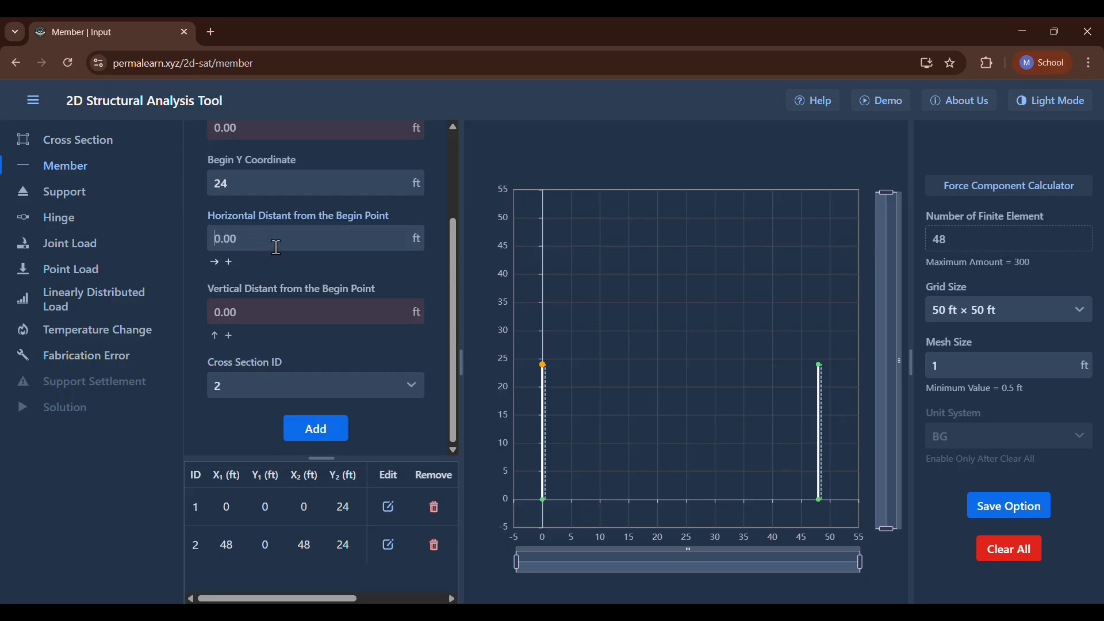
text(48)
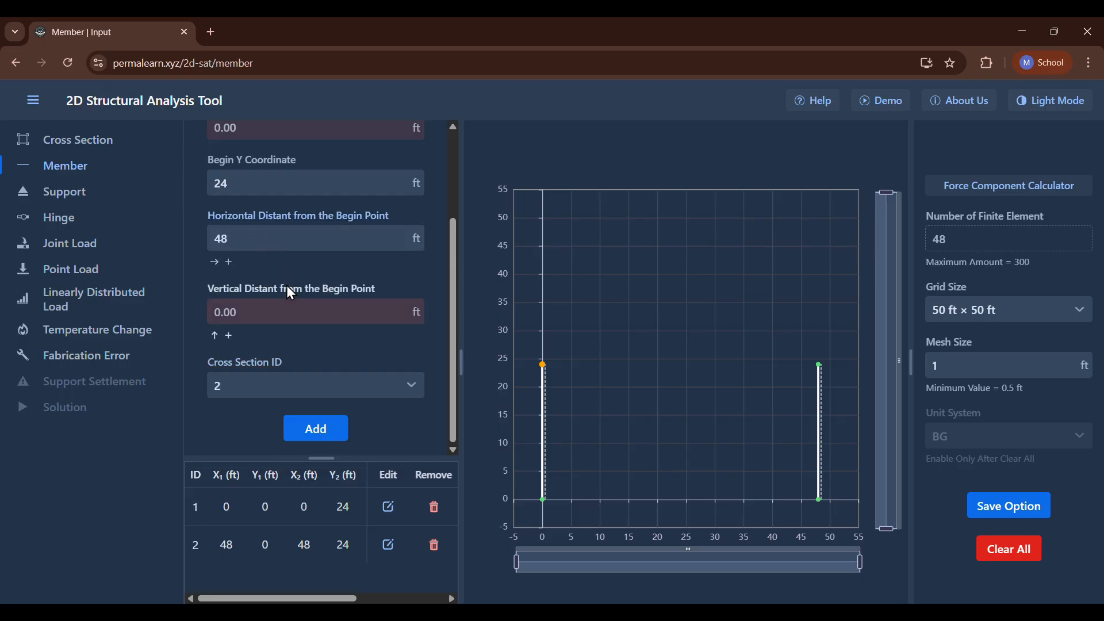
key(Return)
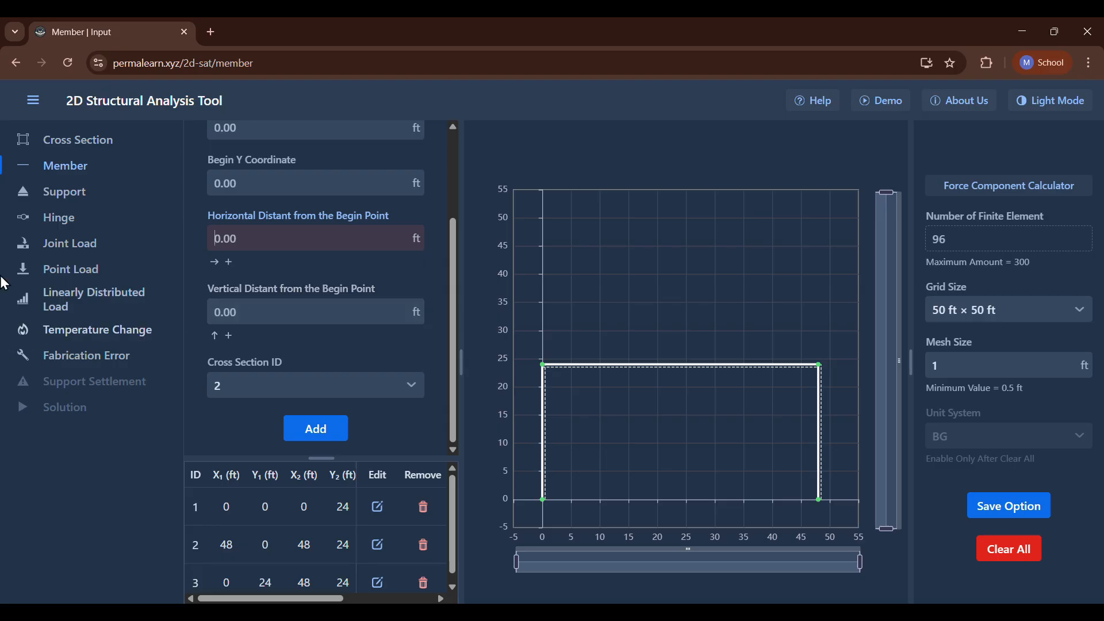
Add a vertical linearly distributed load on member 3 over its full length, with begin and end loads of -1.6 kips/ft.
click(112, 293)
click(313, 182)
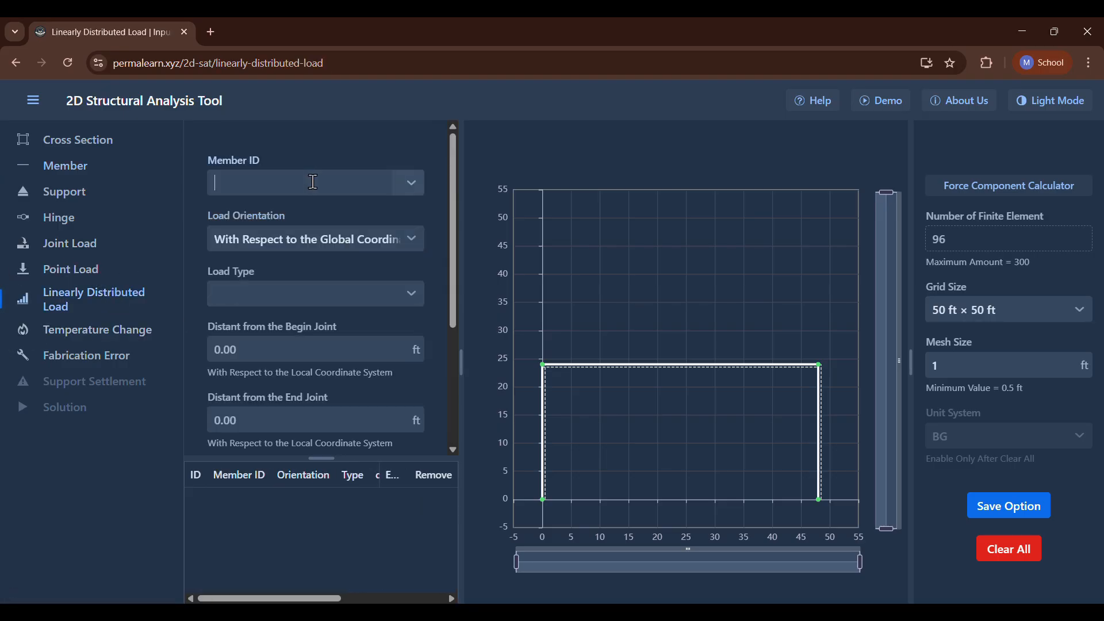
click(313, 182)
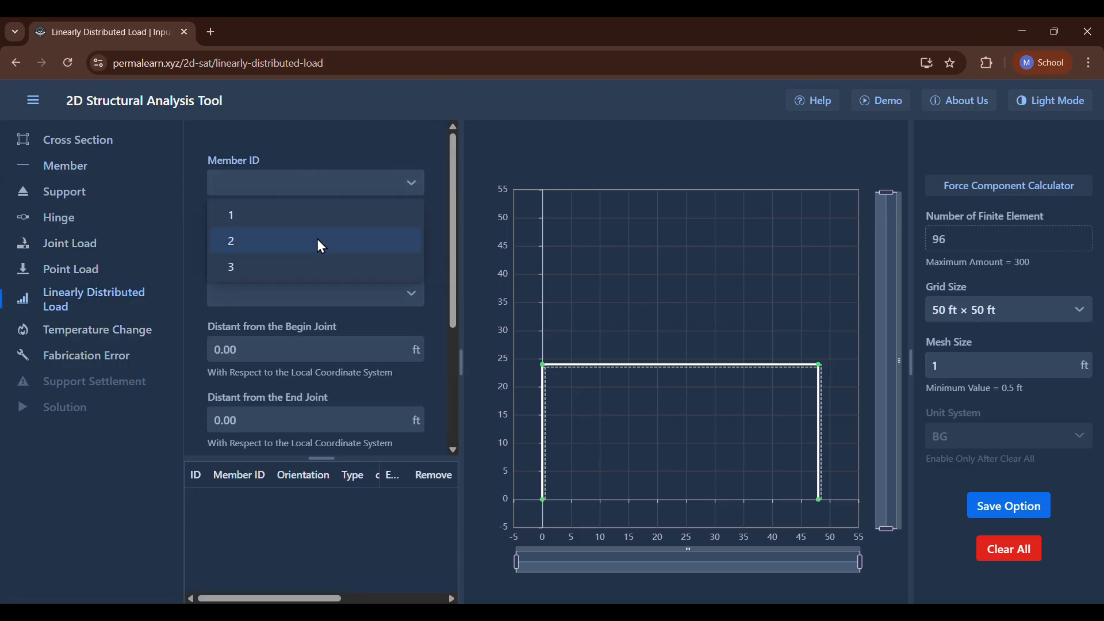
click(314, 270)
click(288, 293)
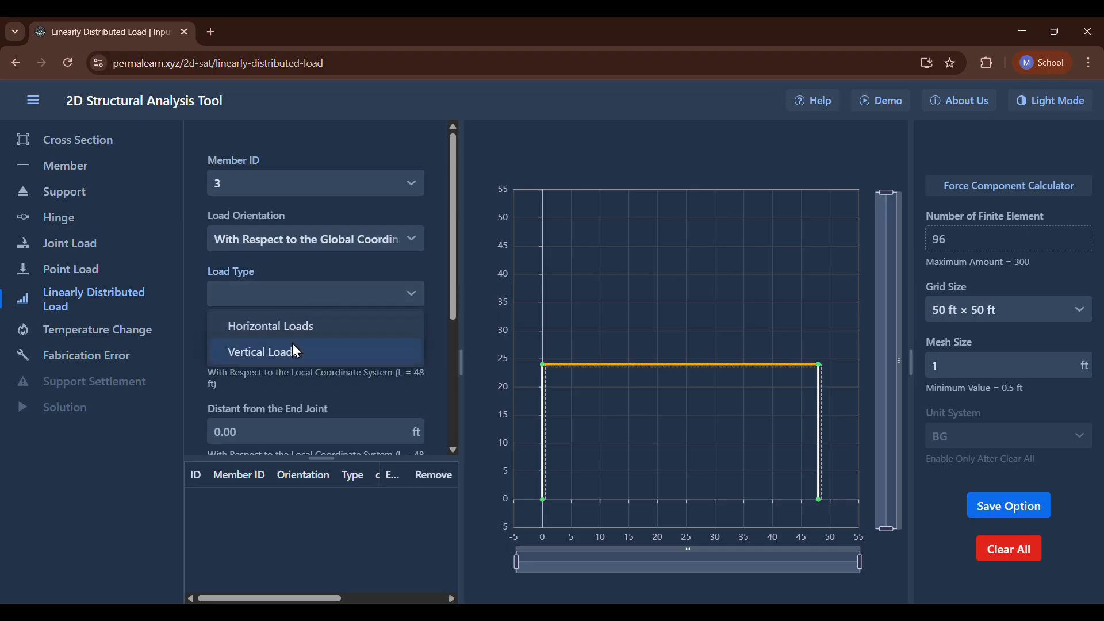
click(296, 350)
scroll(305, 330, down, 2)
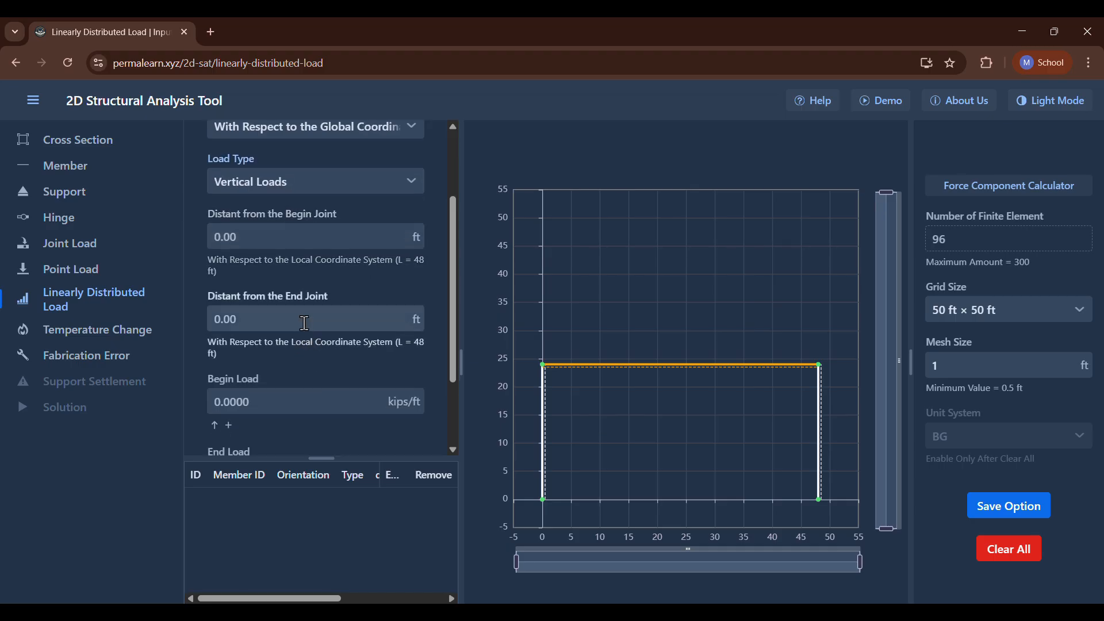
scroll(305, 323, down, 2)
click(275, 297)
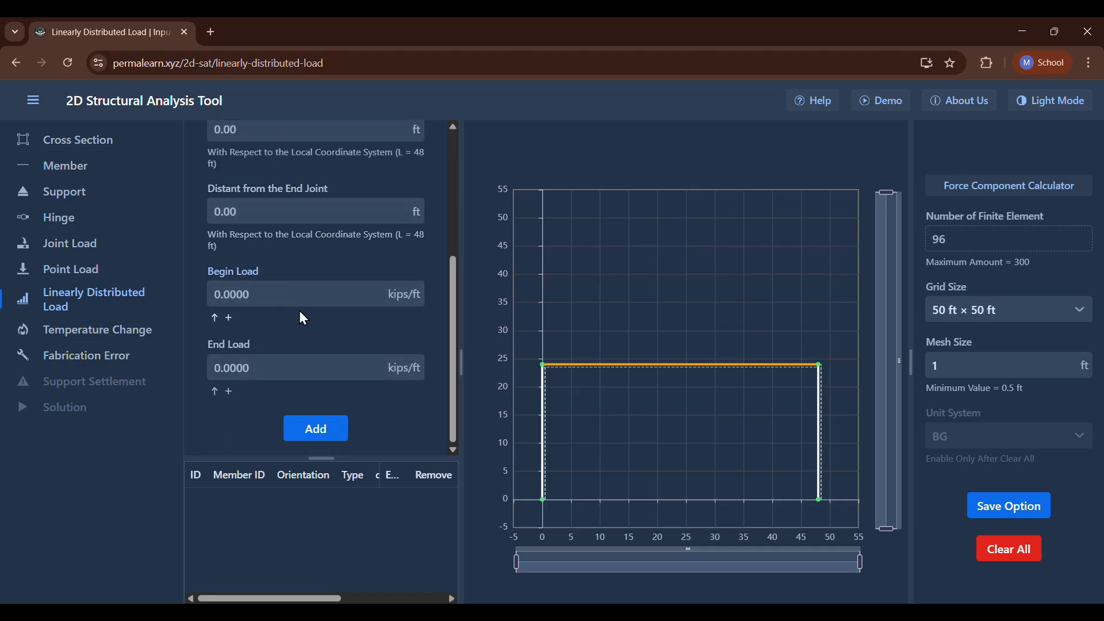
text(-1.6)
click(345, 371)
text(-1.6)
key(Return)
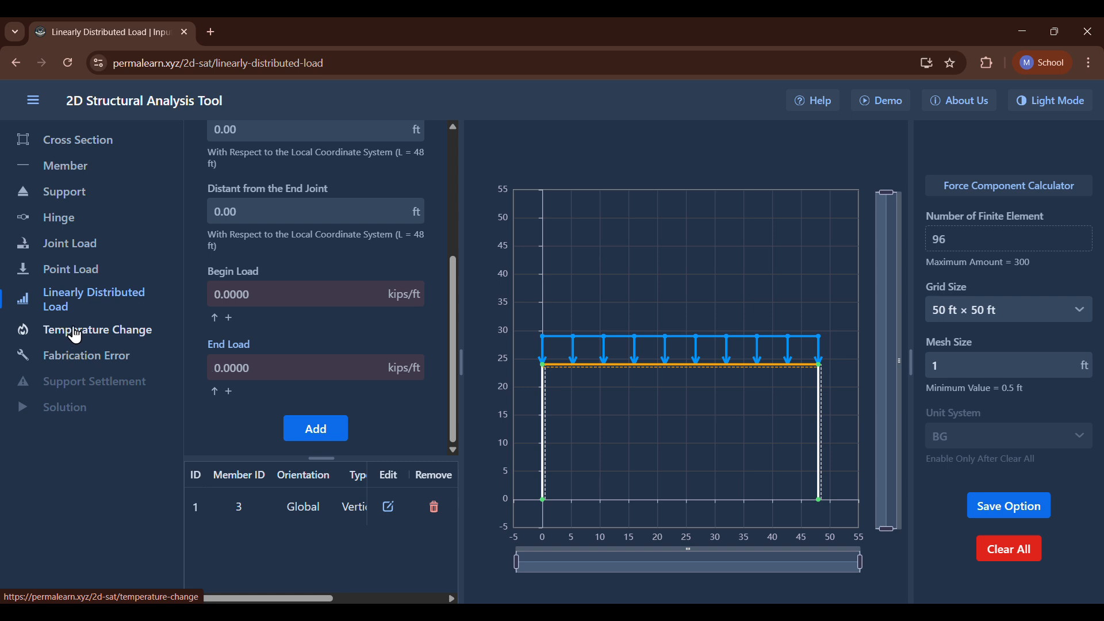
Add a pinned support at joint A (0, 0).
click(53, 196)
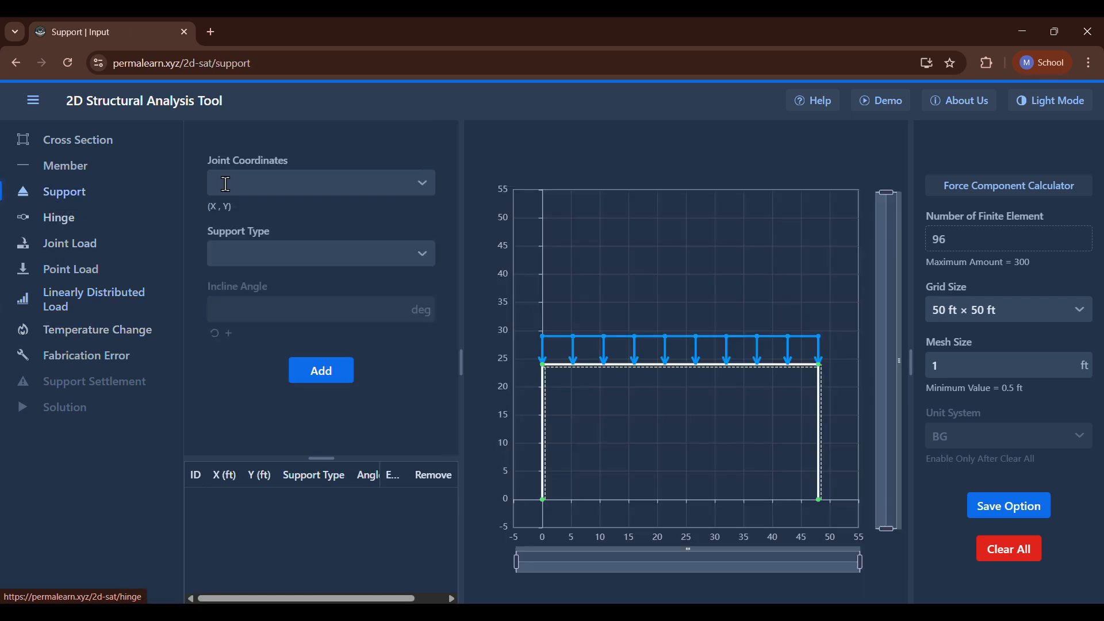
click(281, 178)
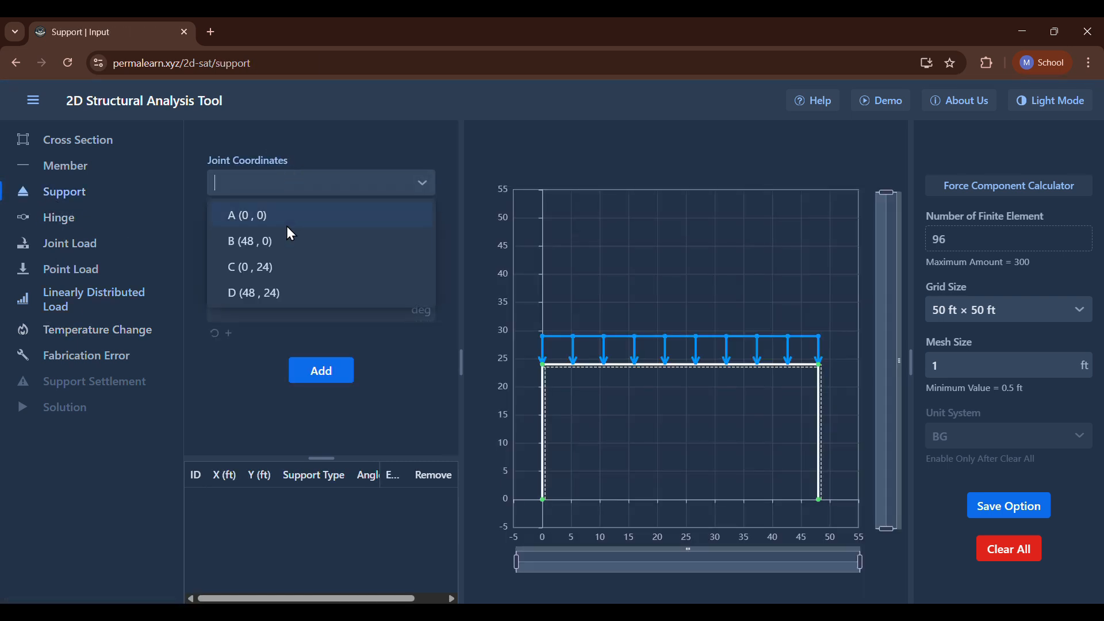
click(316, 221)
click(314, 254)
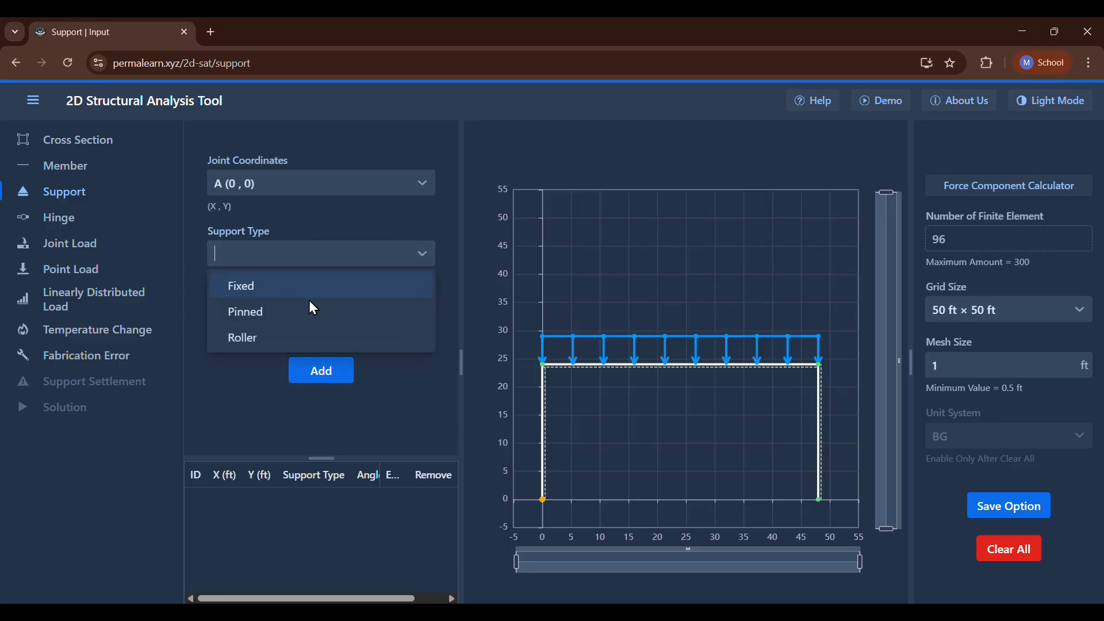
click(309, 310)
click(321, 368)
Add a pinned support at joint B (48, 0).
click(338, 183)
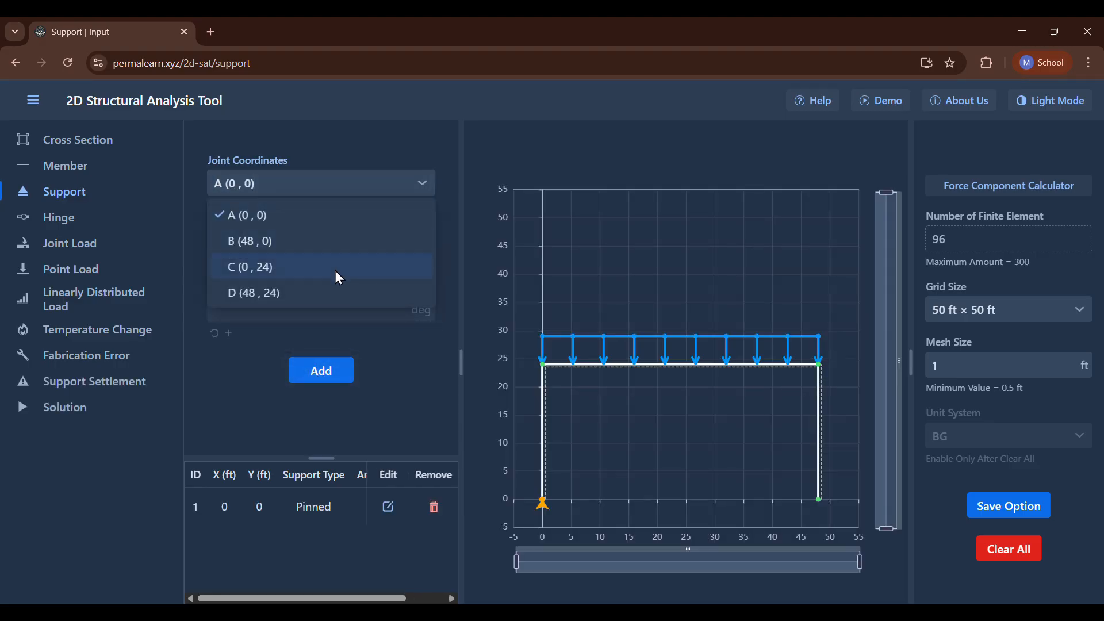
click(336, 242)
click(337, 252)
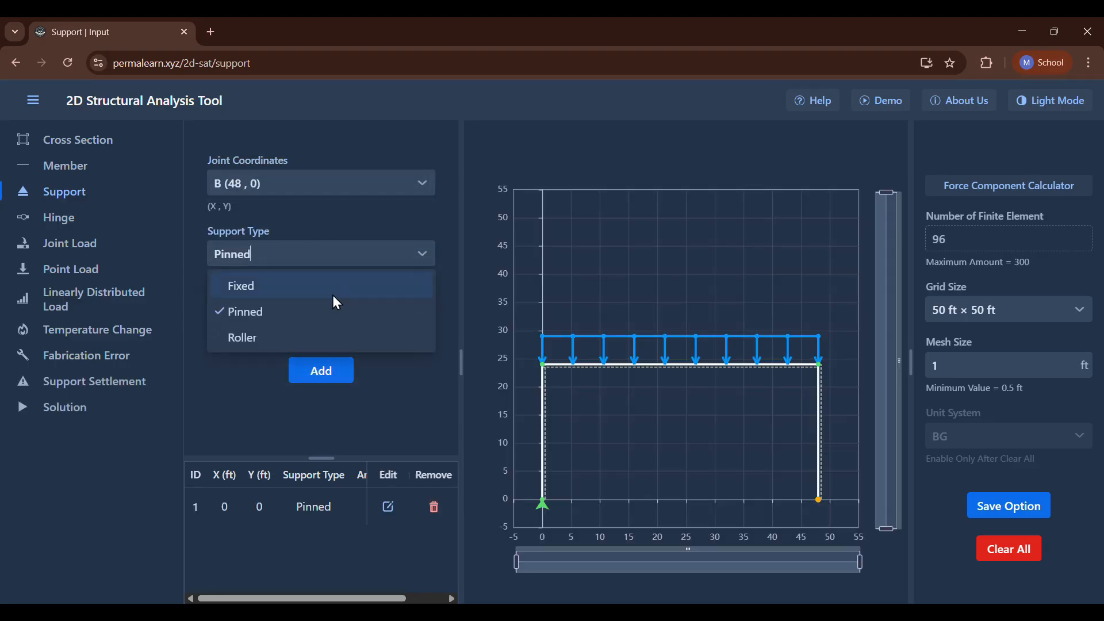
click(317, 324)
click(321, 373)
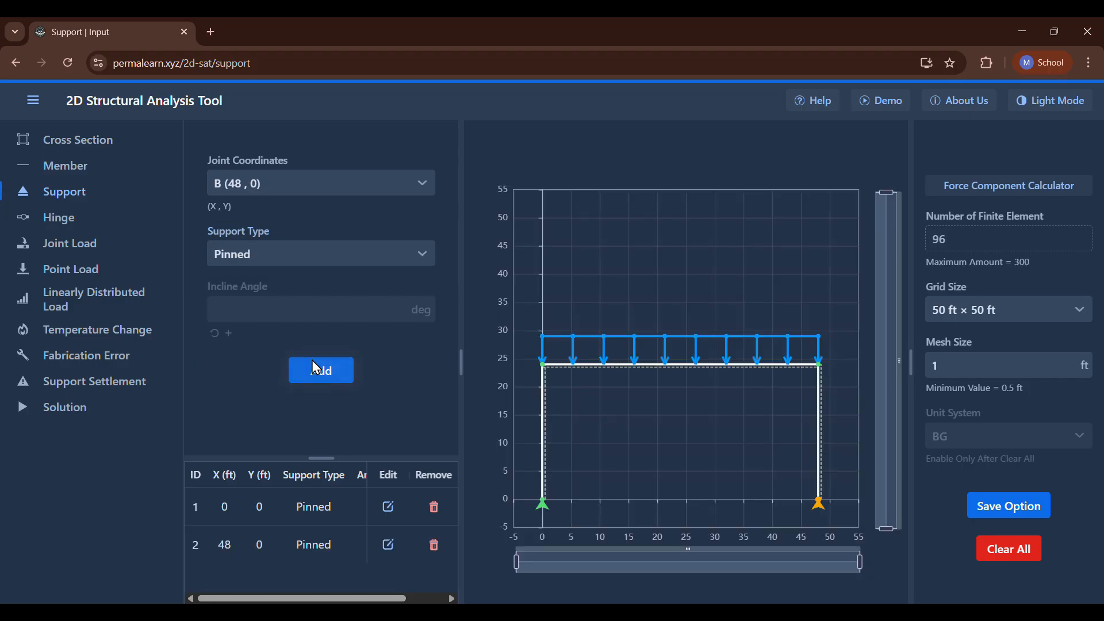
Add a temperature change of 60 °C to member 3 with a thermal expansion coefficient of 6.5 ×10⁻⁶/°C, checking the P9.47 problem statement.
click(102, 338)
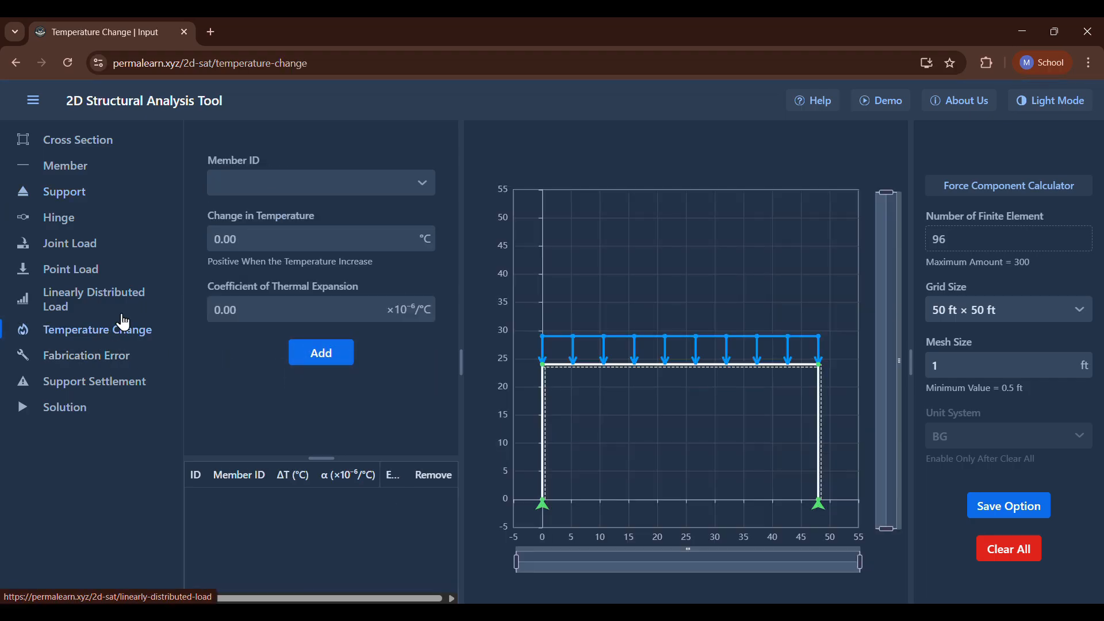
click(248, 184)
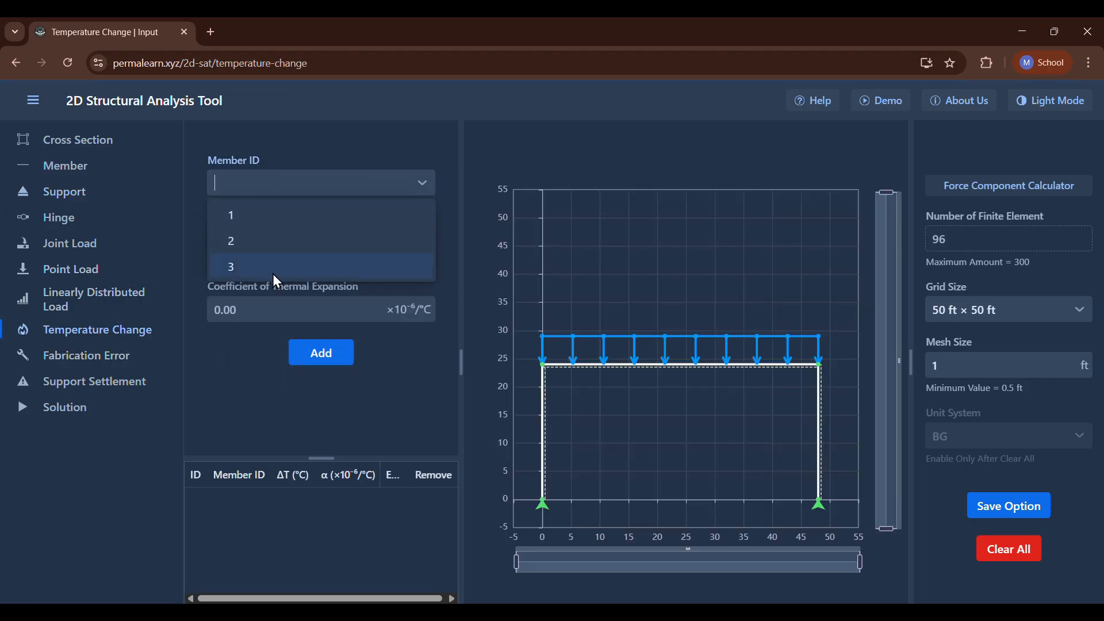
click(272, 270)
key(alt+Tab)
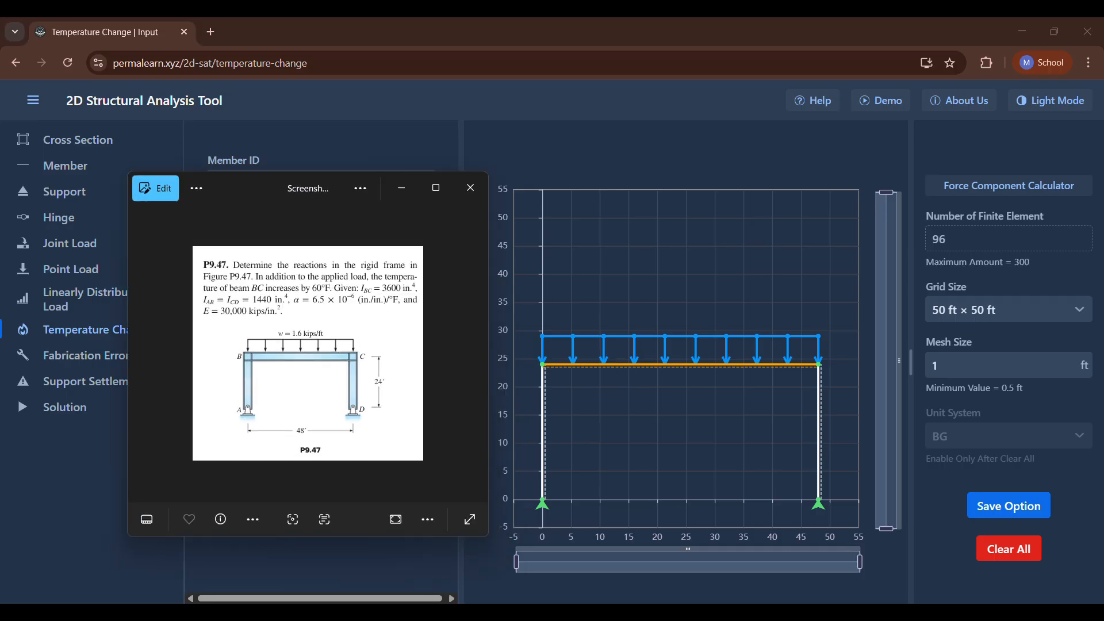
key(alt+Tab)
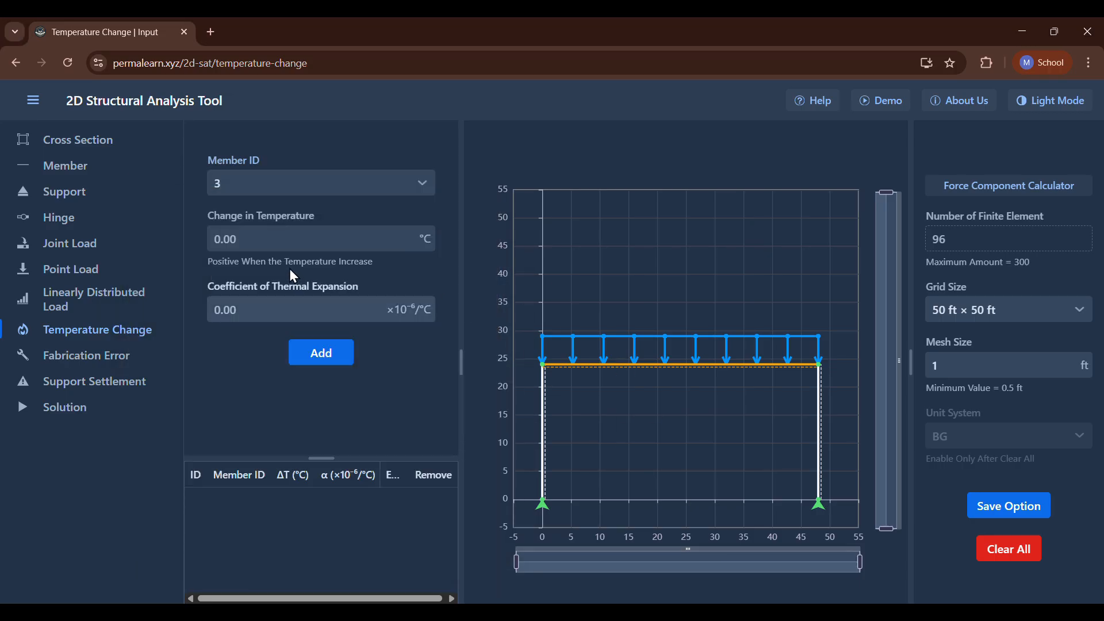
click(284, 233)
text(6)
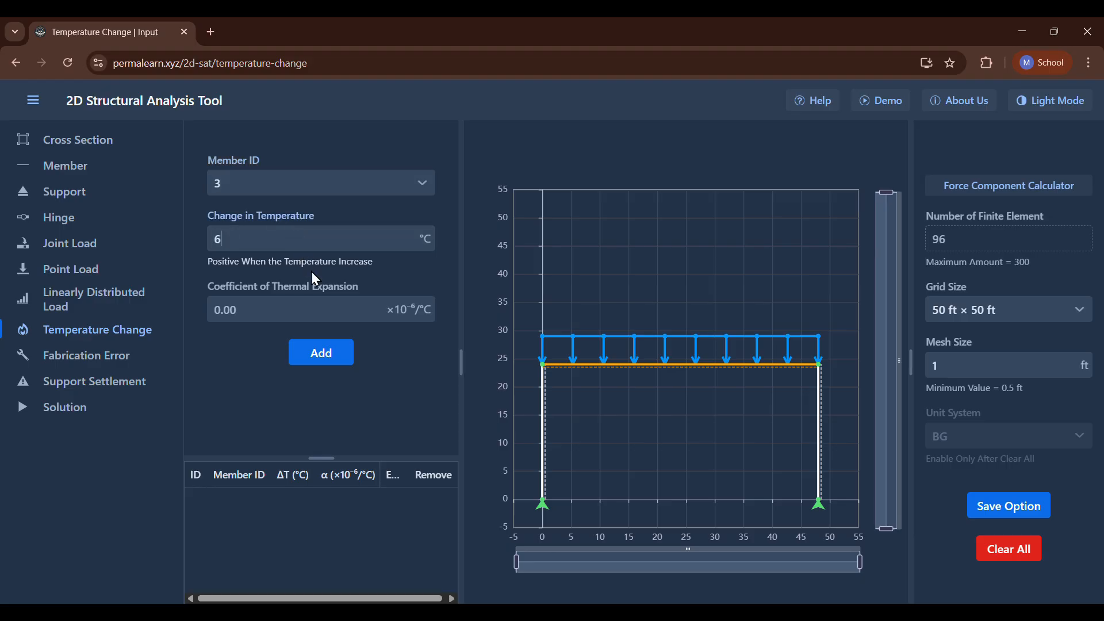
text(0)
key(alt+Tab)
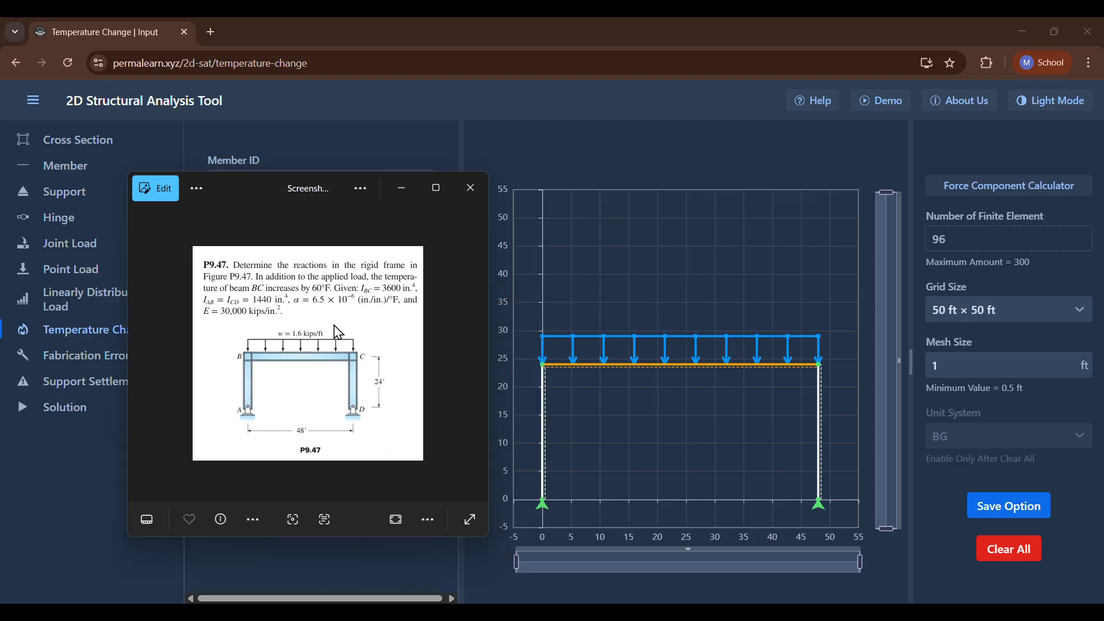
click(391, 191)
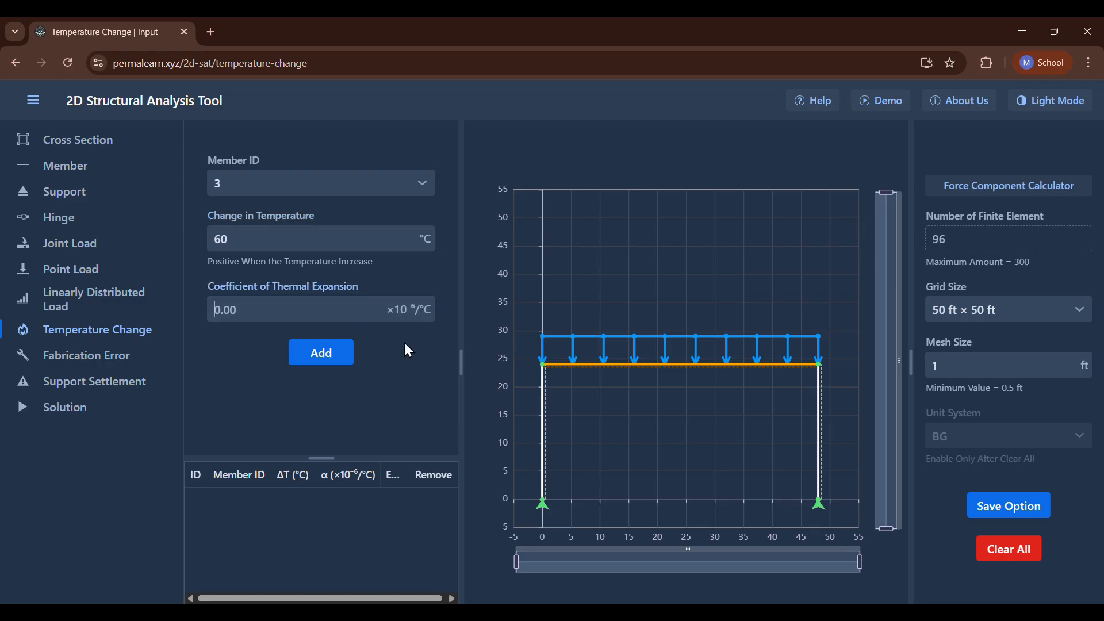
text(6.5)
click(330, 353)
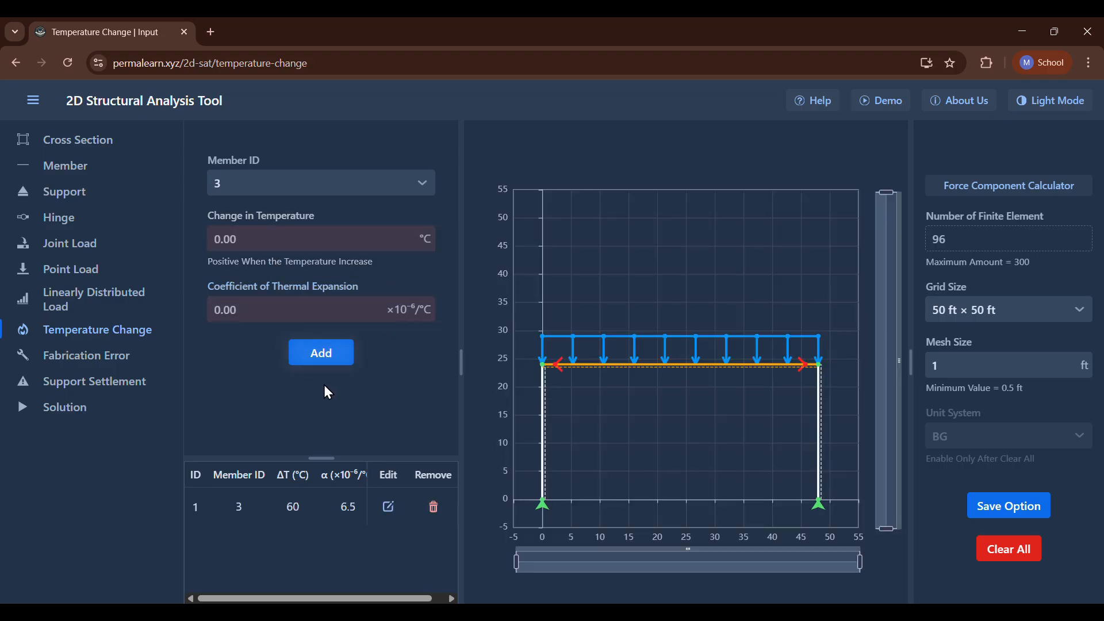
Open the frame's solution, display the reaction forces, and inspect the horizontal and vertical reactions at joints A and B.
click(73, 419)
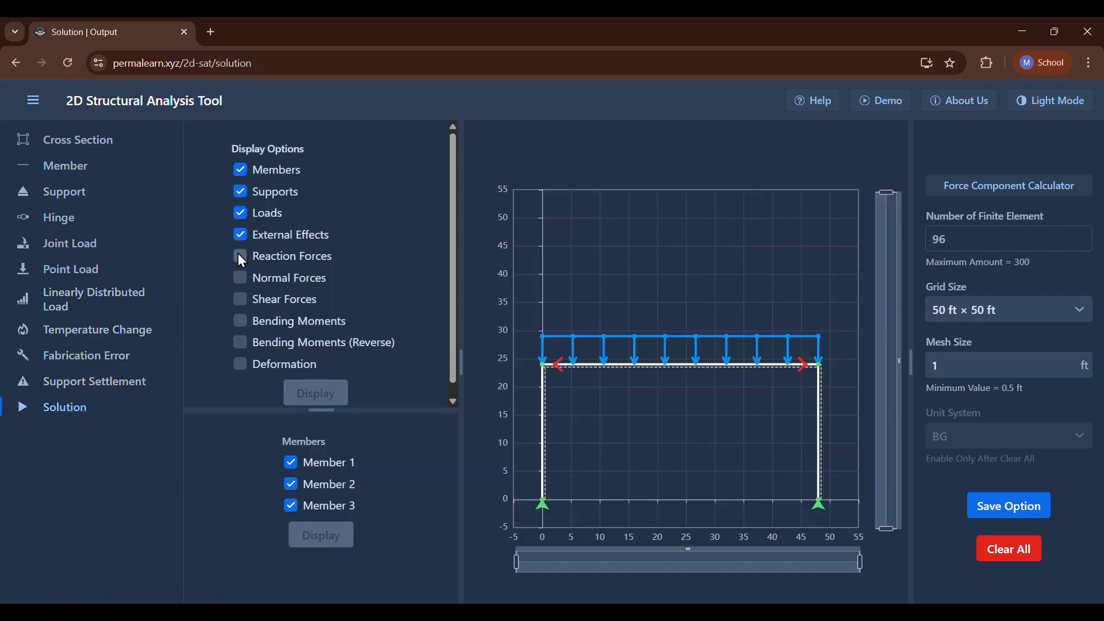
click(241, 257)
mouse_move(541, 525)
mouse_move(514, 505)
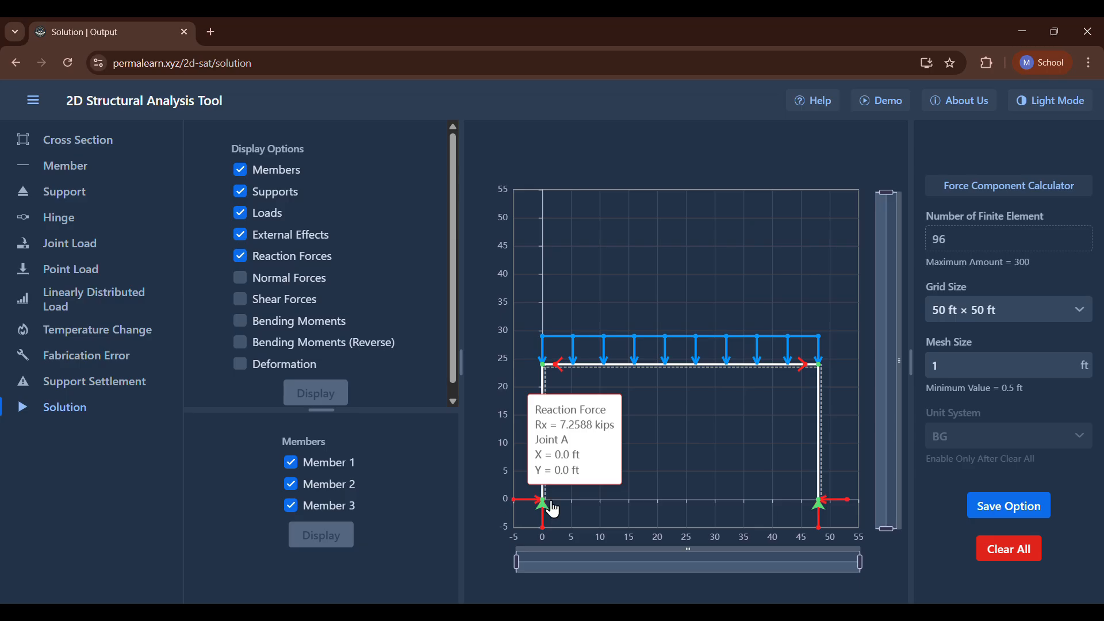
mouse_move(850, 510)
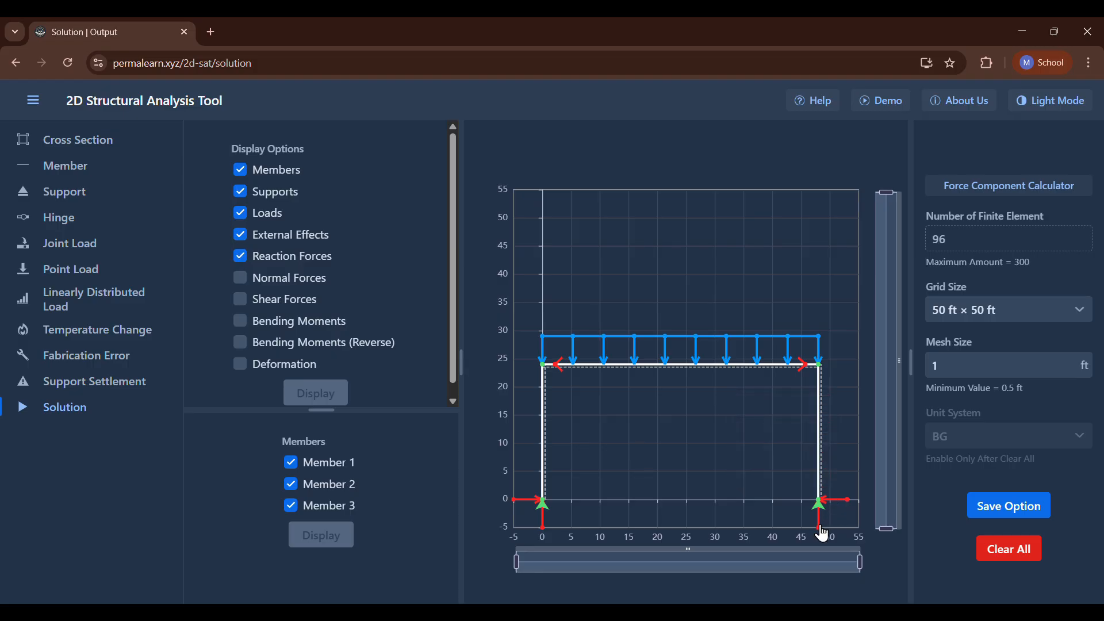
mouse_move(823, 536)
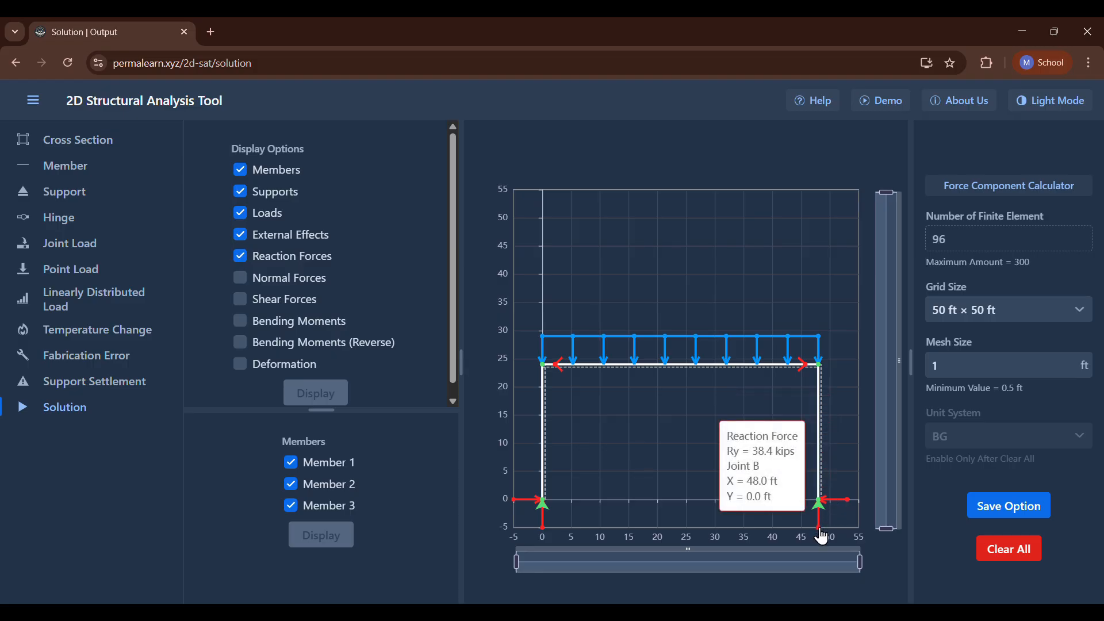